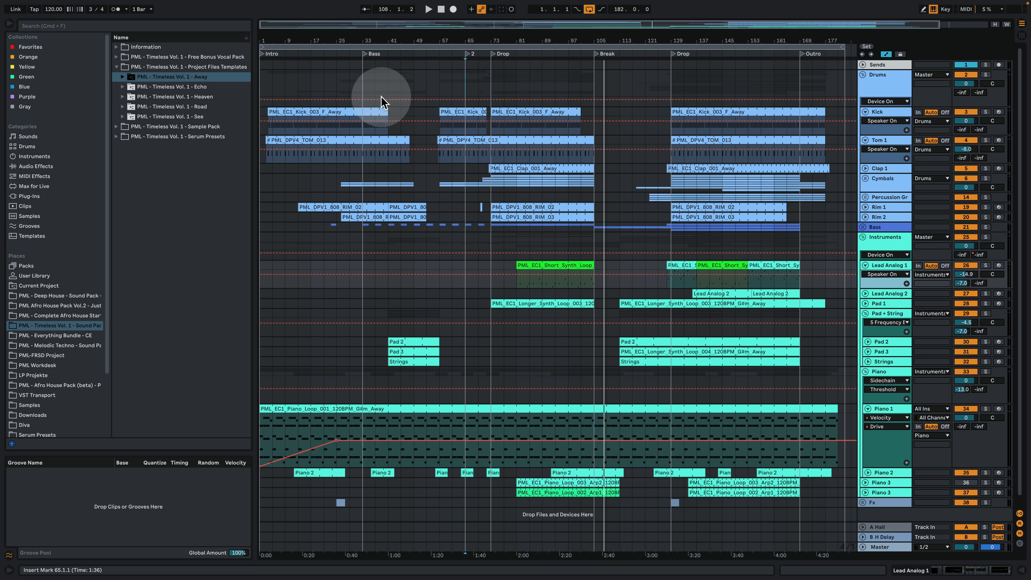
- Play the arrangement from bar 1 and unfold the Rim 1 track
left_click(262, 73)
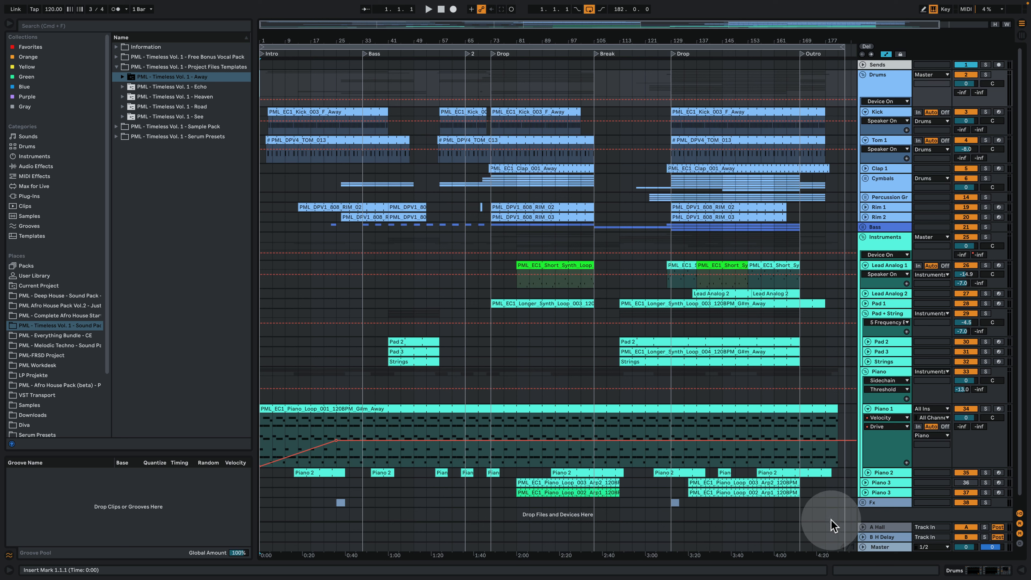
key("space")
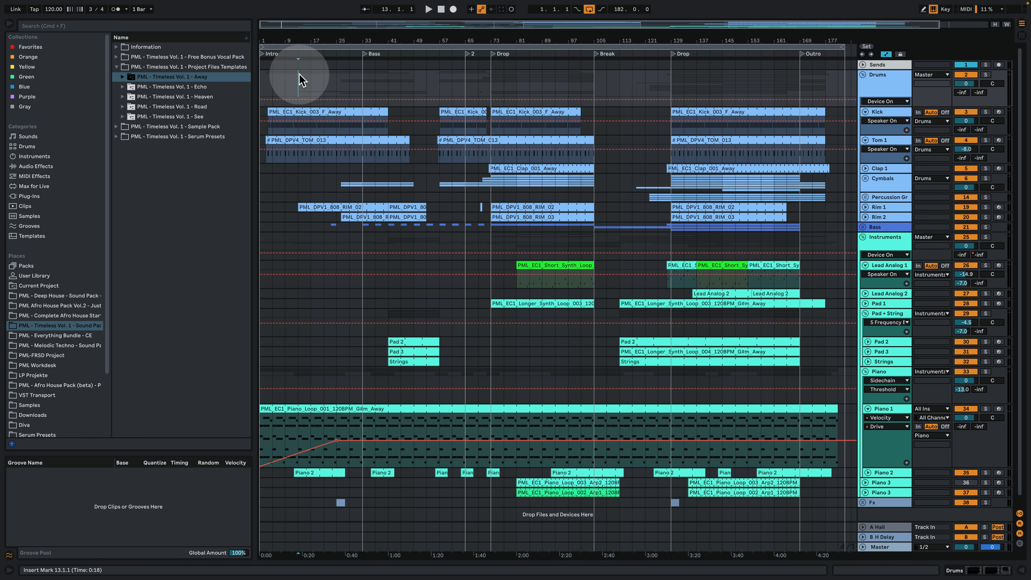
left_click(865, 207)
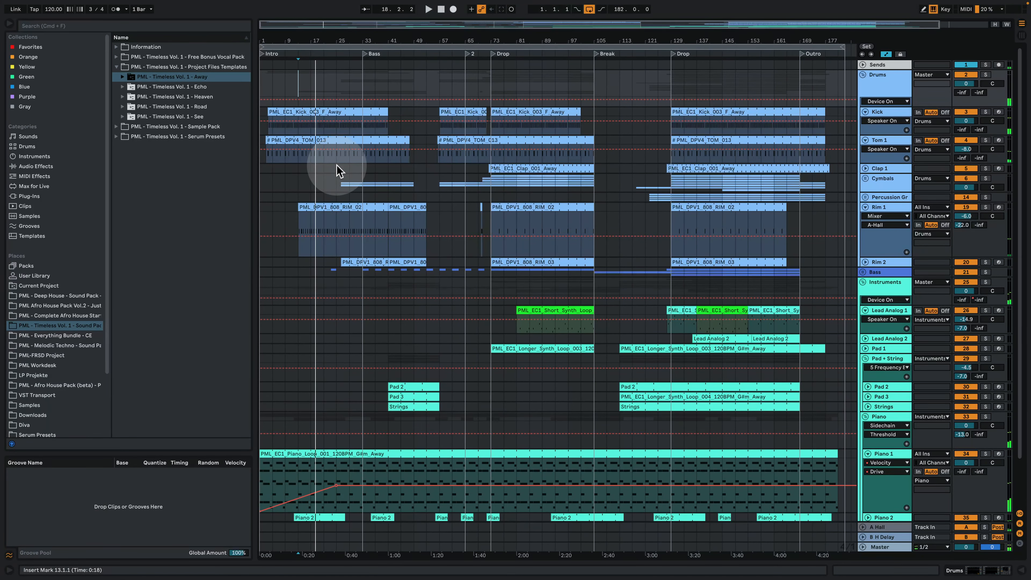
- Play the arrangement from bar 25 and unfold the Cymbals group to reveal its individual tracks
left_click(337, 173)
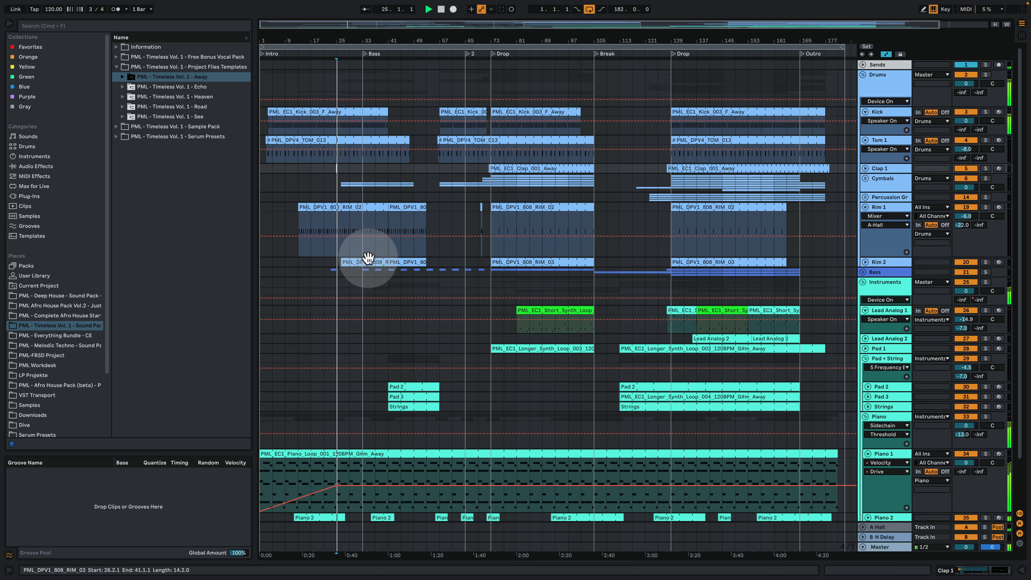
scroll(361, 295, "down", 3)
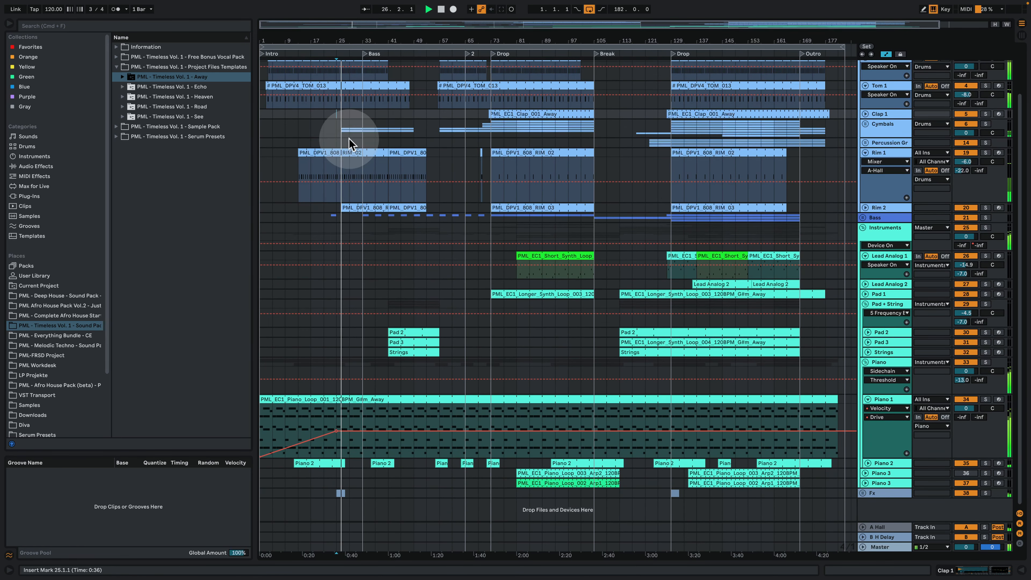
left_click(866, 125)
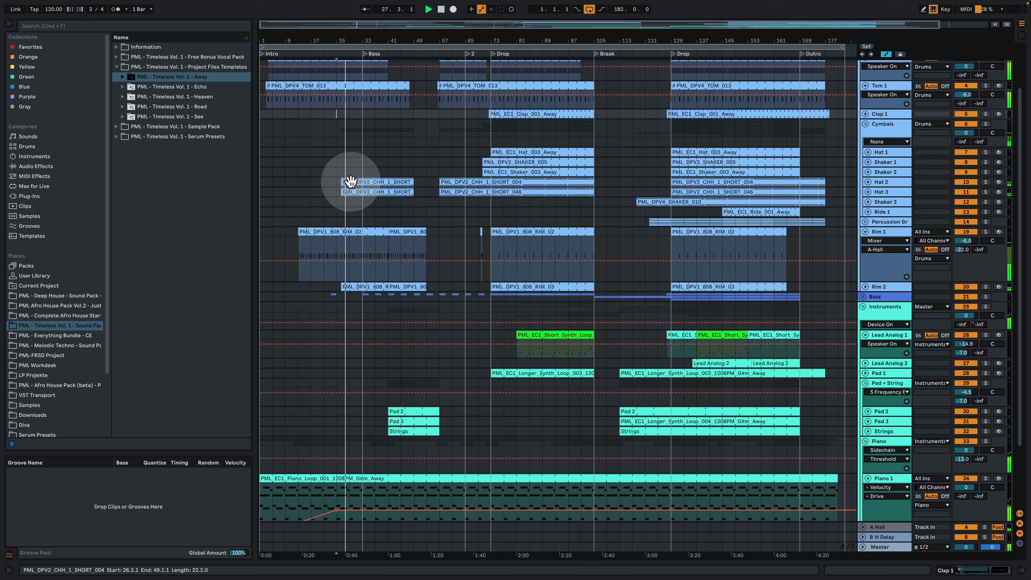
- Inspect the MIDI notes of the first Hat 2 clip and the track's device chain, then hide the detail view
double_click(347, 184)
left_click(491, 186)
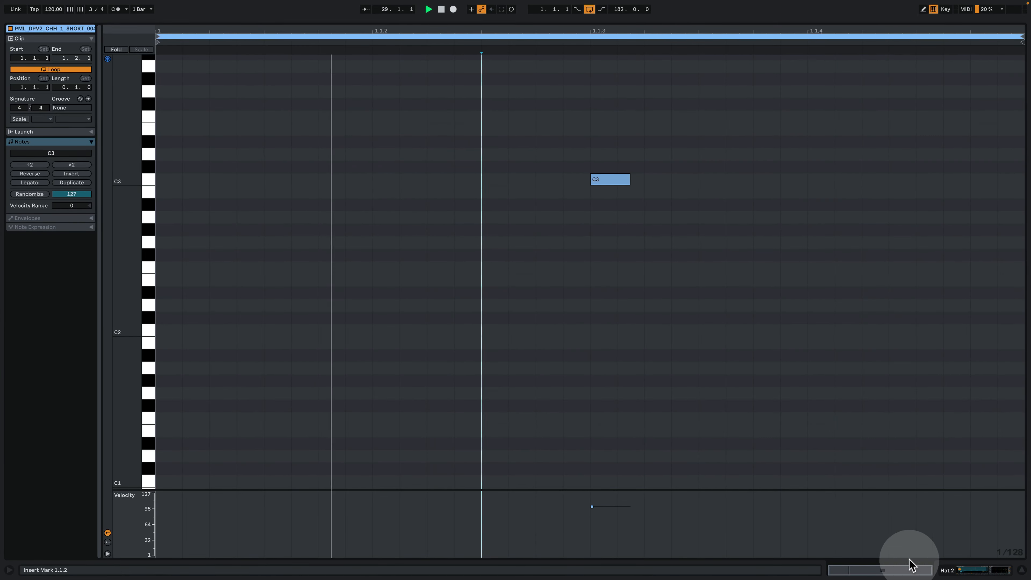
left_click(983, 571)
scroll(418, 187, "up", 6)
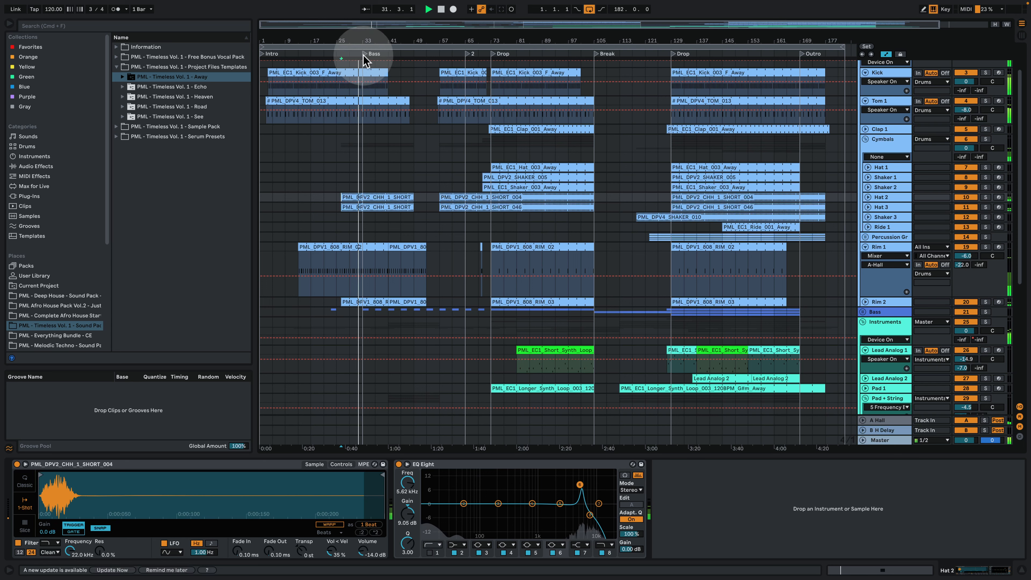
left_click(1021, 573)
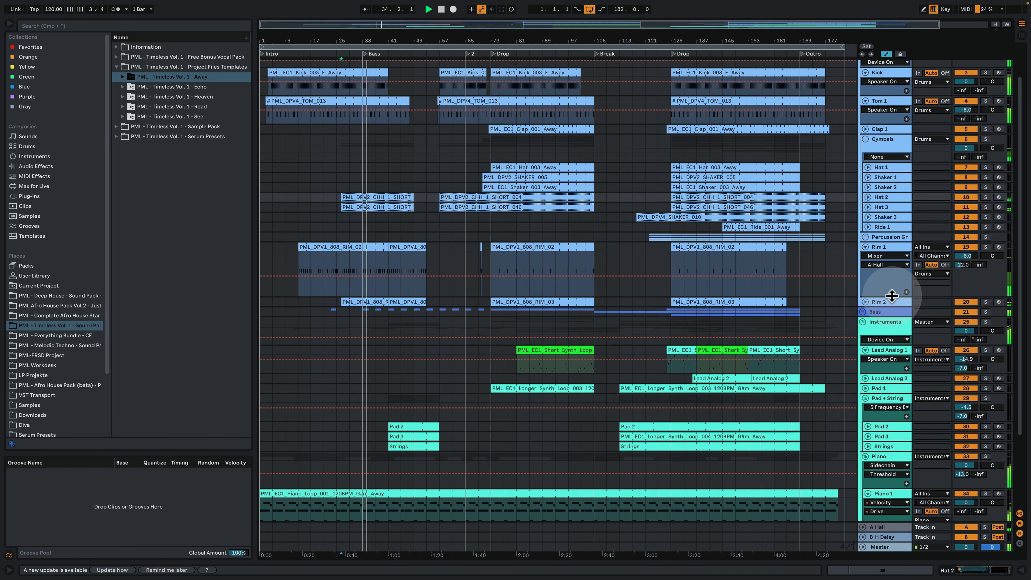
- Reduce the height of the Rim 1 track and play the arrangement from bar 41
left_click_drag(891, 296, 891, 277)
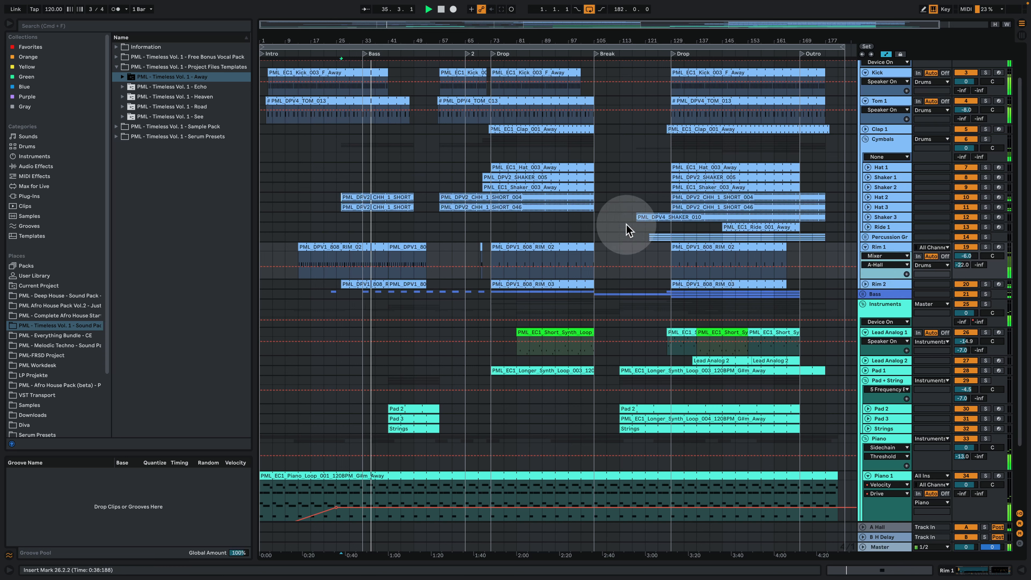
key("space")
left_click(389, 75)
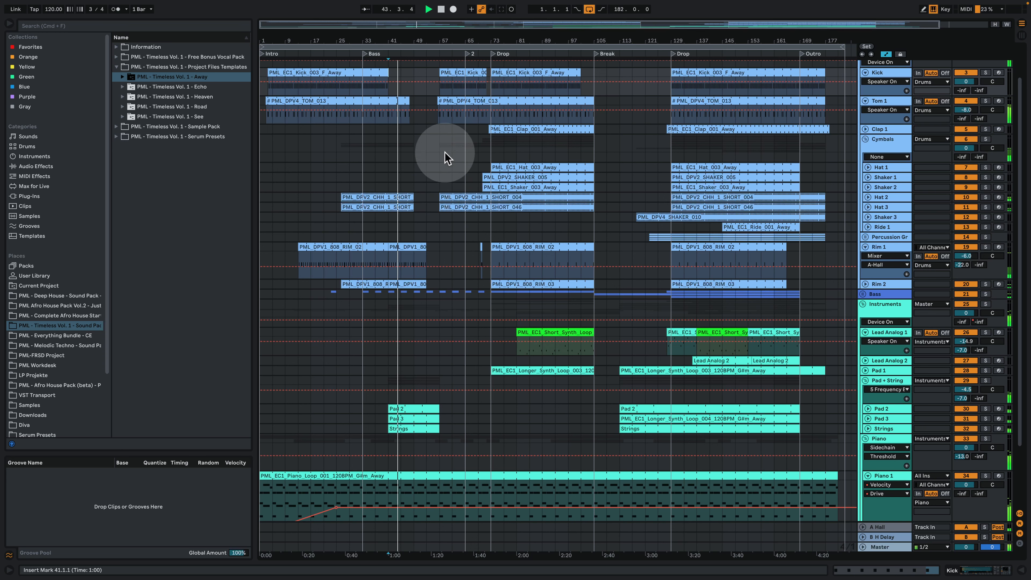
- Move the locator named 2 to bar 57
scroll(447, 156, "up", 2)
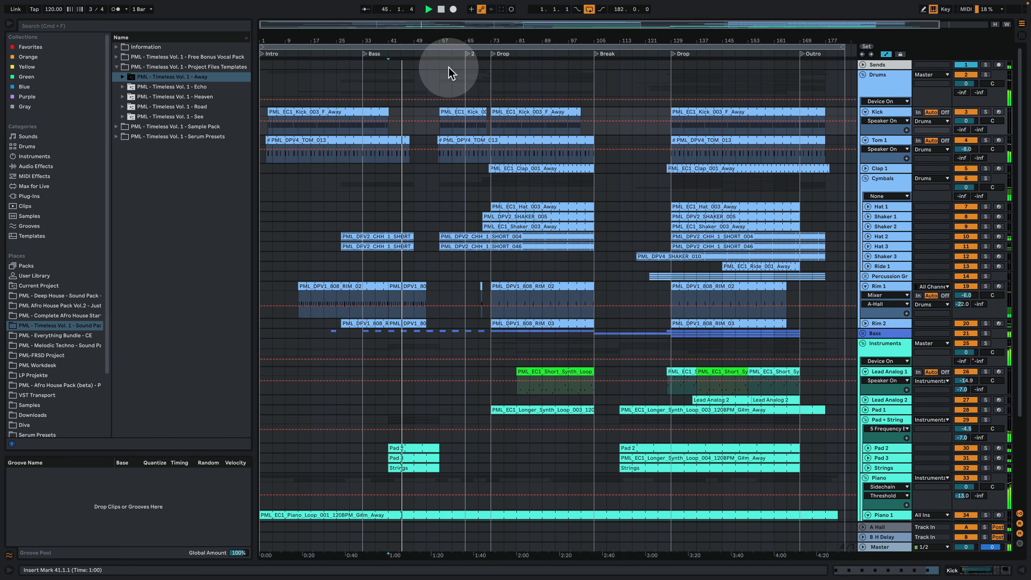
left_click_drag(466, 55, 440, 61)
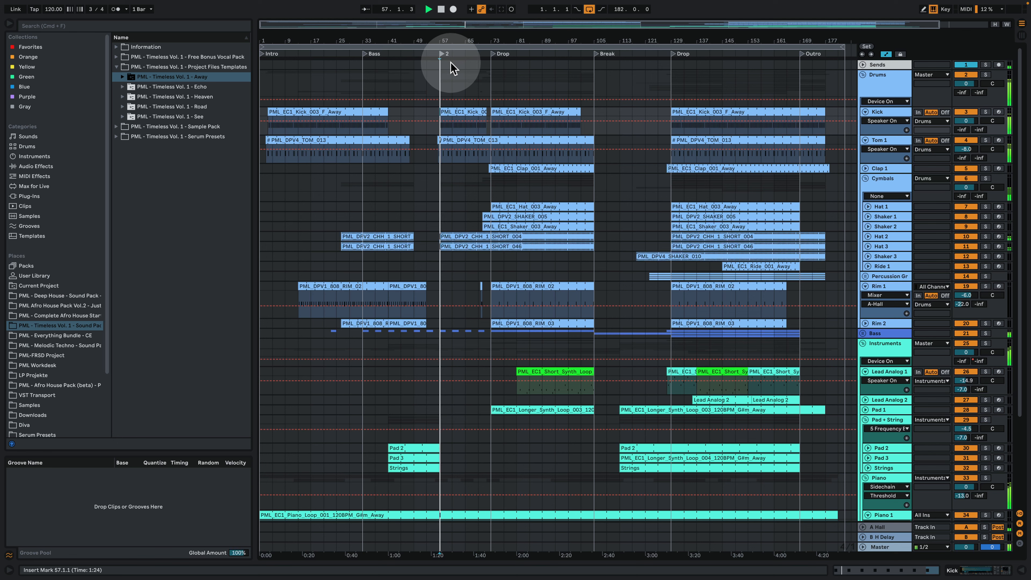
- Unfold the Piano 2 track to show the notes in its clips
scroll(515, 186, "down", 5)
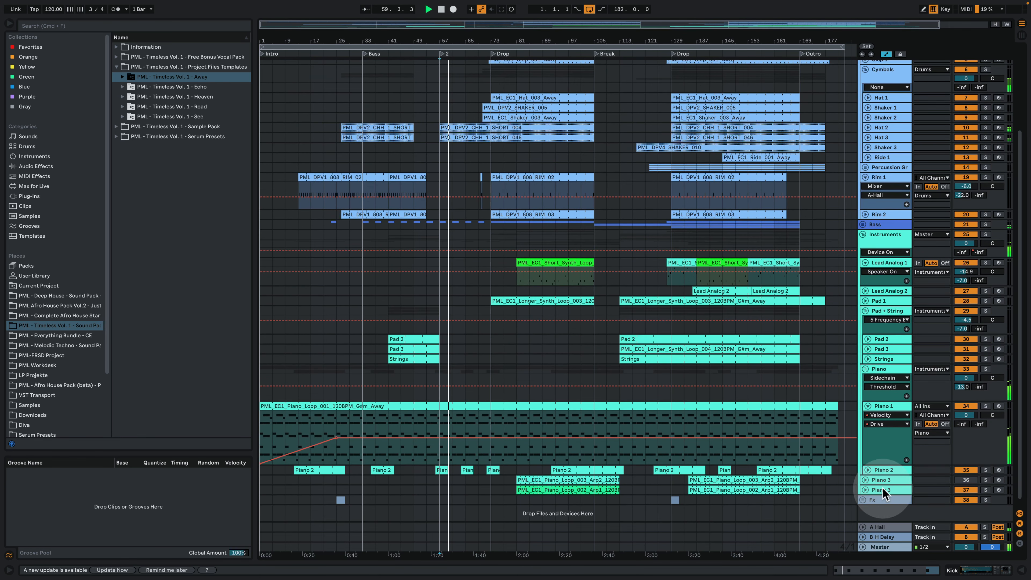
left_click(868, 470)
scroll(696, 417, "down", 3)
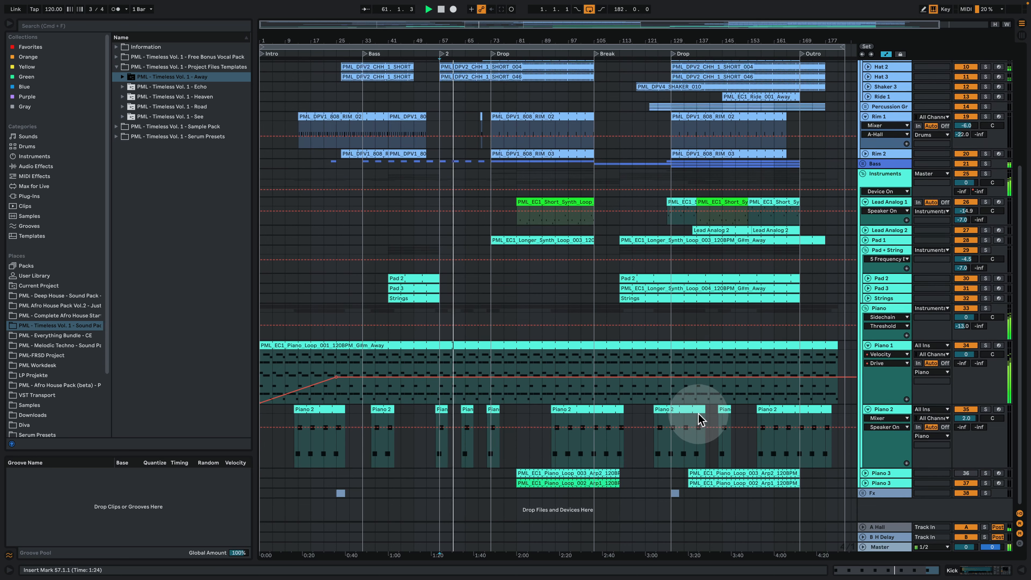
- Play the arrangement from the first Drop at bar 73 and unfold the Pad 1 track
scroll(672, 253, "up", 5)
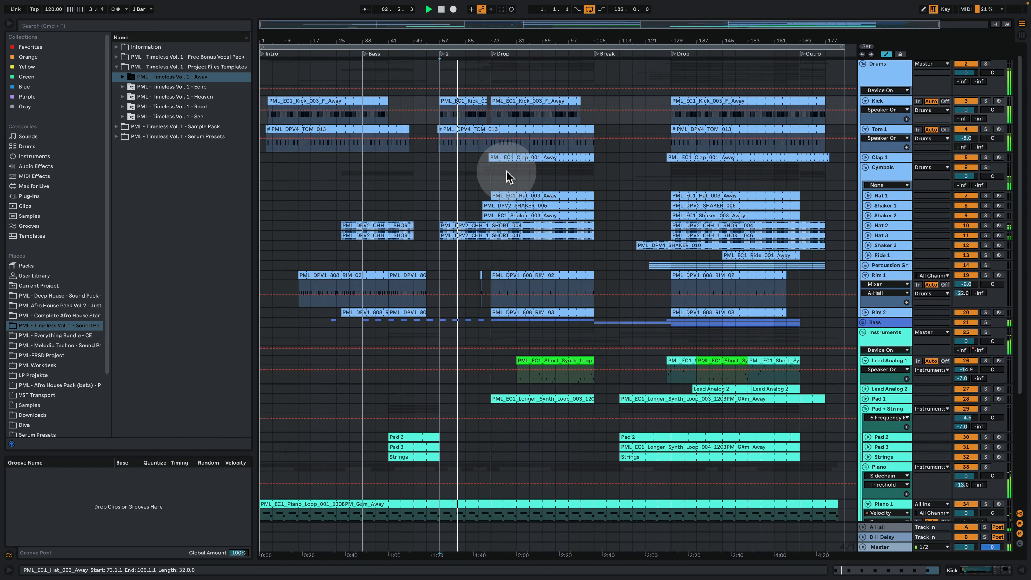
scroll(506, 168, "up", 3)
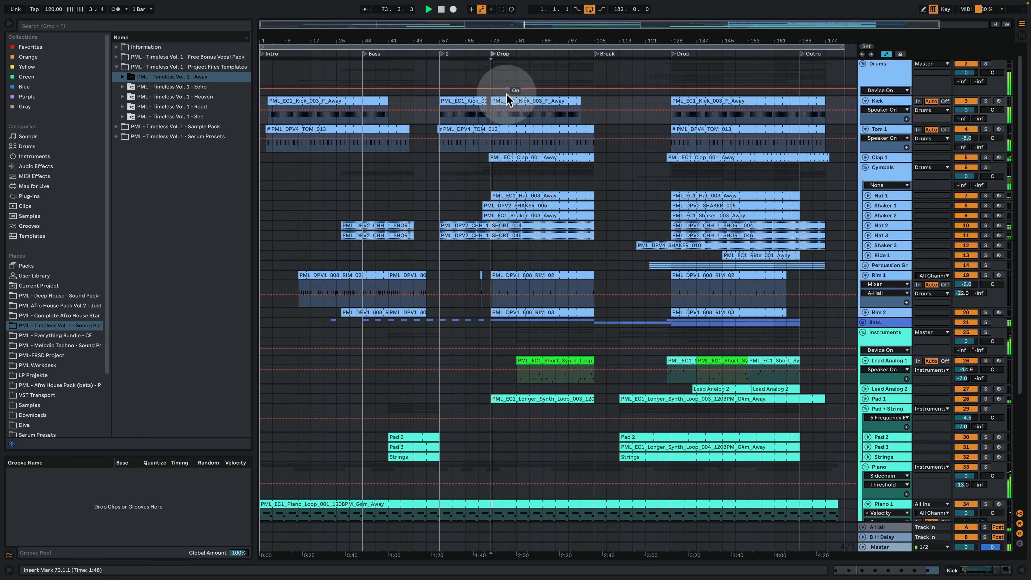
scroll(549, 300, "down", 3)
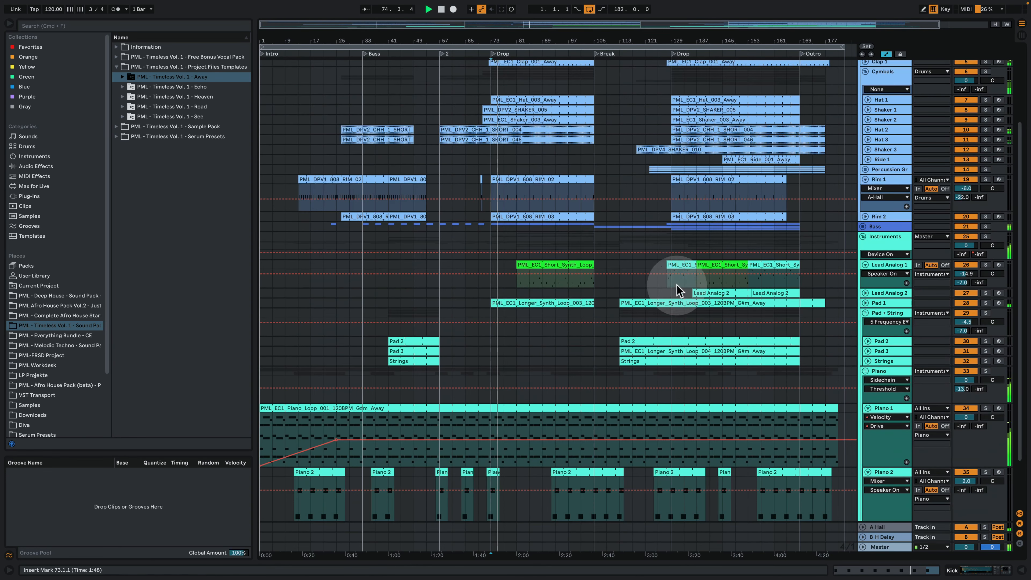
left_click(866, 303)
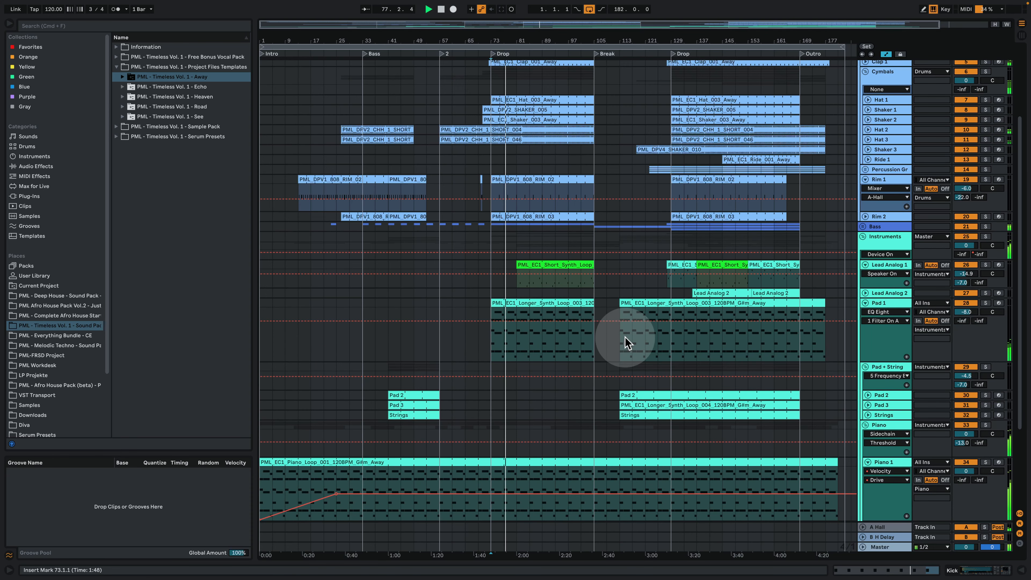
- Reduce the heights of the Pad 1 and Piano 1 tracks and stop playback
left_click_drag(879, 364, 879, 347)
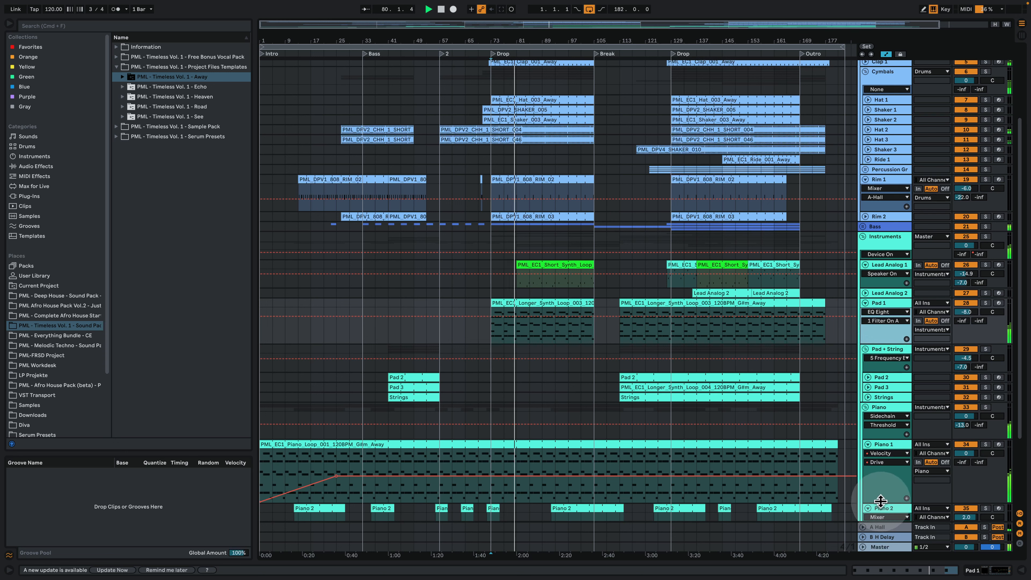
left_click_drag(878, 503, 884, 485)
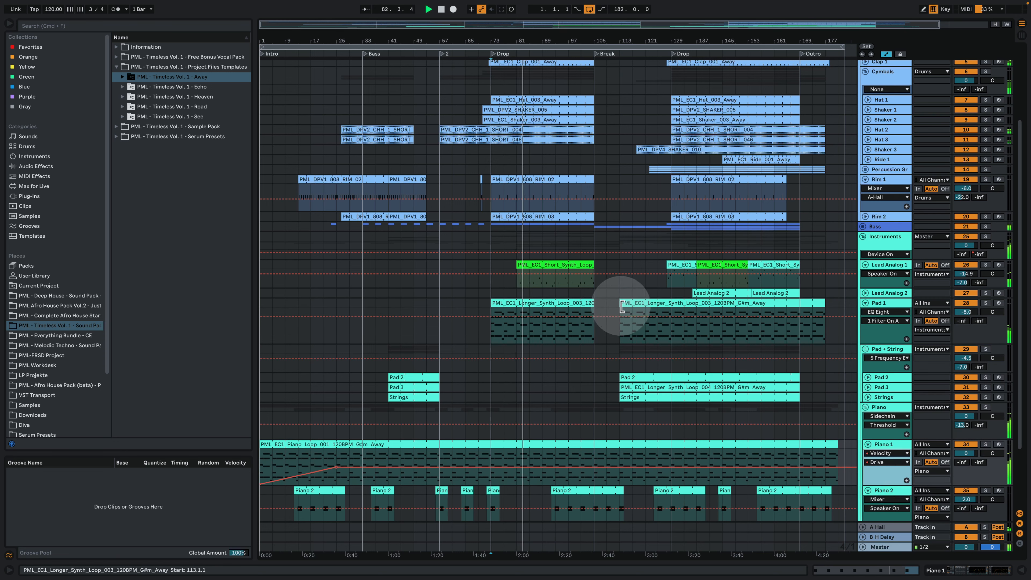
key("space")
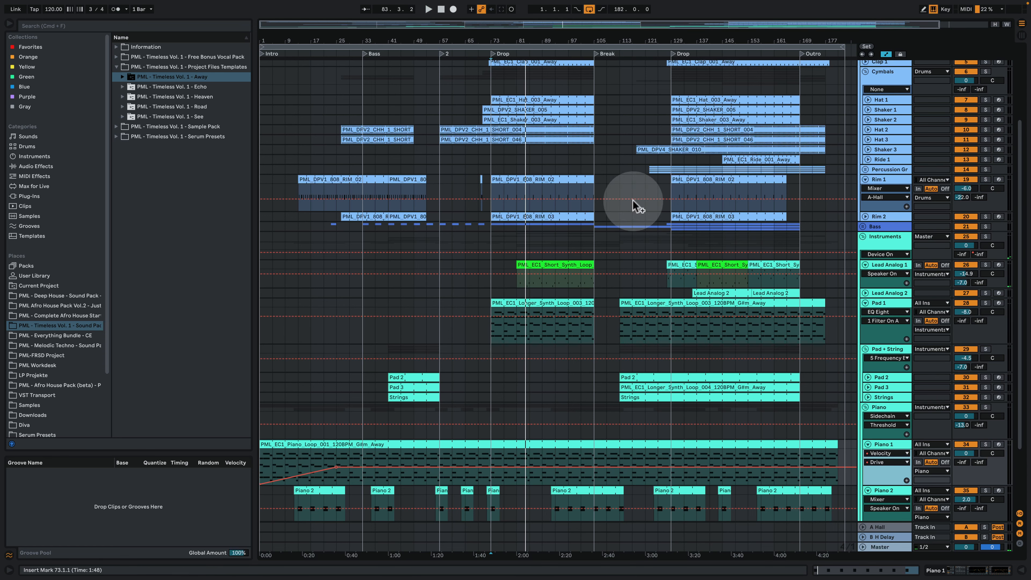
- Play the arrangement from bar 93 to listen to the second half of the first drop
scroll(595, 273, "up", 2)
scroll(561, 237, "up", 1)
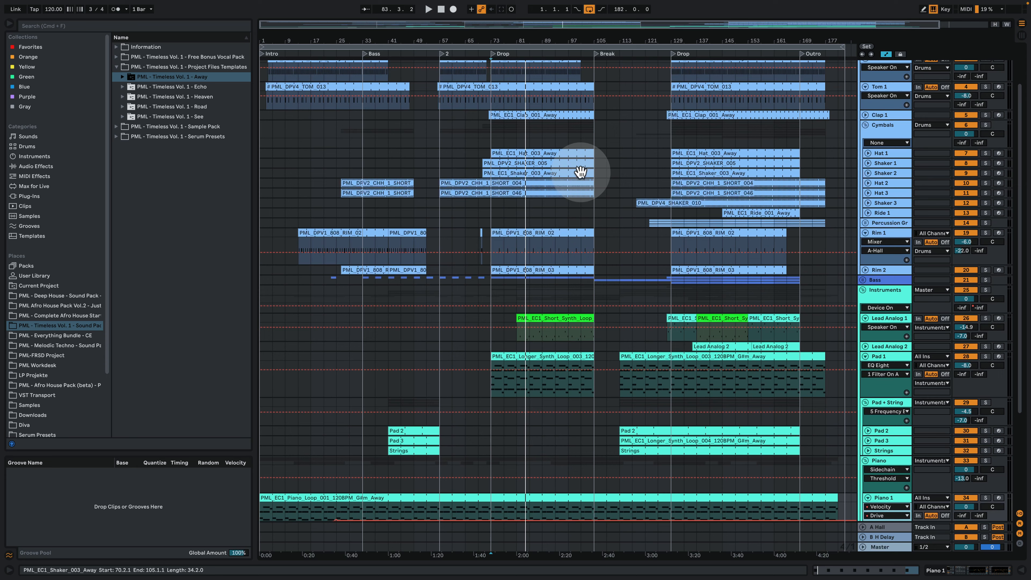
scroll(556, 322, "down", 8)
left_click(559, 296)
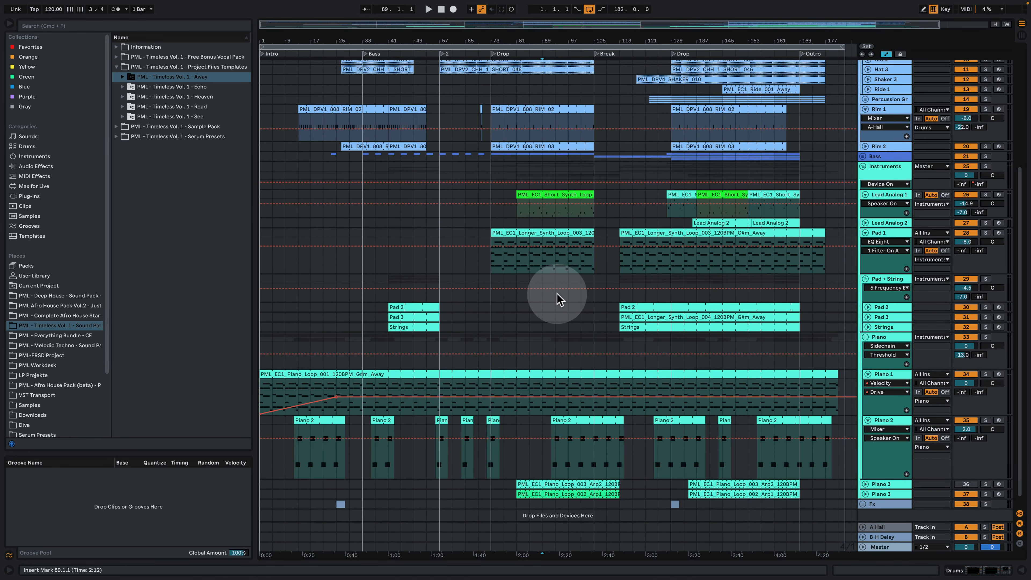
left_click(555, 307)
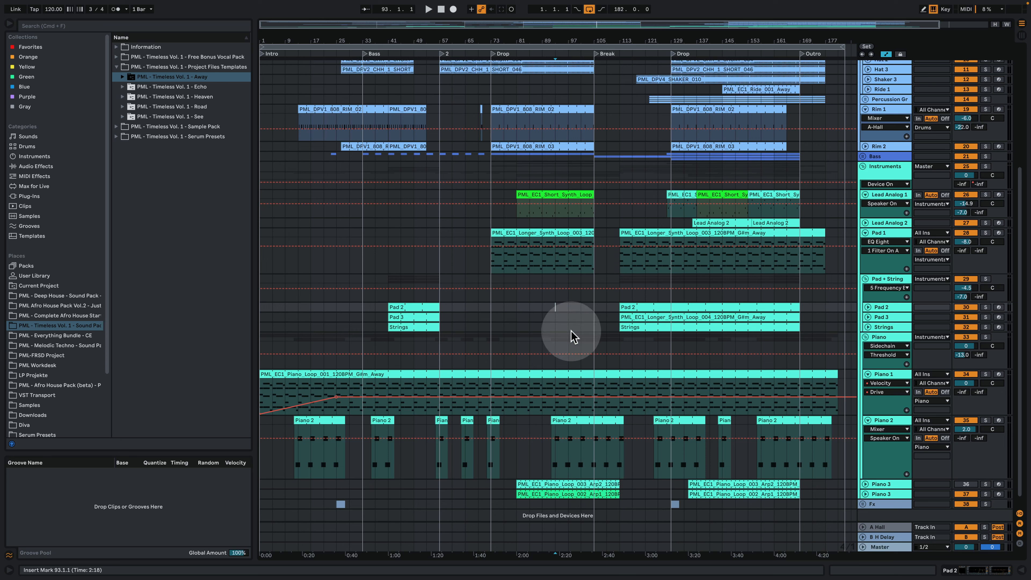
key("space")
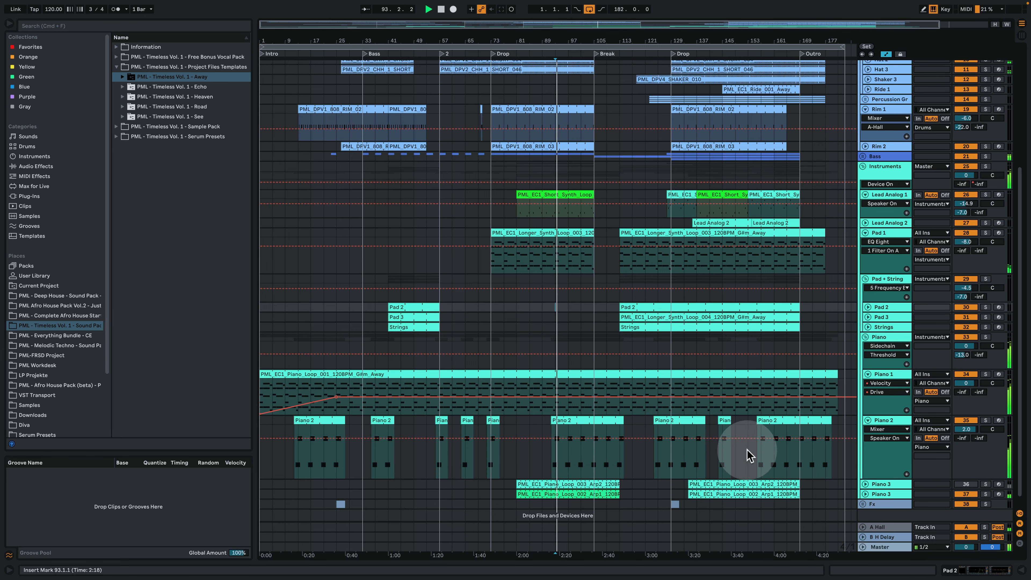
- Unfold the lower Piano 3 track and inspect its first arp clip's notes and device chain
left_click(866, 493)
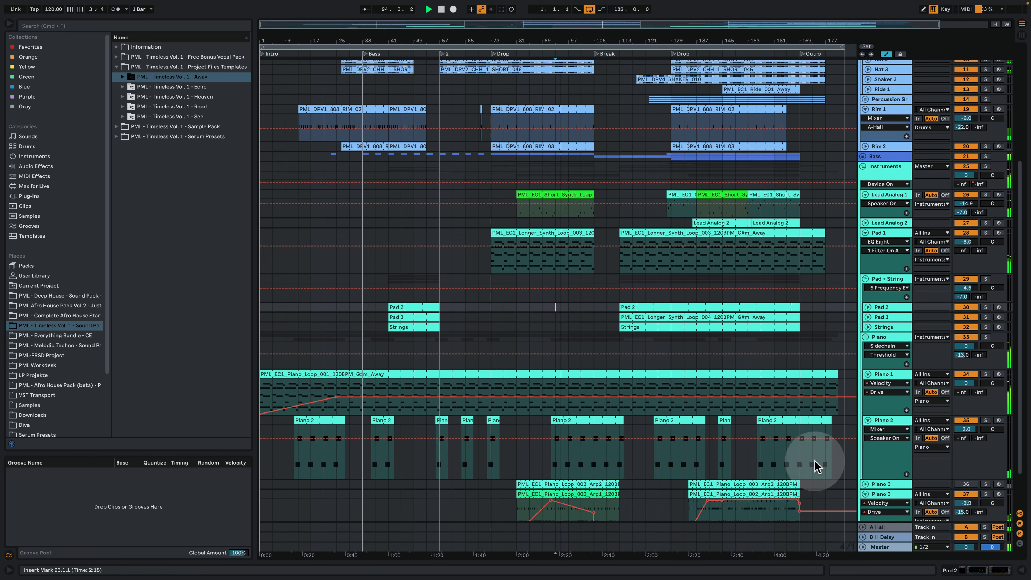
scroll(812, 467, "down", 3)
double_click(584, 445)
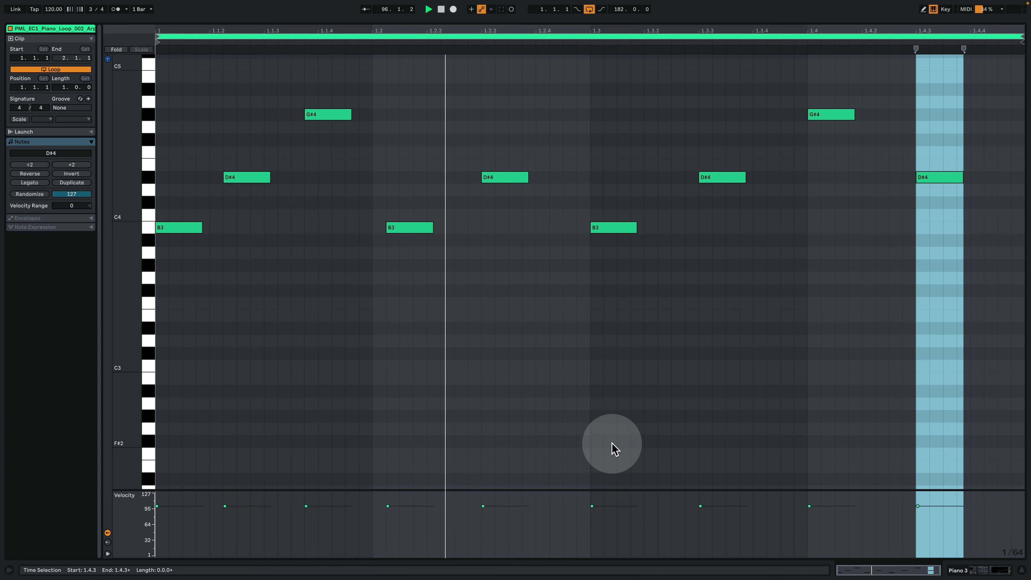
left_click(934, 572)
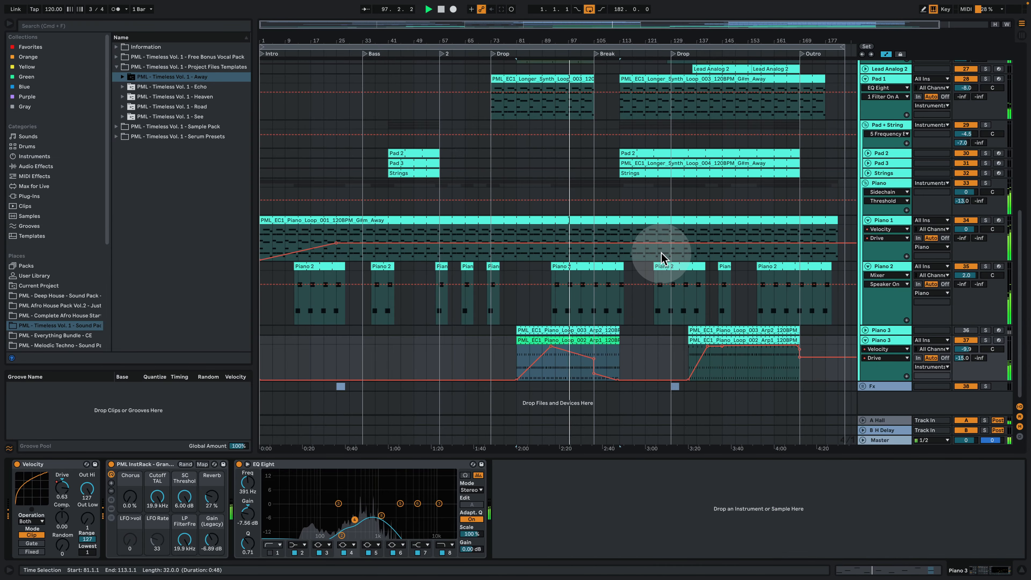
left_click(1022, 570)
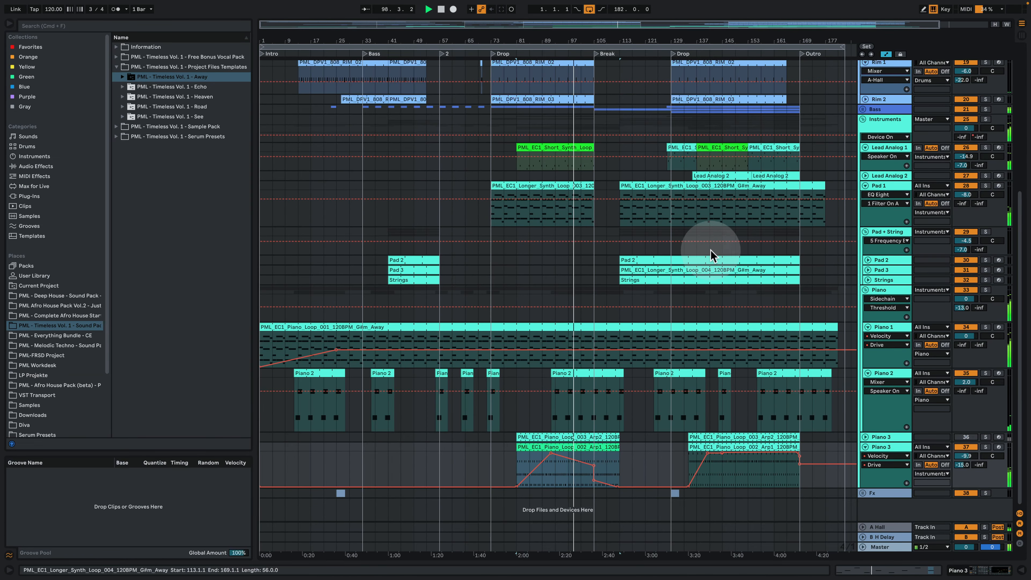
- Play the arrangement from the Break locator at bar 105
scroll(698, 243, "up", 7)
scroll(705, 252, "up", 4)
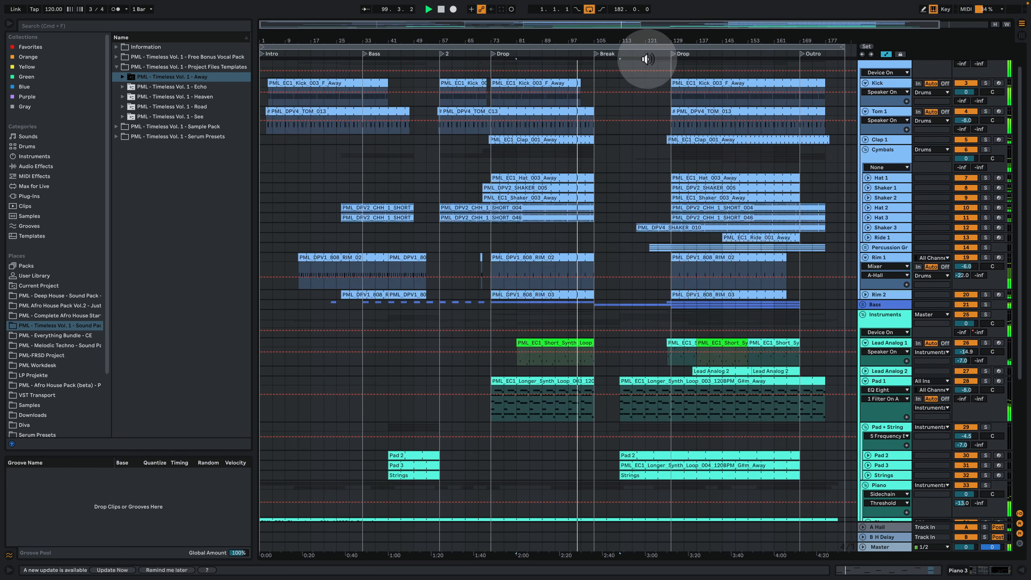
left_click(599, 59)
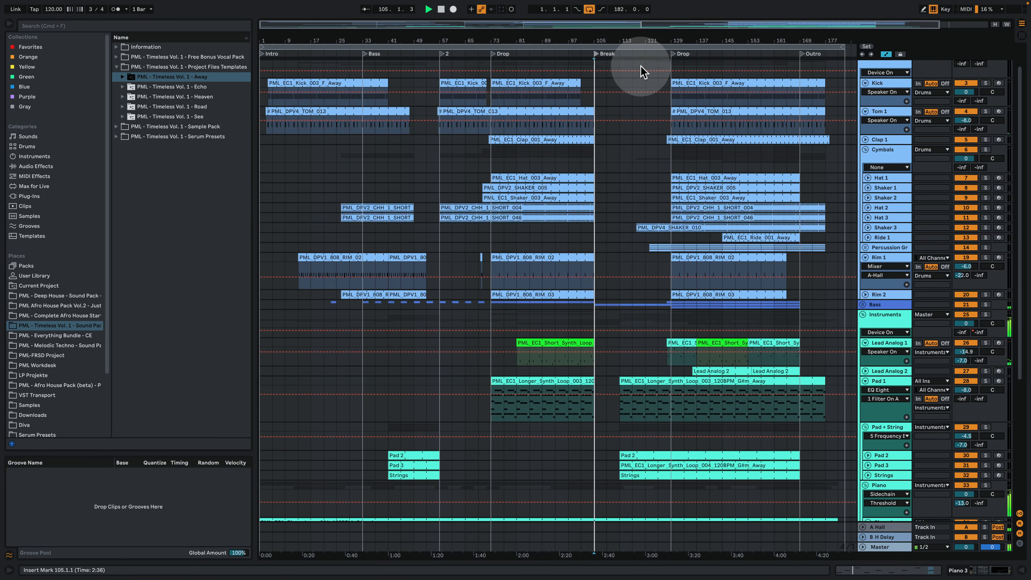
- Stop playback and select the Pad 1 clip that starts at bar 113
scroll(621, 122, "down", 11)
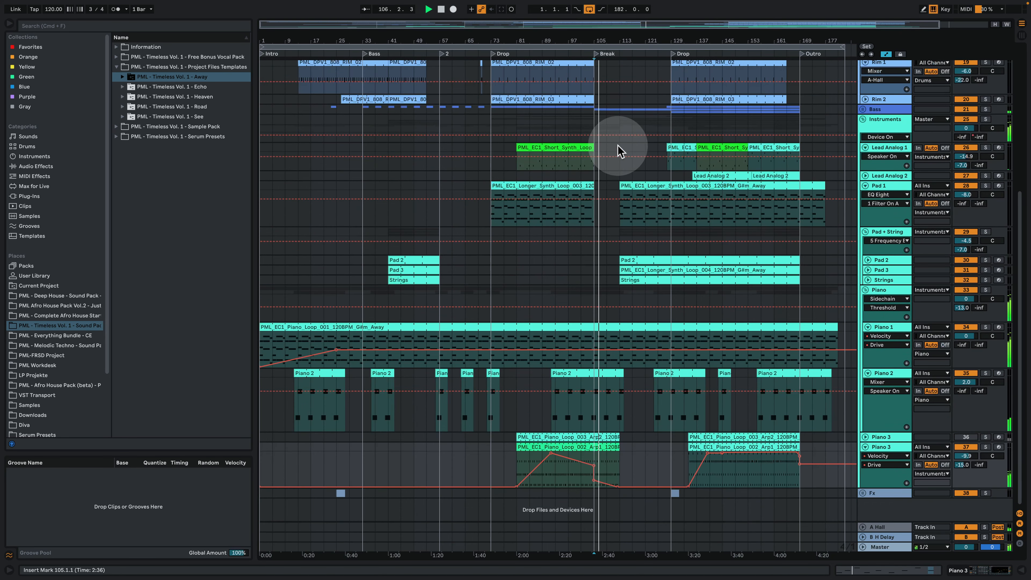
scroll(617, 151, "up", 2)
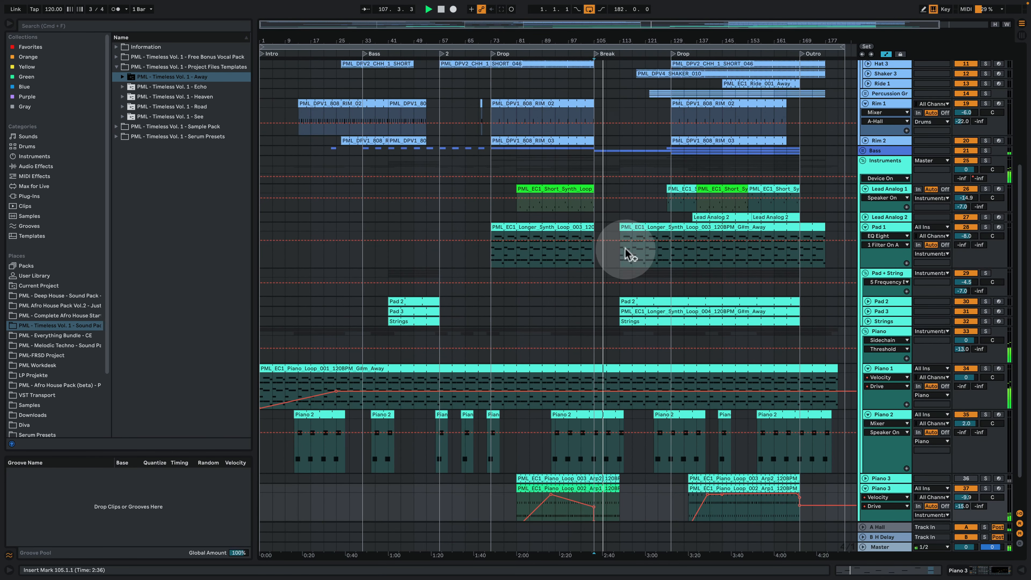
key("space")
left_click(624, 227)
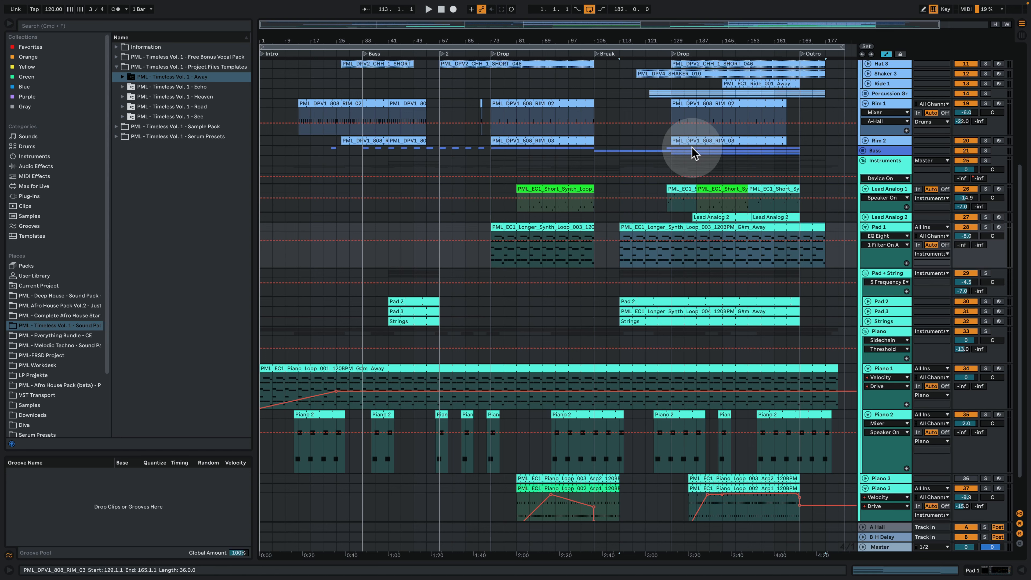
- Play the arrangement from bar 113 and inspect the Strings track's devices, including the ones inside the Cruiser Strings rack
key("space")
double_click(889, 322)
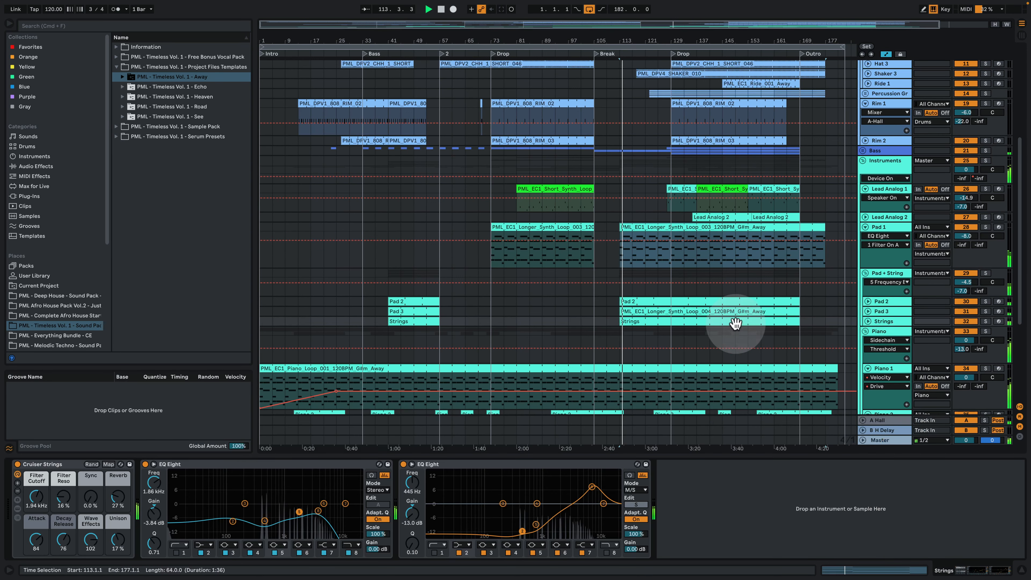
left_click(17, 508)
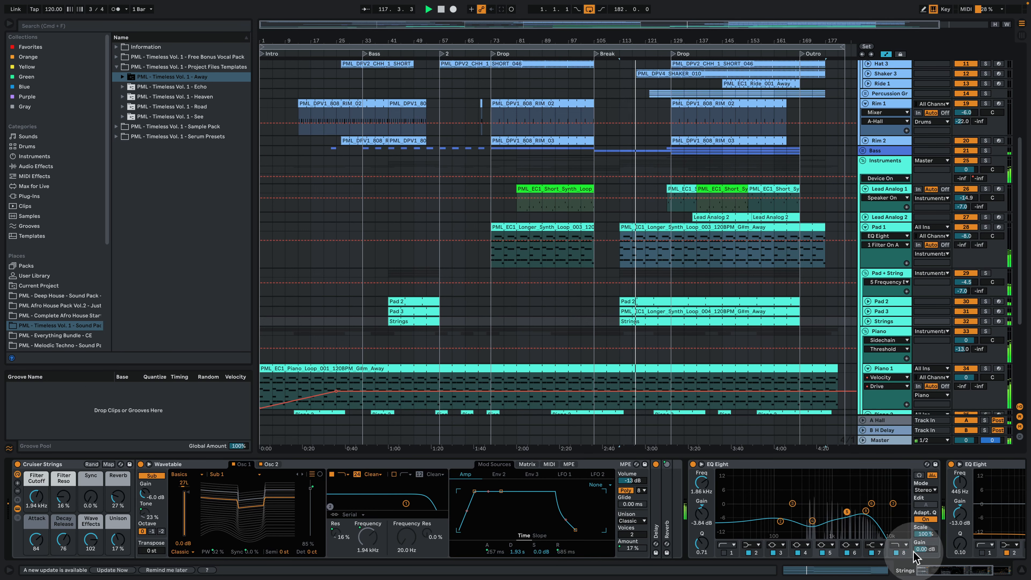
left_click(1021, 570)
- Unfold the Percussion Group and examine its four percussion clips and Utility gain automation before the second drop
scroll(786, 321, "up", 3)
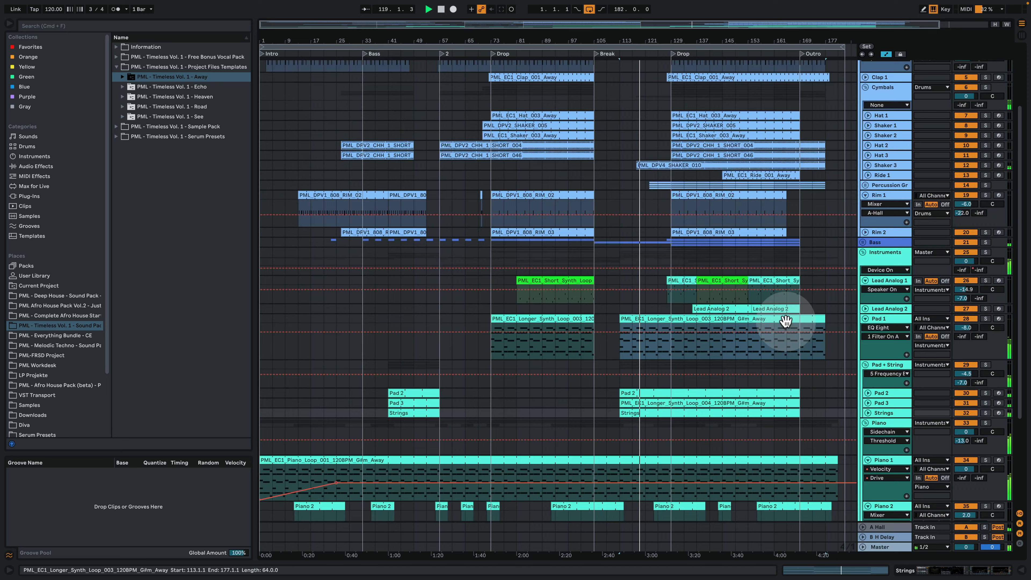
scroll(785, 321, "up", 3)
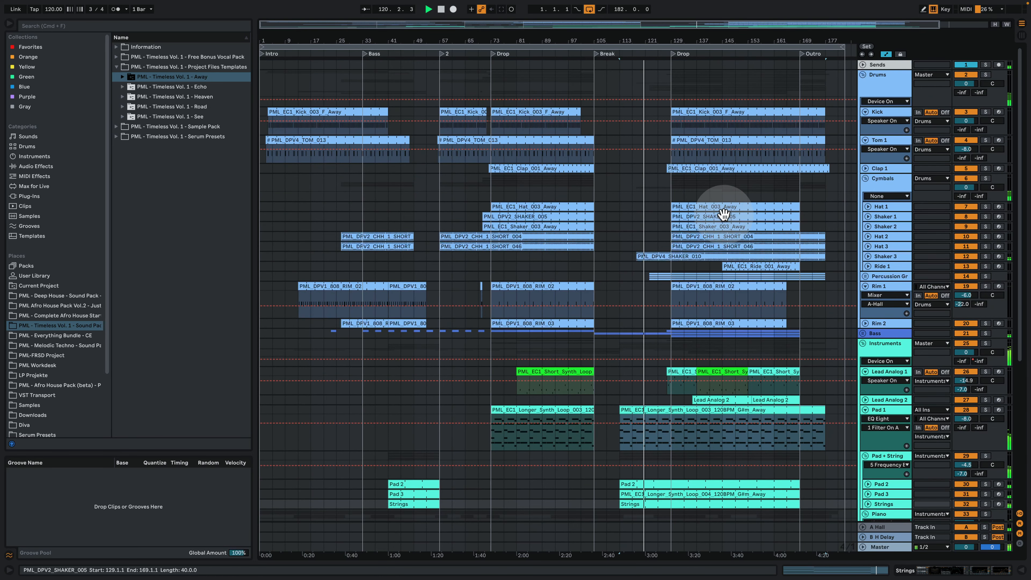
left_click(861, 277)
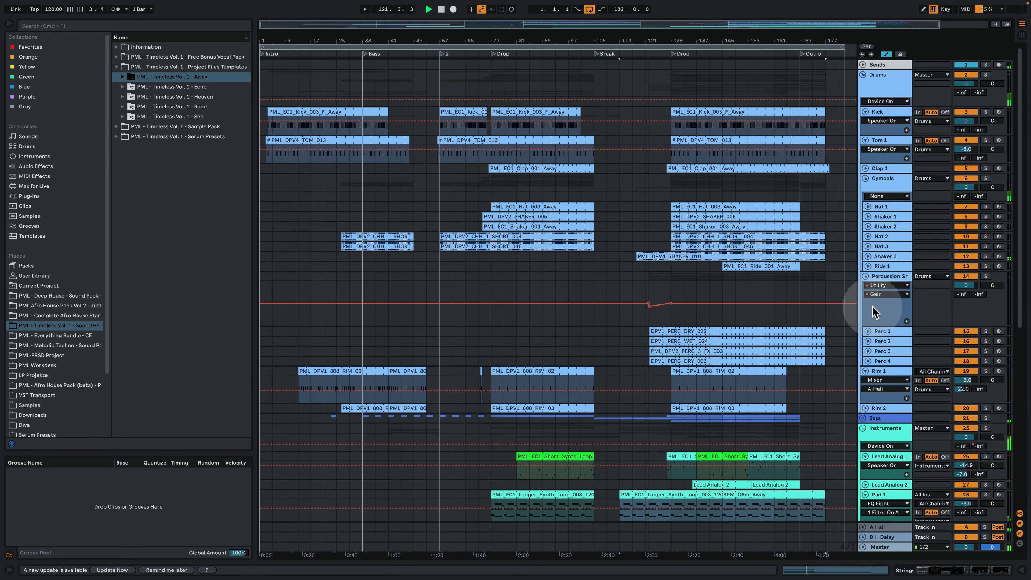
scroll(852, 305, "down", 2)
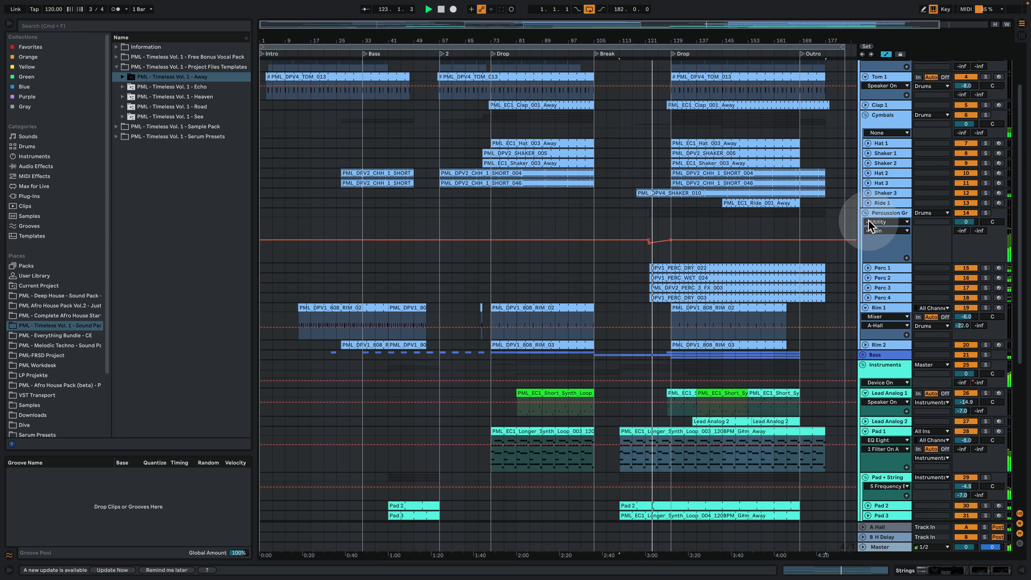
left_click(884, 219)
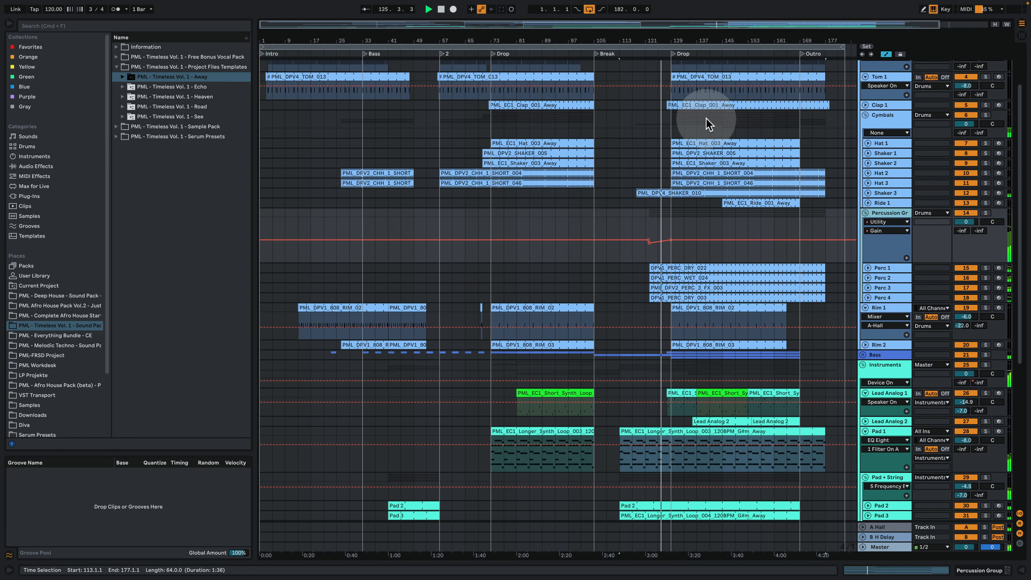
- Play the second drop from bar 145, where the Ride 1 clip enters, and look over the drum tracks
left_click_drag(683, 42, 583, 82)
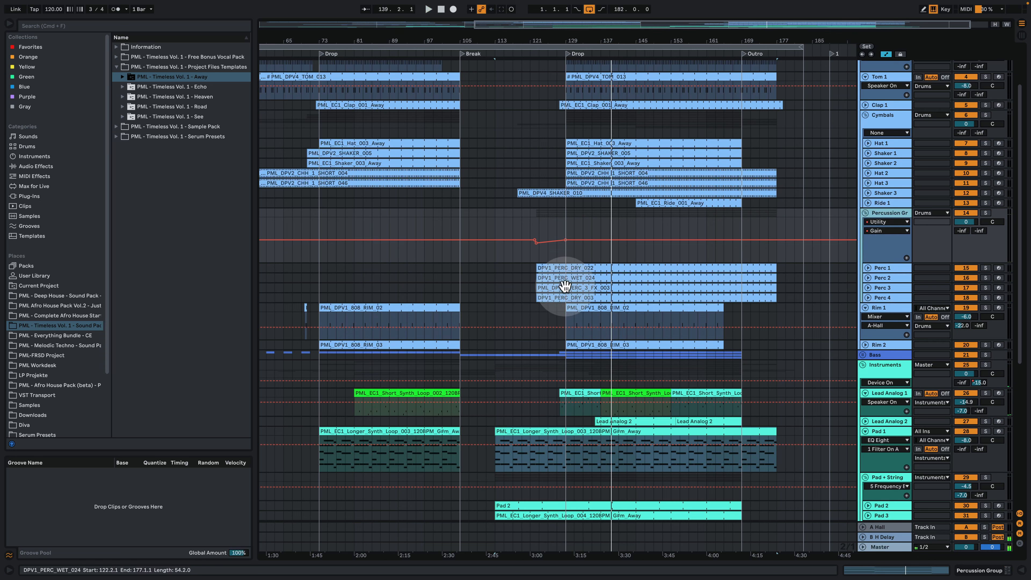
left_click(636, 224)
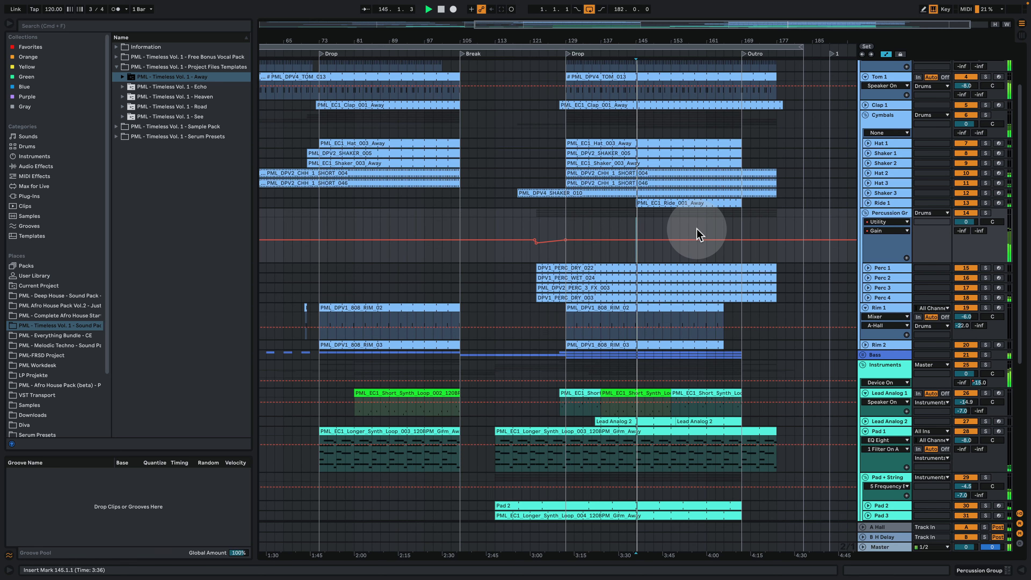
left_click_drag(698, 41, 707, 41)
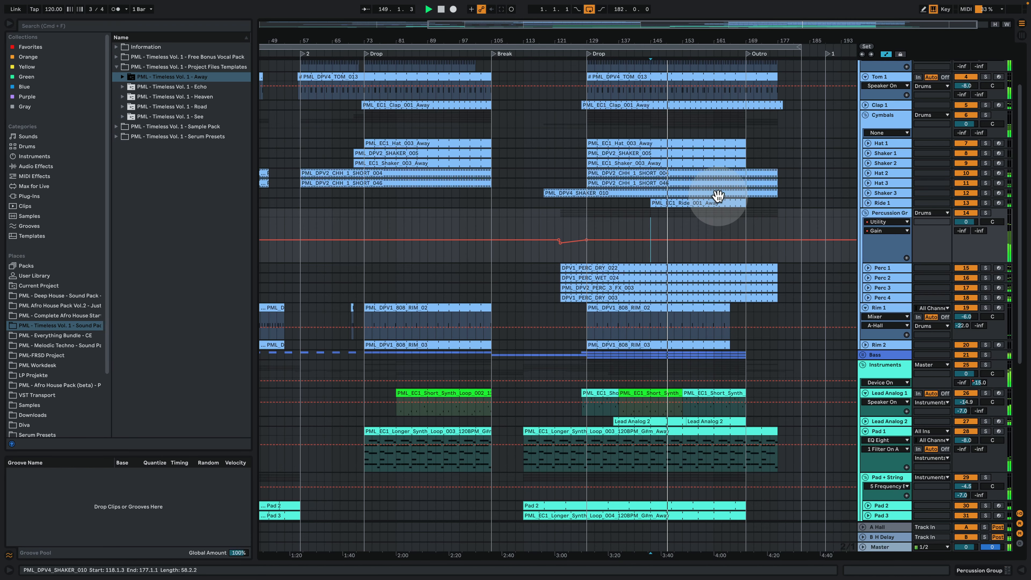
scroll(717, 197, "up", 3)
scroll(725, 187, "down", 3)
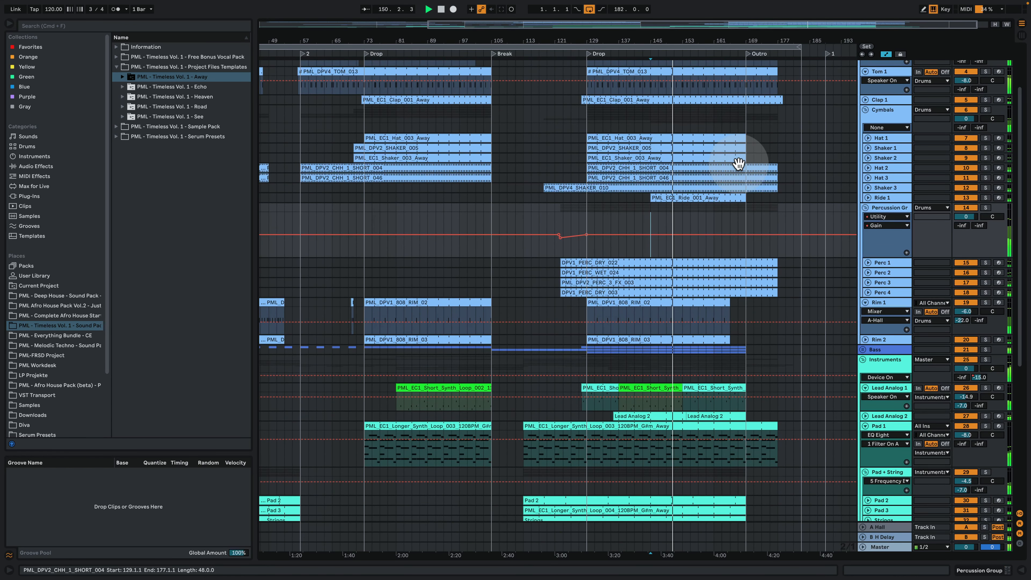
scroll(739, 162, "up", 2)
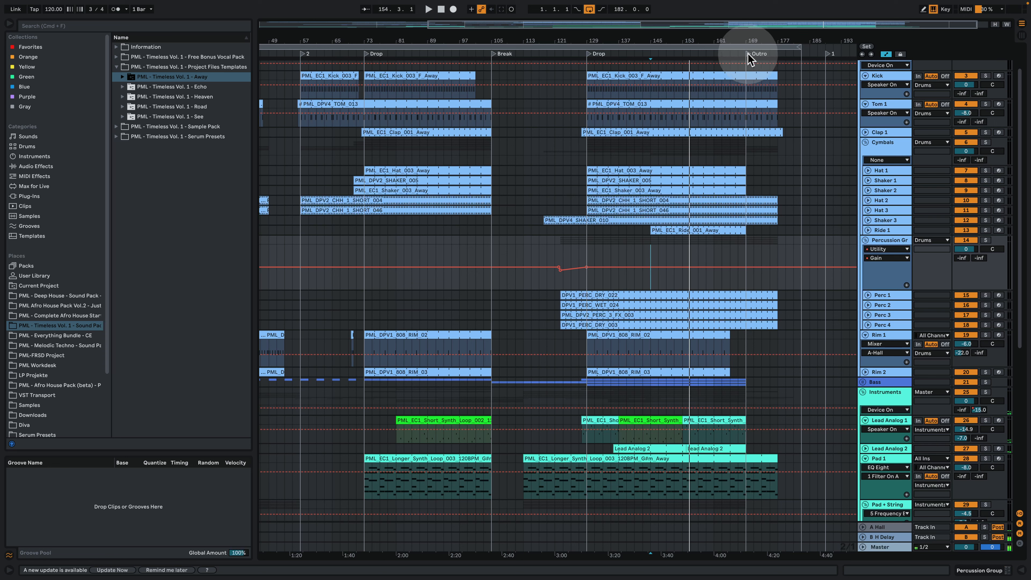
- Play the arrangement from the Outro locator at bar 169 and check which drum, pad and piano clips continue
left_click(749, 57)
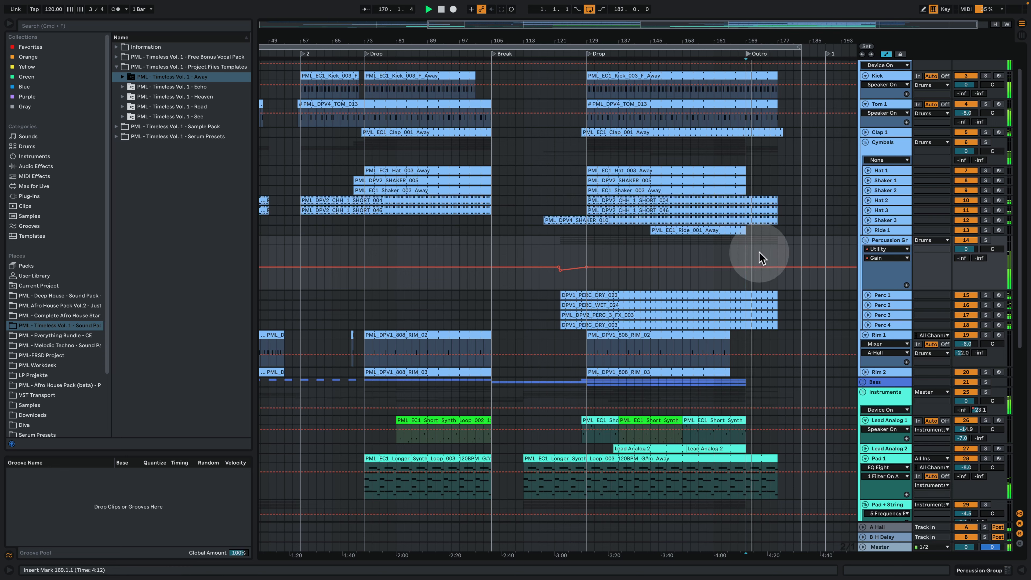
scroll(780, 234, "down", 3)
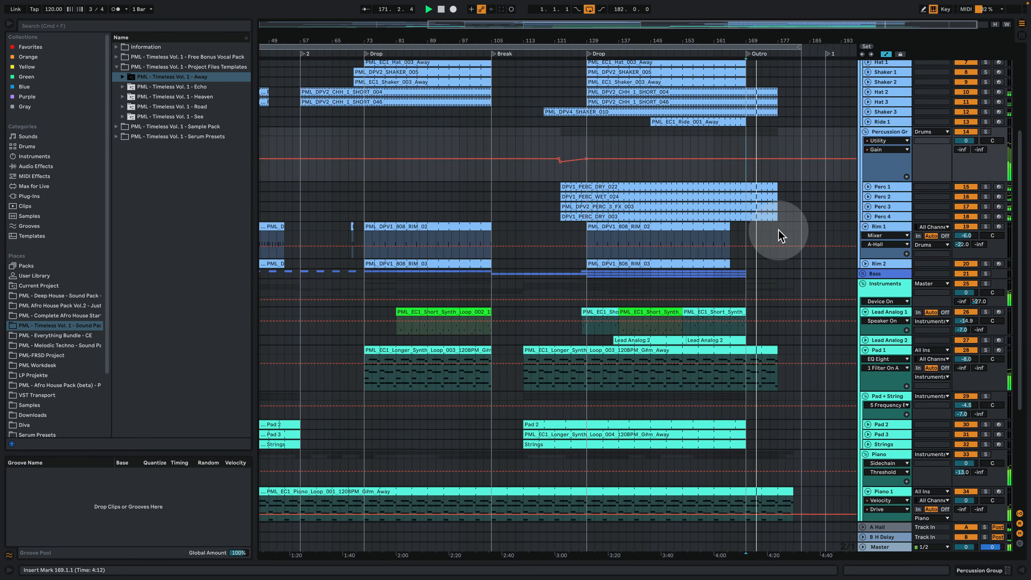
scroll(779, 234, "down", 3)
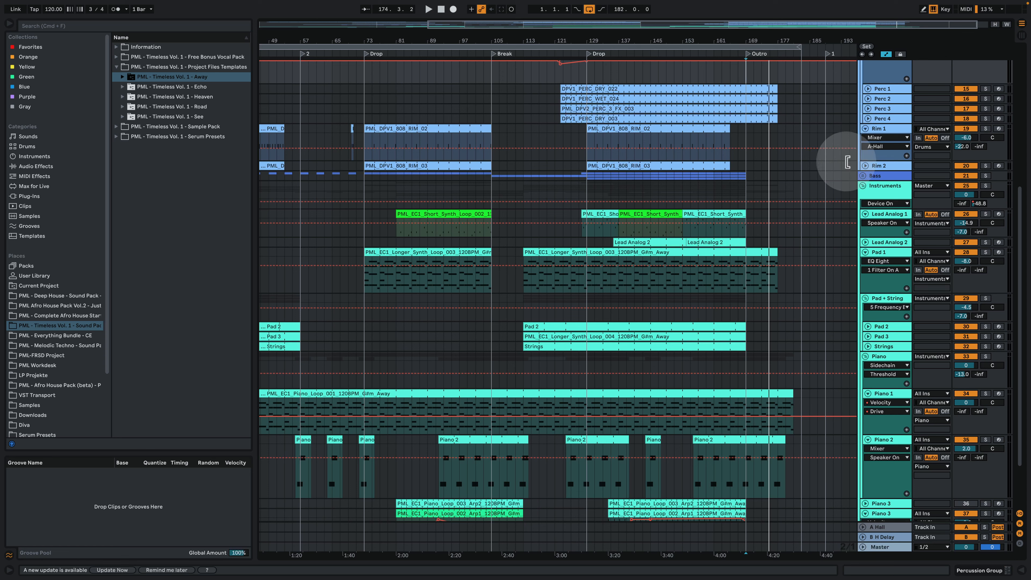
scroll(851, 161, "up", 2)
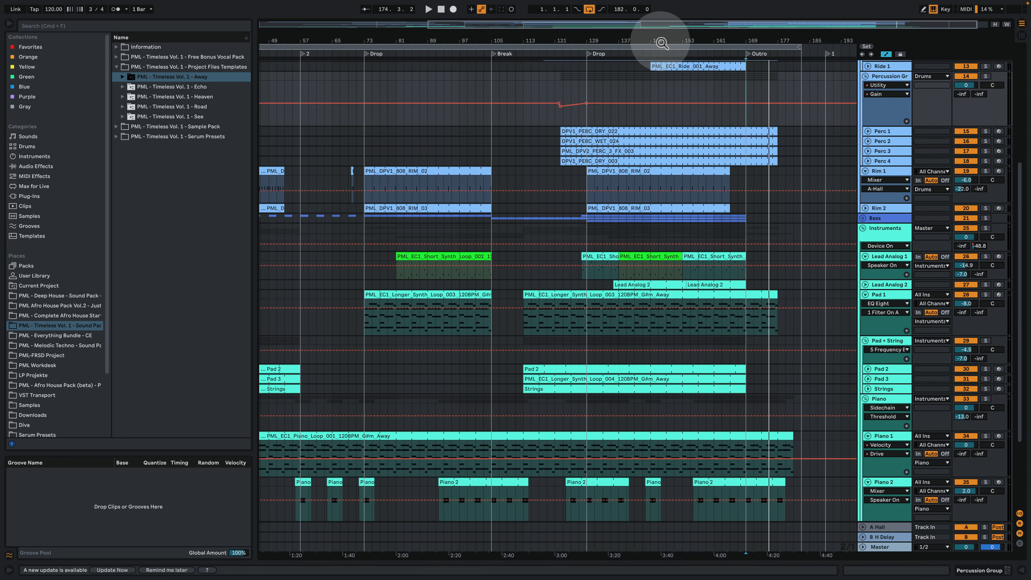
- Solo the Drums group and listen to the second drop from bar 129 and again from bar 145
left_click_drag(660, 39, 665, 17)
left_click_drag(720, 177, 733, 377)
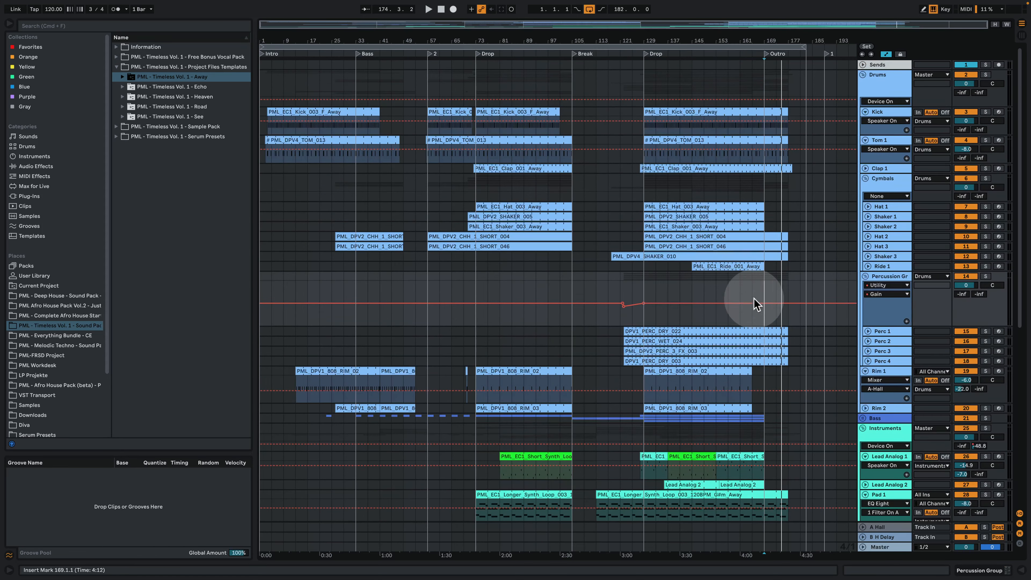
left_click(986, 75)
left_click(642, 87)
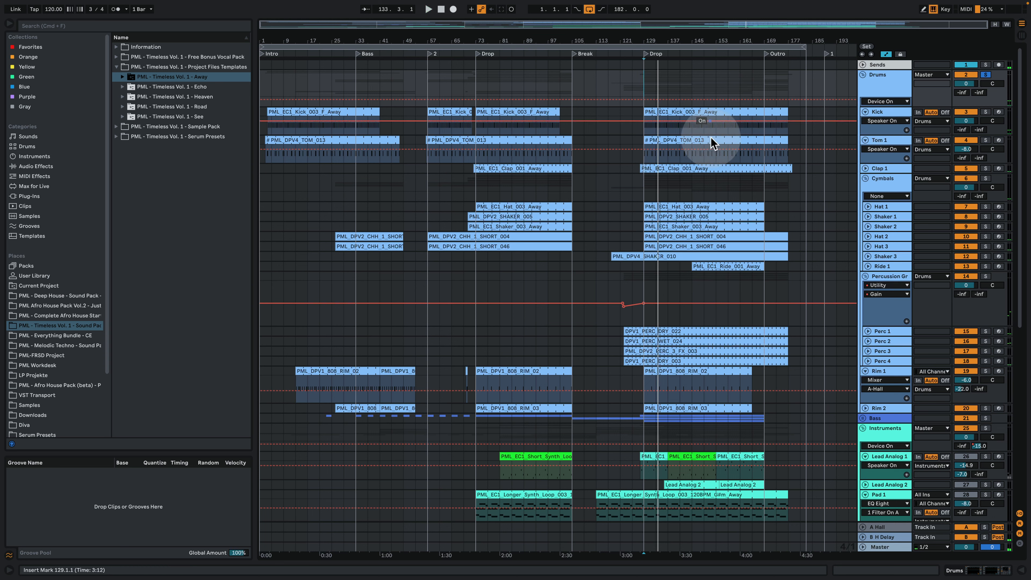
left_click(692, 181)
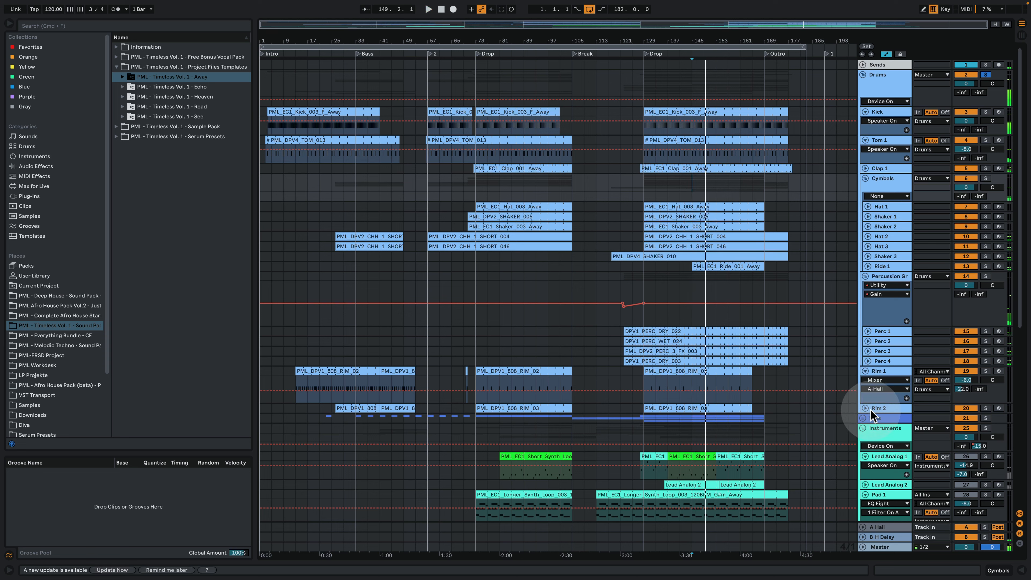
- Unfold the Bass group and its Bass Sub track, solo the Bass group and play it from bar 89
left_click(863, 418)
left_click(524, 377)
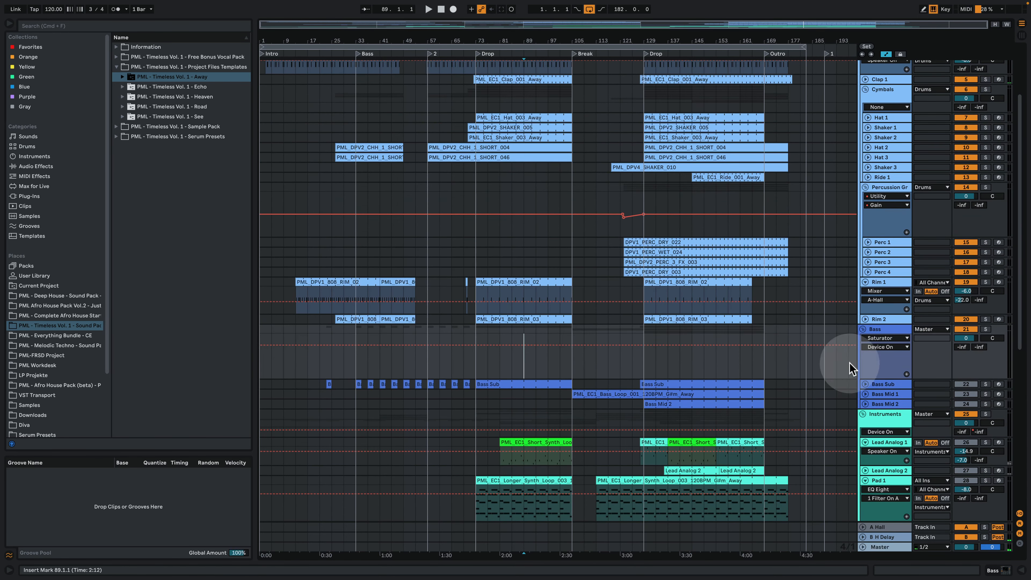
left_click(865, 385)
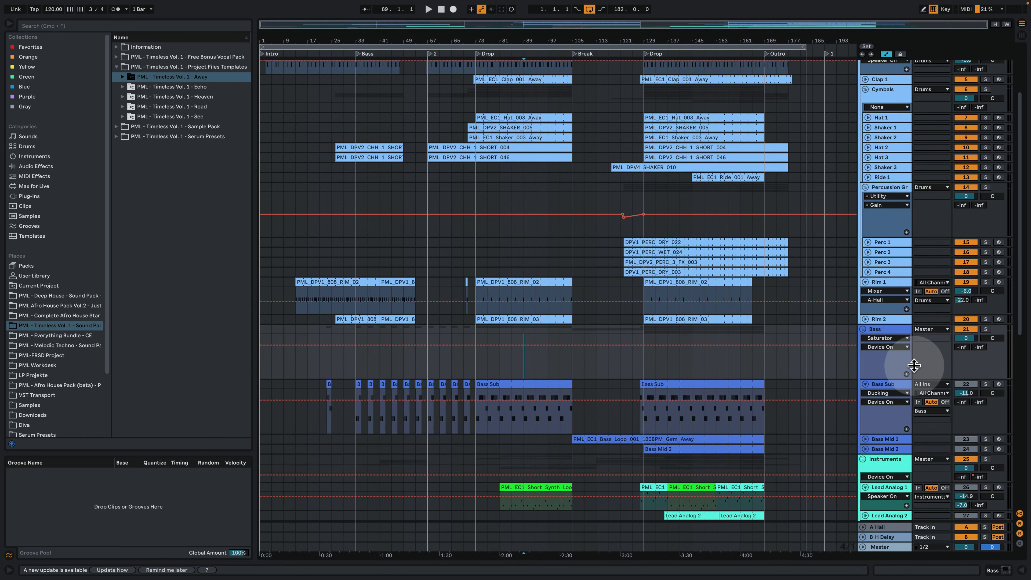
left_click(986, 329)
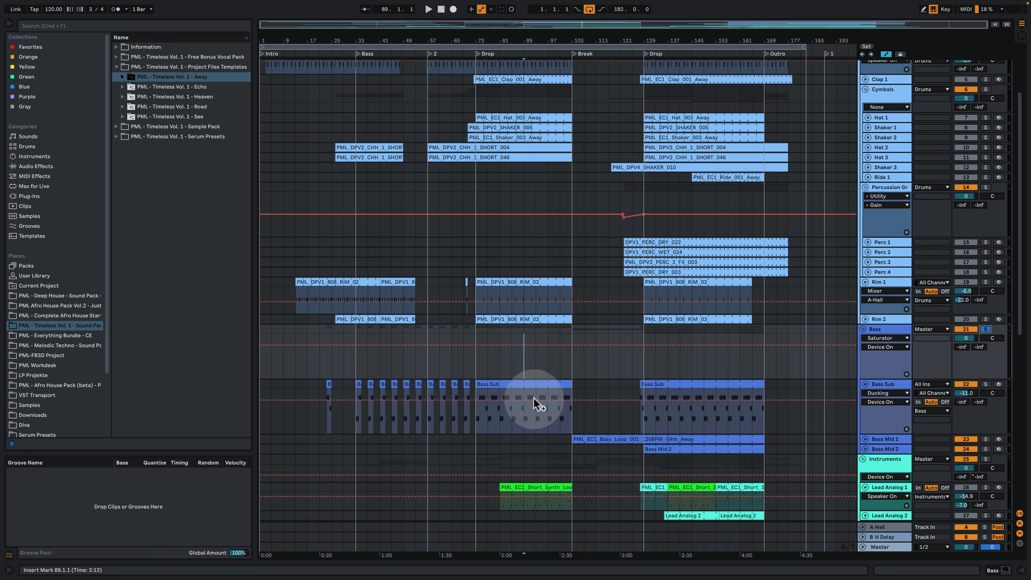
left_click(528, 409)
key("space")
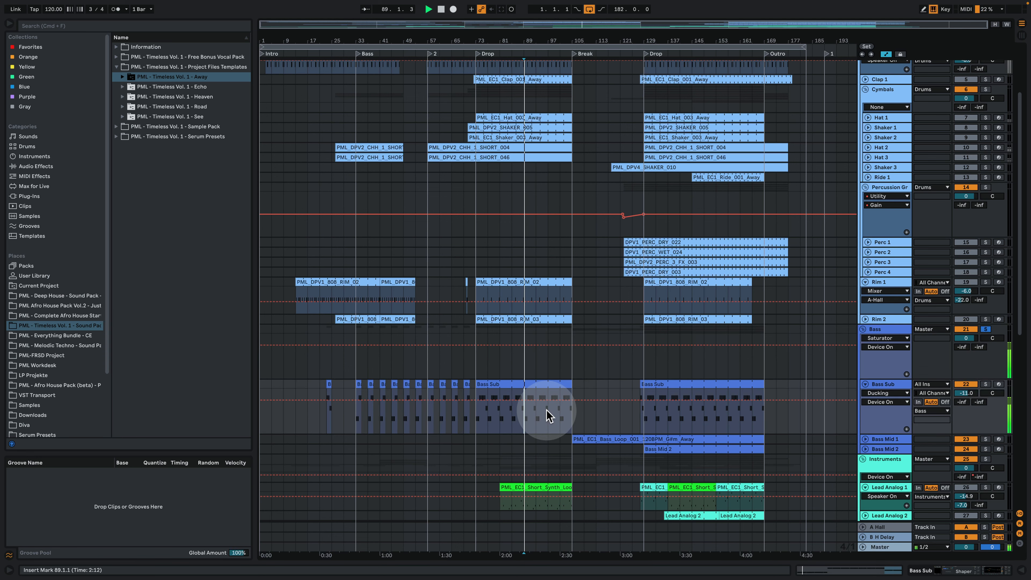
- Inspect the notes of the Bass Sub clip in the first drop and the track's device chain, and stop playback
double_click(529, 383)
left_click(608, 328)
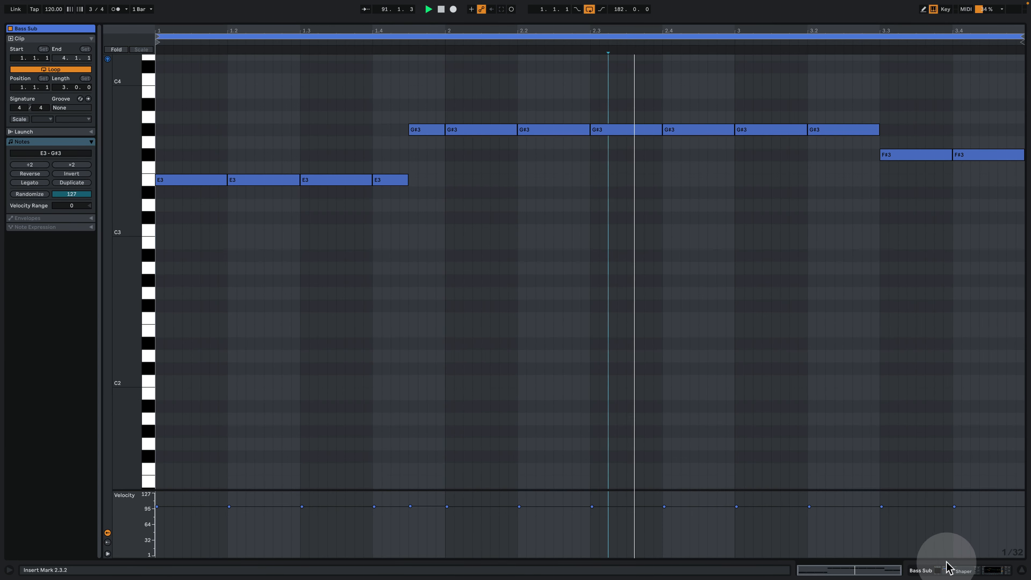
left_click(976, 570)
scroll(704, 187, "up", 3)
key("space")
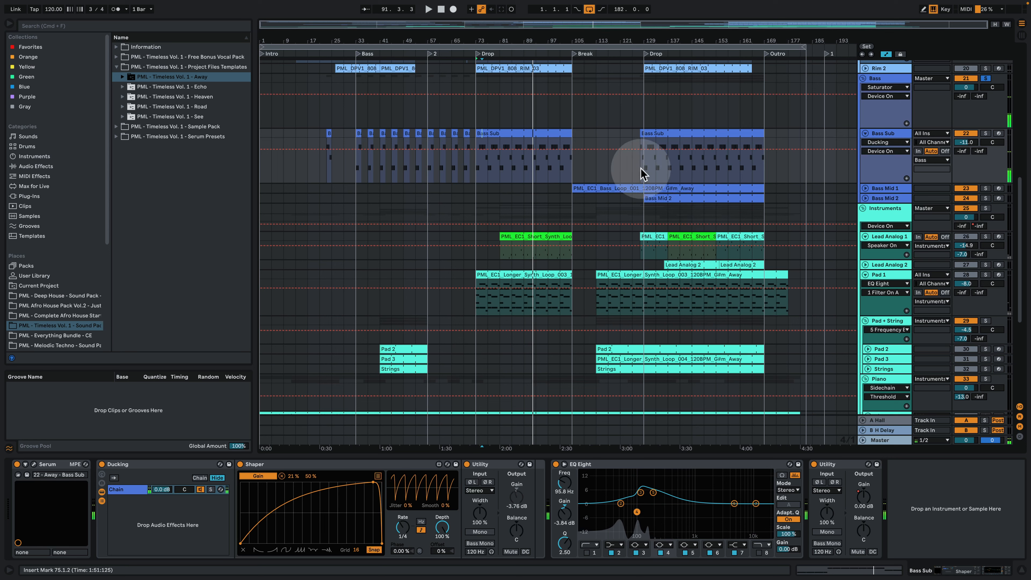
- Play the soloed bass from the second drop at bar 129 and show the Bass Mid 1 track's device chain
left_click(644, 170)
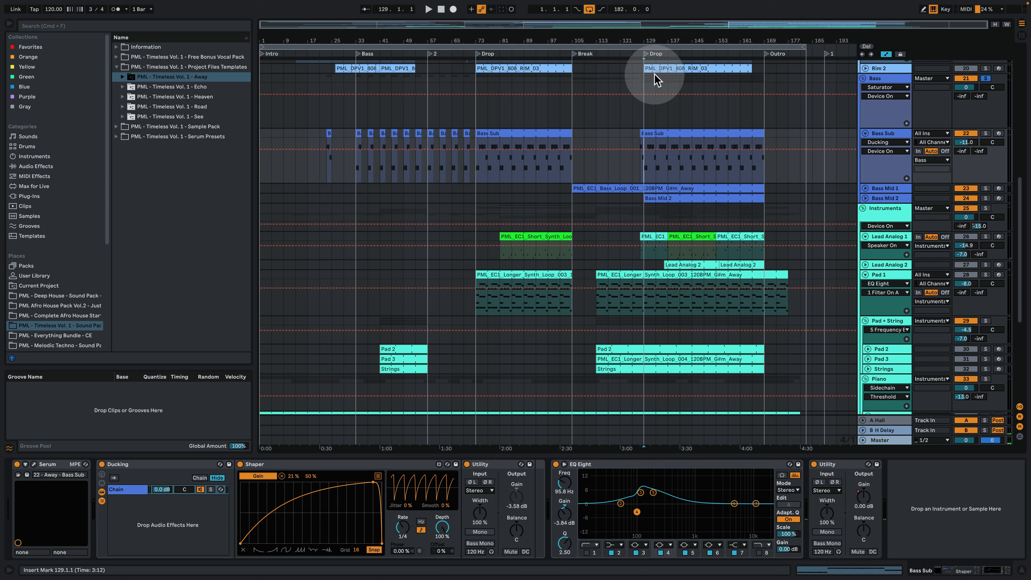
key("space")
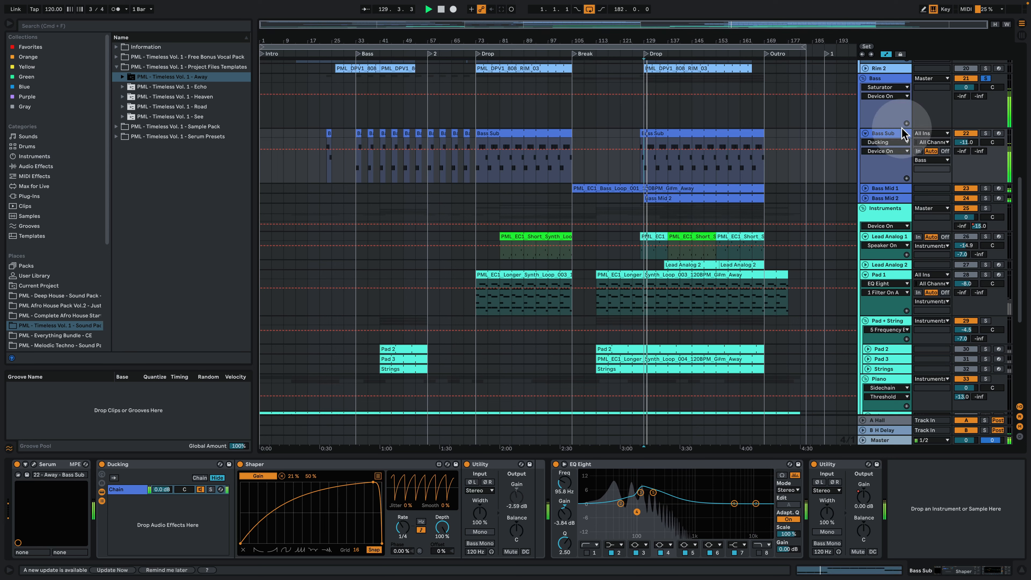
left_click(898, 190)
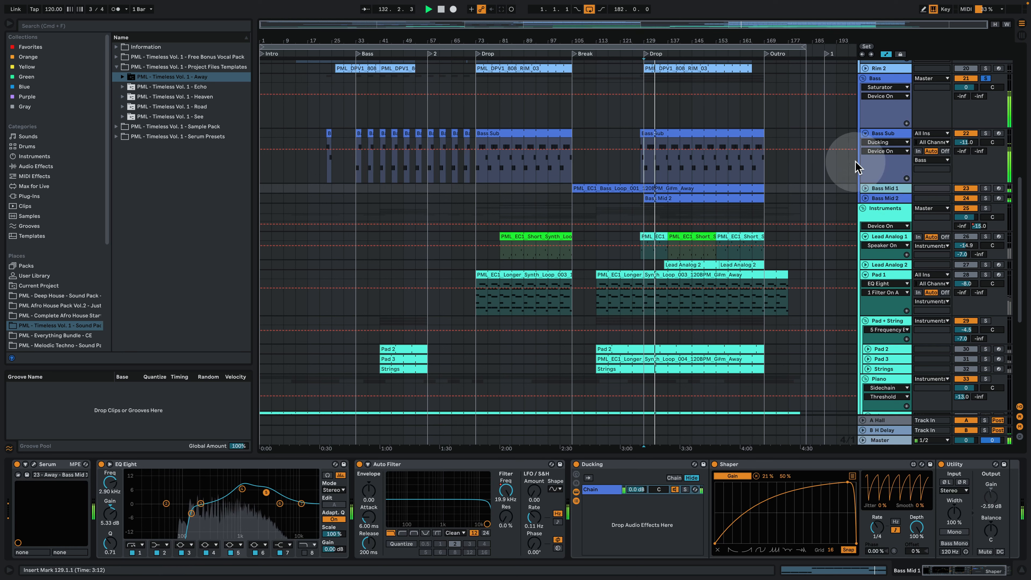
- Solo the Instruments group and play it from bar 129 while looking through its lead, pad, string and piano tracks
left_click(881, 215)
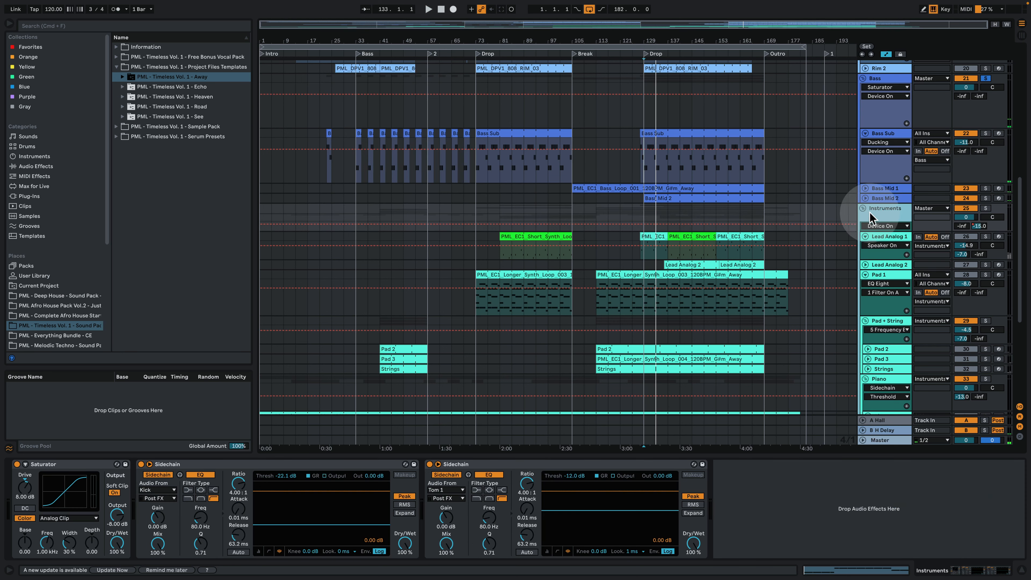
left_click(992, 206)
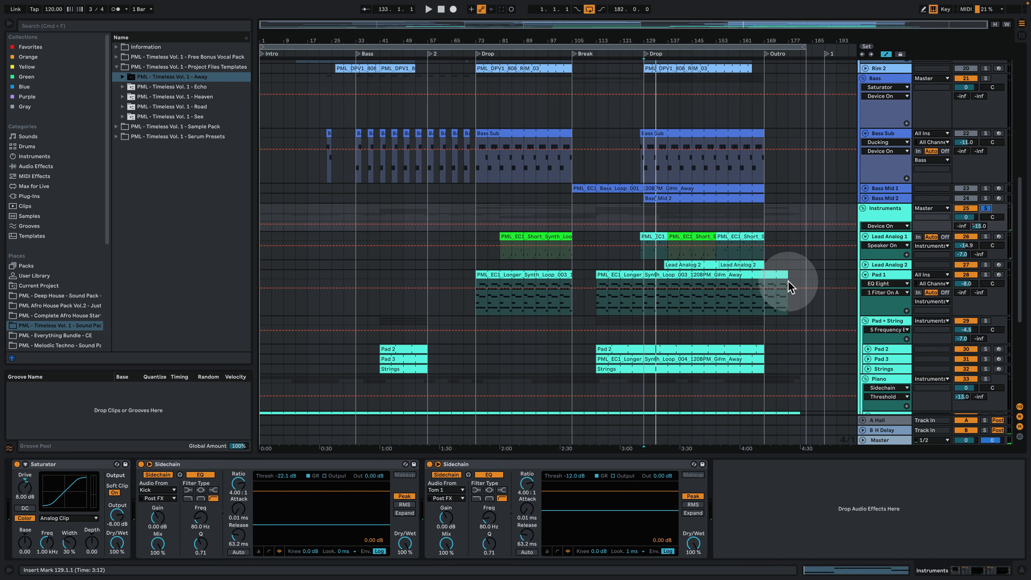
scroll(758, 338, "down", 8)
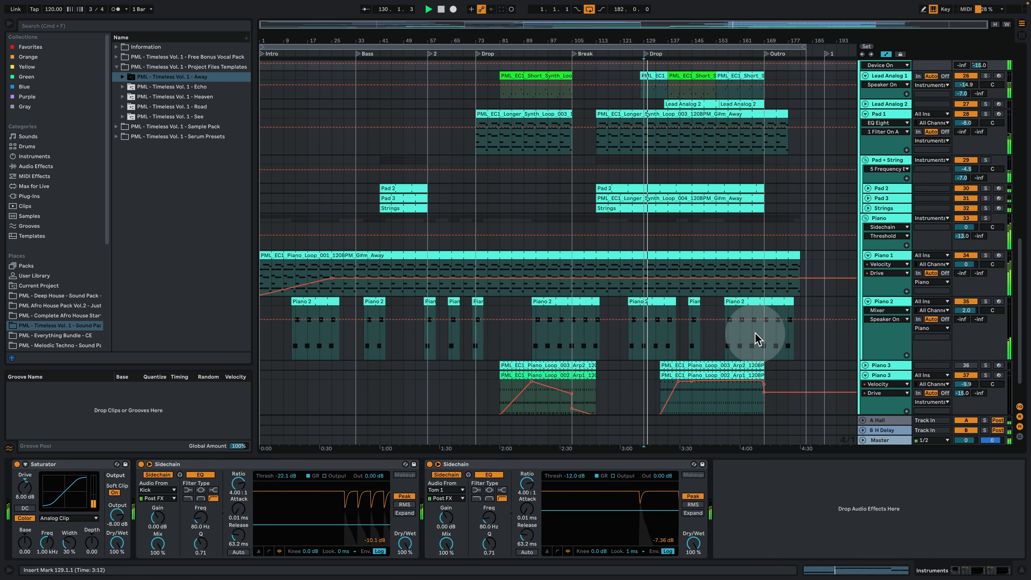
scroll(755, 337, "down", 2)
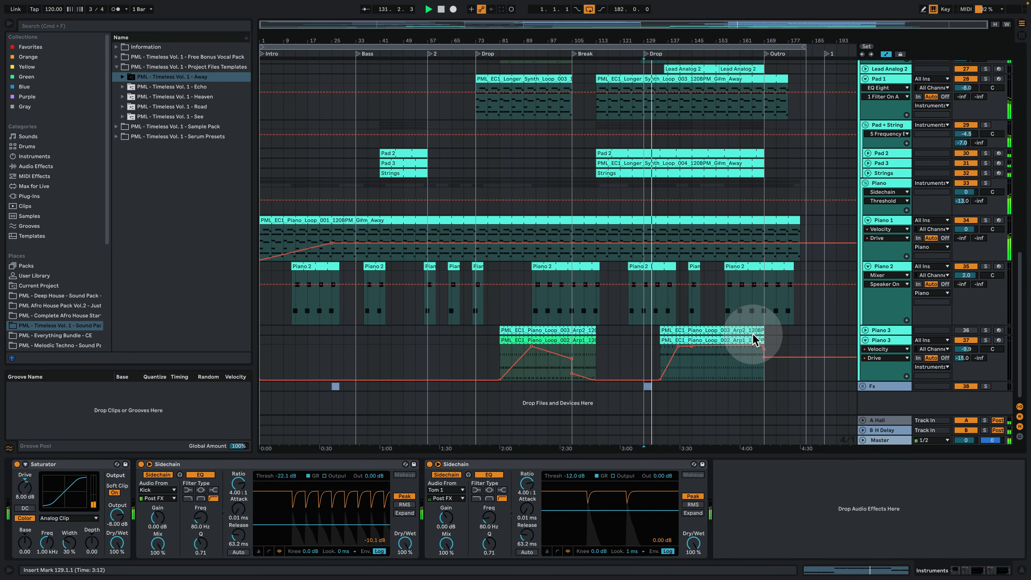
- Unfold the Fx group and its Downlifter track, and audition the first Downlifter clip before the Bass section
left_click(863, 386)
scroll(855, 375, "down", 1)
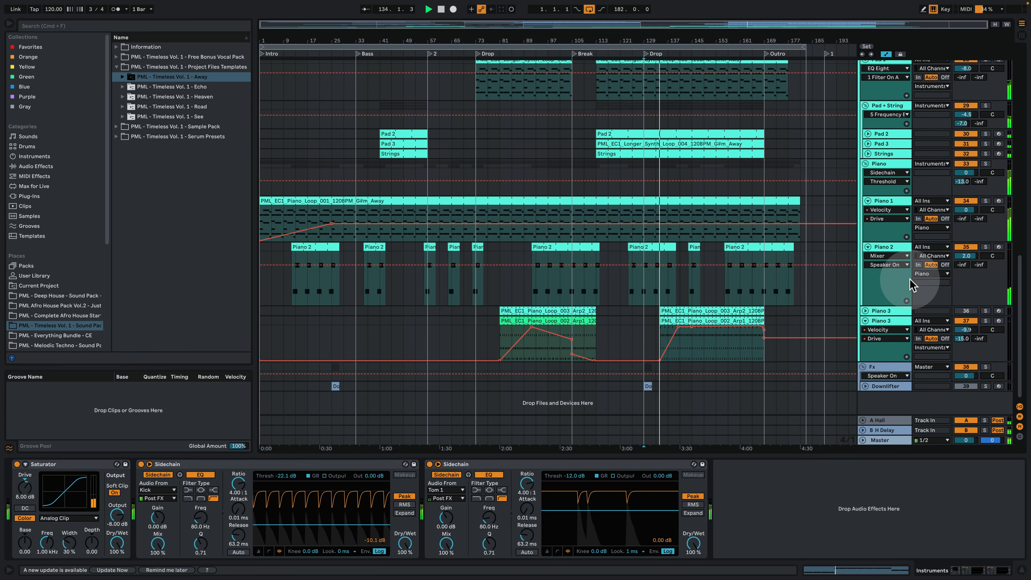
left_click(865, 387)
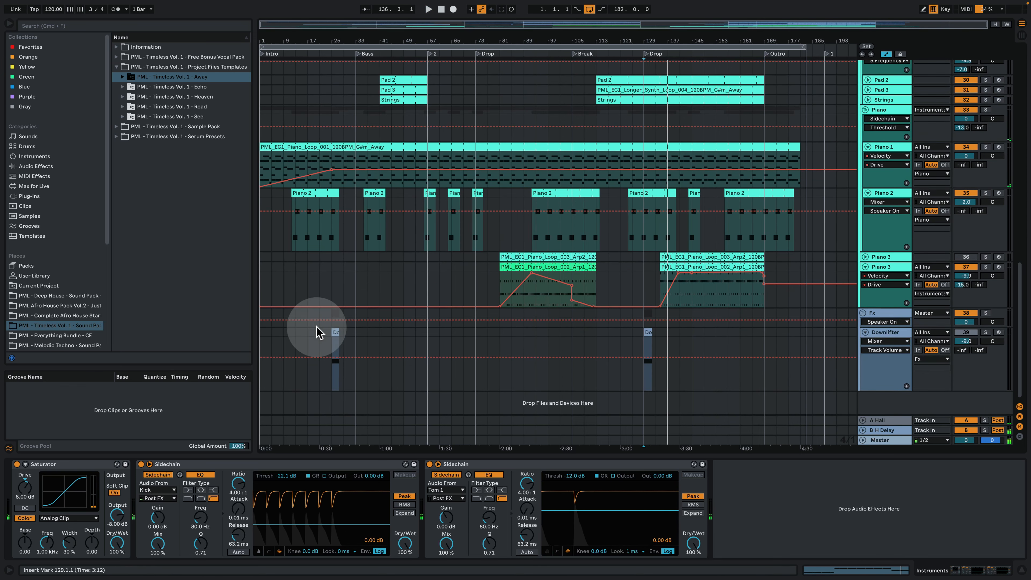
left_click(335, 331)
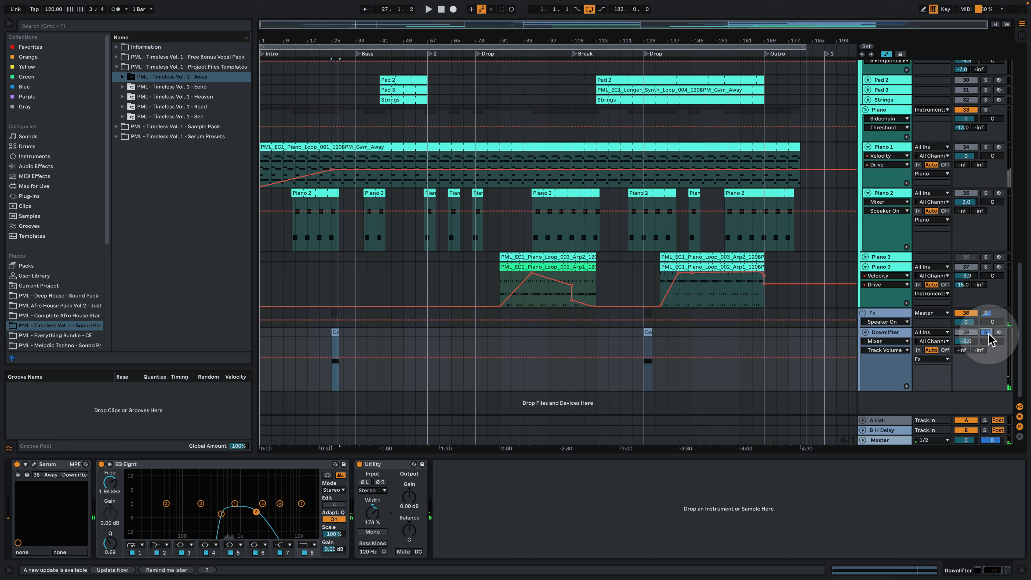
- Turn off the Downlifter track's solo and show the device chains of the A Hall and B H Delay return tracks
left_click(985, 332)
scroll(864, 365, "up", 3)
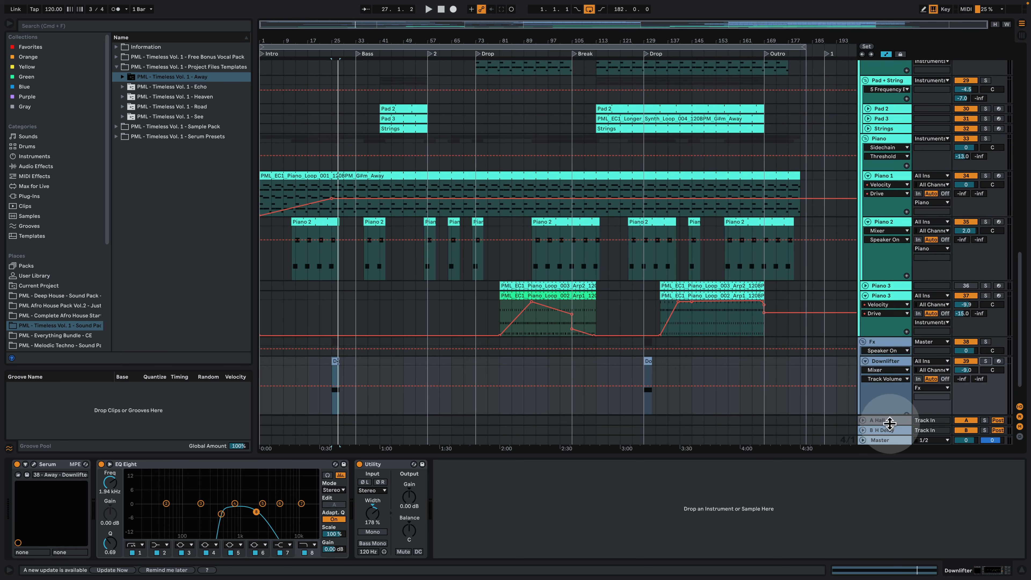
left_click(889, 423)
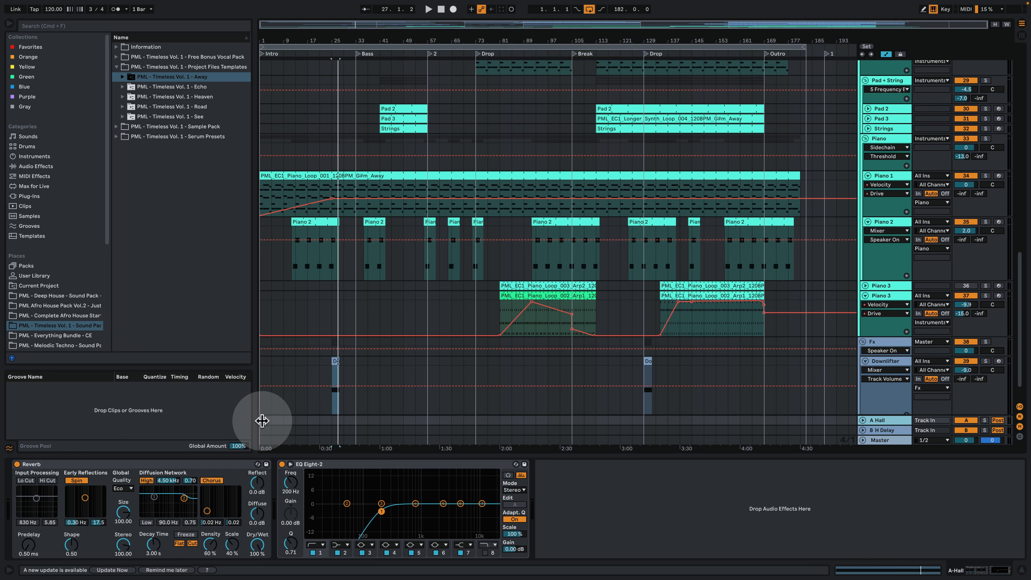
left_click(889, 431)
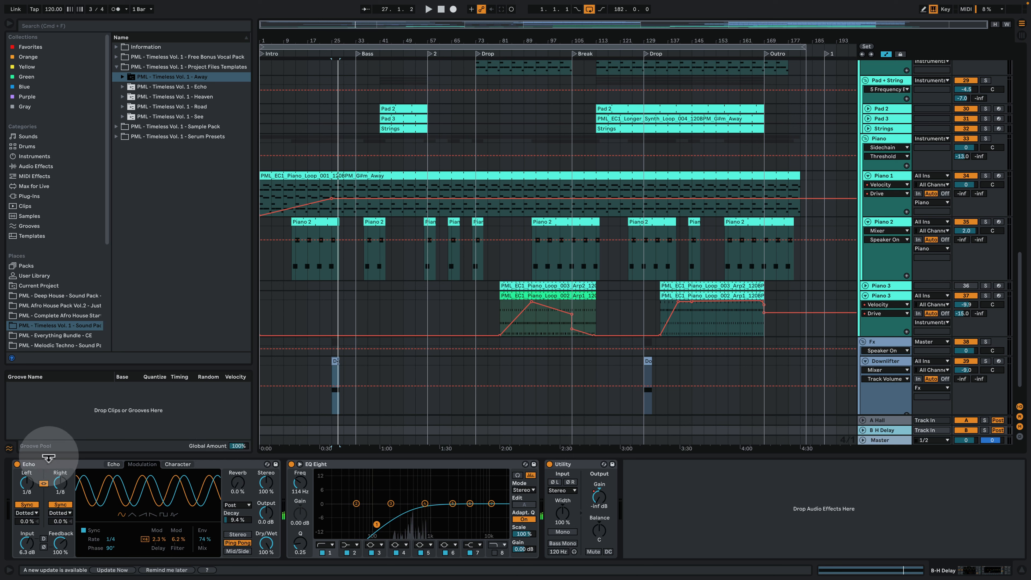
- Play from bar 145 and examine the B H Delay return's Echo, EQ Eight and Utility chain, and hide the device view
left_click(696, 372)
key("space")
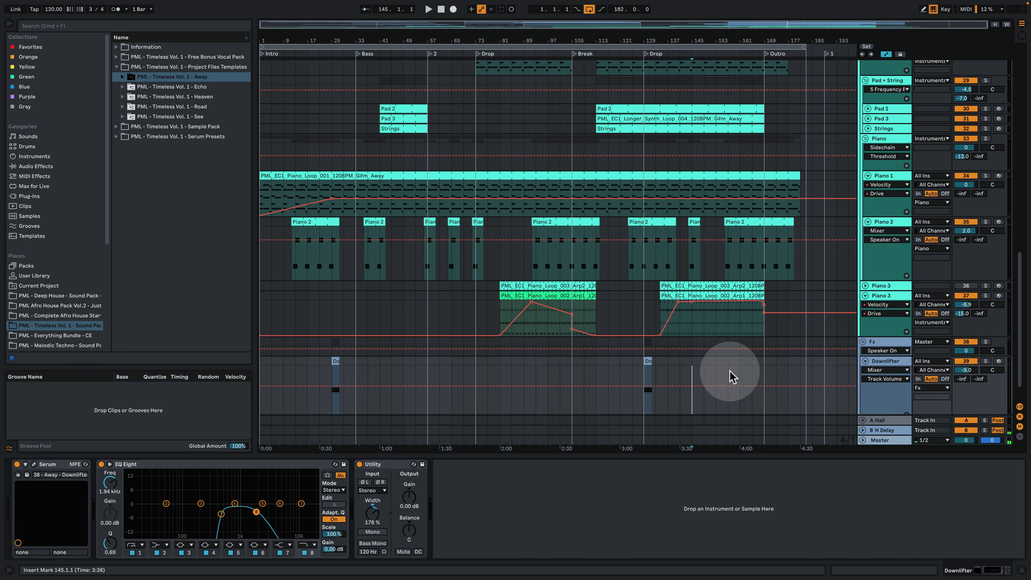
left_click(889, 431)
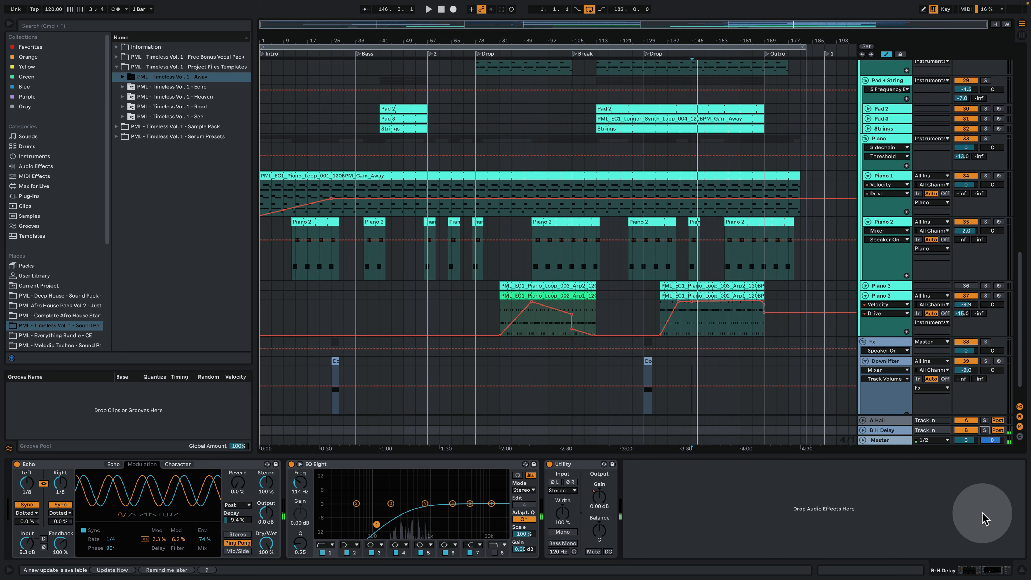
left_click(1021, 570)
- Inspect the Master track's Compressor, Saturator and Limiter chain, and hide the device view again
scroll(771, 341, "up", 10)
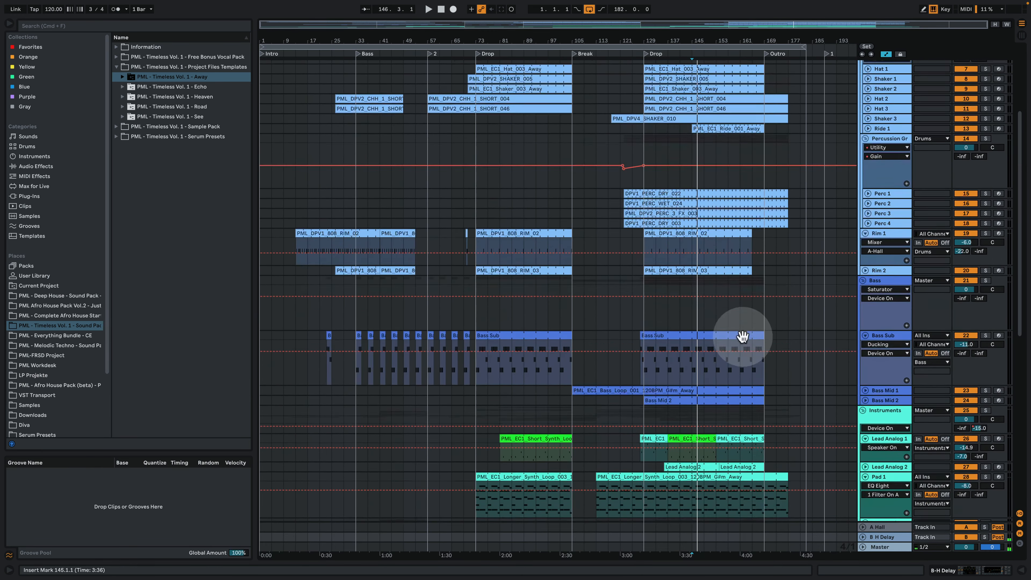
scroll(742, 336, "up", 5)
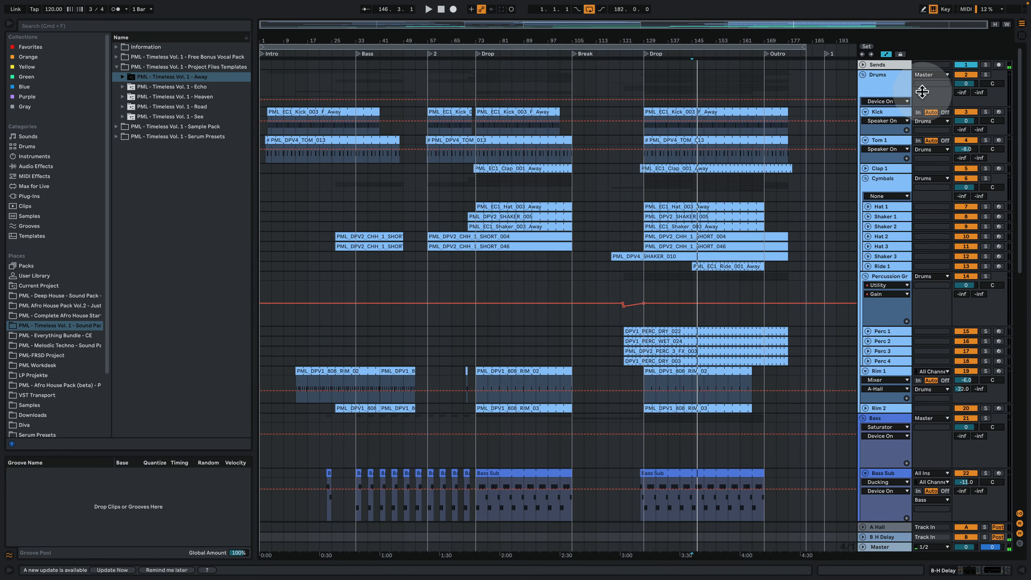
double_click(882, 547)
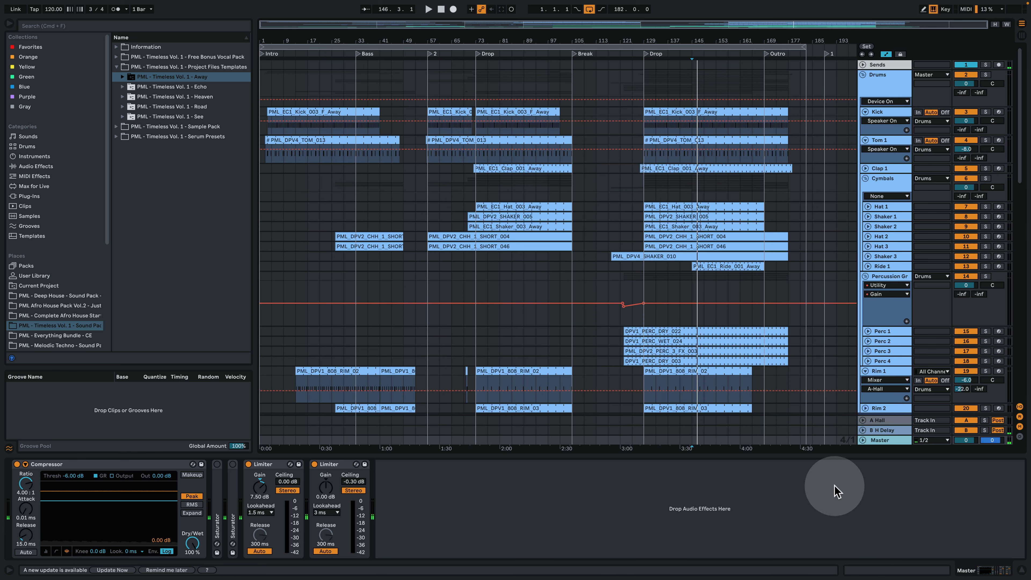
left_click(1022, 571)
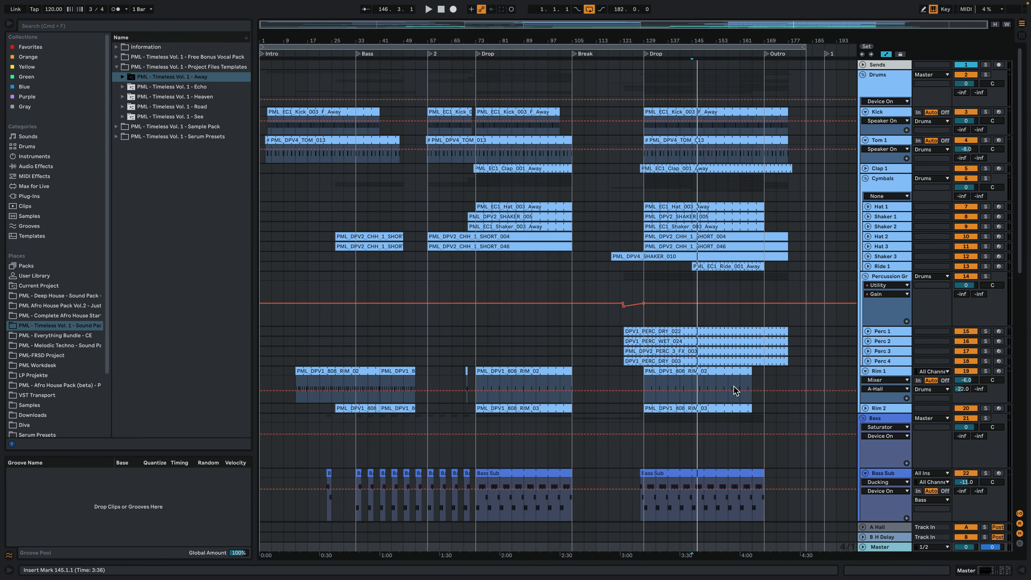
- Copy 16 bars of the second drop's Kick clip to bar 189 and audition it with the Kick track's device chain shown
left_click(681, 158)
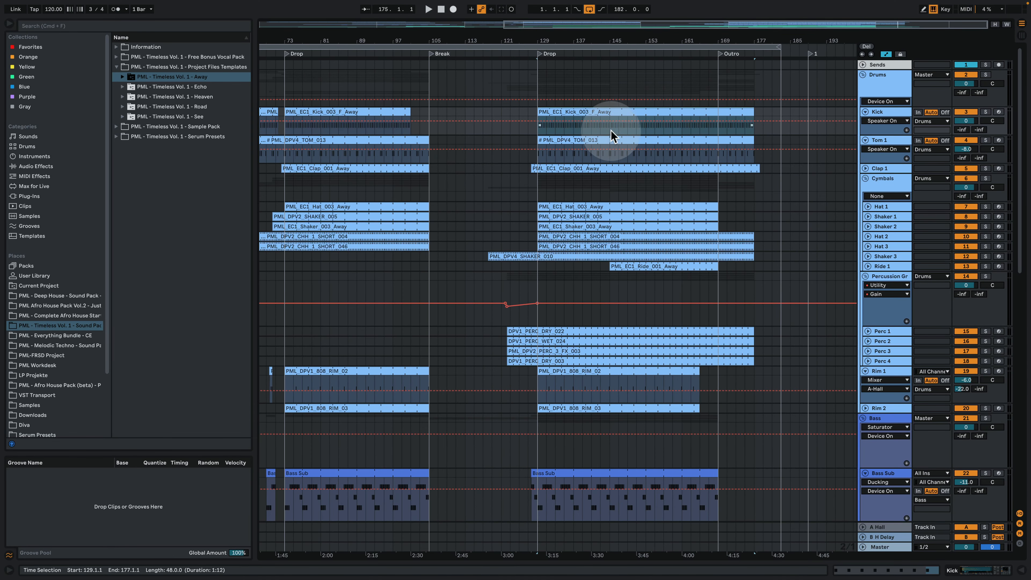
left_click_drag(610, 131, 820, 122)
key("space")
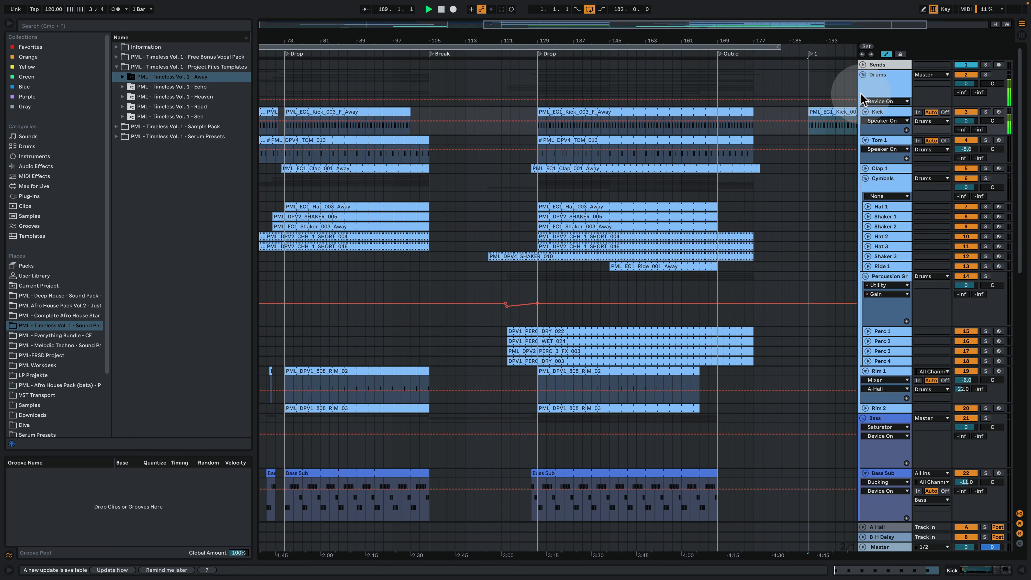
double_click(889, 113)
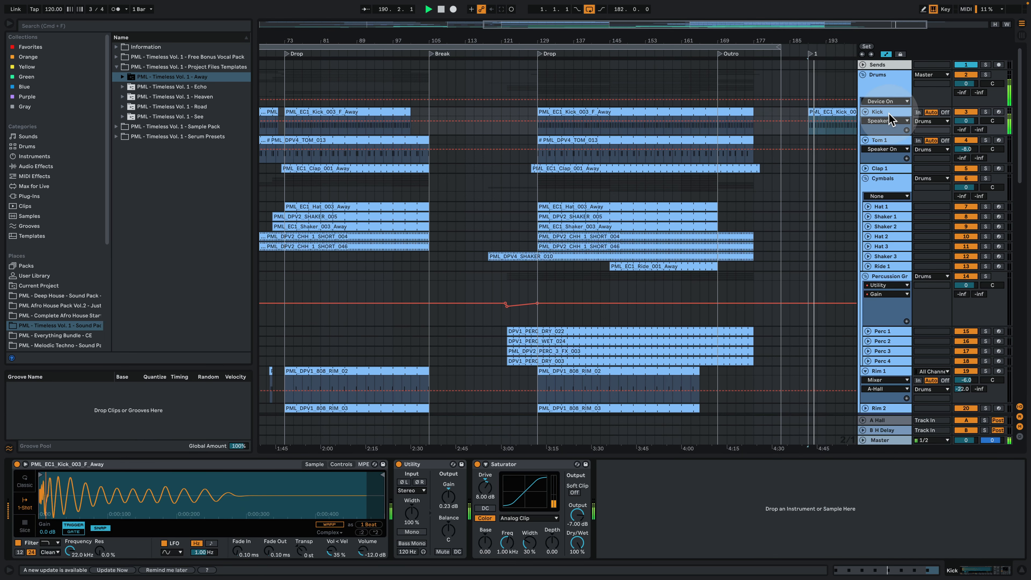
key("space")
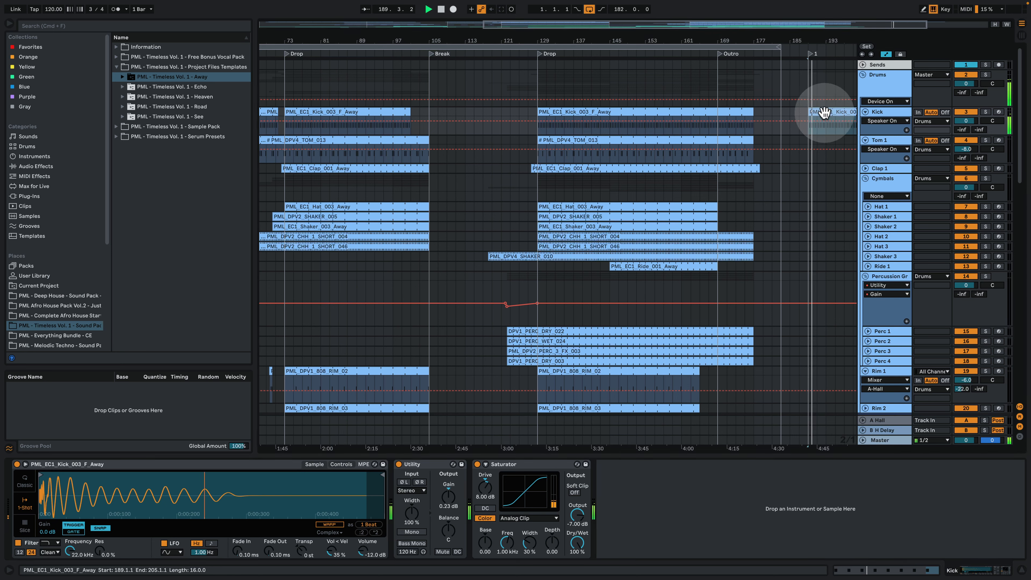
key("space")
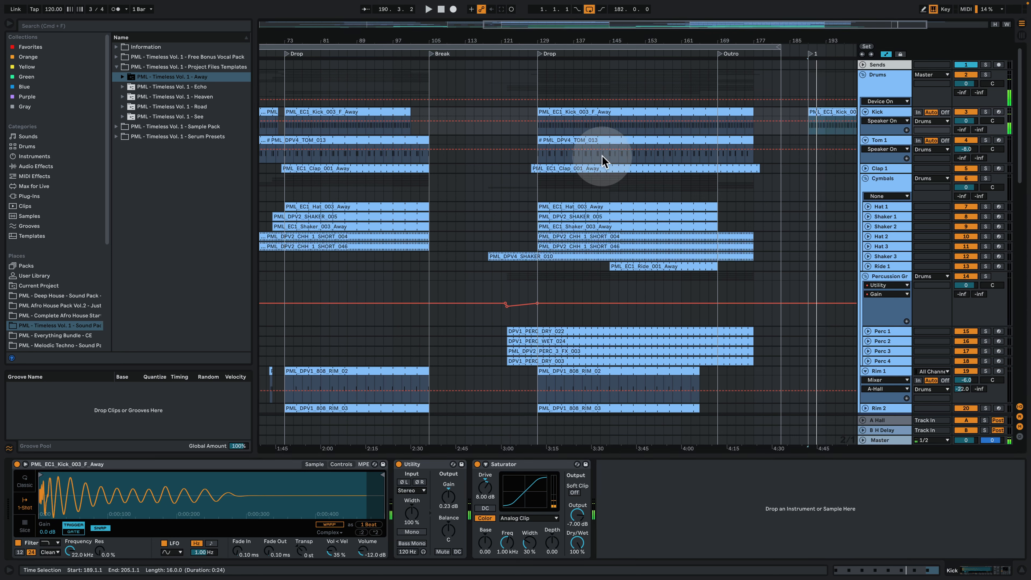
- Copy eight bars of the second drop's Tom 1 clip to bar 189 and play it together with the copied kick
left_click_drag(571, 156, 600, 146)
left_click_drag(829, 151, 817, 150)
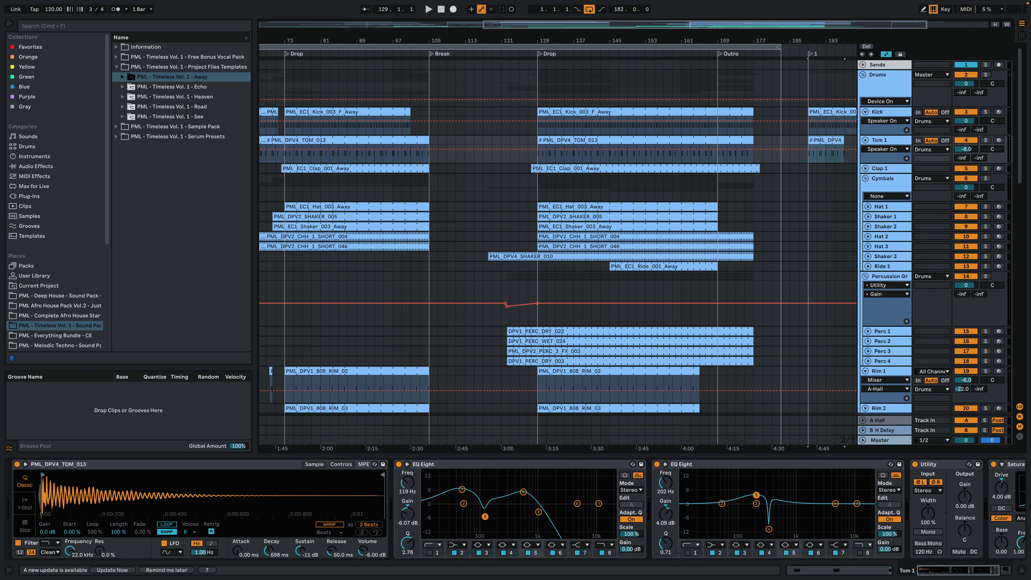
left_click_drag(808, 40, 693, 53)
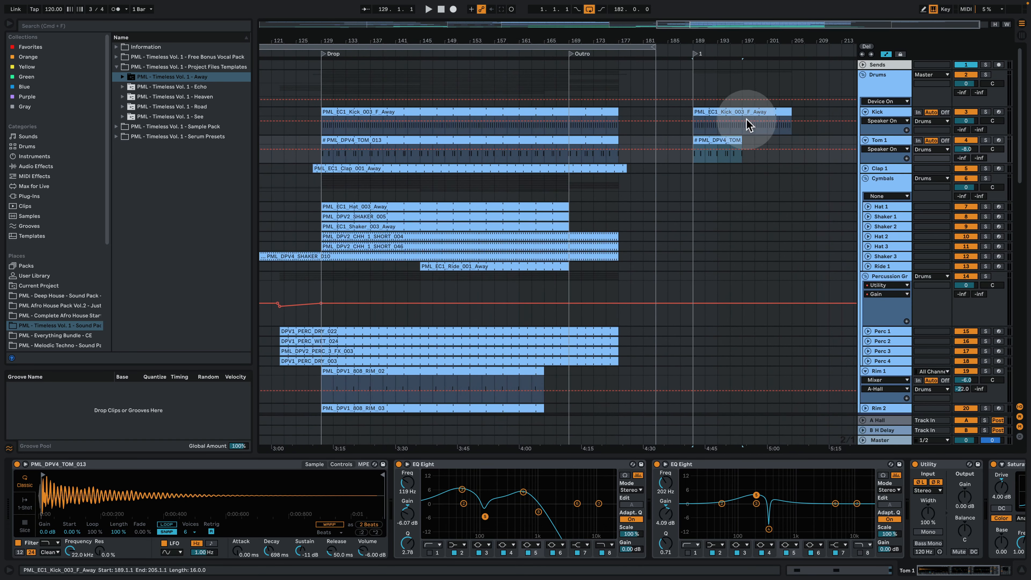
left_click(712, 139)
key("space")
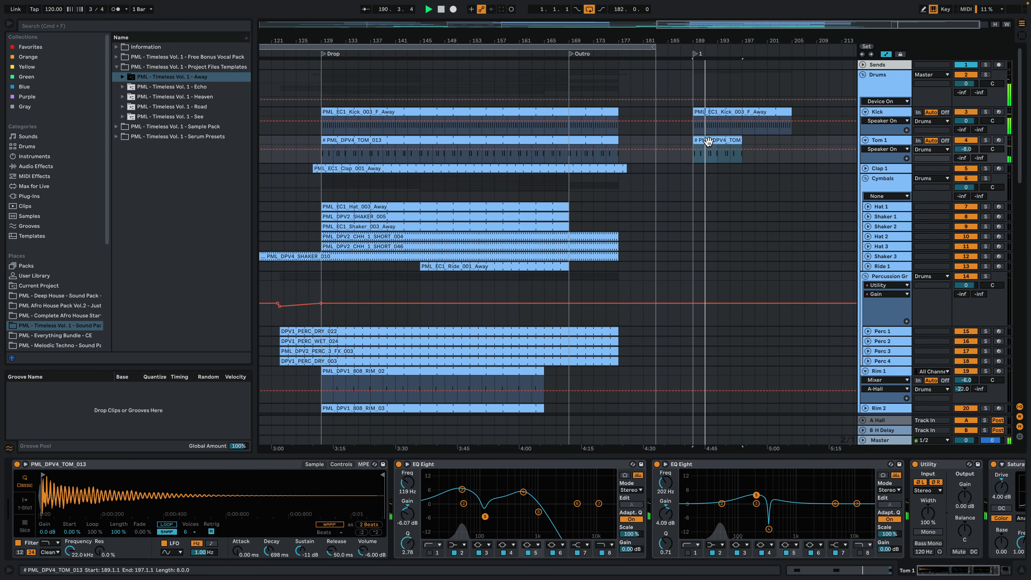
key("space")
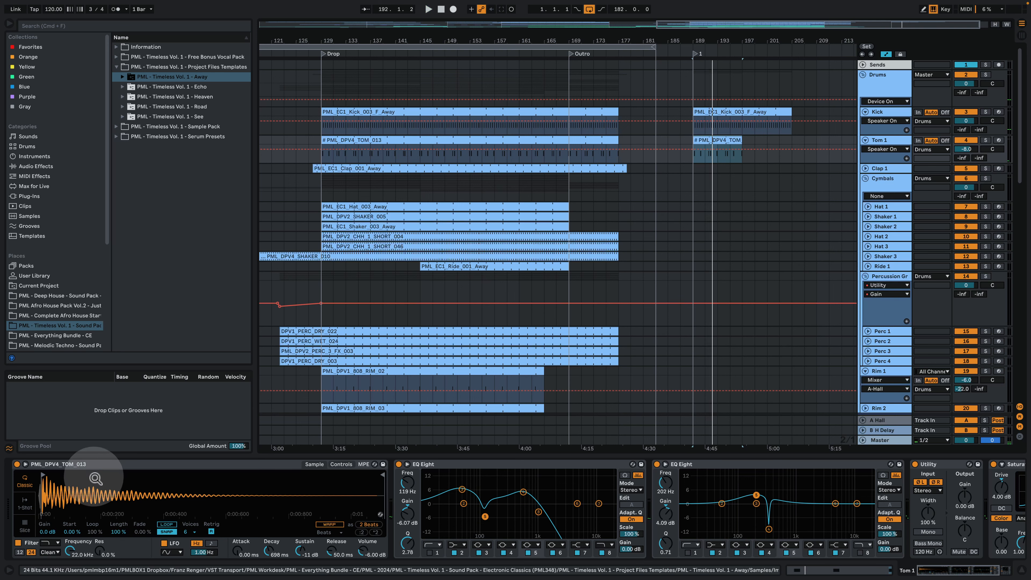
- Open the copied Tom clip's notes and examine the C3 pattern while it plays from bar 189
double_click(713, 139)
left_click(372, 279)
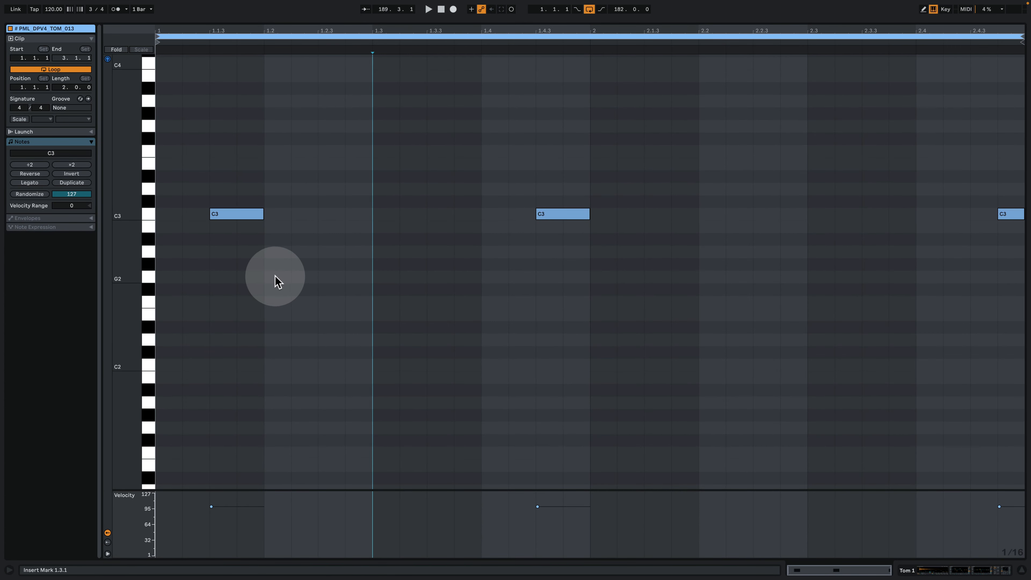
key("space")
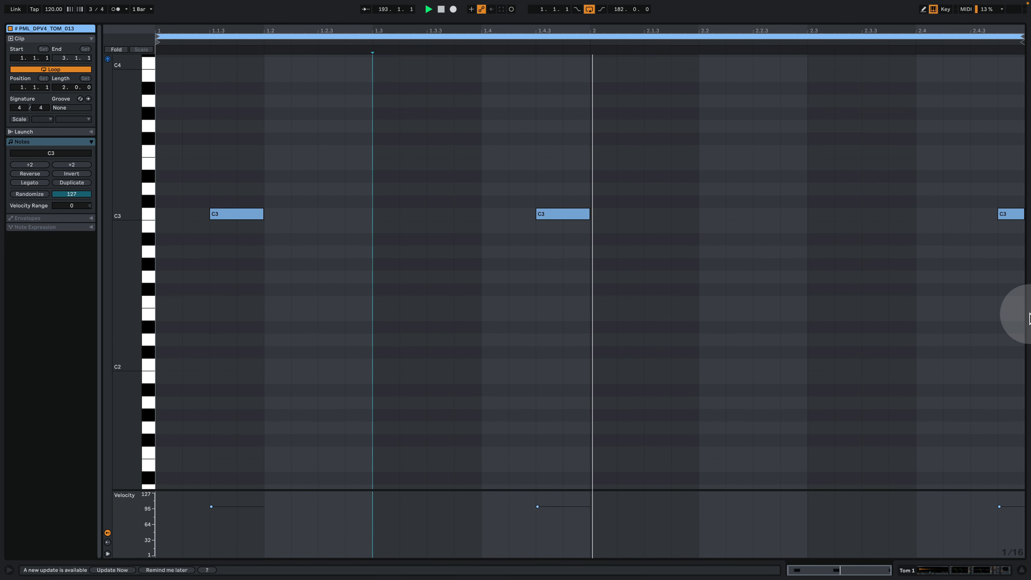
key("space")
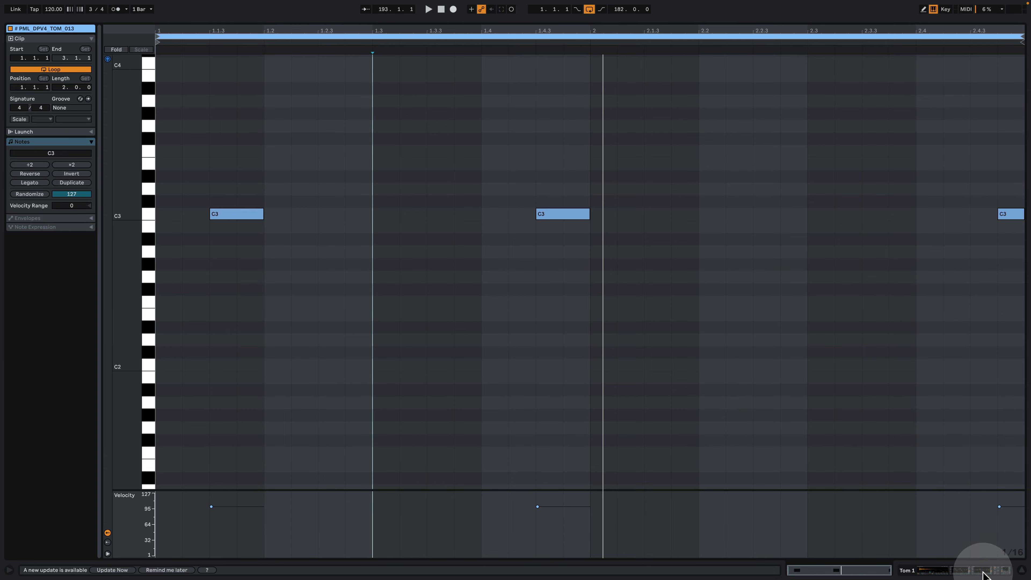
- Look through the Tom 1 track's sampler, two EQ Eights, Utility and Saturator
left_click(982, 572)
scroll(758, 291, "up", 3)
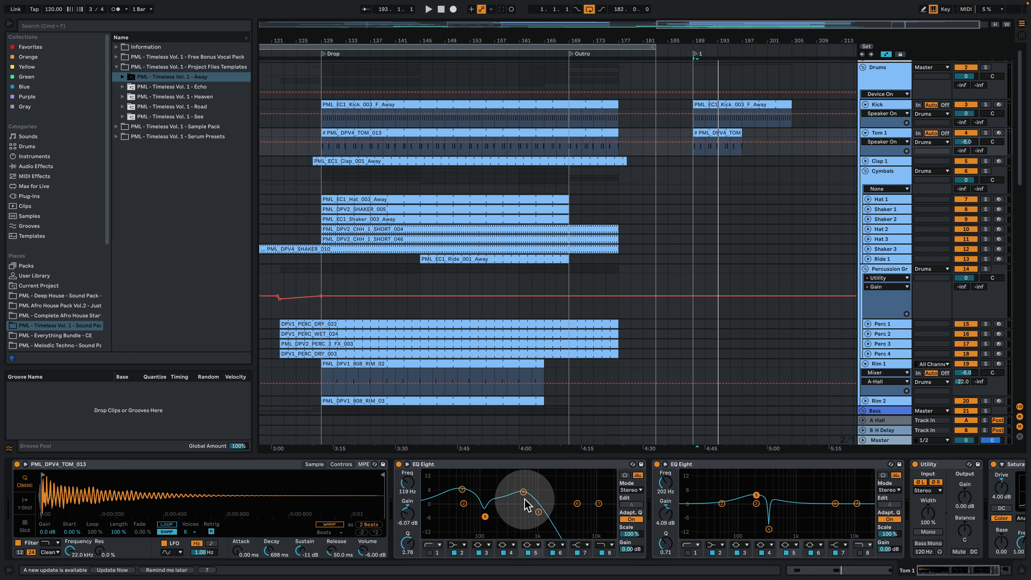
scroll(938, 560, "right", 3)
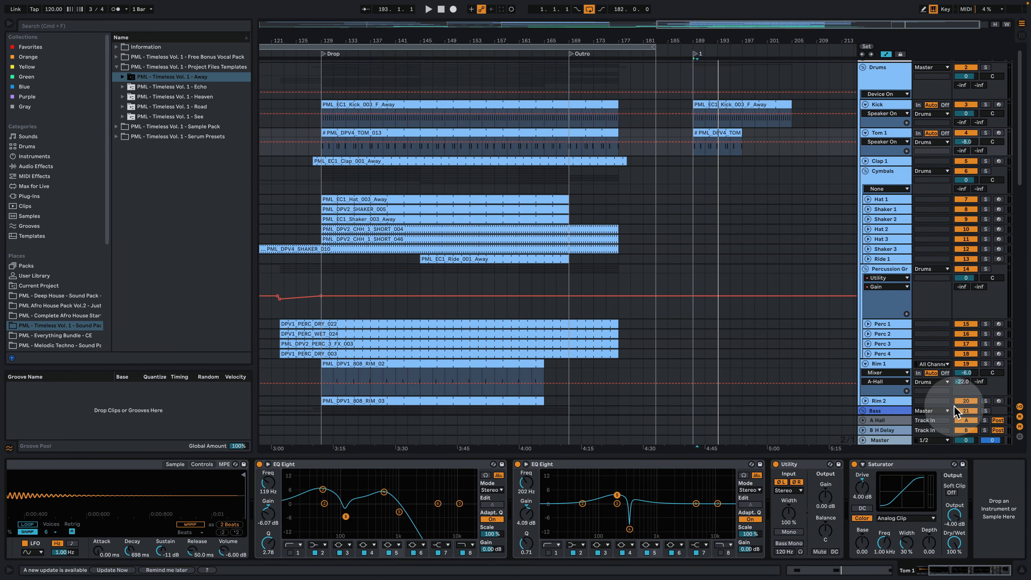
scroll(893, 302, "up", 1)
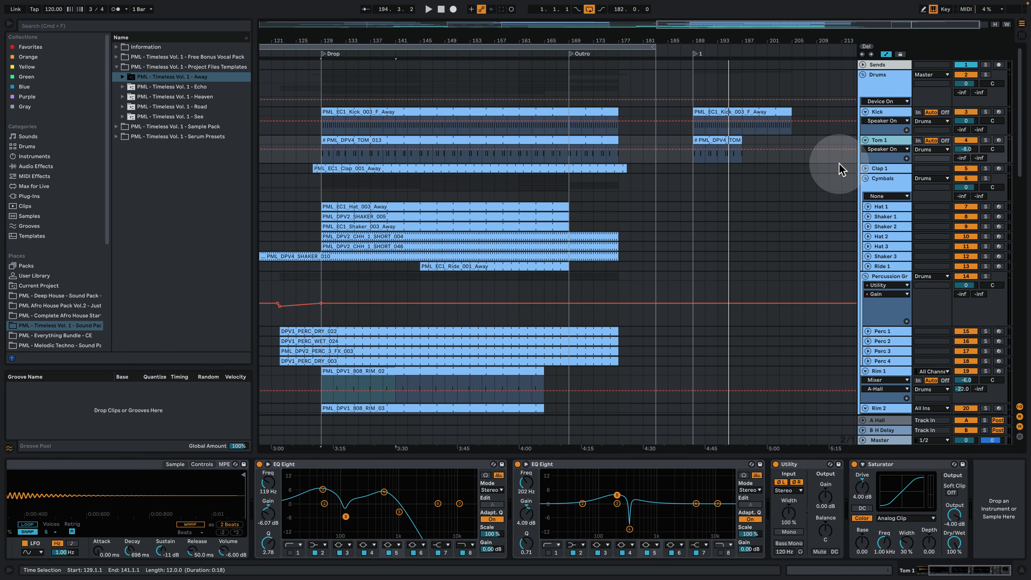
- Unfold the Clap 1 track and copy eight bars of its second-drop clip to bar 189
left_click(879, 168)
left_click(867, 168)
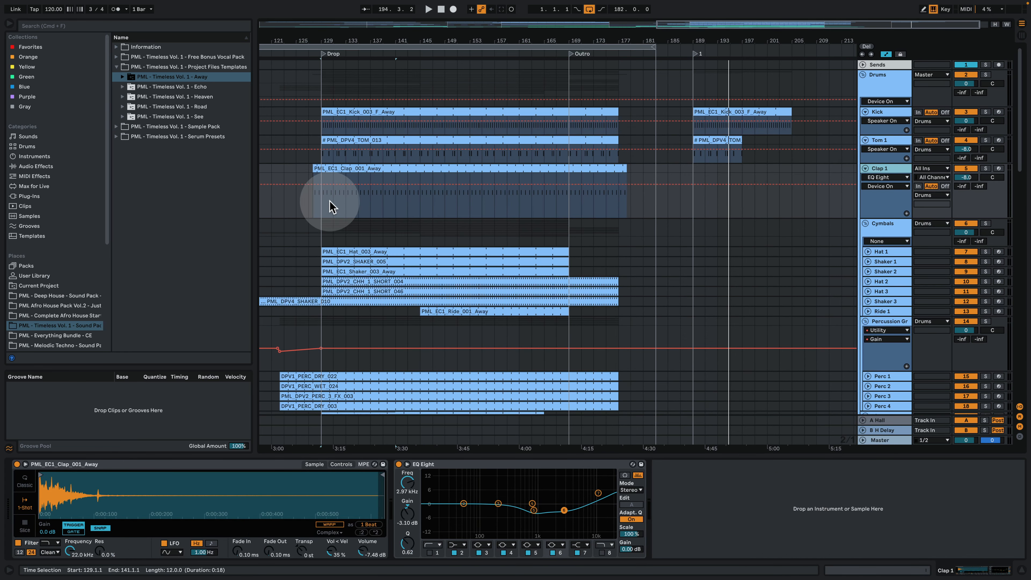
left_click_drag(330, 203, 718, 178)
- Examine the timing of the C3 notes in the copied Clap clip against the grid, and return to the track's device chain
double_click(718, 168)
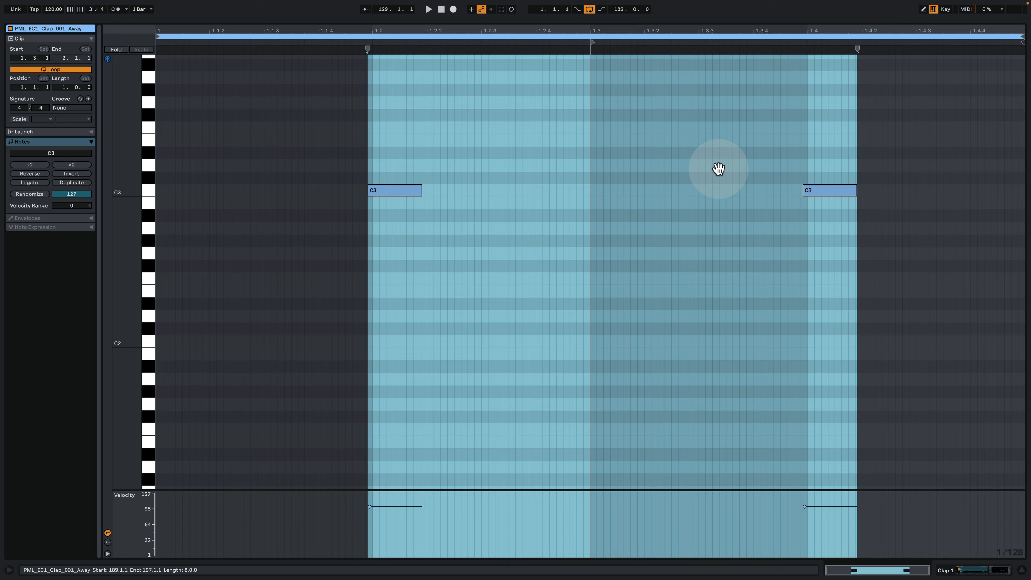
left_click(473, 246)
left_click_drag(334, 164, 352, 191)
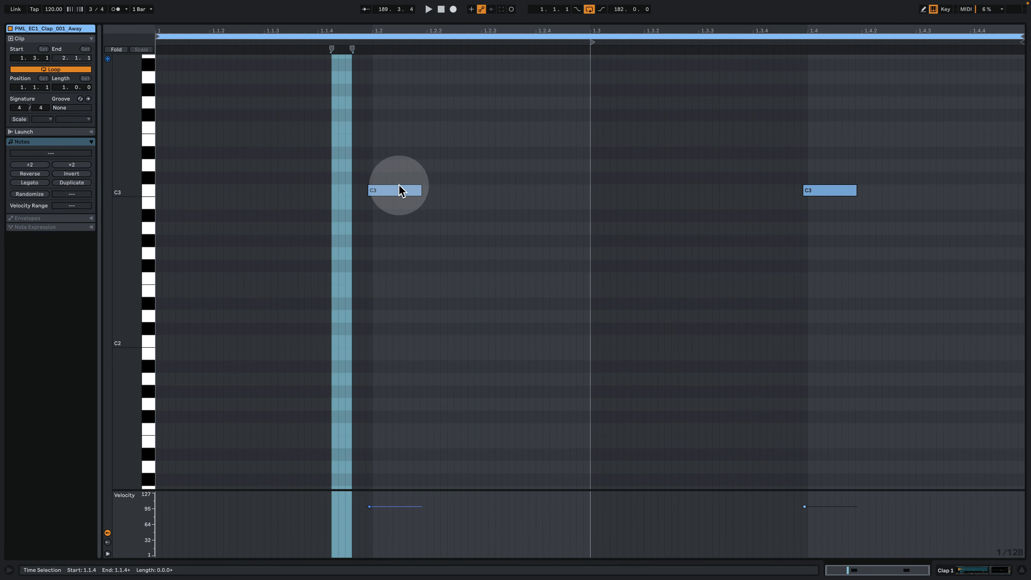
left_click_drag(273, 131, 476, 249)
left_click_drag(674, 157, 921, 281)
left_click(958, 572)
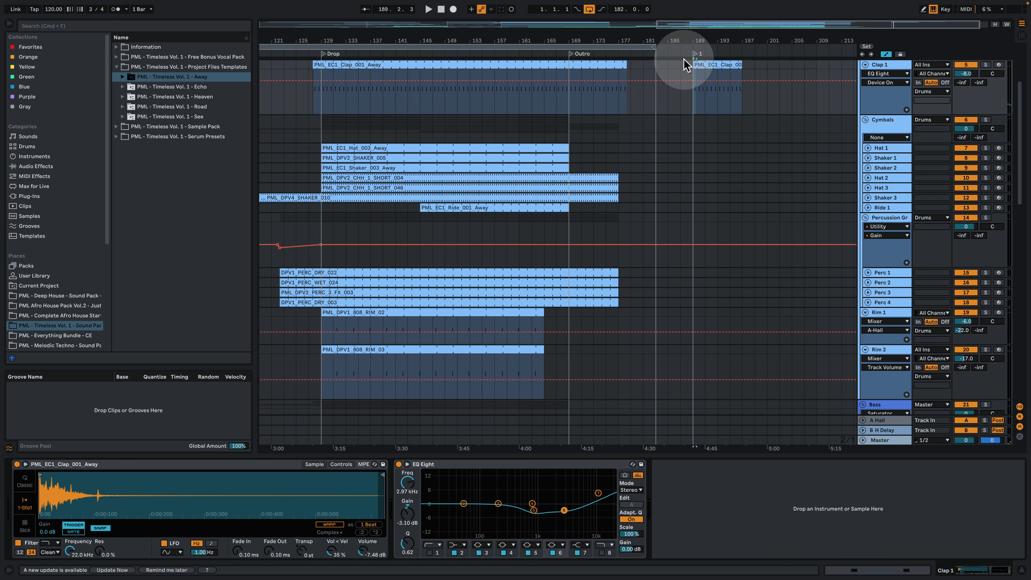
- Play the copied kick, tom and clap together and examine how their first notes line up at bar 189
scroll(718, 195, "up", 3)
key("space")
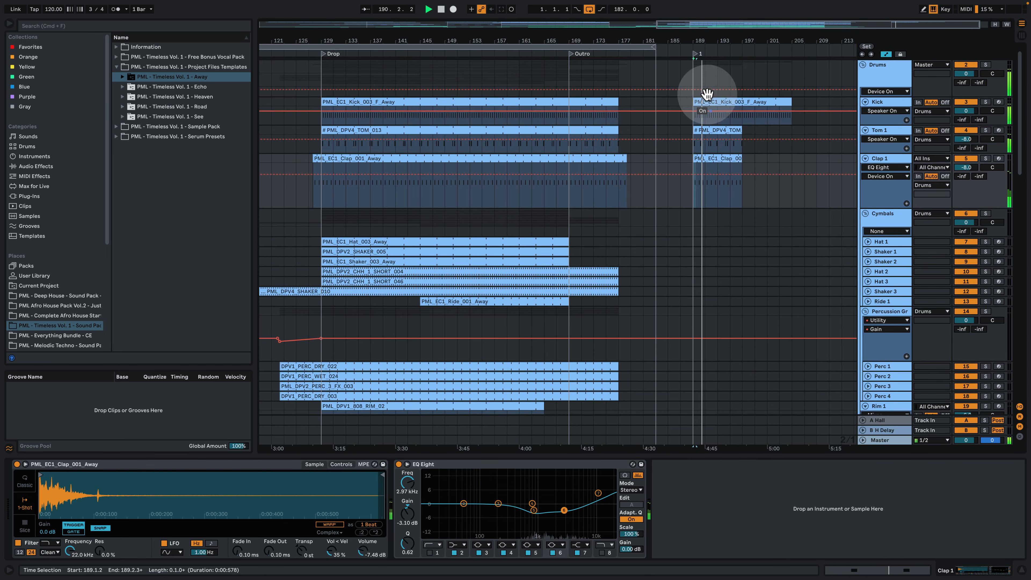
left_click_drag(720, 37, 628, 37)
key("space")
left_click_drag(488, 39, 488, 118)
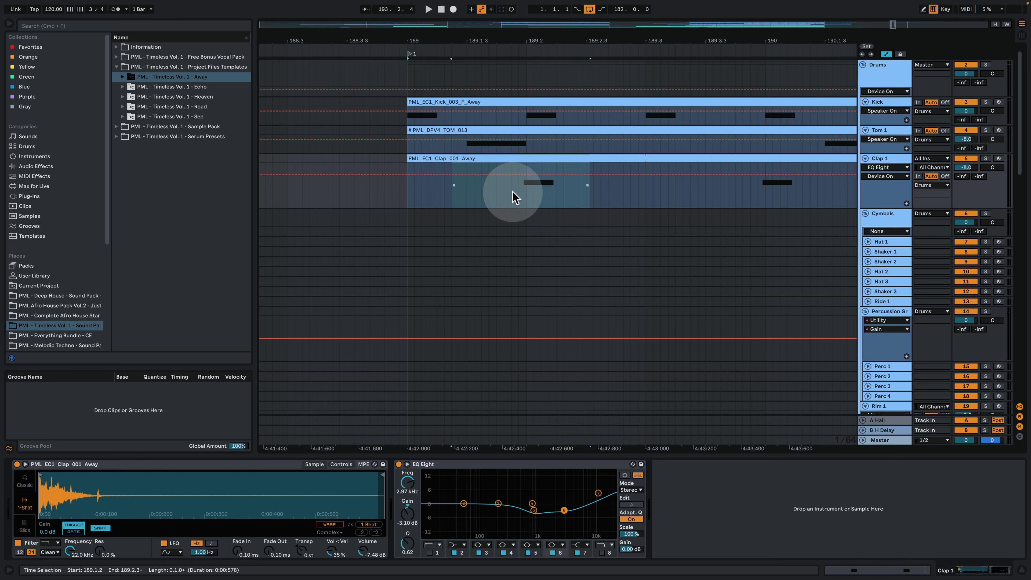
- Replay the three copied drum clips from the start of bar 189 and stop playback
left_click(410, 194)
key("space")
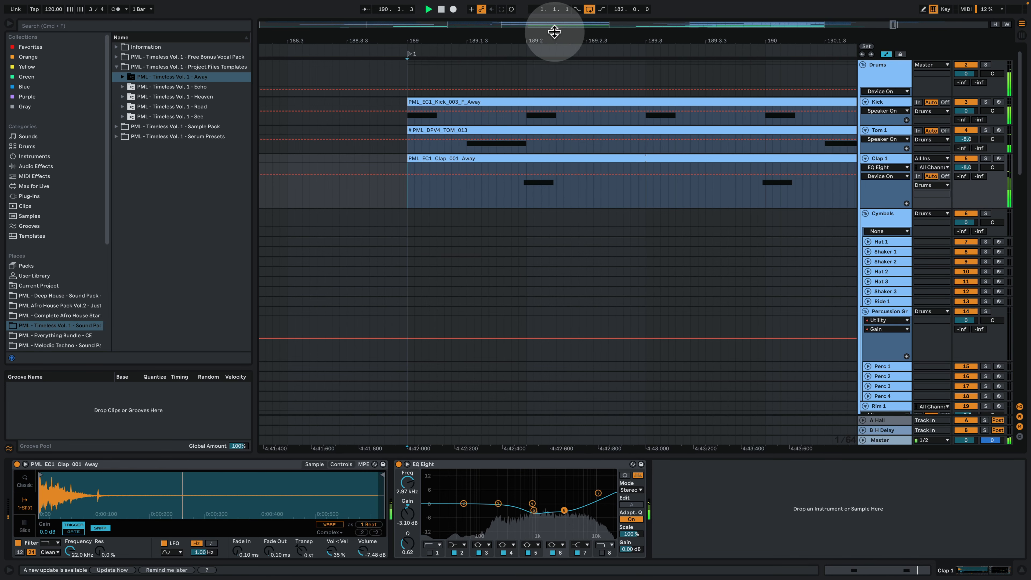
left_click_drag(555, 41, 459, 44)
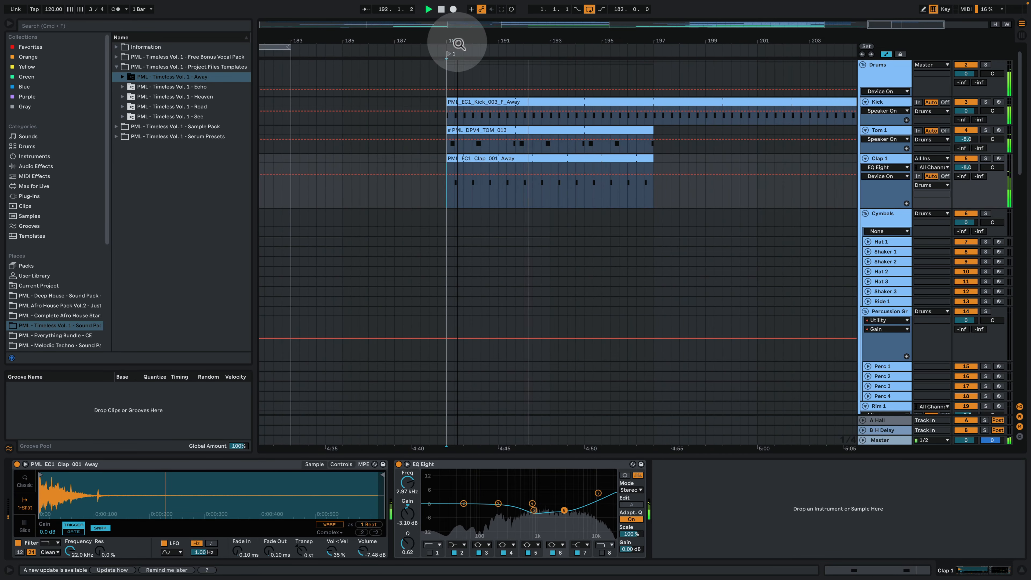
key("space")
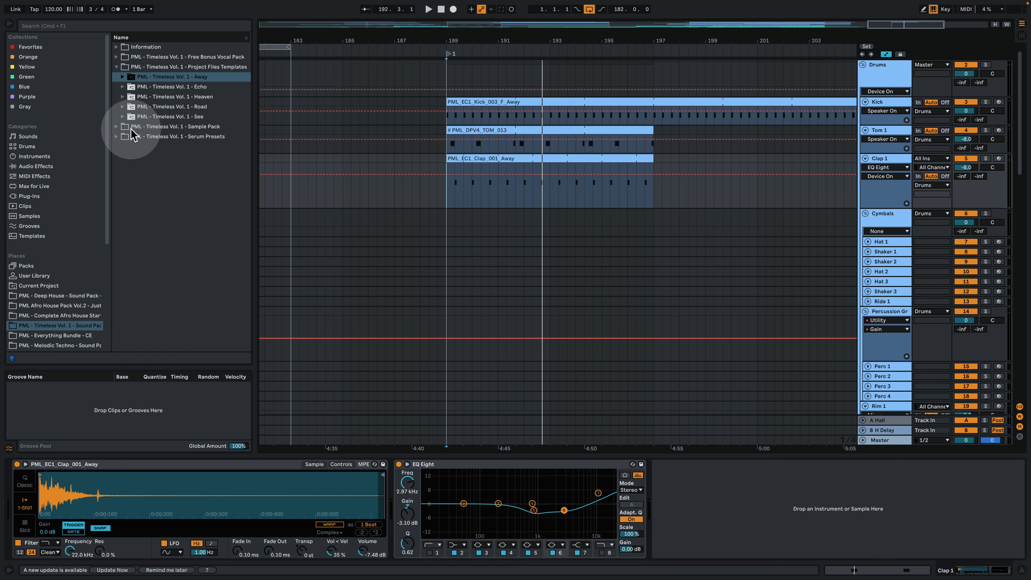
- Browse the Timeless Vol. 1 Sample Pack folder down to its One Shots, and reopen the Project Files Templates folder
left_click(119, 126)
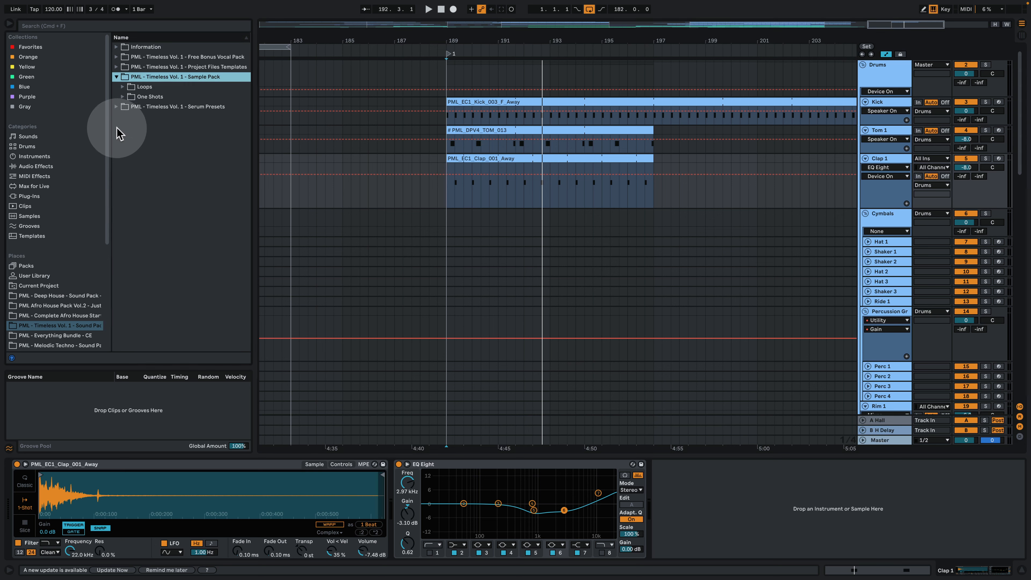
left_click(121, 96)
left_click(122, 67)
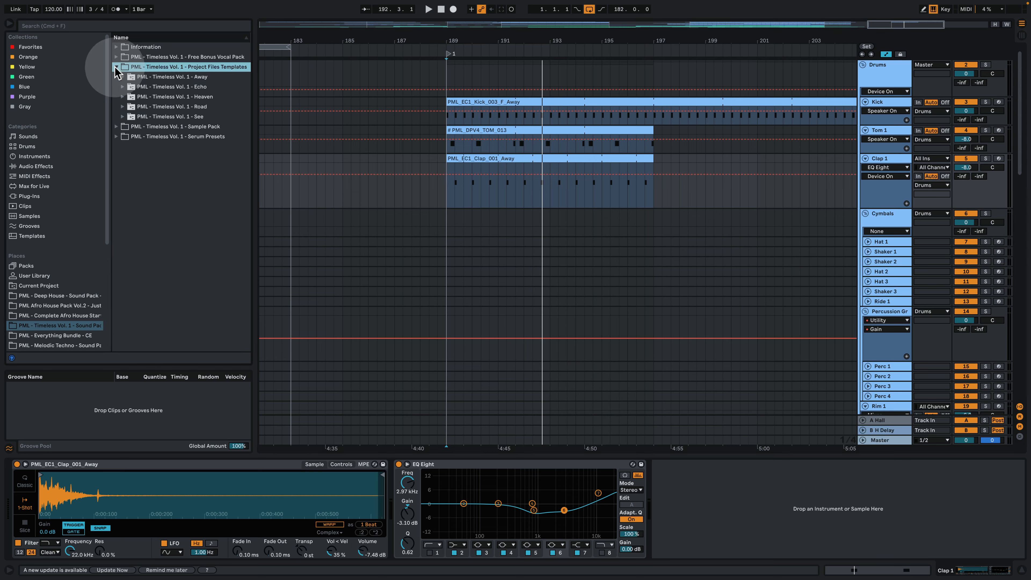
- Unfold Hat 1 and copy the first eight bars of its clip in the Drop to bar 189
left_click_drag(213, 80, 304, 92)
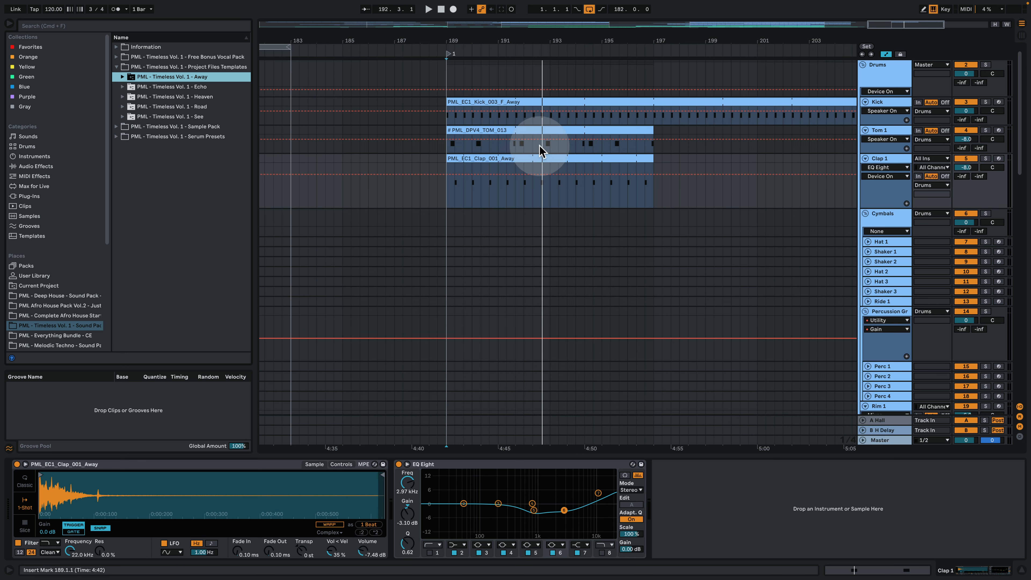
left_click_drag(540, 42, 582, 34)
left_click(891, 200)
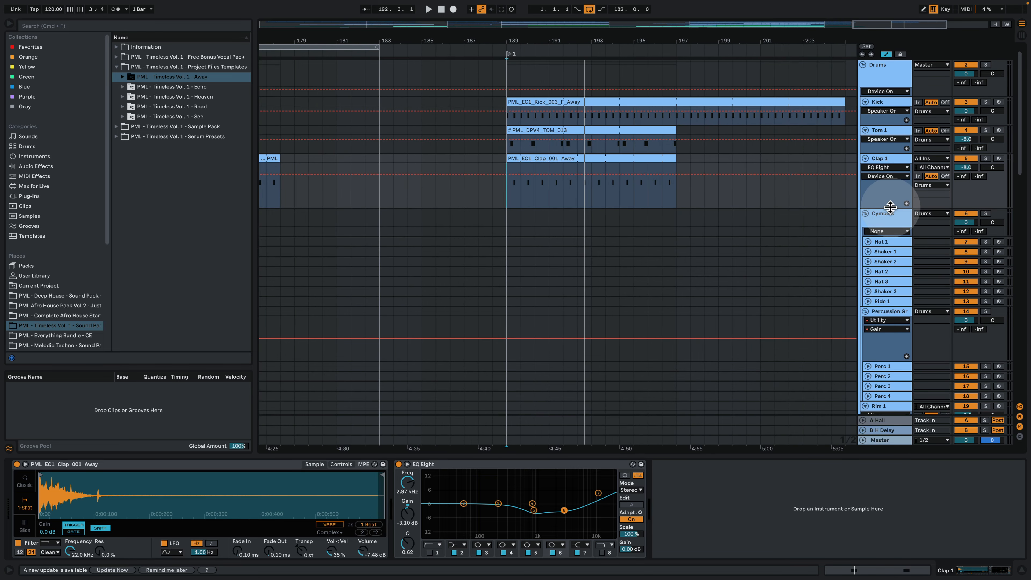
left_click_drag(890, 207, 890, 198)
left_click_drag(543, 40, 724, 16)
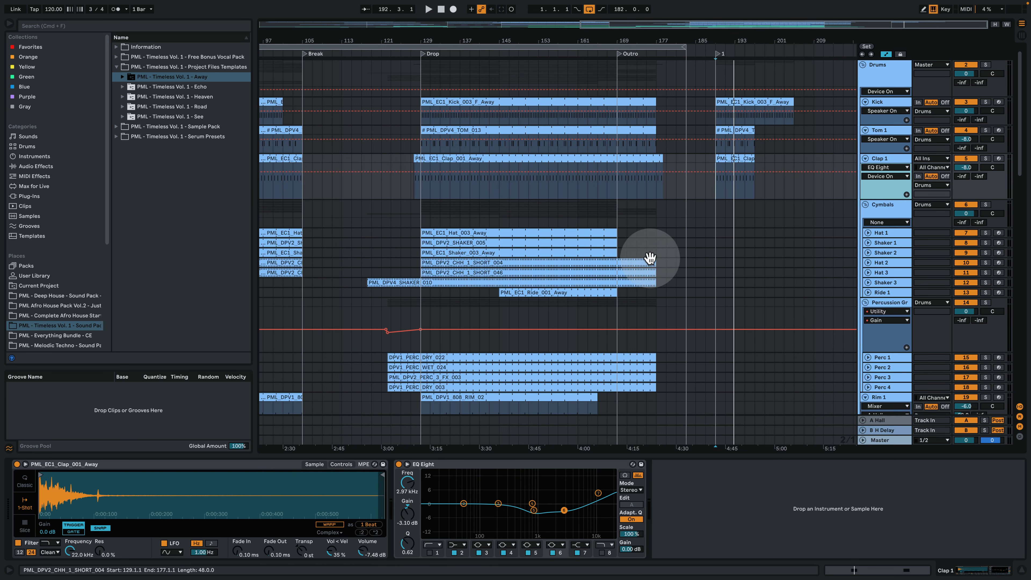
left_click(869, 233)
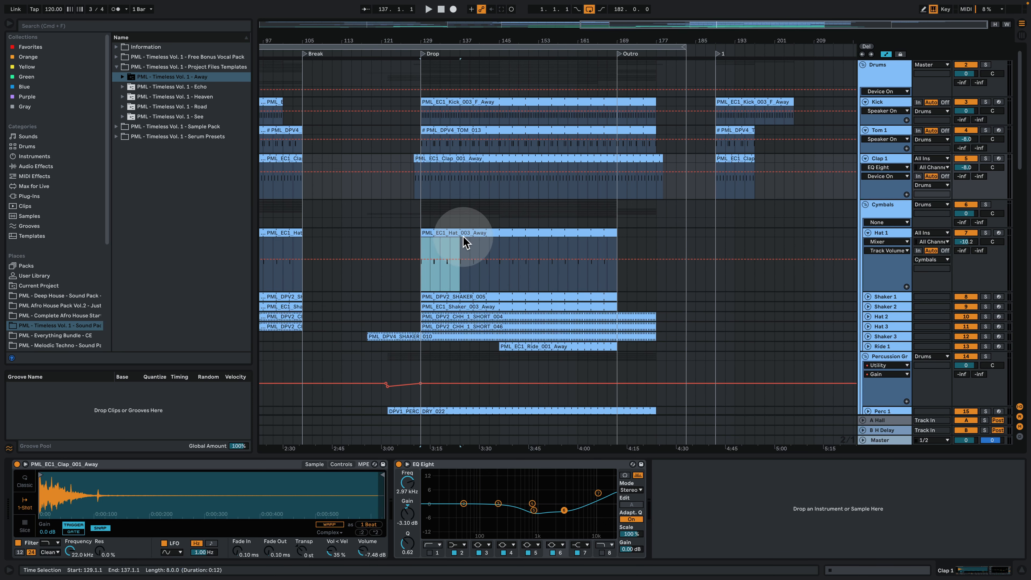
left_click_drag(433, 235, 732, 239)
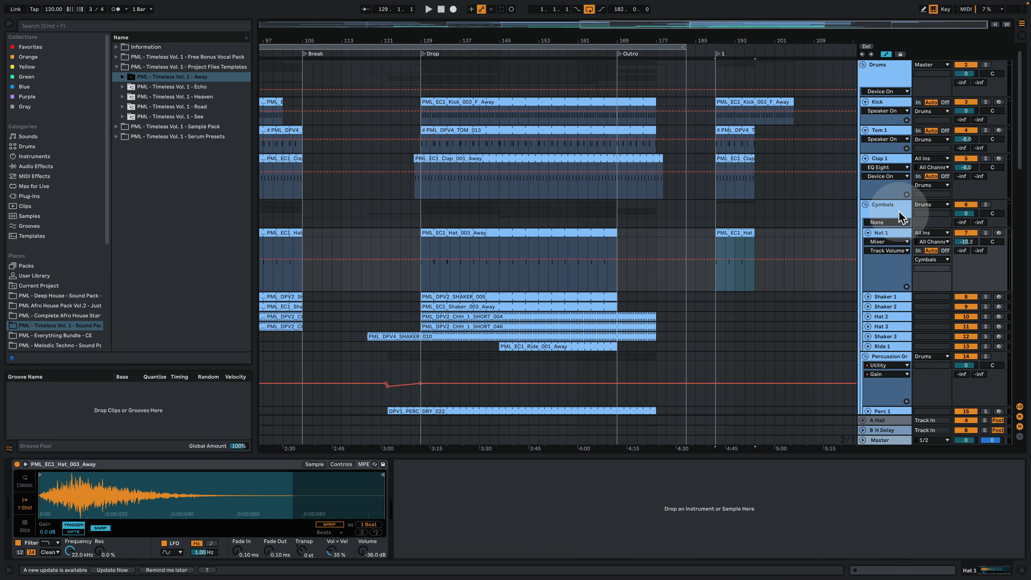
- Play the groove with the copied hat, examine the clip's C3 notes against the 1/32 grid, and return to the device chain
key("space")
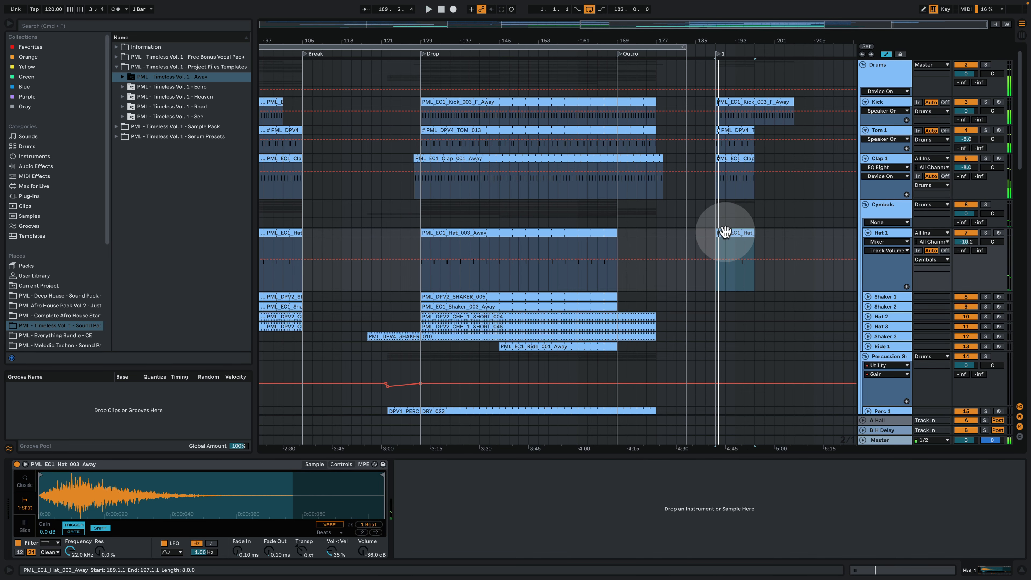
double_click(725, 233)
scroll(348, 301, "up", 5)
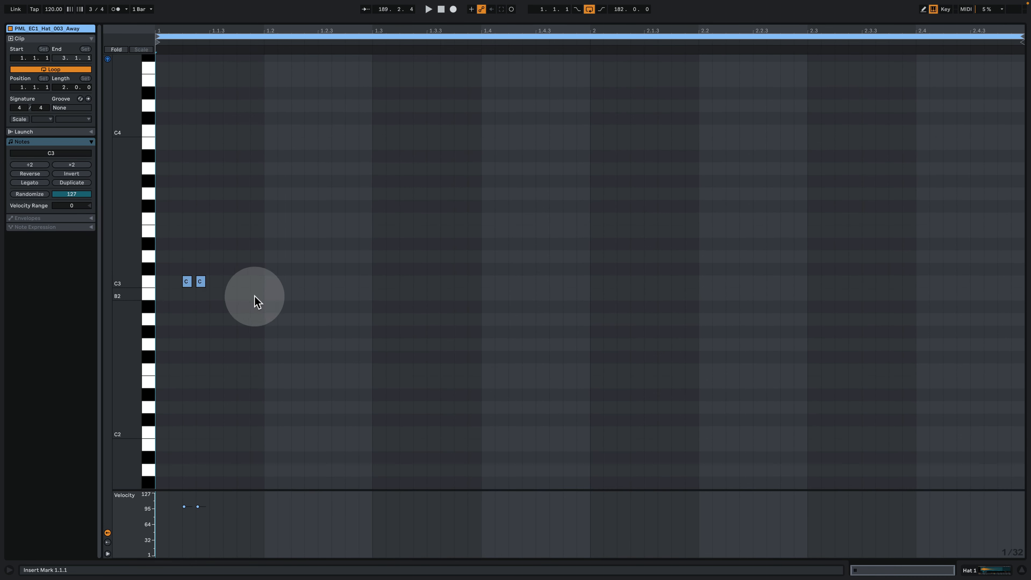
right_click(228, 313)
left_click(330, 454)
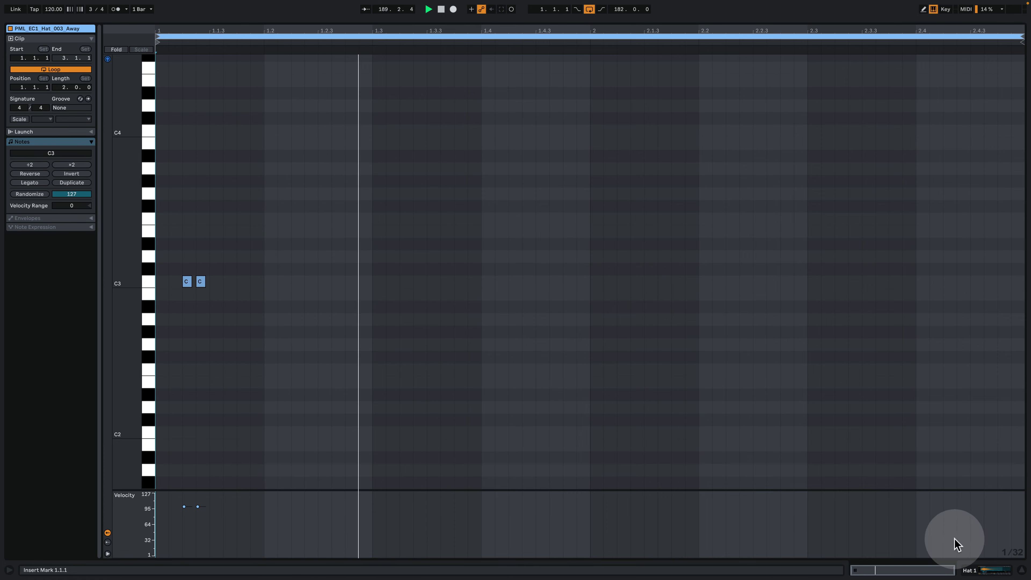
left_click(974, 570)
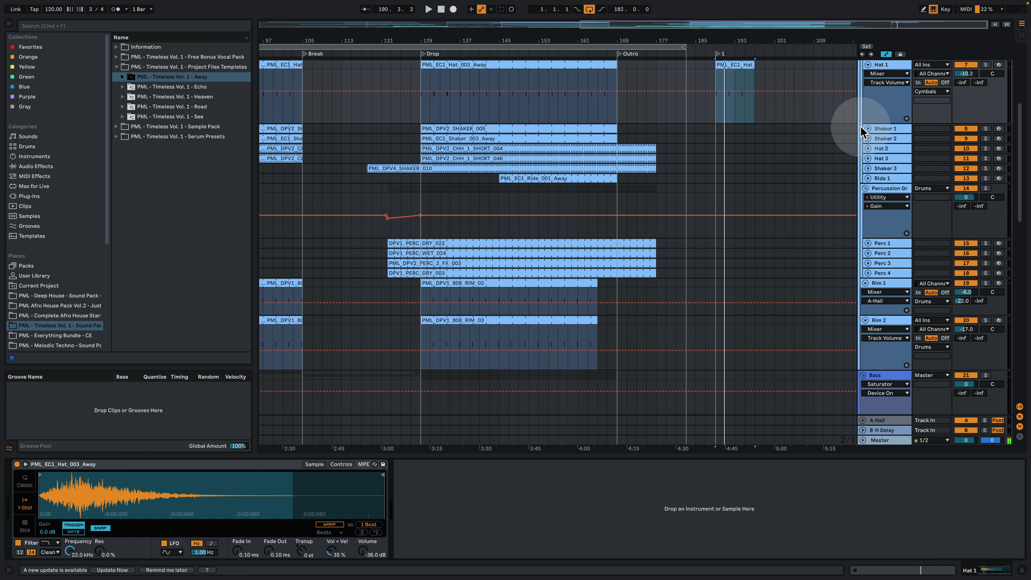
- Unfold Shaker 1 and copy its whole Drop clip to bar 189
left_click(868, 128)
left_click_drag(459, 129, 752, 145)
left_click_drag(728, 41, 633, 55)
- Play the groove from bar 191, open the copied Shaker 1 clip to locate its E3 note, and stop playback
left_click(629, 176)
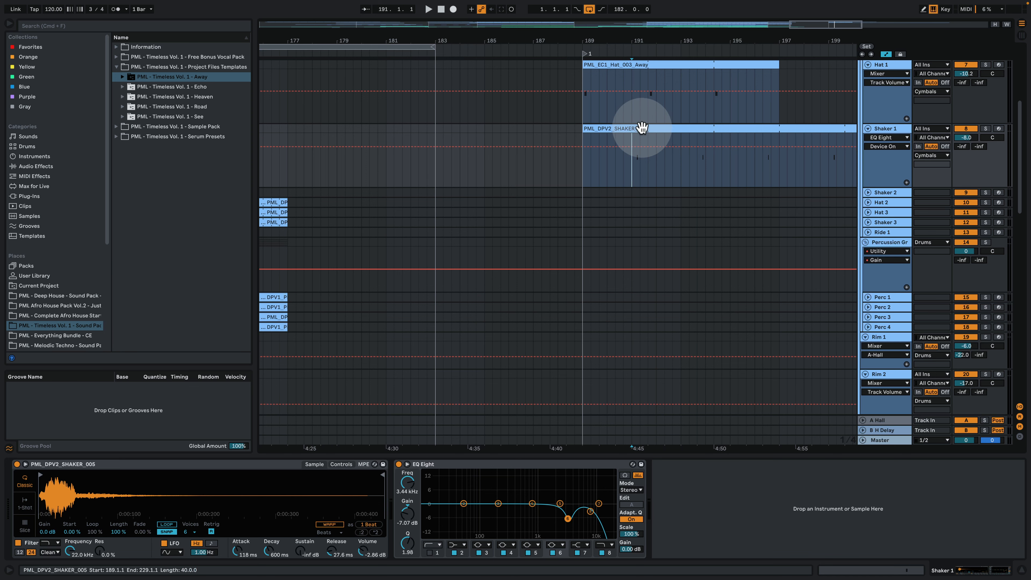
key("space")
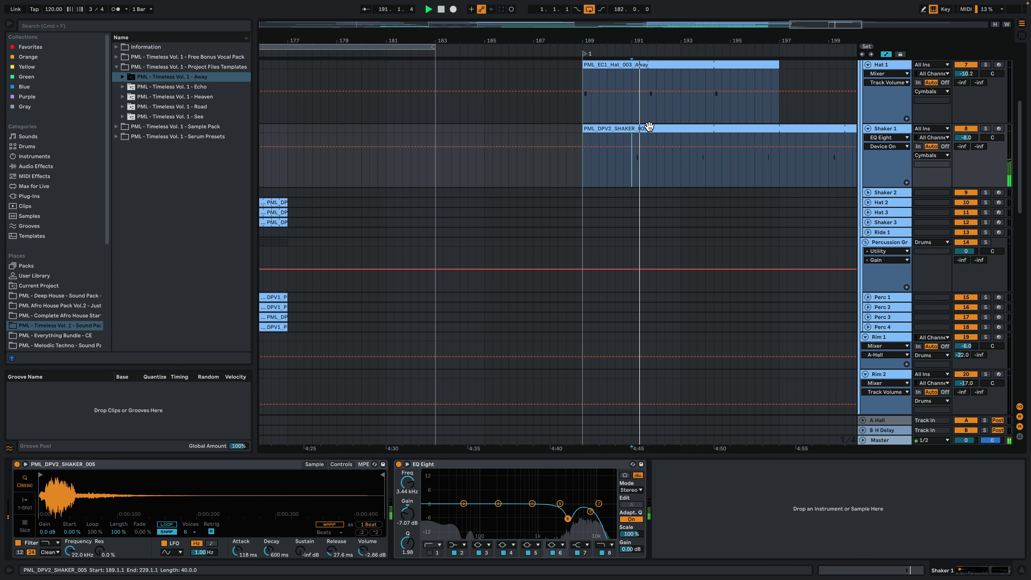
double_click(649, 125)
left_click(863, 196)
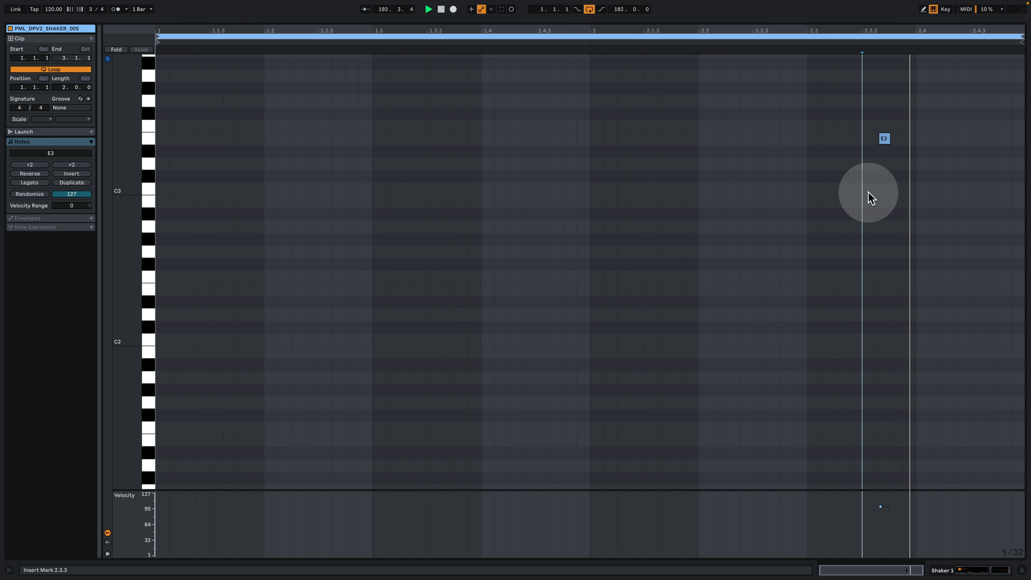
left_click(888, 140)
key("space")
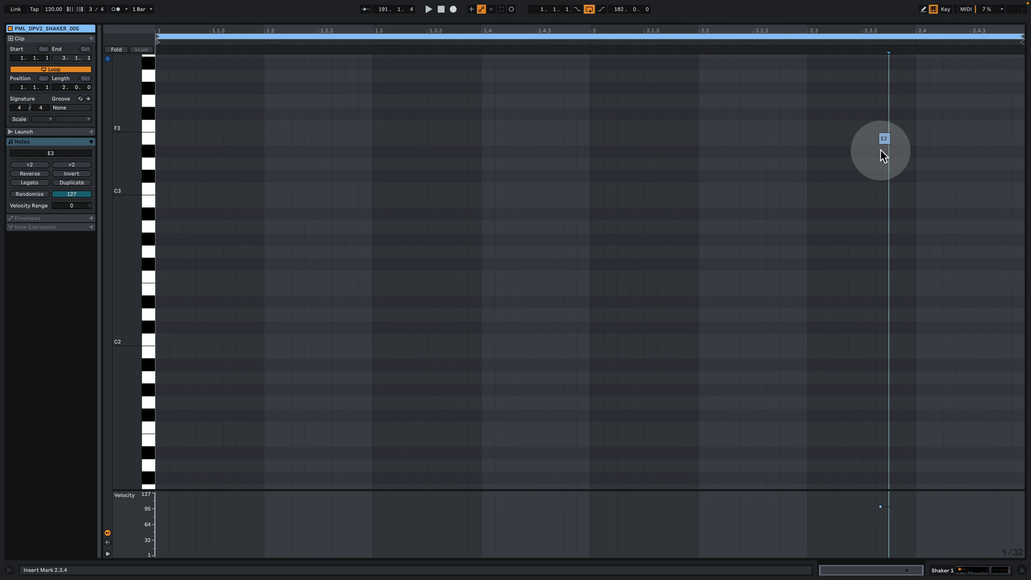
- Compare the E3 note's timing against a 1/16 and a 1/32 grid, and return to the Shaker 1 device chain
scroll(883, 152, "up", 5)
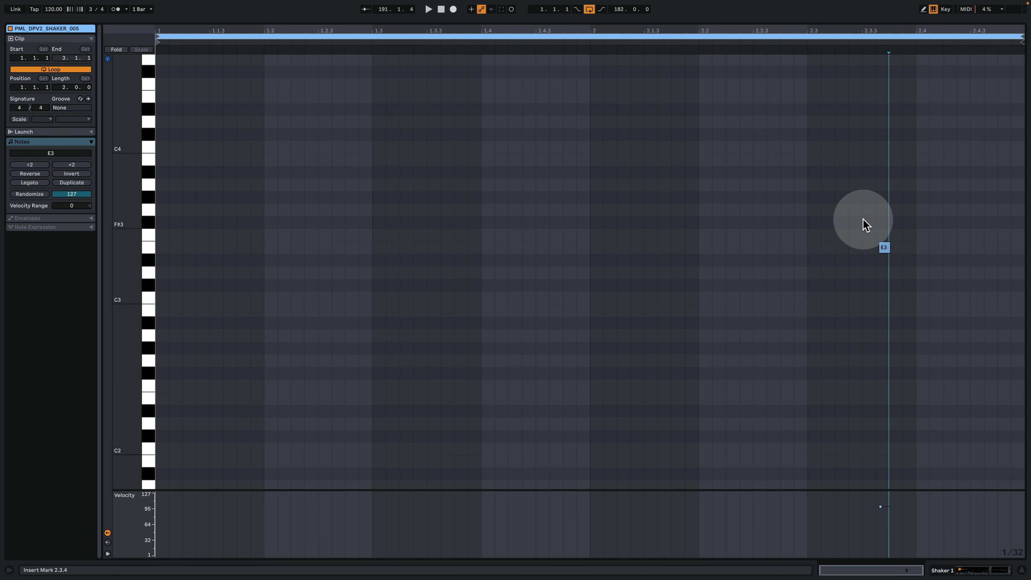
right_click(816, 283)
left_click(884, 424)
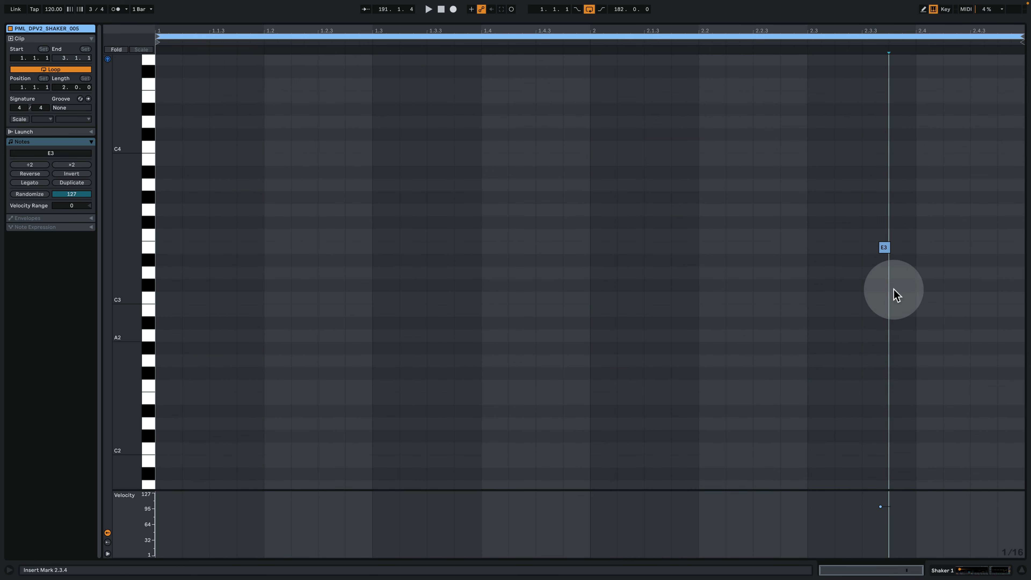
left_click(901, 98)
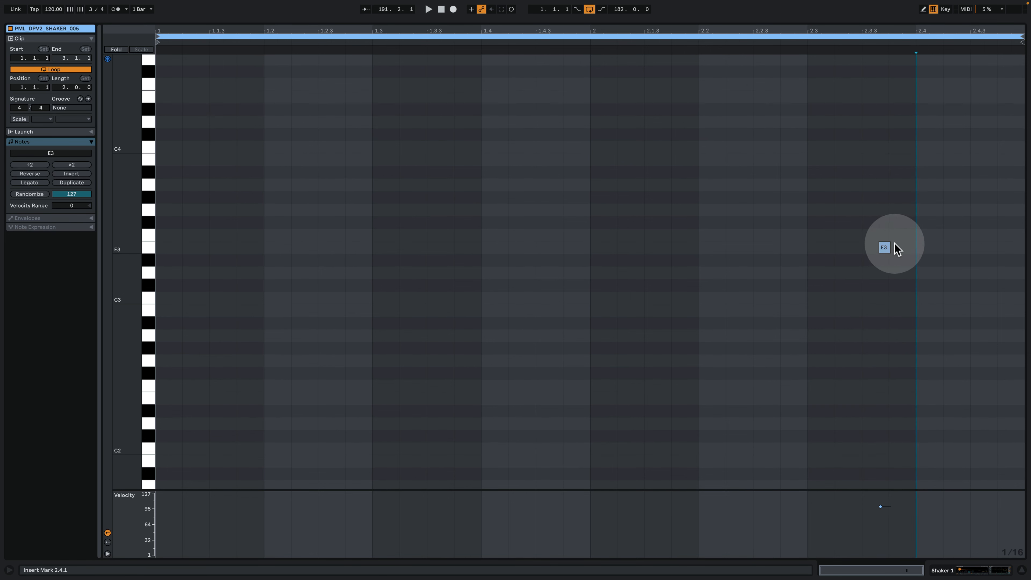
right_click(861, 284)
left_click(952, 427)
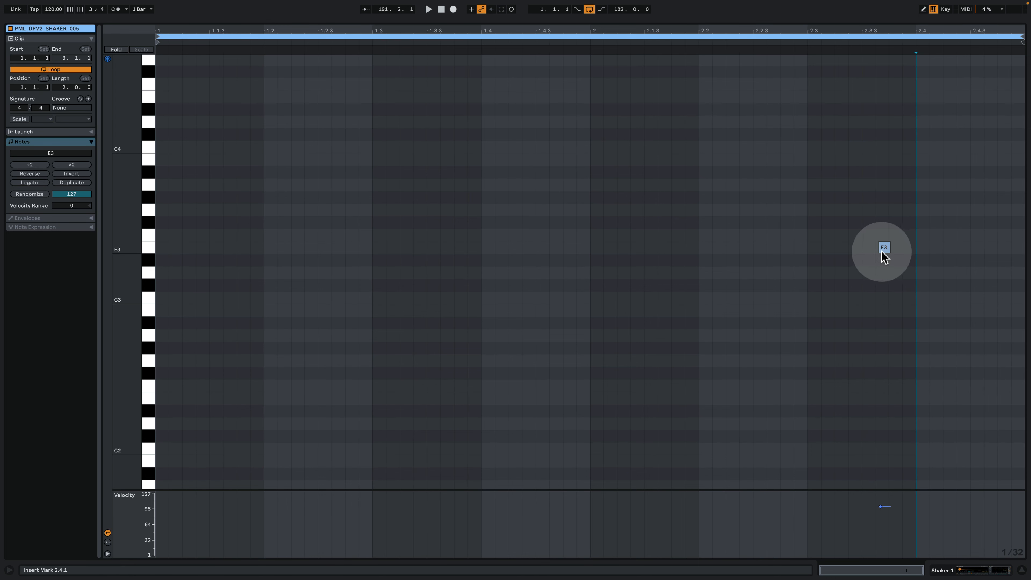
left_click(972, 572)
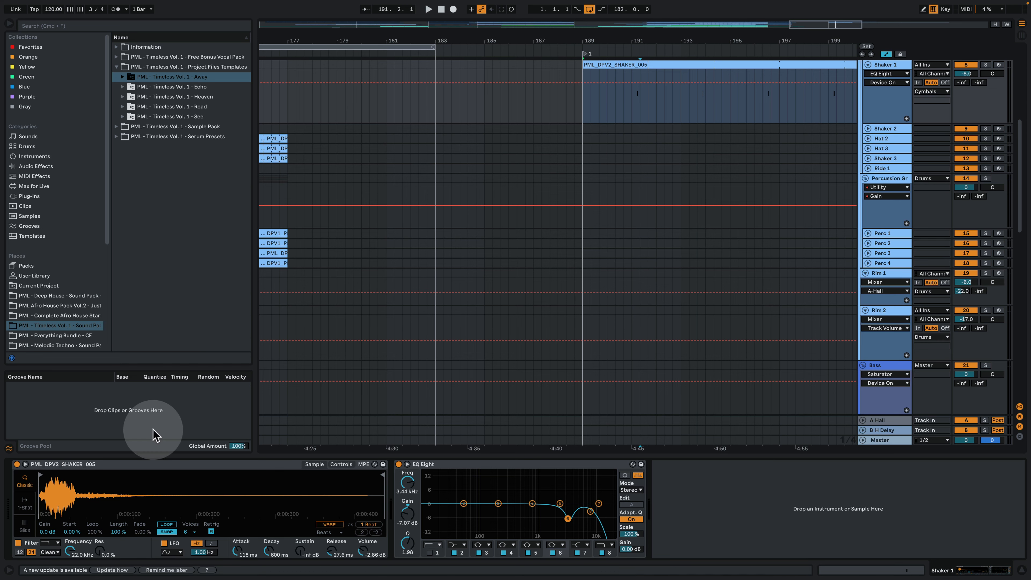
- Play the copied Hat 1 and Shaker 1 clips together from bar 189 and stop playback
scroll(690, 122, "up", 2)
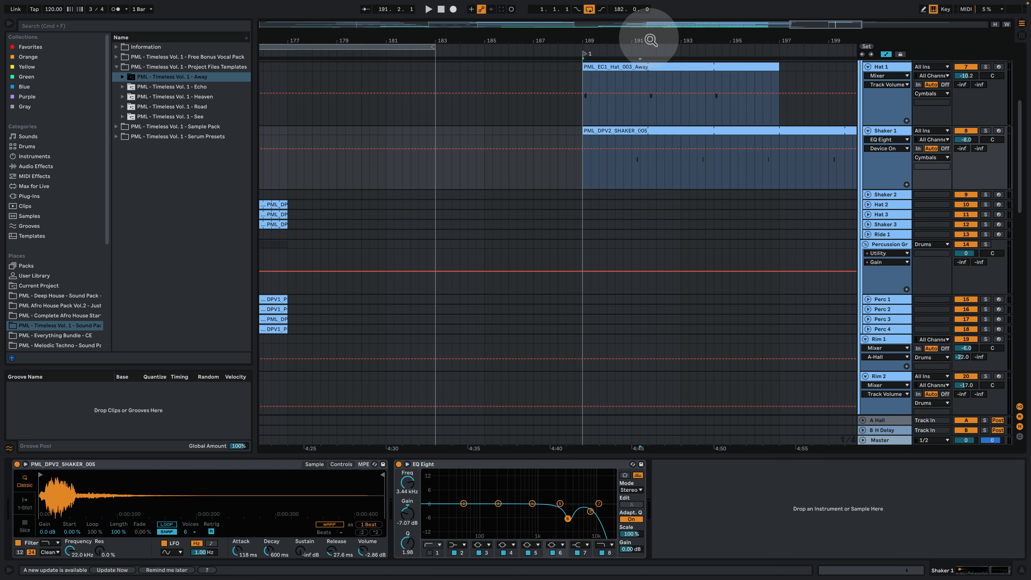
left_click_drag(651, 37, 648, 39)
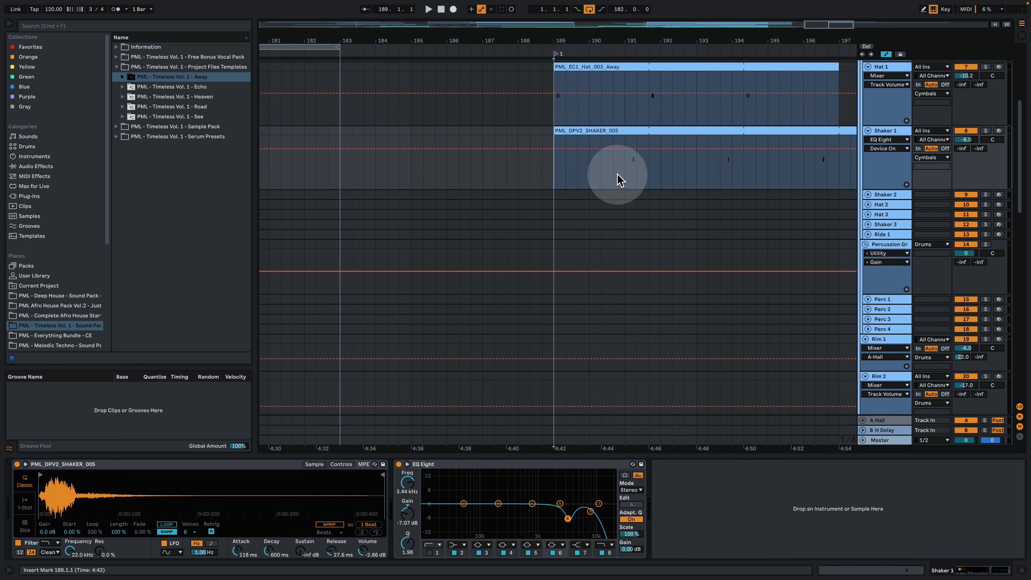
scroll(616, 179, "up", 1)
left_click_drag(592, 44, 534, 39)
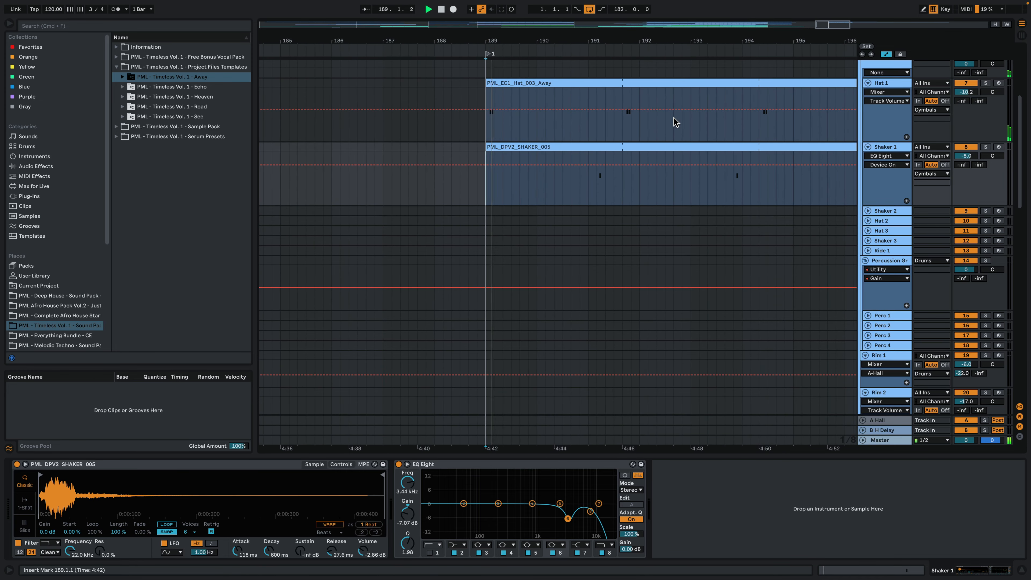
left_click(660, 109)
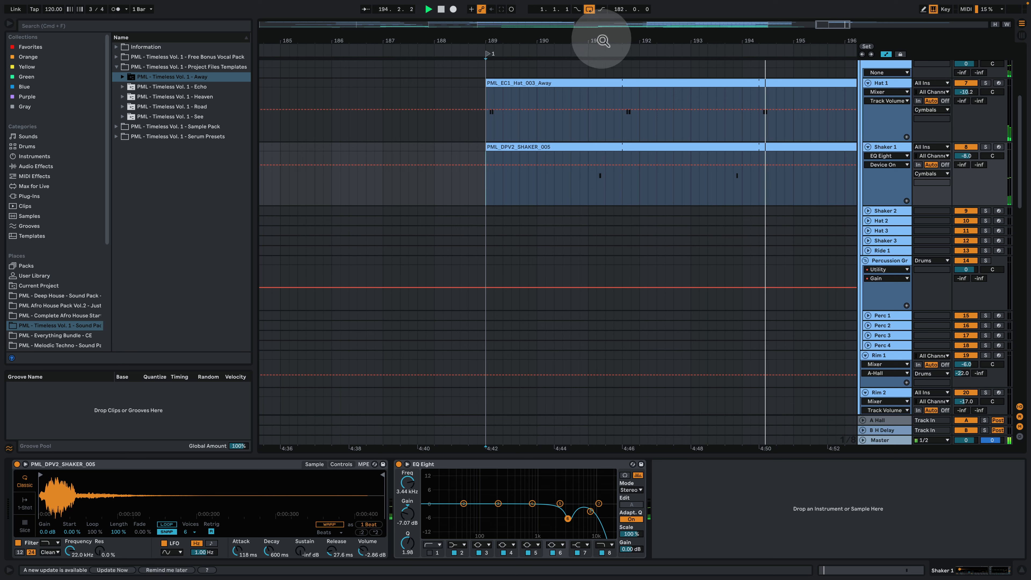
key("space")
- Unfold Shaker 2 and copy bars 161 to 169 of its clip to bar 189
left_click_drag(603, 40, 592, 3)
left_click(867, 211)
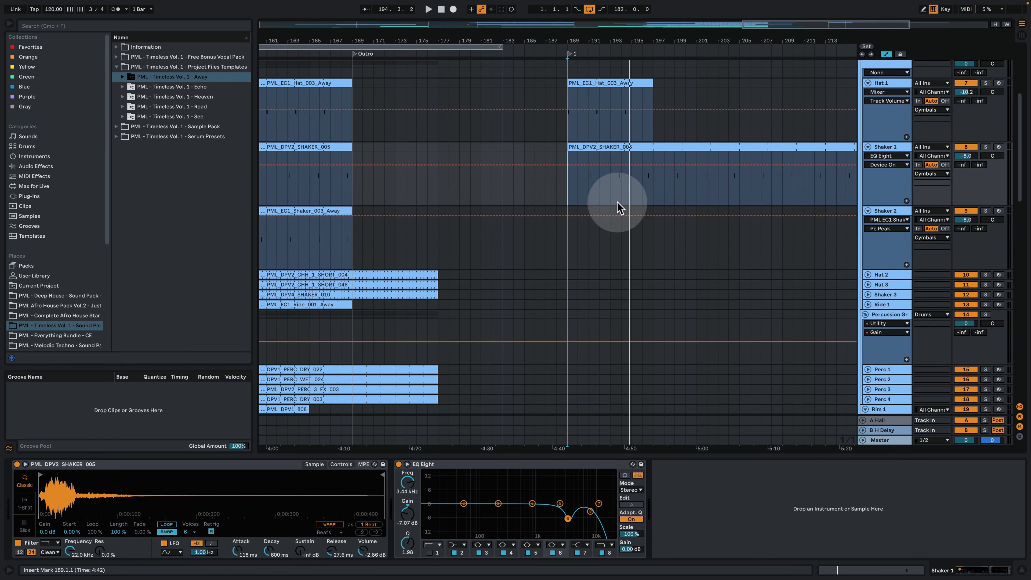
left_click_drag(312, 240, 342, 208)
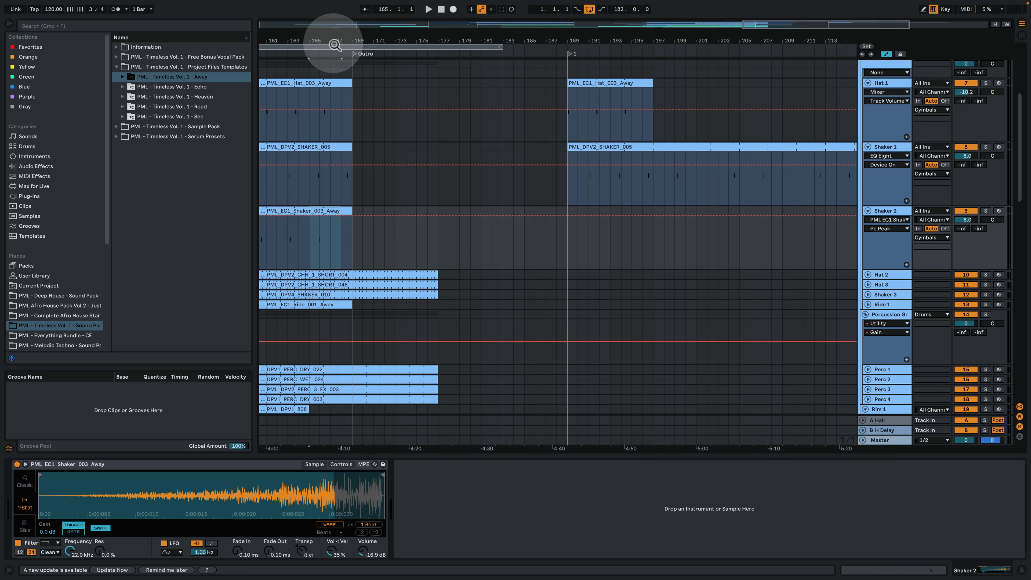
left_click_drag(334, 39, 405, 42)
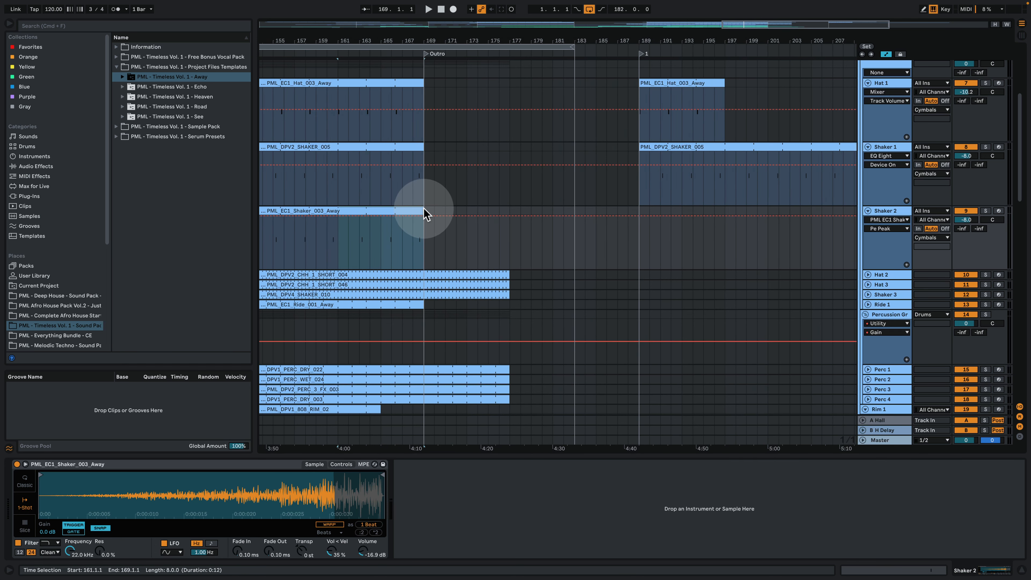
left_click(373, 210)
left_click_drag(370, 209, 674, 222)
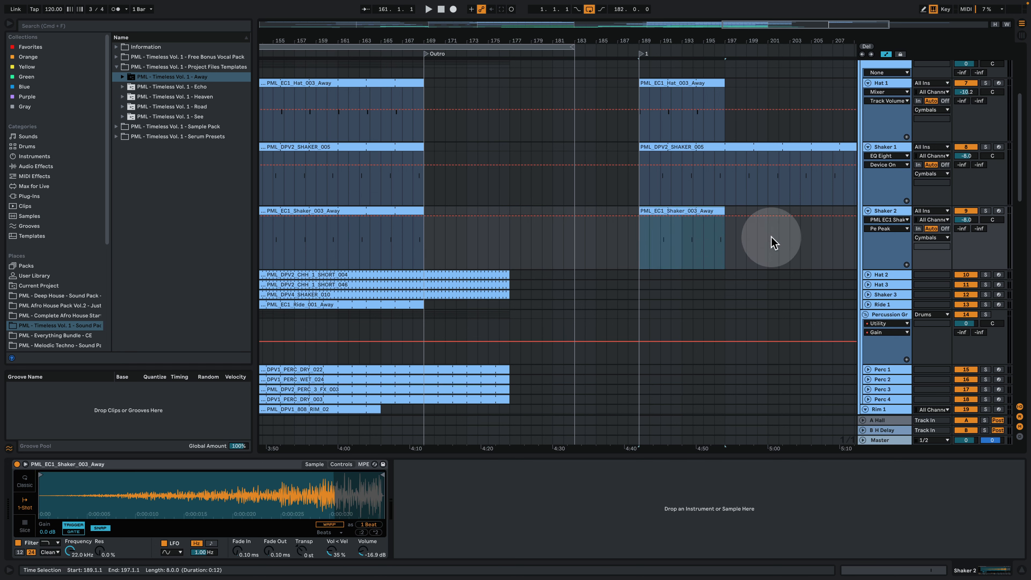
- Play the groove with Shaker 2 added and examine where the two shakers' notes fall after bar 191
key("space")
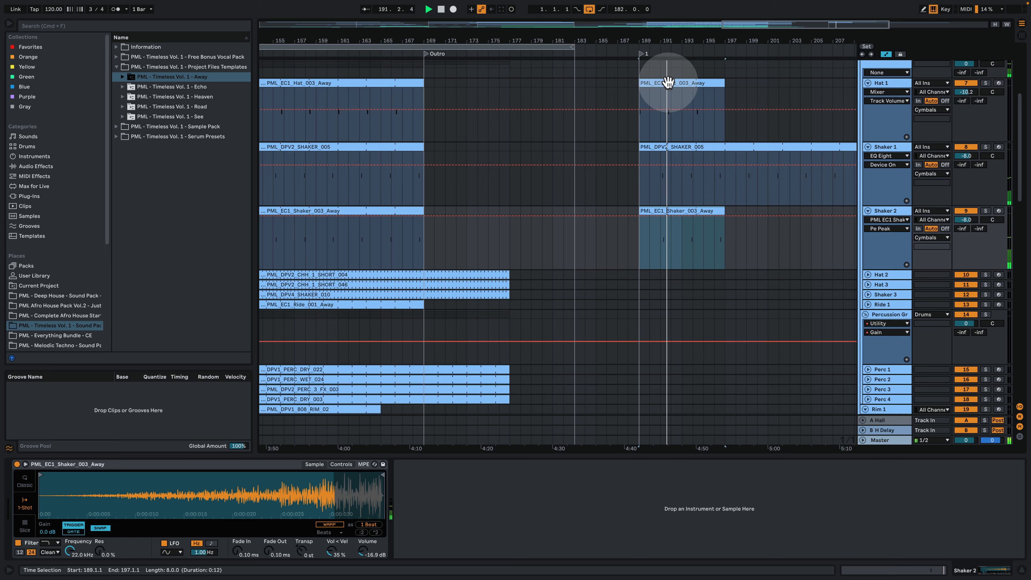
left_click_drag(667, 39, 670, 243)
key("space")
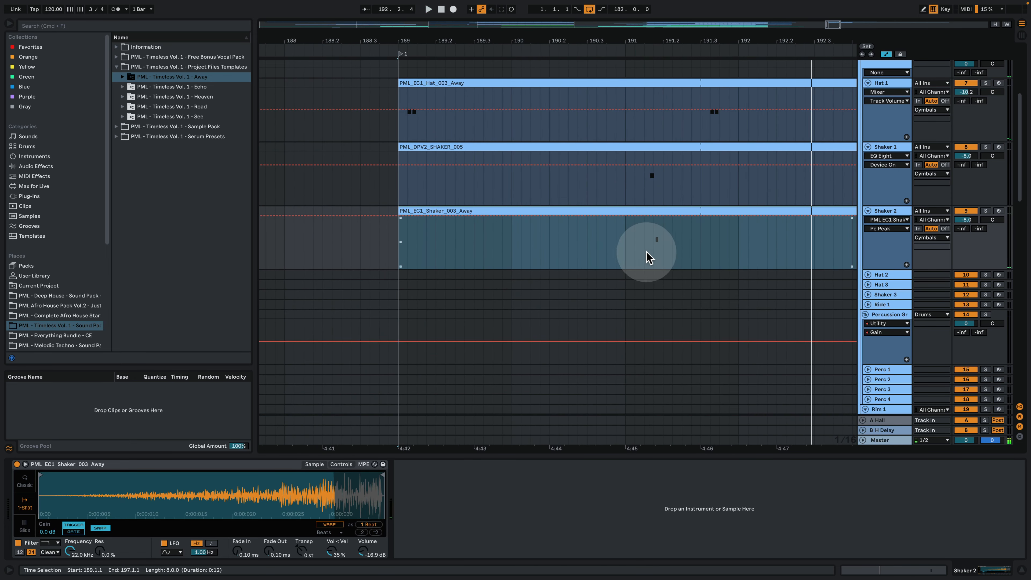
left_click(647, 252)
left_click_drag(658, 36, 585, 55)
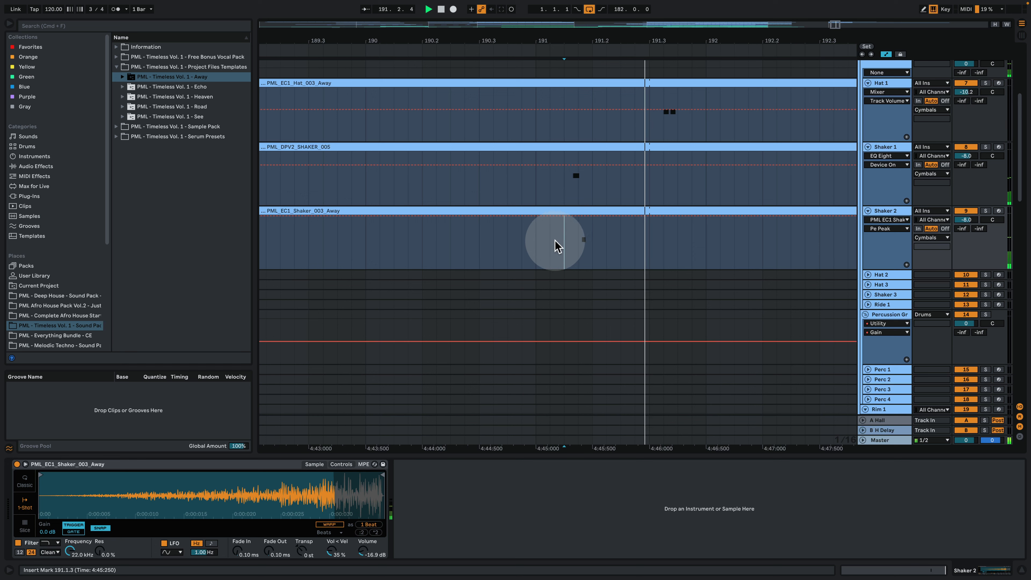
- Mute Shaker 1 and replay the groove from bar 191 to hear Shaker 2 without it
left_click(536, 240)
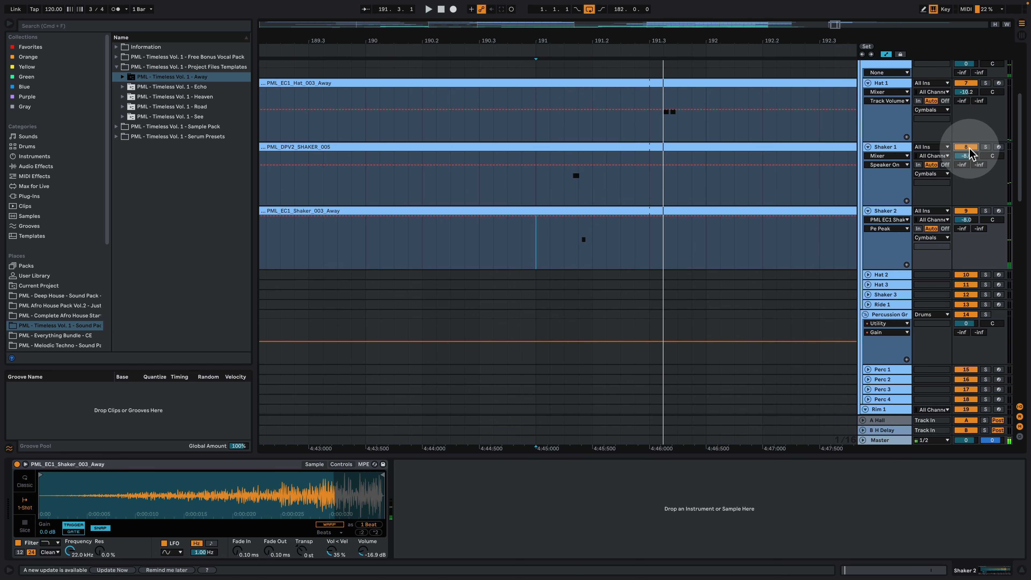
left_click(537, 167)
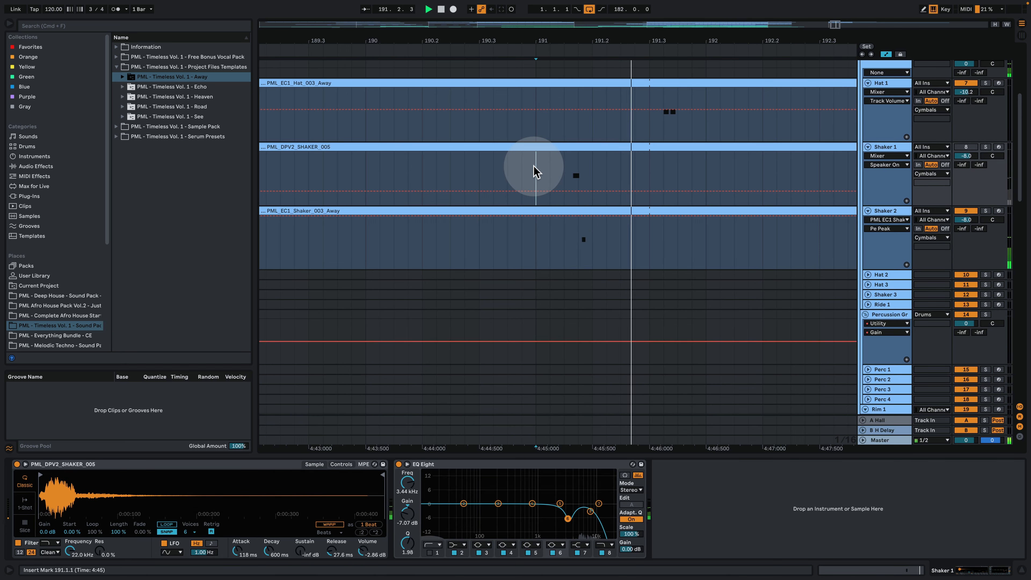
left_click(889, 209)
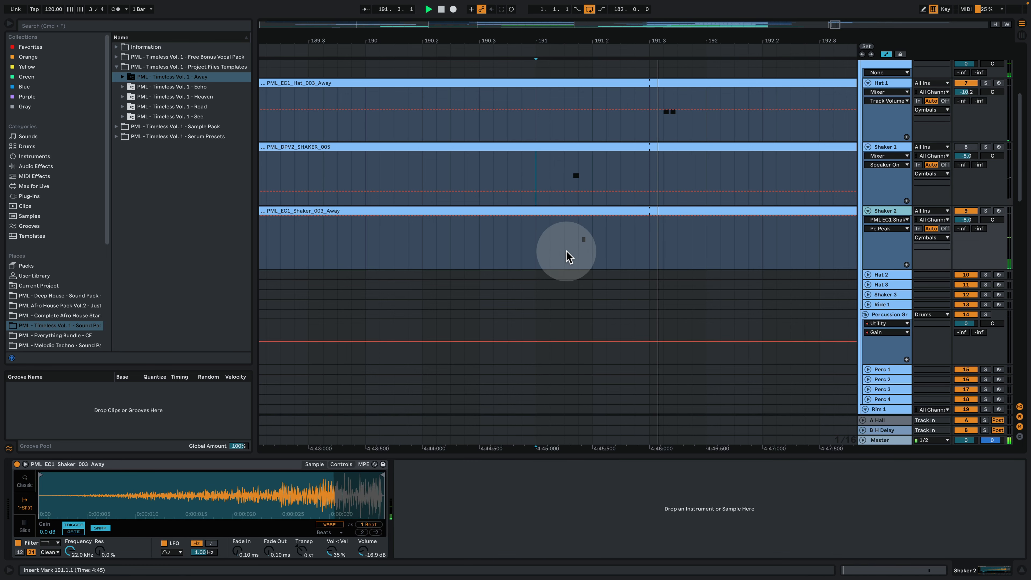
- Compare the note positions of the Clap, Shaker 1 and Shaker 2 clips between bars 191 and 191.2
scroll(612, 289, "up", 3)
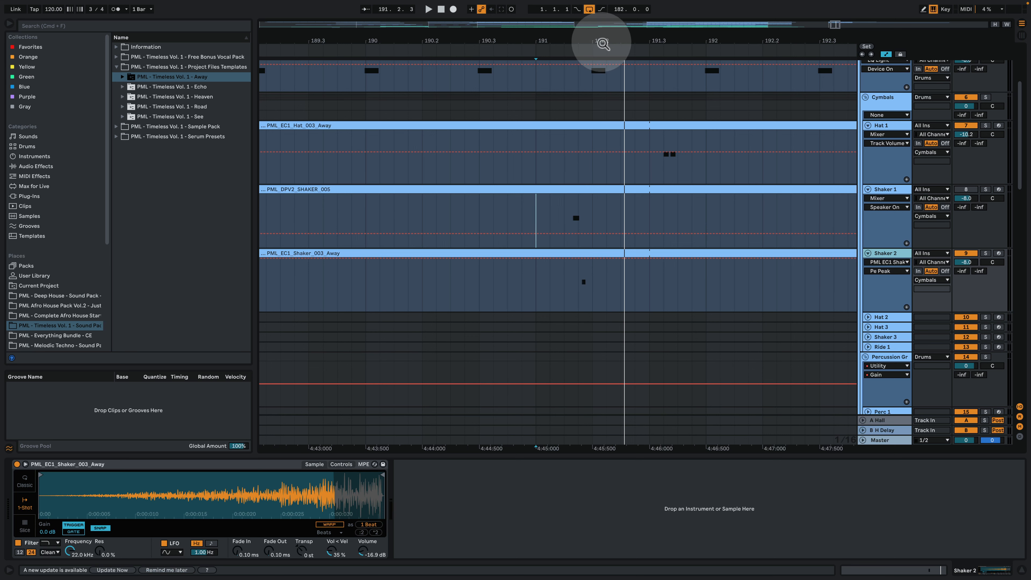
left_click_drag(603, 44, 594, 119)
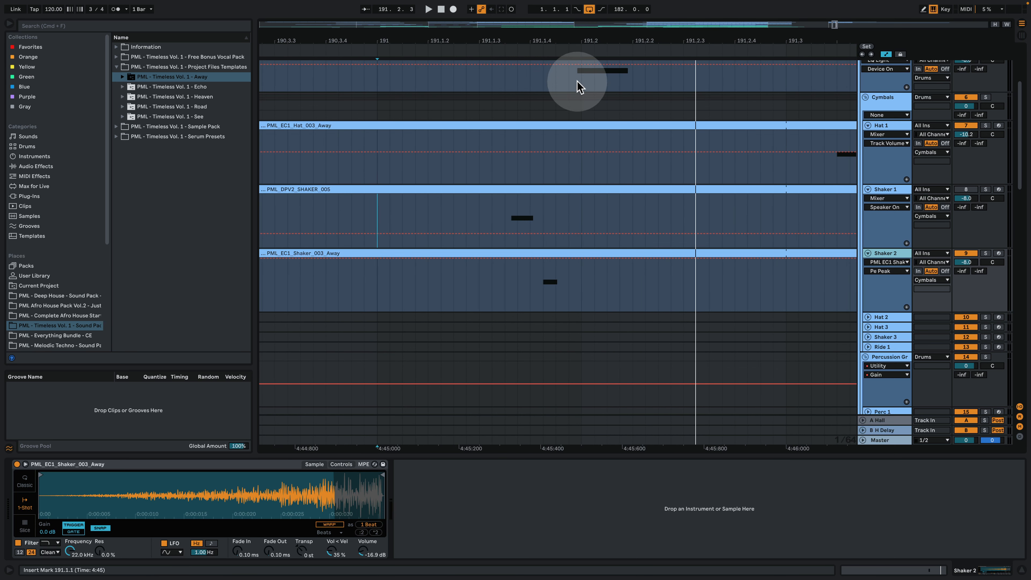
scroll(572, 244, "up", 1)
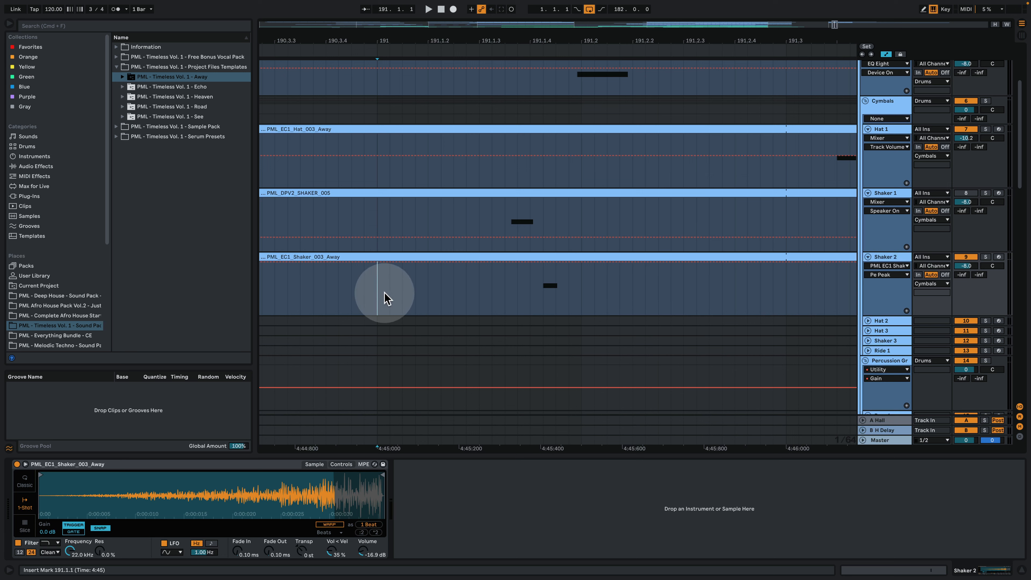
- Replay the groove from bar 191 with Shaker 1 switched back on to hear both shakers together
key("space")
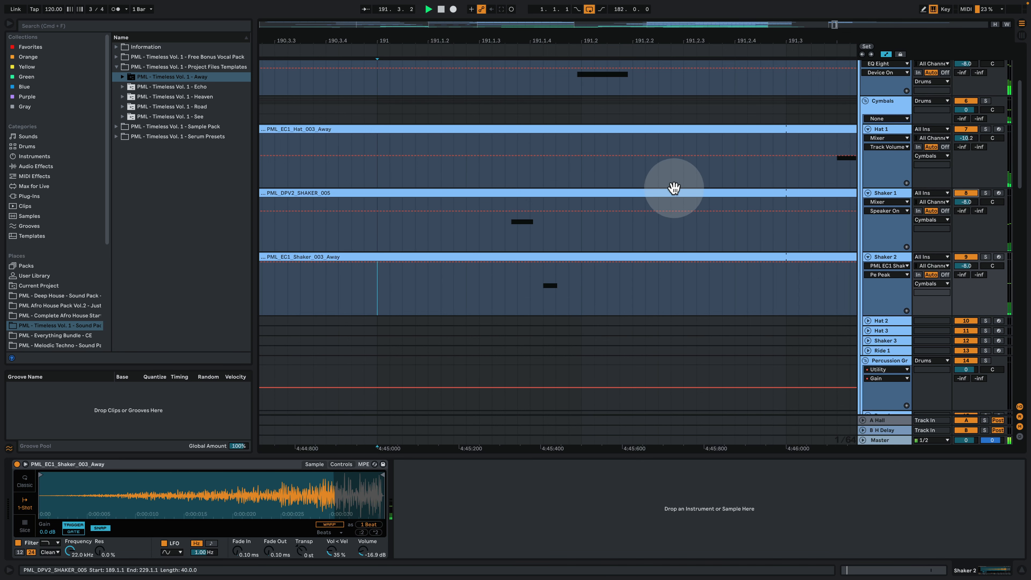
left_click_drag(570, 41, 570, 8)
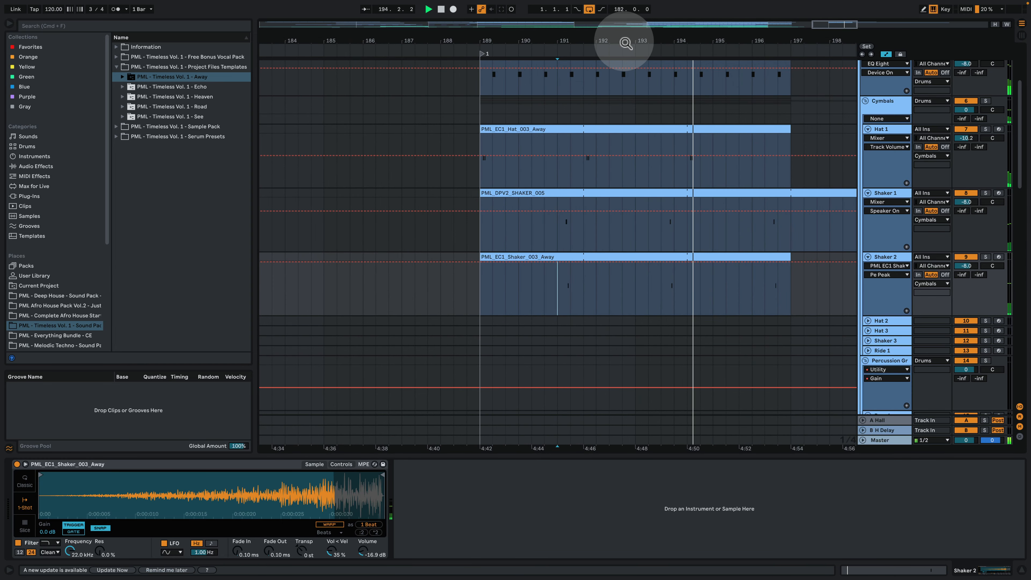
left_click_drag(622, 39, 607, 12)
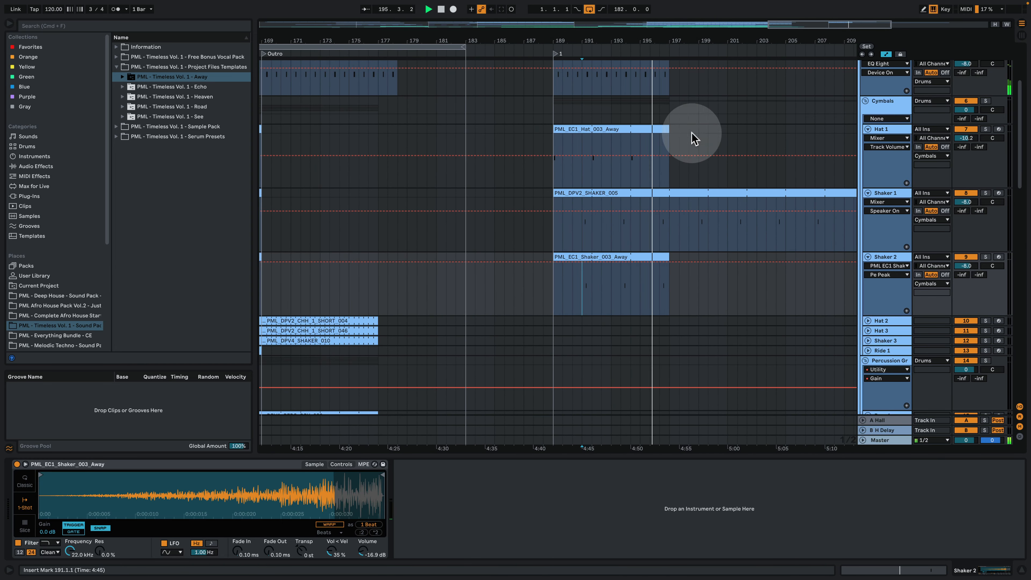
key("space")
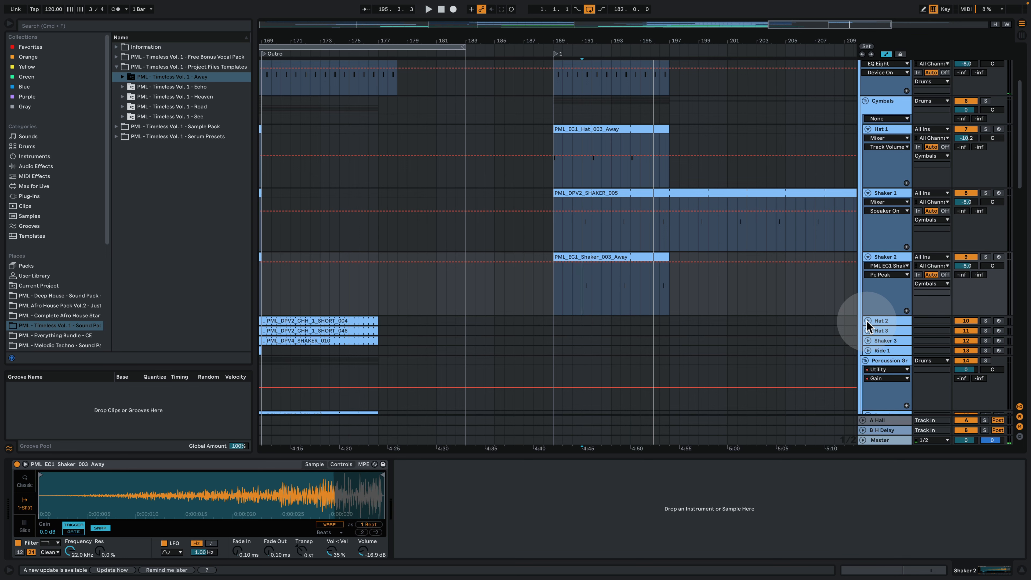
- Unfold Hat 2 and copy bars 173 to 177 of its clip to bar 189
left_click(868, 321)
left_click_drag(320, 333, 590, 333)
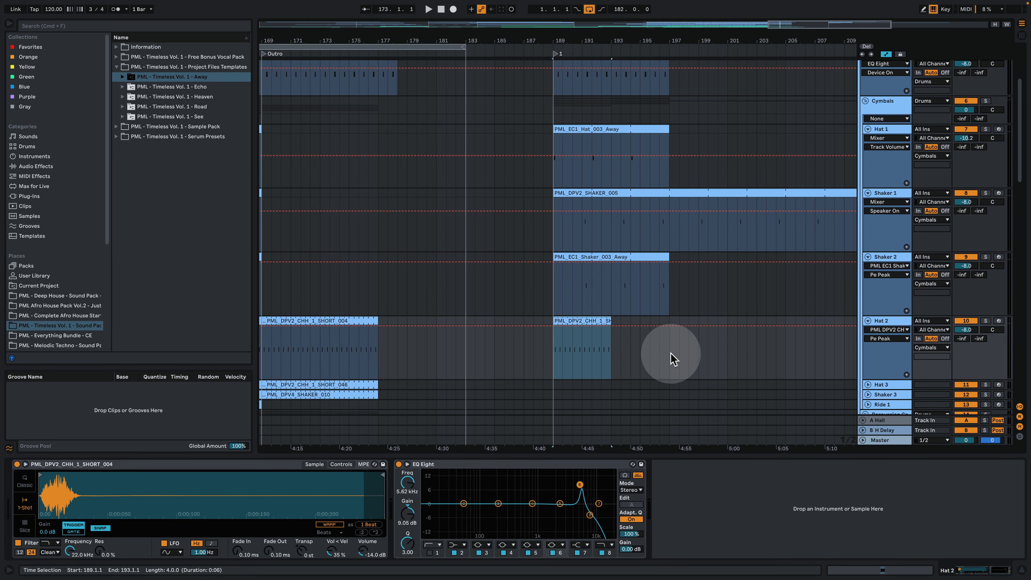
left_click_drag(561, 42, 562, 53)
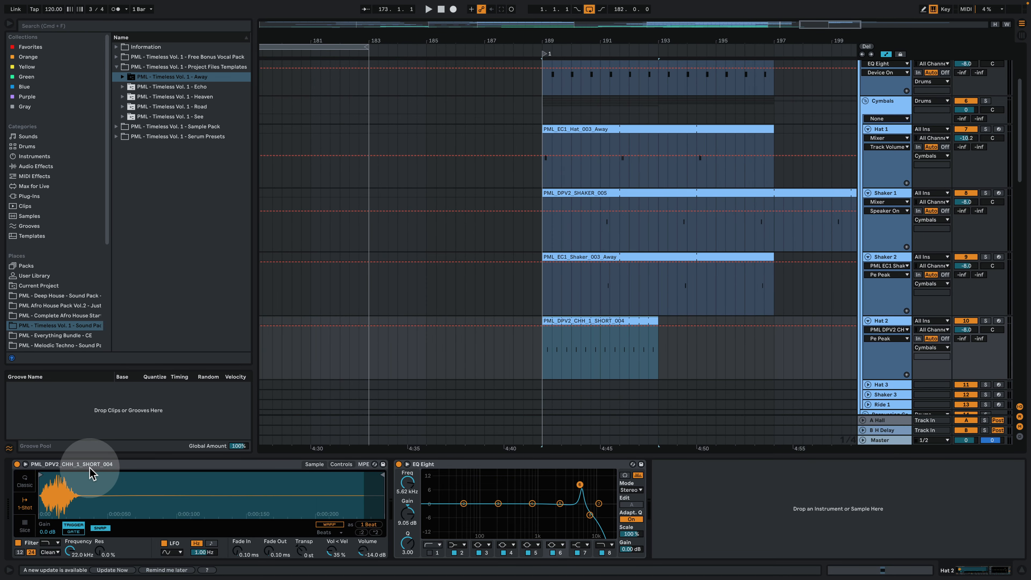
- Play the groove with Hat 2 added, and examine its clip's note placement and the track's EQ Eight curve
left_click(533, 363)
key("space")
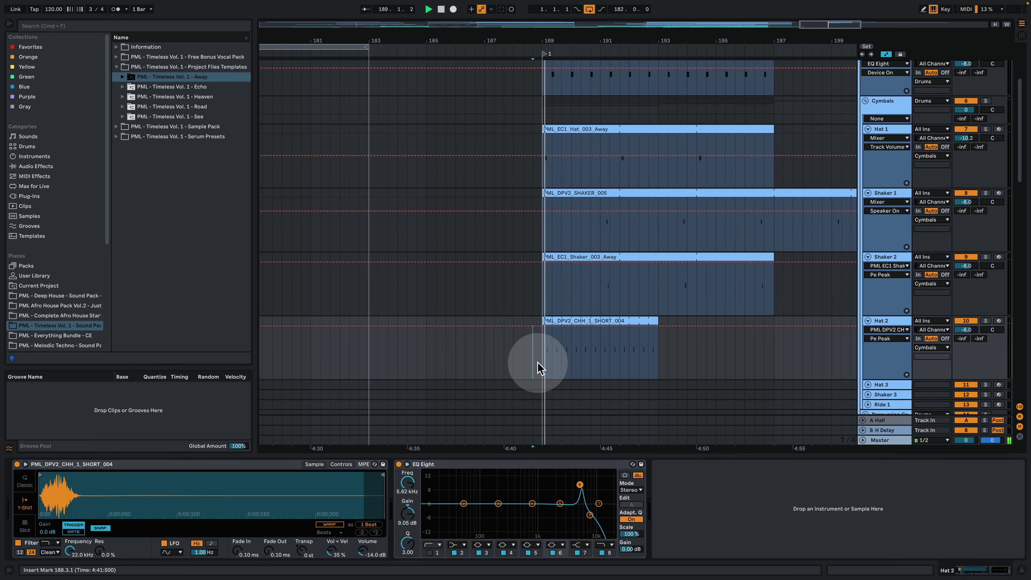
double_click(607, 326)
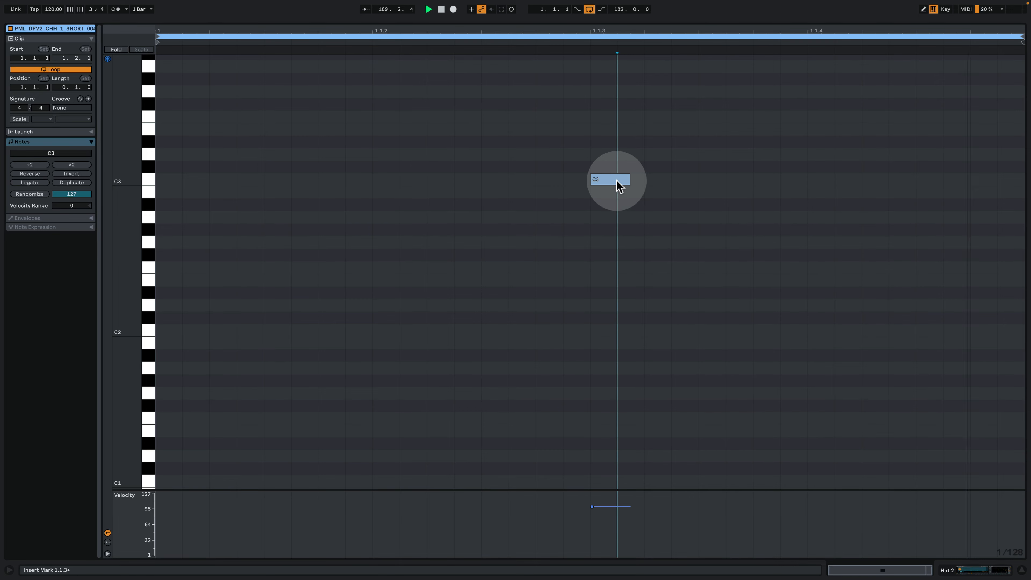
left_click(983, 570)
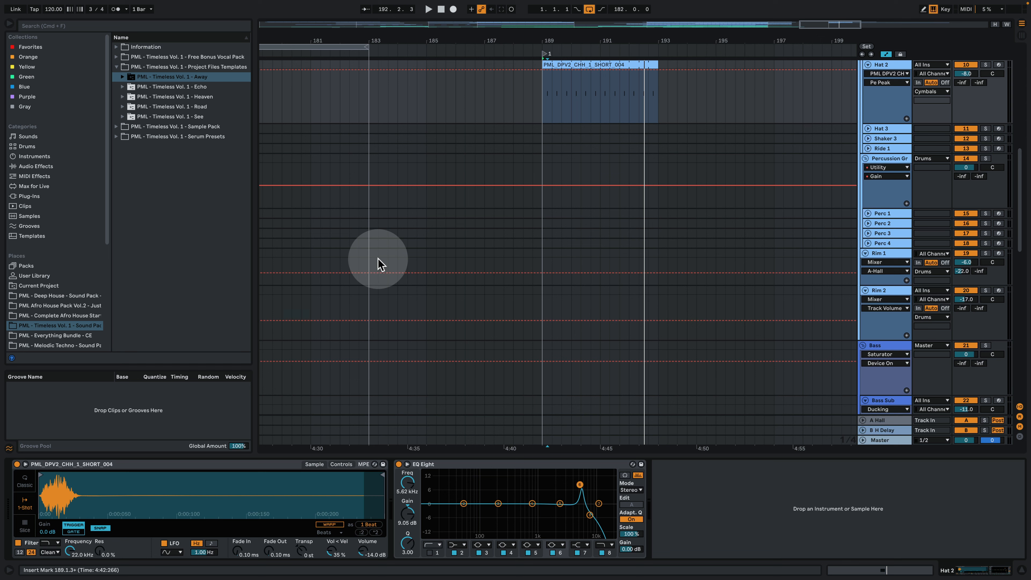
scroll(669, 232, "up", 1)
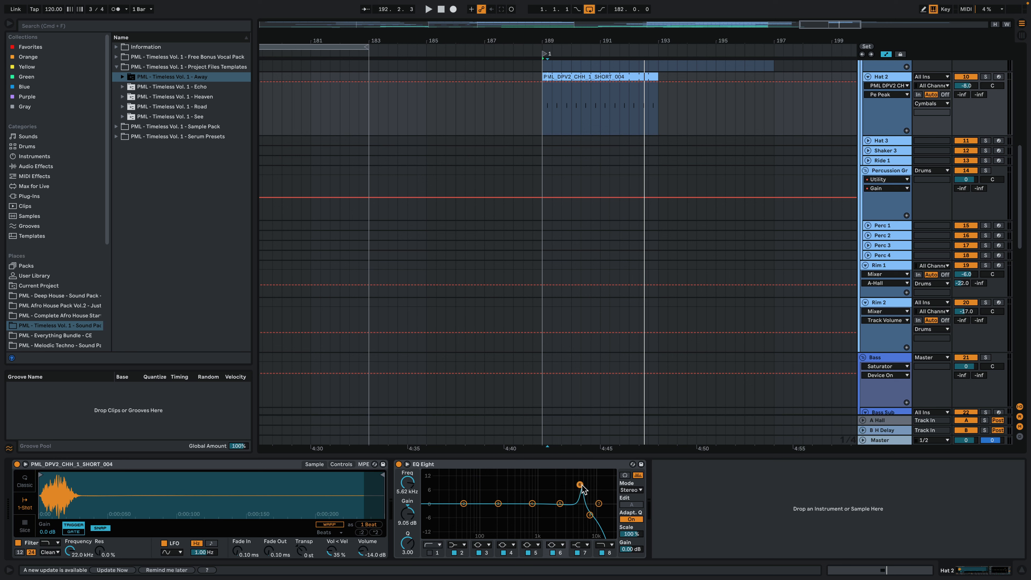
- Unfold Hat 3 and copy an eight-bar section of its clip to bar 189
left_click_drag(654, 43, 654, 29)
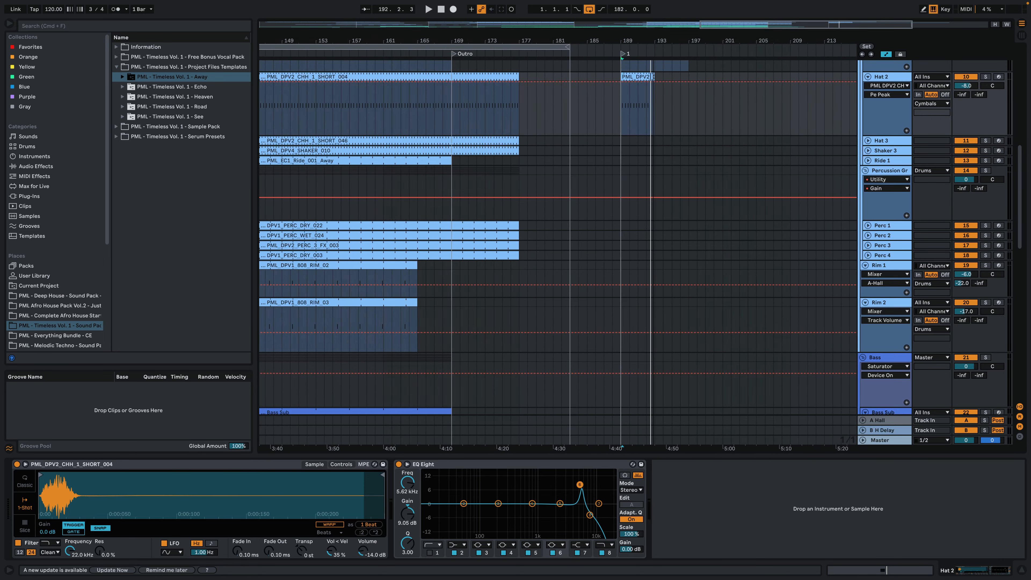
left_click(868, 140)
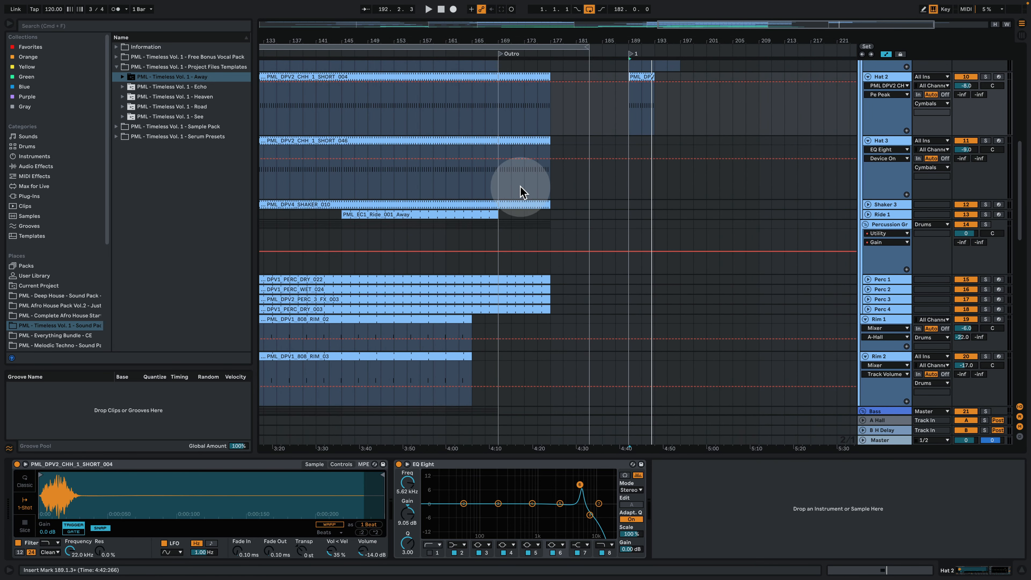
left_click_drag(448, 182, 667, 157)
- Solo Hat 3 and play from bar 189, comparing its notes with the Hat 2 and Shaker 2 clips
left_click(985, 140)
left_click(630, 177)
key("space")
left_click_drag(638, 38, 637, 73)
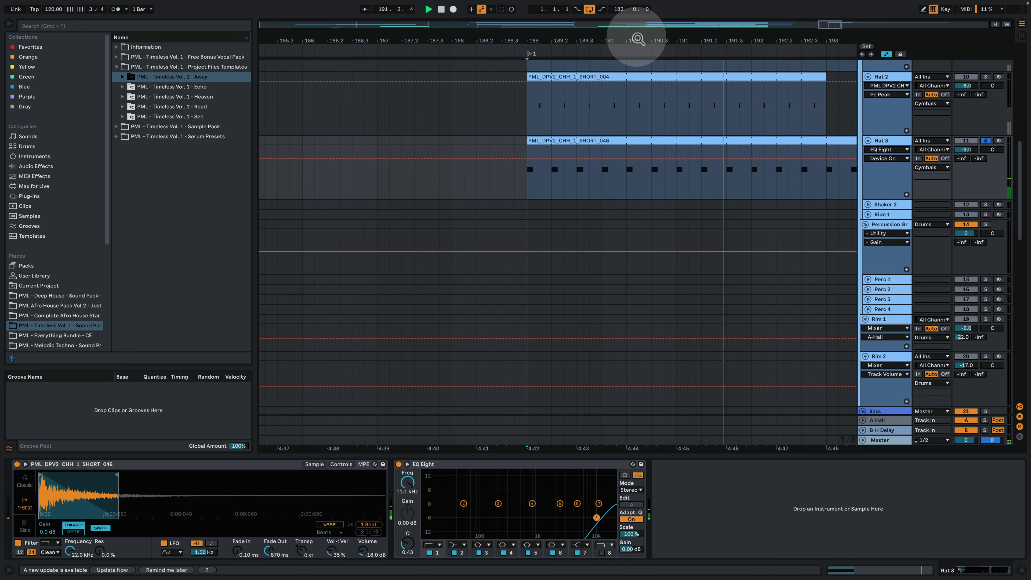
scroll(619, 158, "up", 3)
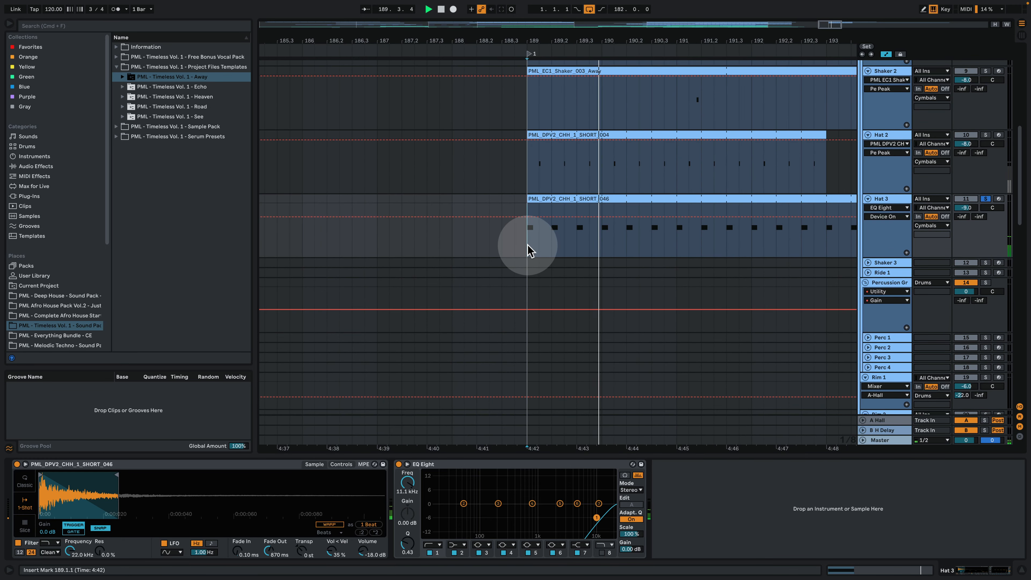
key("space")
- Optimize the arrangement height so more tracks fit, and turn off the automation display
scroll(568, 240, "up", 10)
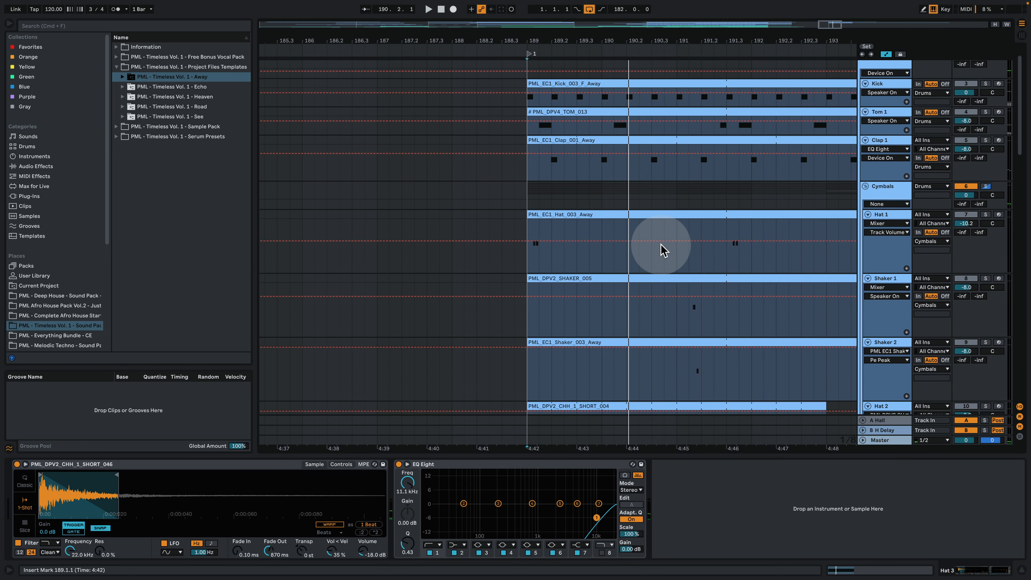
left_click(884, 132)
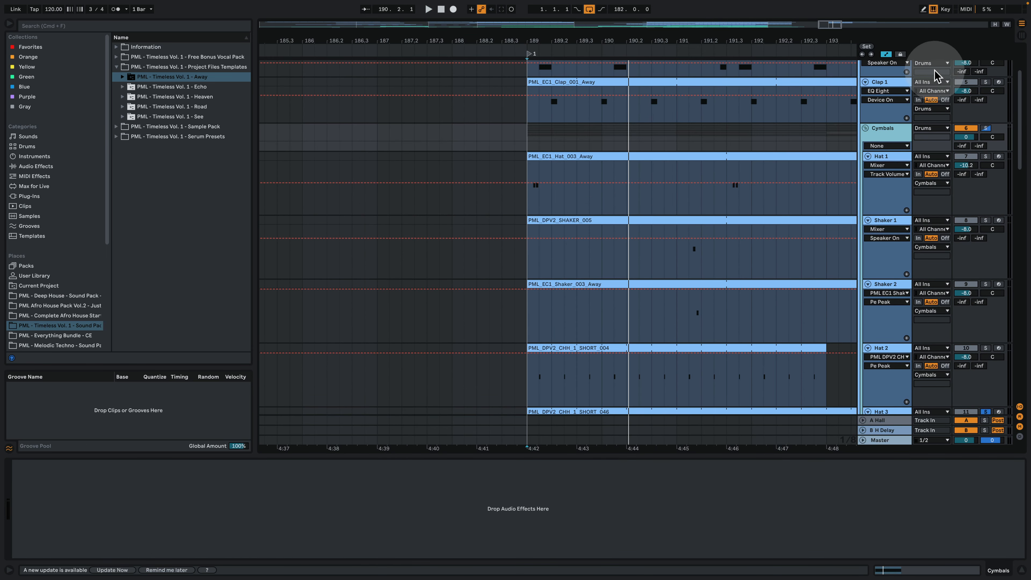
left_click(995, 24)
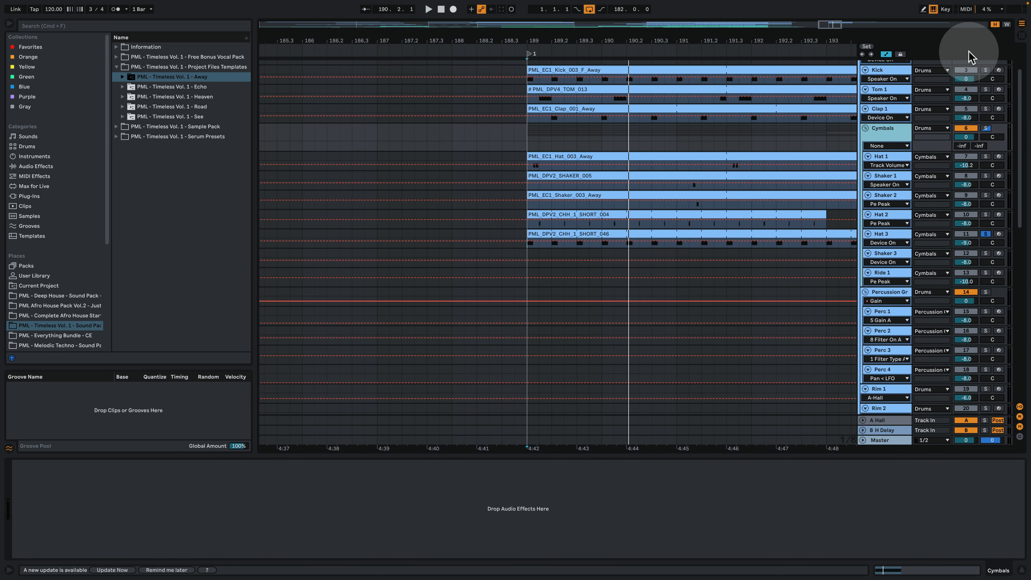
left_click(885, 53)
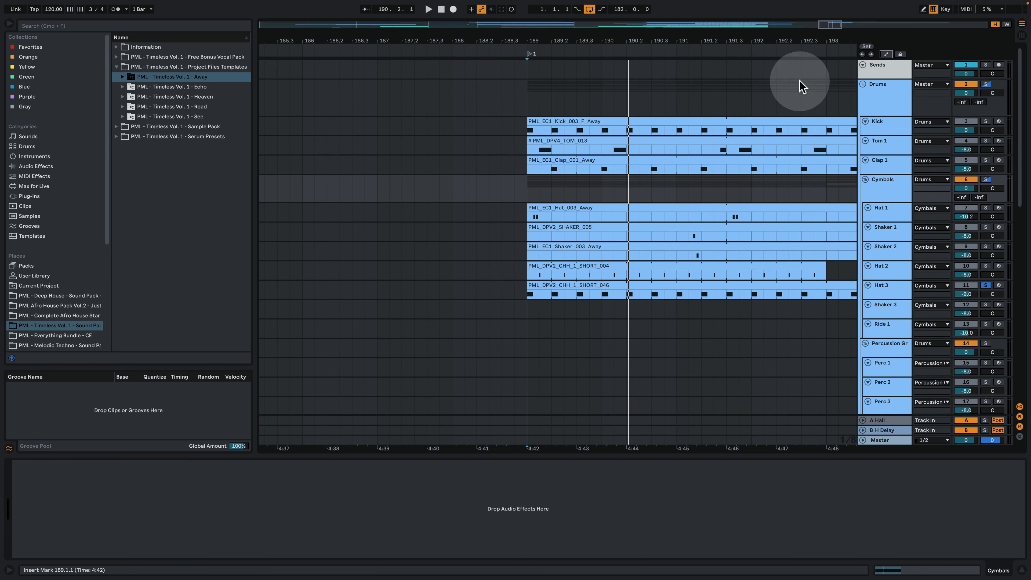
- Solo the Kick alongside Hat 3 and play from bar 189 to hear the two layers together
left_click(558, 121)
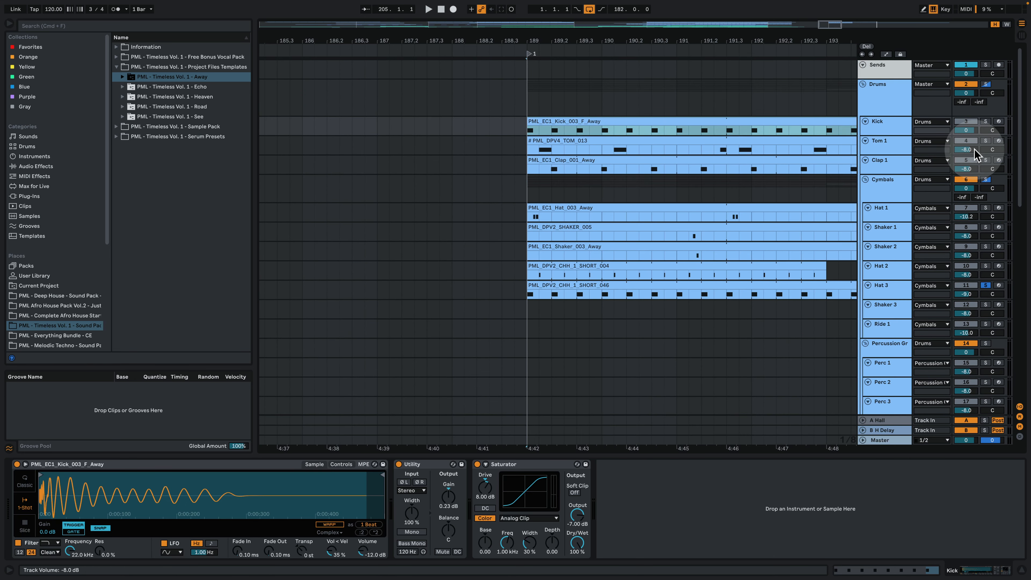
left_click(985, 121)
left_click(880, 288)
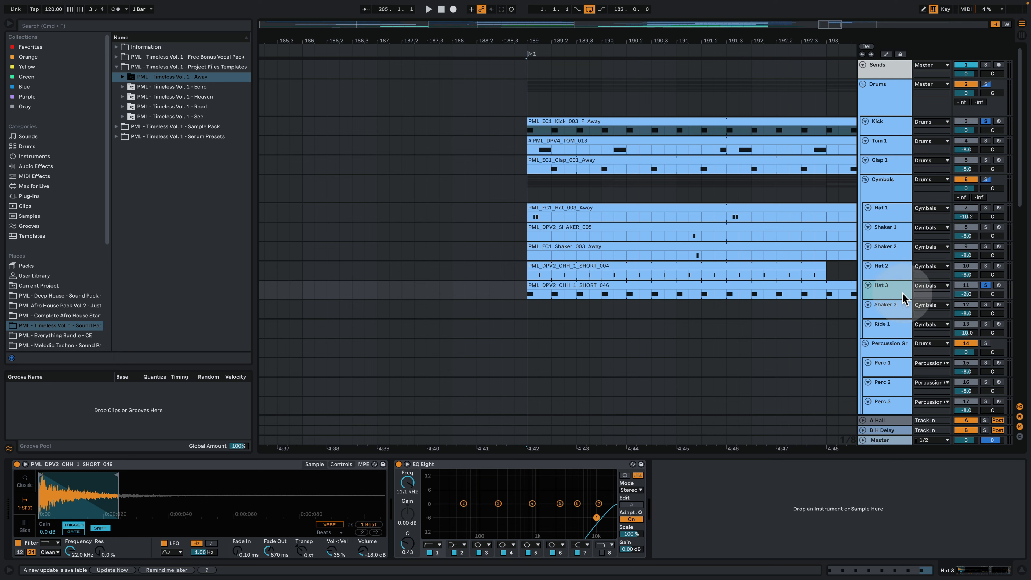
key("space")
left_click(986, 285)
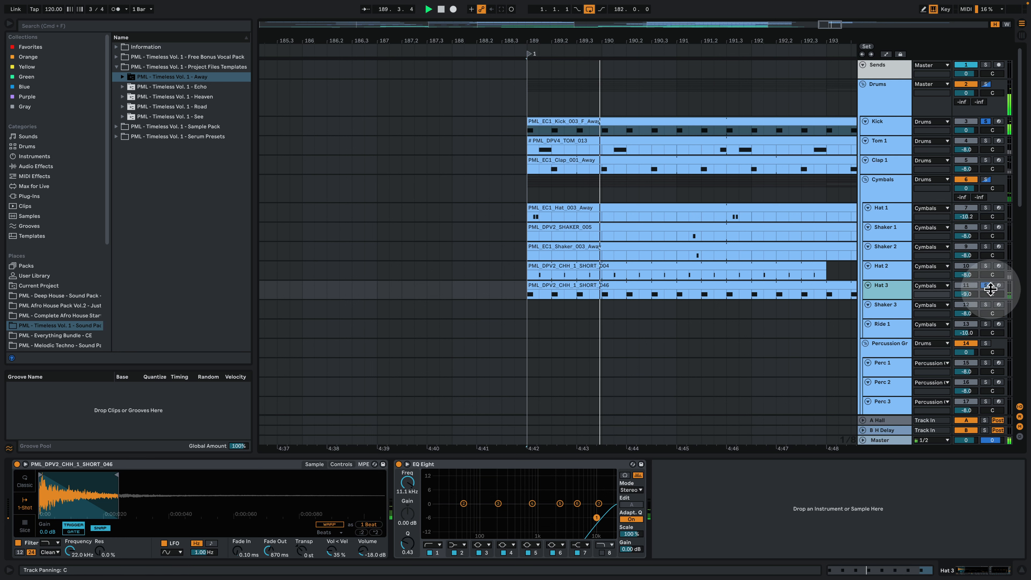
left_click(985, 285)
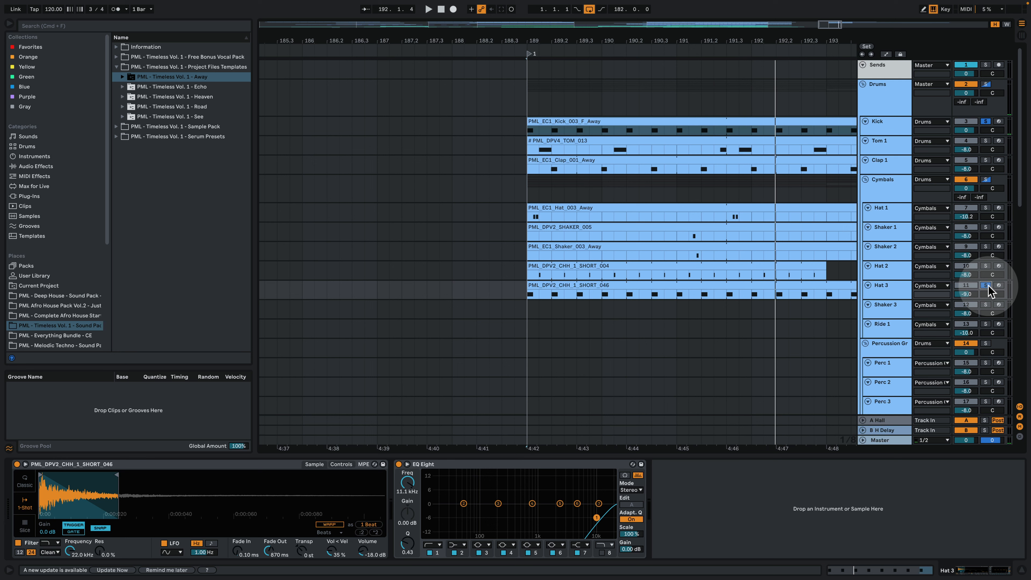
left_click(986, 285)
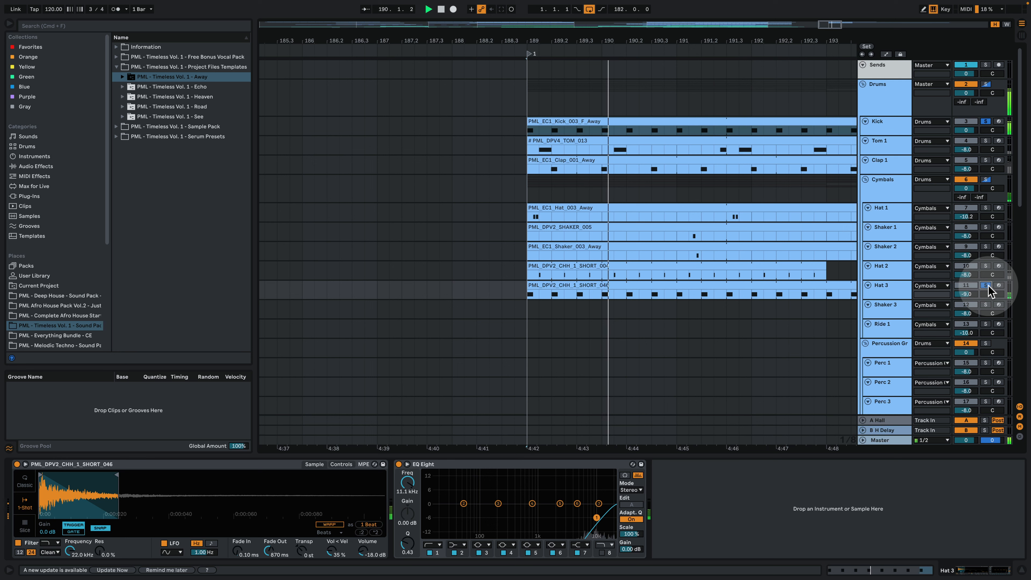
left_click(986, 285)
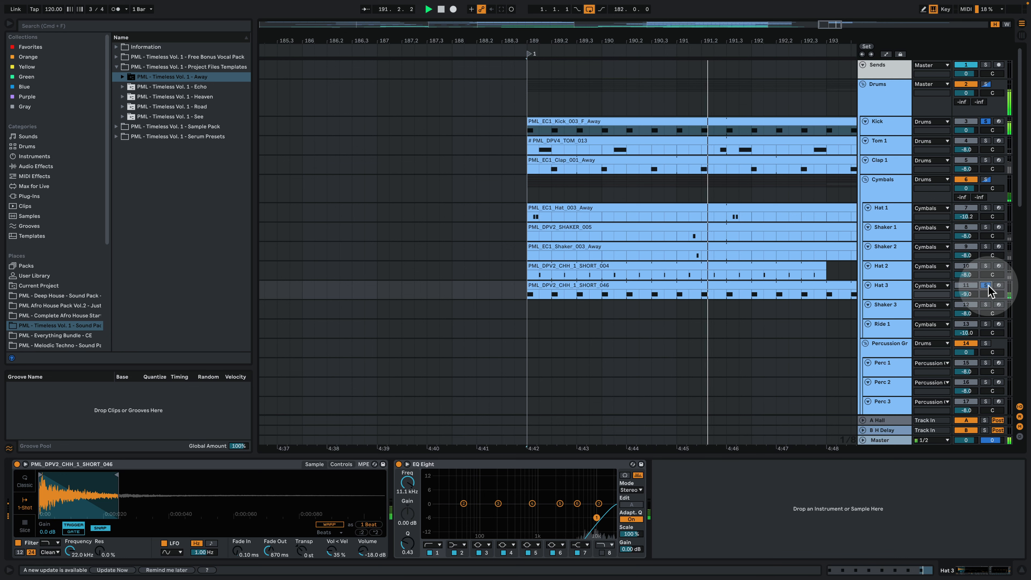
left_click(534, 104)
- Copy bars 157 to 165 of the Shaker 3 clip to bar 189
left_click_drag(567, 40, 541, 5)
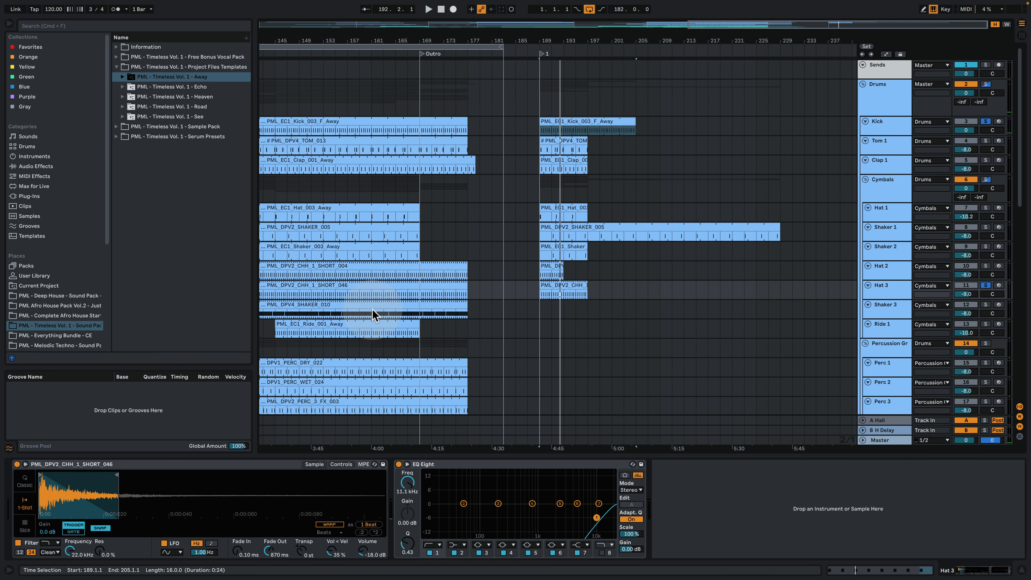
left_click_drag(352, 311, 577, 314)
- Examine where the hat and shaker clips play across the whole arrangement, compared with the bass, instrument and Fx tracks
left_click_drag(569, 41, 569, 16)
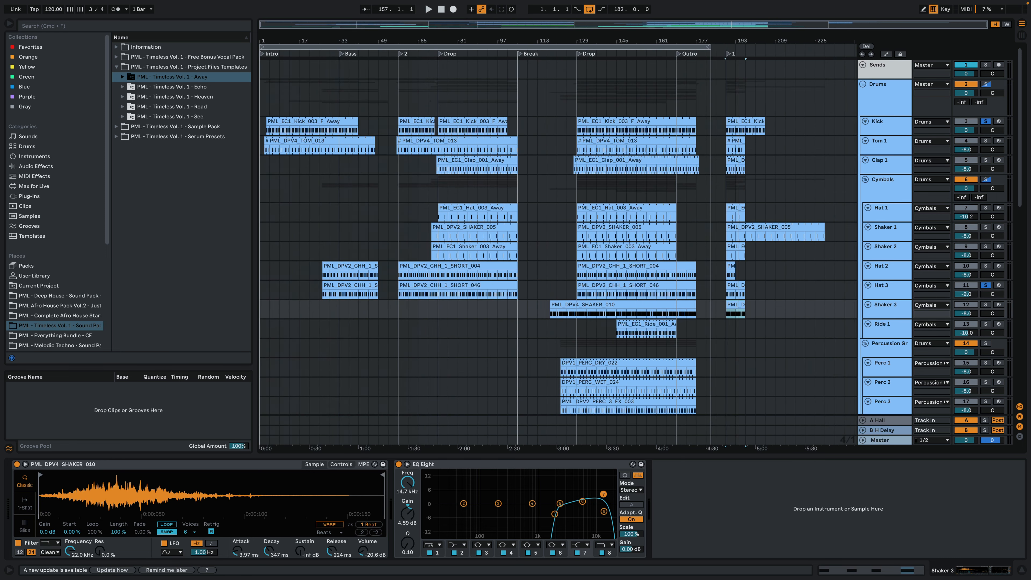
mouse_move(737, 40)
left_mouse_down()
mouse_move(738, 60)
mouse_move(640, 95)
mouse_move(738, 40)
left_mouse_up()
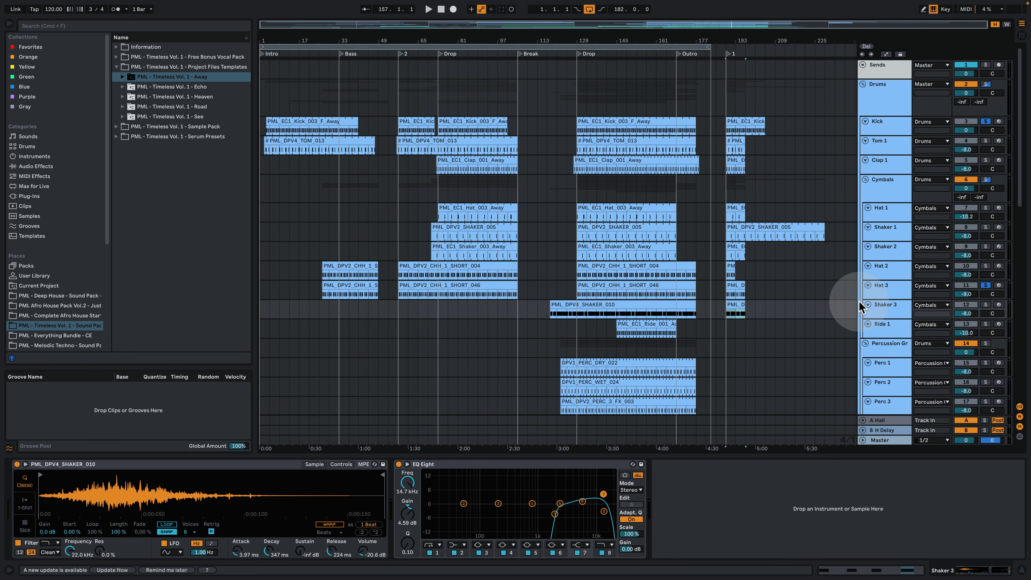
left_click(893, 292)
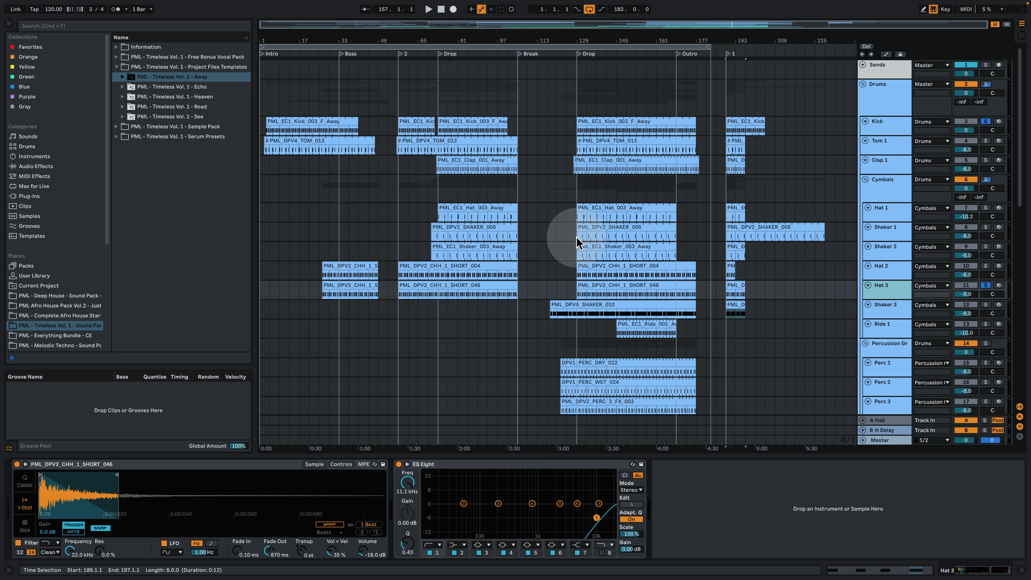
left_click(335, 285)
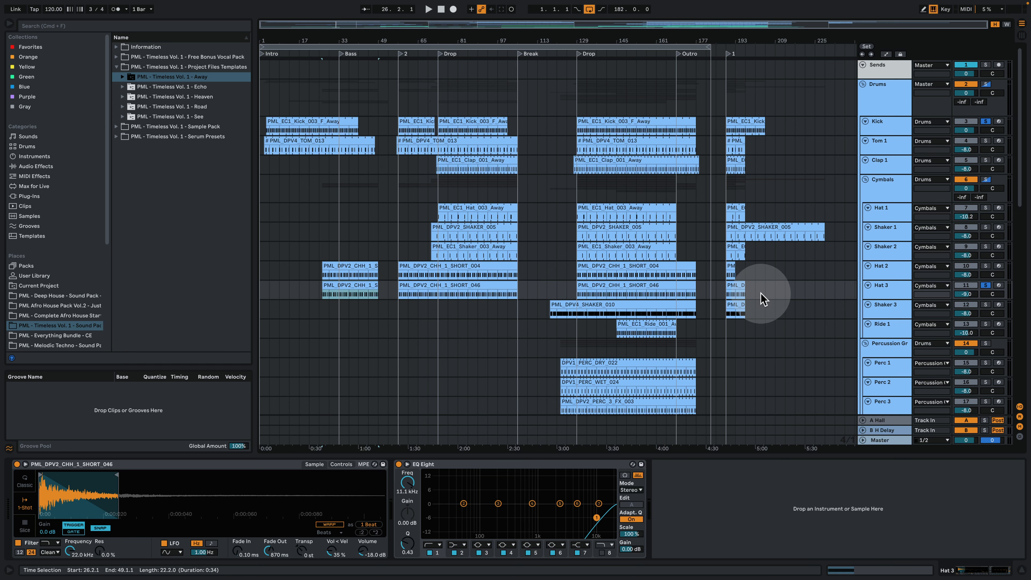
left_click(737, 304)
scroll(427, 323, "down", 8)
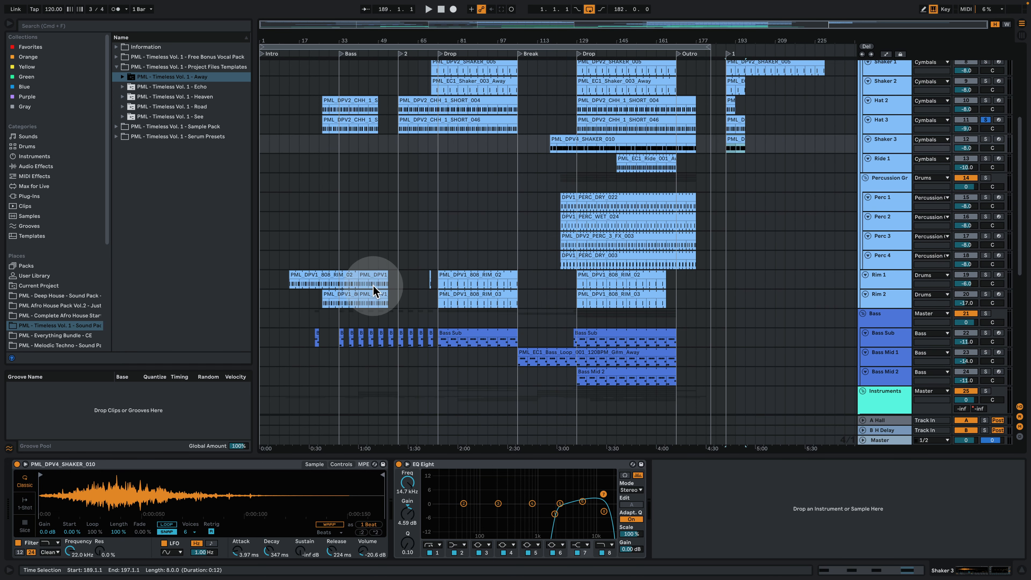
scroll(342, 293, "down", 7)
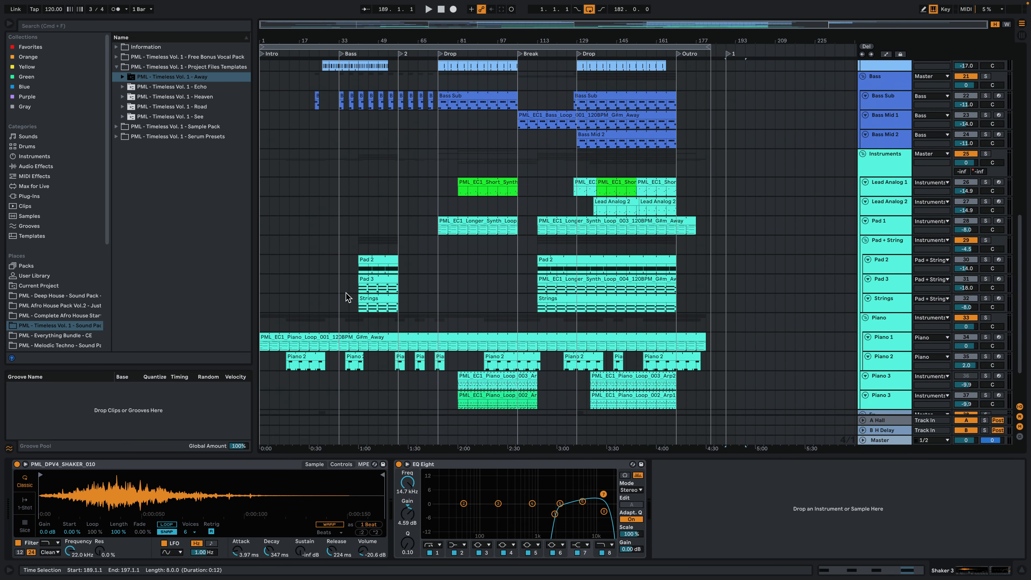
scroll(366, 350, "down", 2)
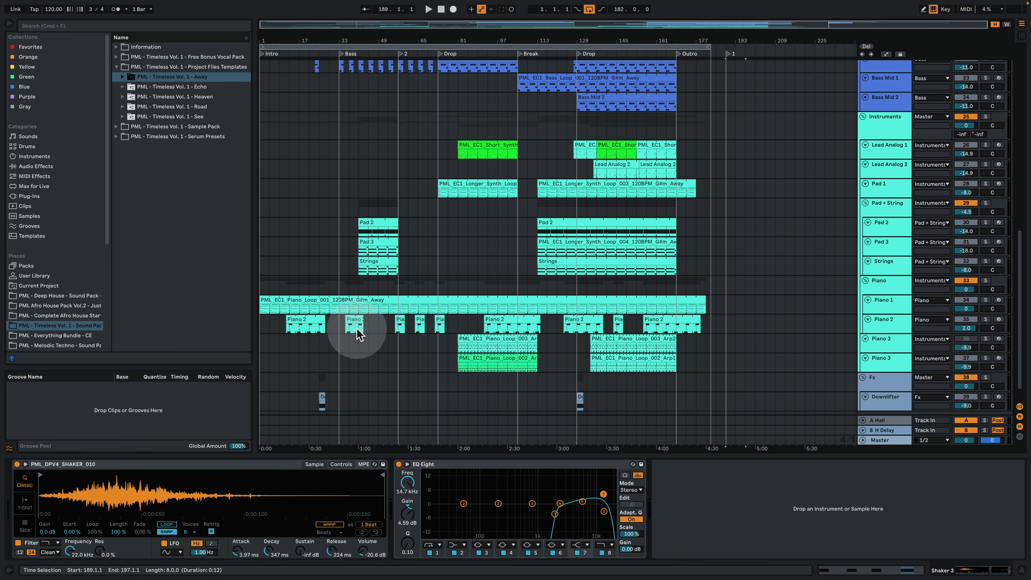
scroll(547, 341, "up", 20)
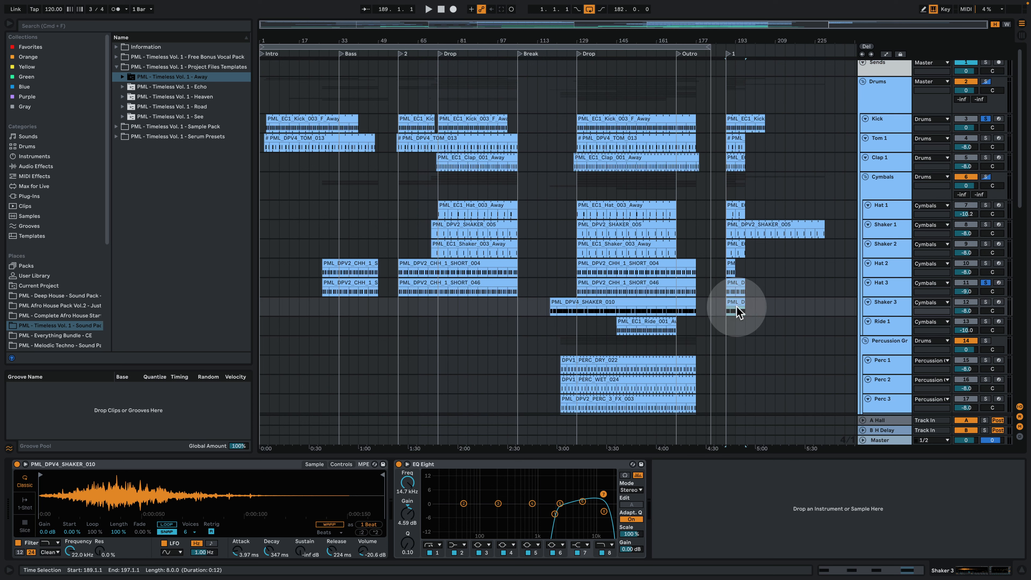
- Solo Shaker 3, play it from bar 189 and open its clip to examine note timing and velocities
left_click(998, 303)
left_click(985, 301)
key("space")
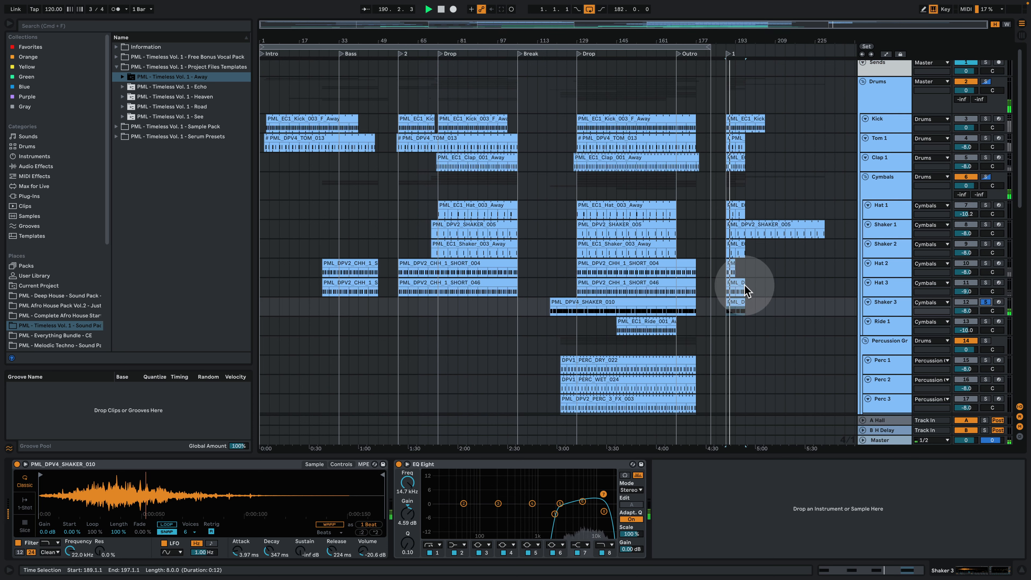
double_click(733, 303)
left_click(288, 231)
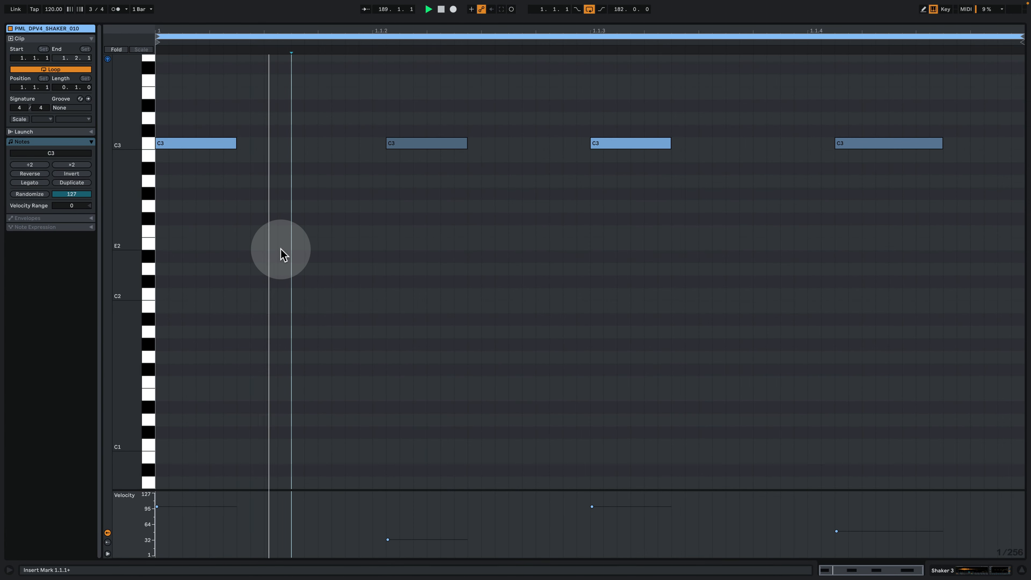
- Stop playback, set the Shaker 3 clip's note grid to 1/16 and compare its note starts with the grid
scroll(324, 272, "up", 3)
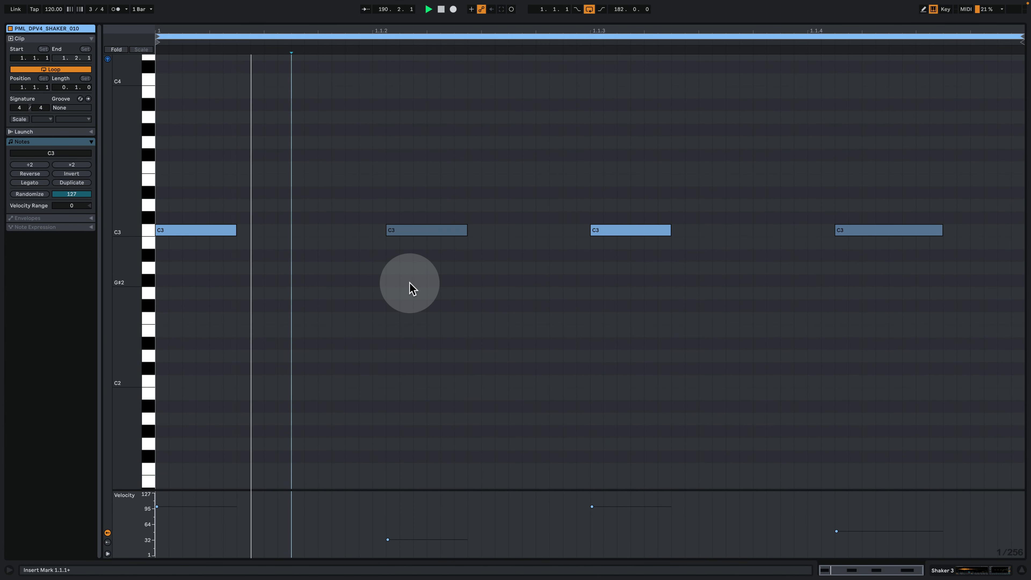
key("space")
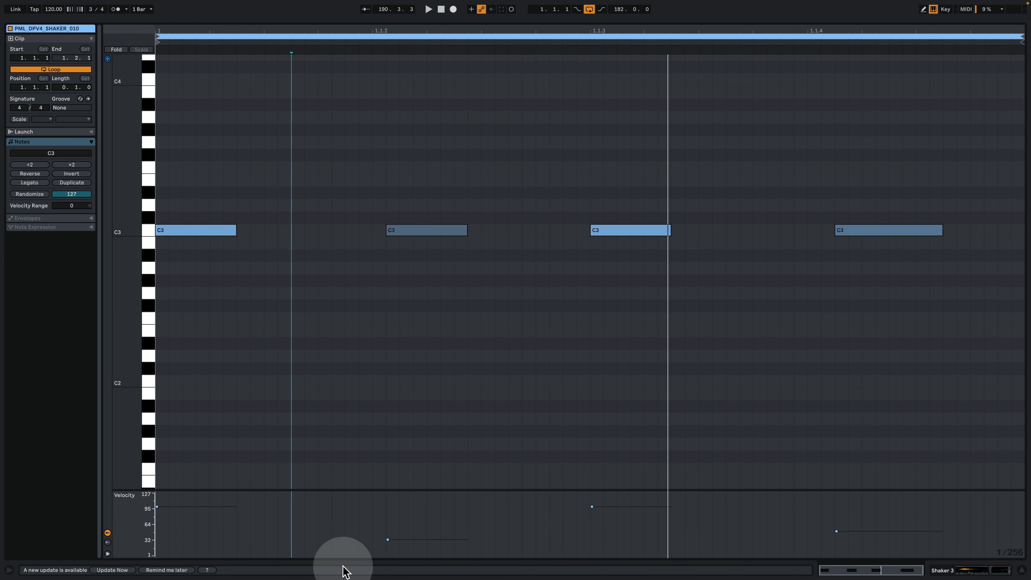
right_click(384, 304)
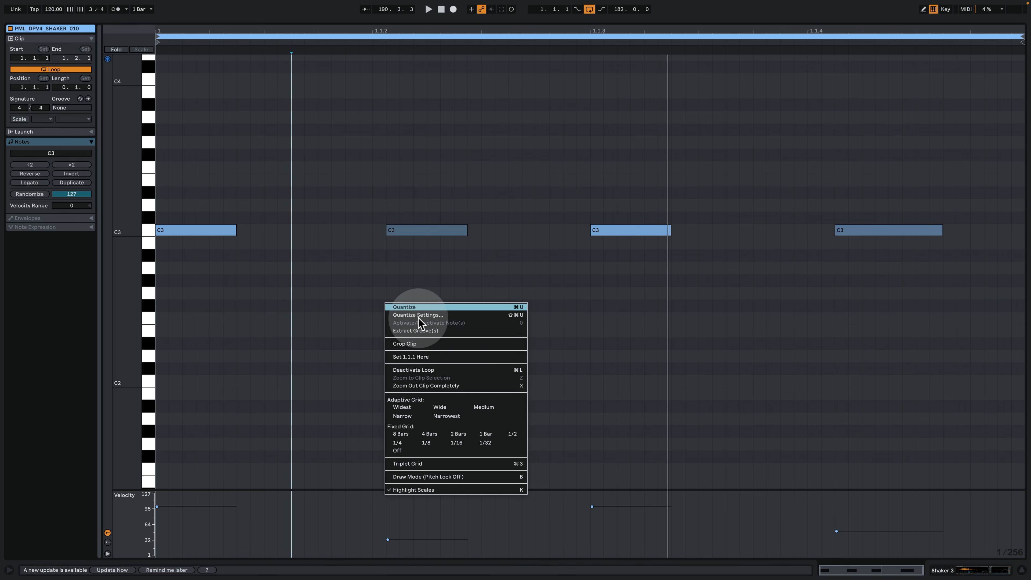
left_click(456, 443)
left_click(465, 367)
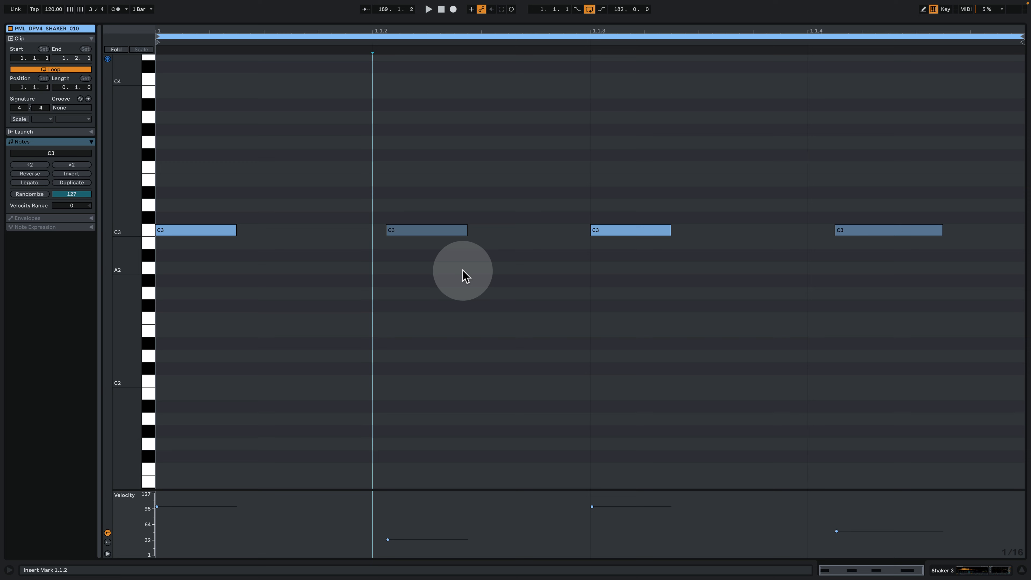
scroll(366, 349, "up", 1)
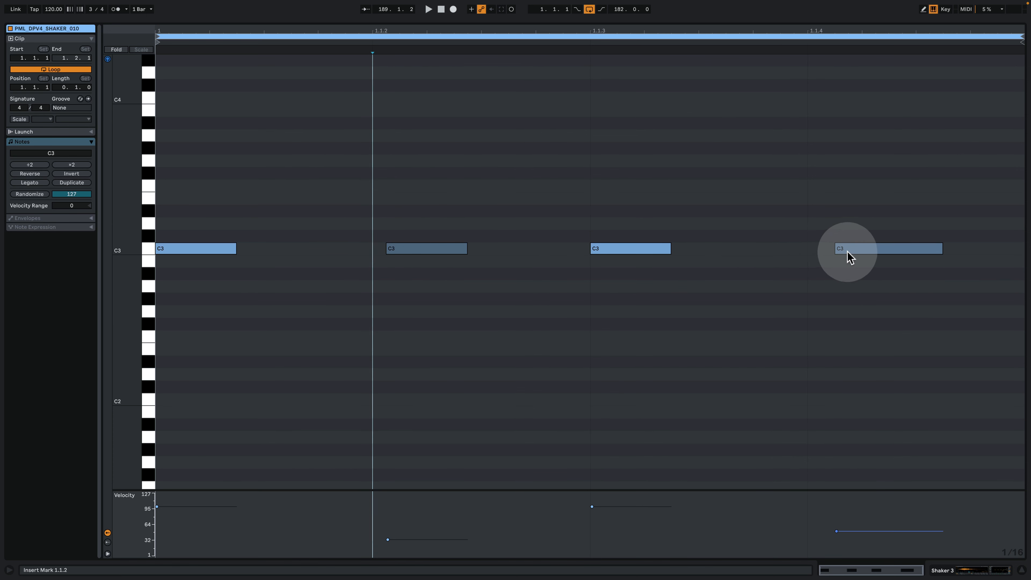
- Solo the Kick alongside Shaker 3 and play from bar 189 to hear both layers together
left_click(960, 569)
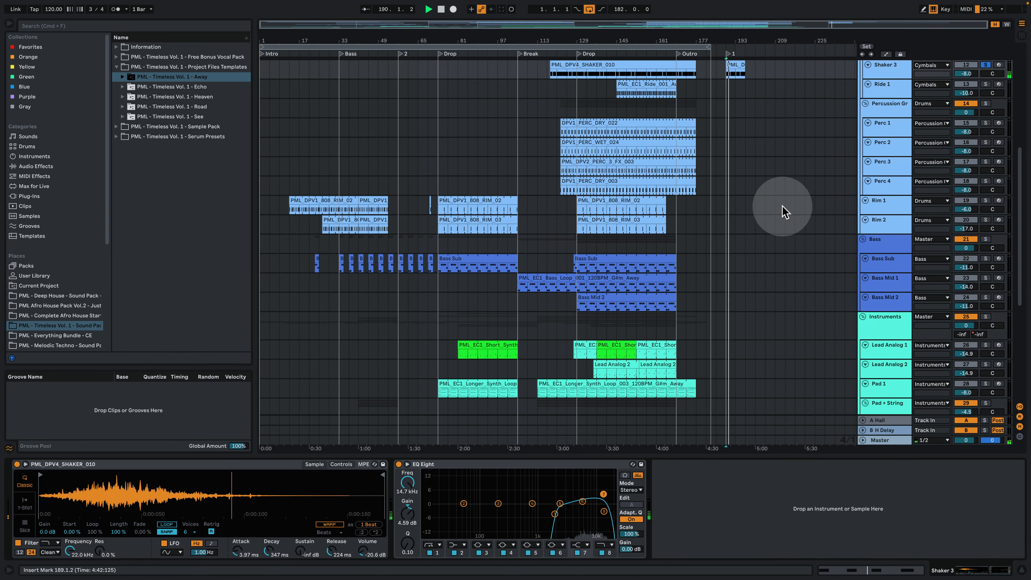
scroll(763, 239, "up", 5)
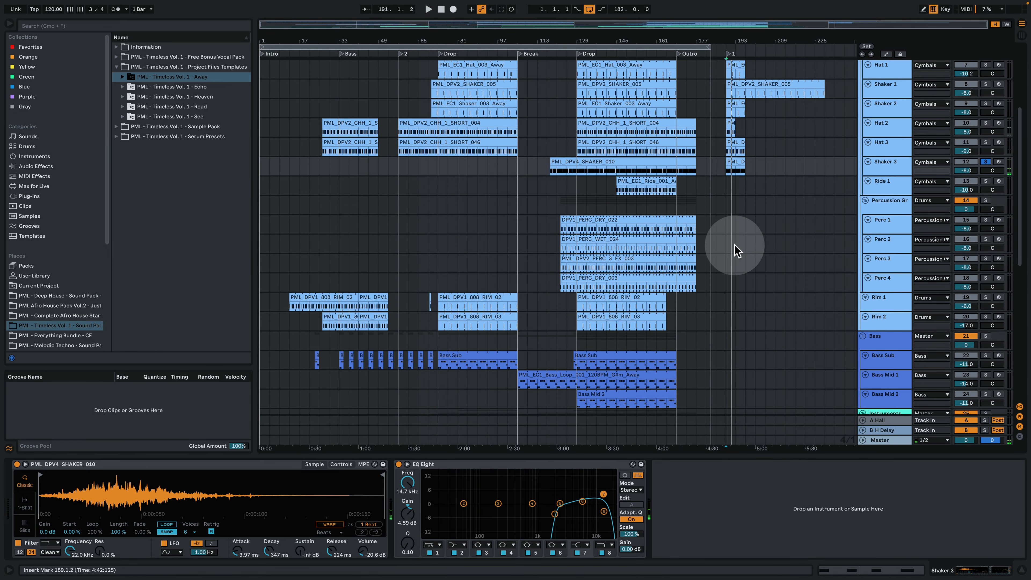
scroll(743, 251, "up", 6)
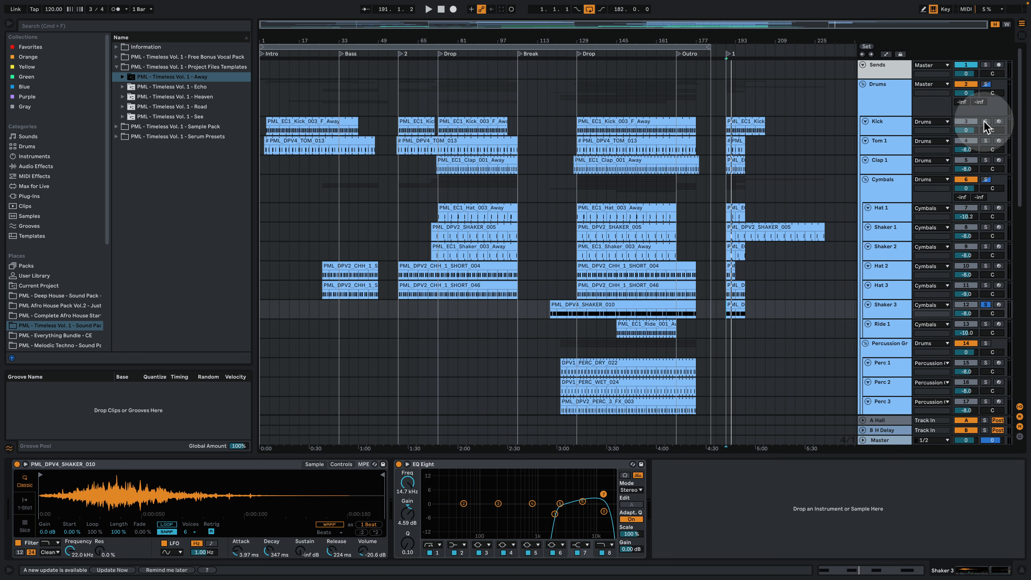
left_click(985, 121)
key("space")
- Clear the Kick and Shaker 3 solos to hear the whole drum groove built from bar 189, and stop playback
left_click(985, 122)
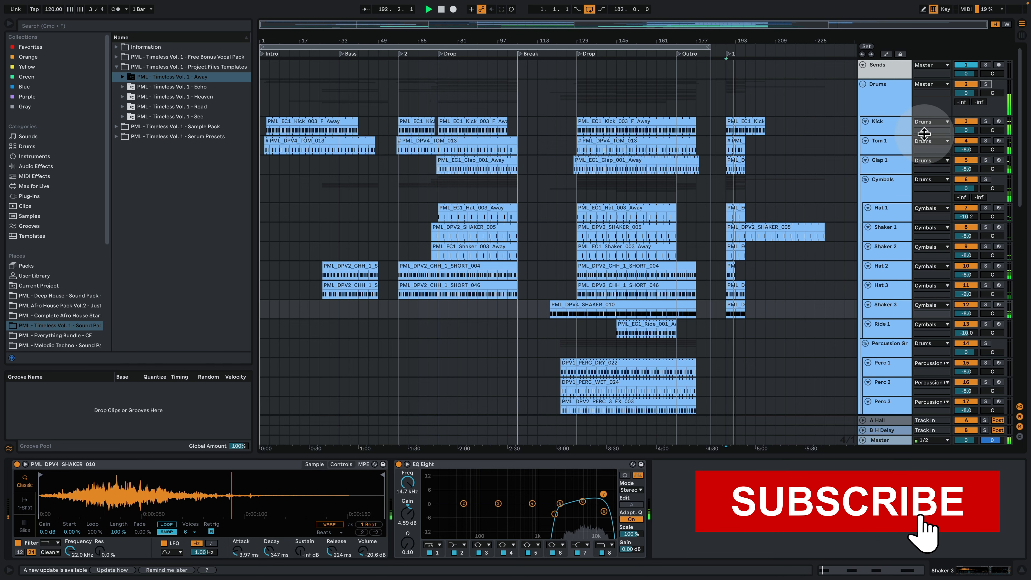
scroll(801, 284, "down", 5)
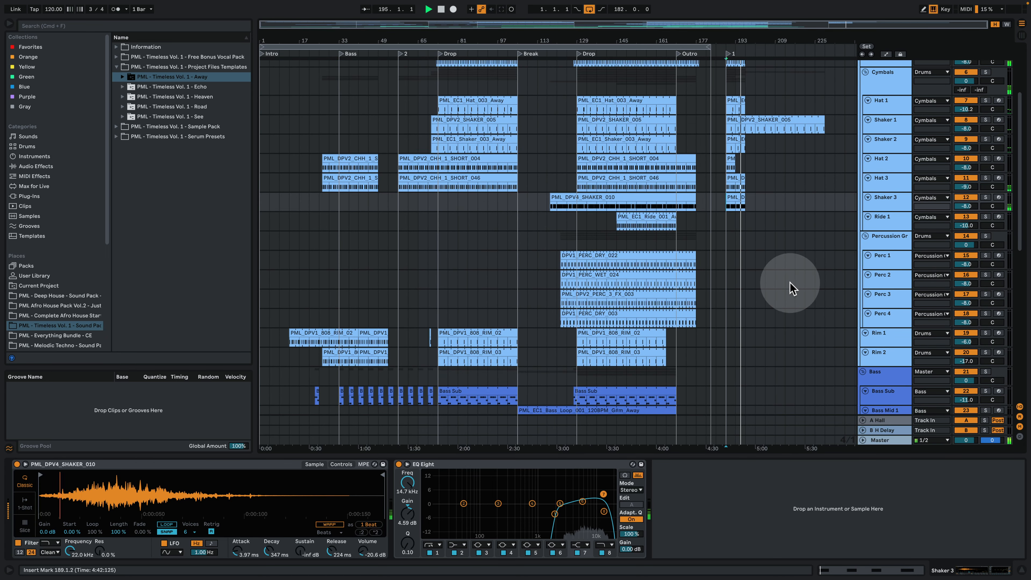
scroll(793, 288, "up", 2)
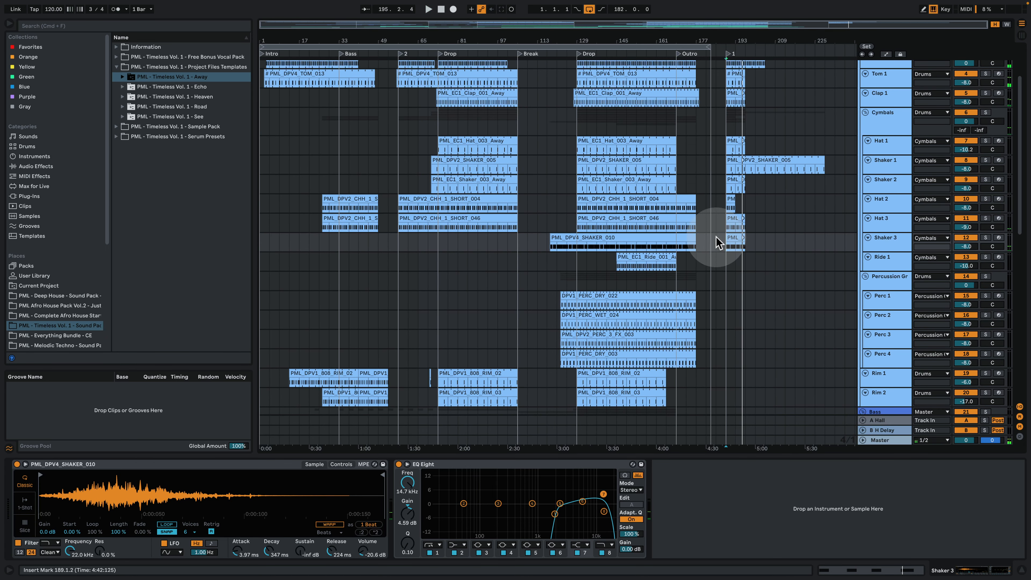
scroll(718, 313, "down", 2)
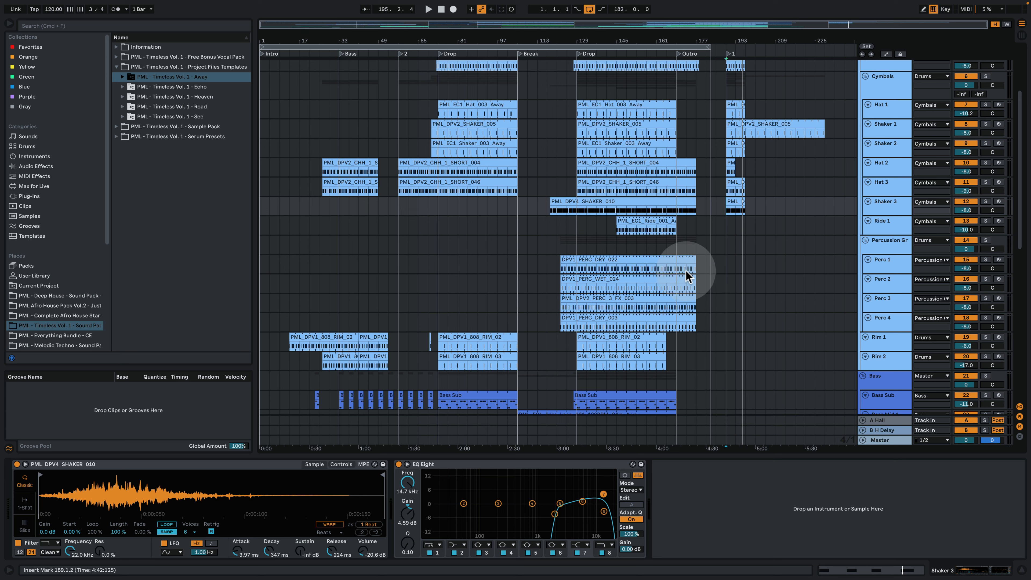
- Copy bars 137 to 153 of the Perc 1 clip to bar 189
left_click(636, 264)
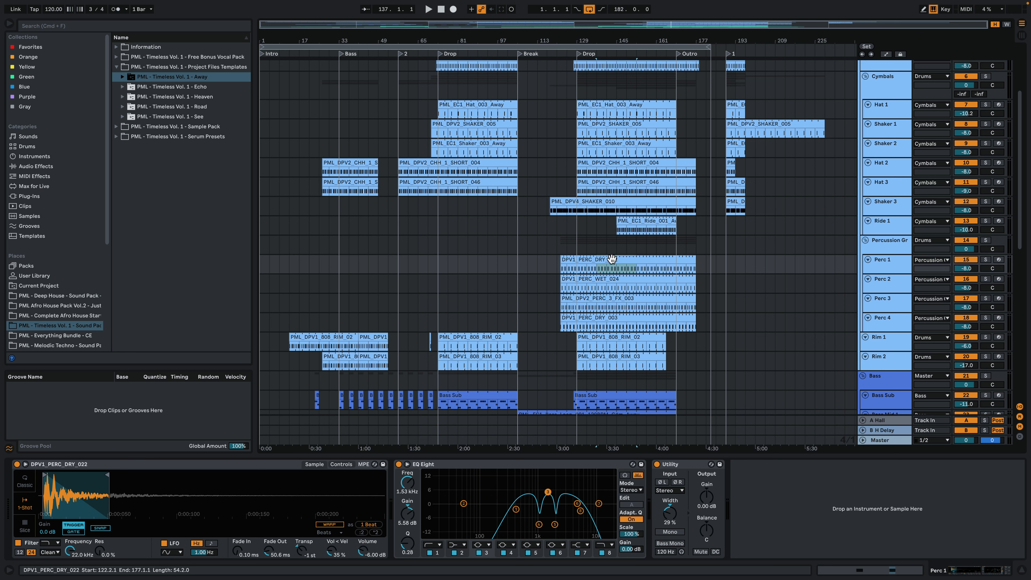
left_click(895, 247)
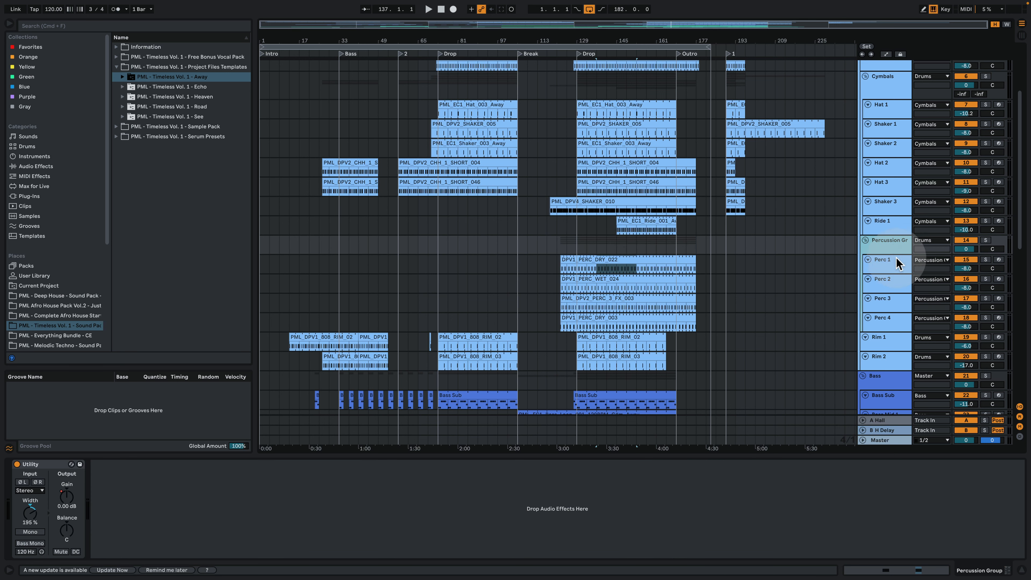
left_click(891, 270)
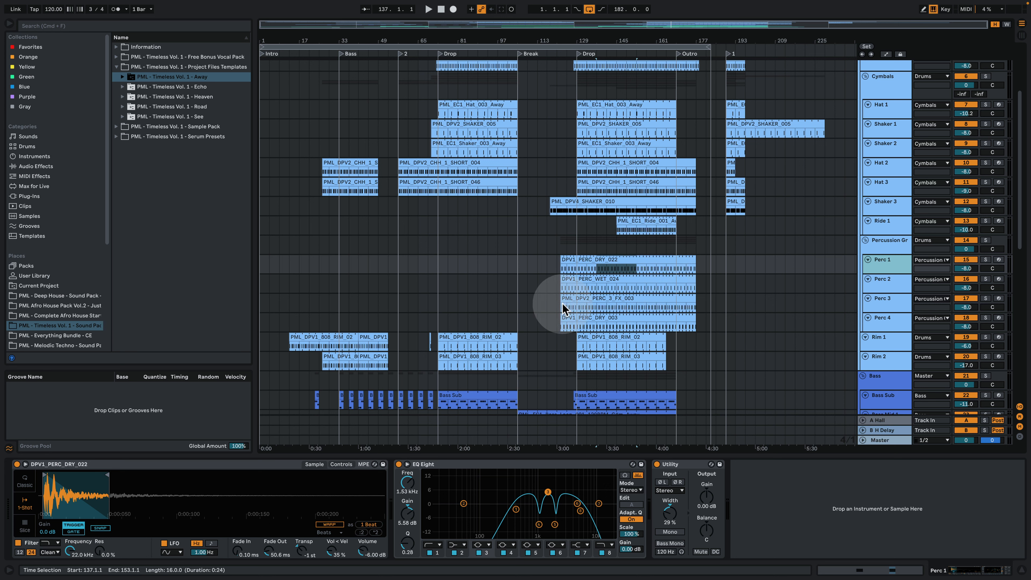
left_click_drag(625, 268, 756, 260)
- Solo Perc 1, play it from bar 189 and open its copied clip to view the notes
left_click(997, 260)
left_click(986, 261)
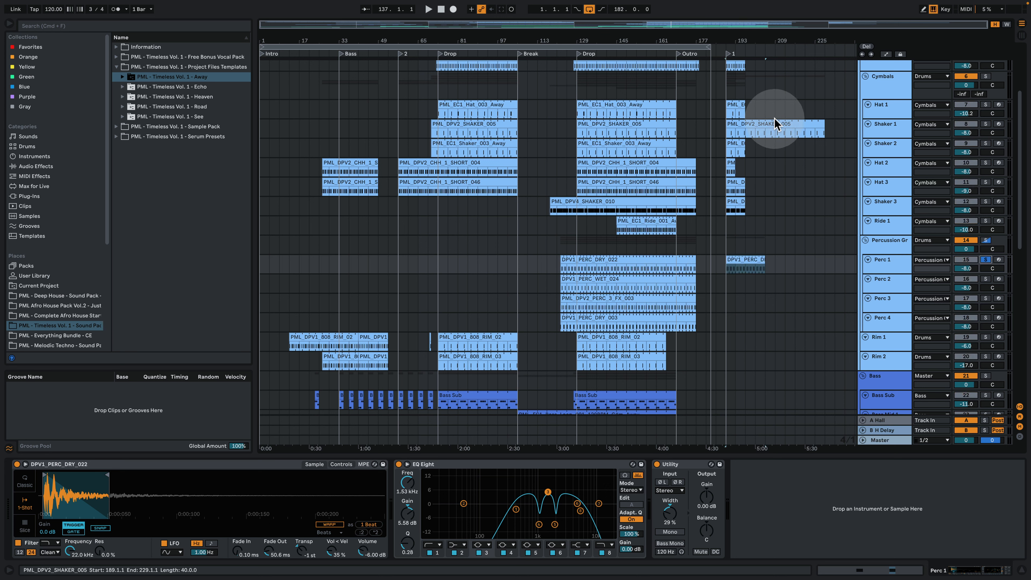
key("space")
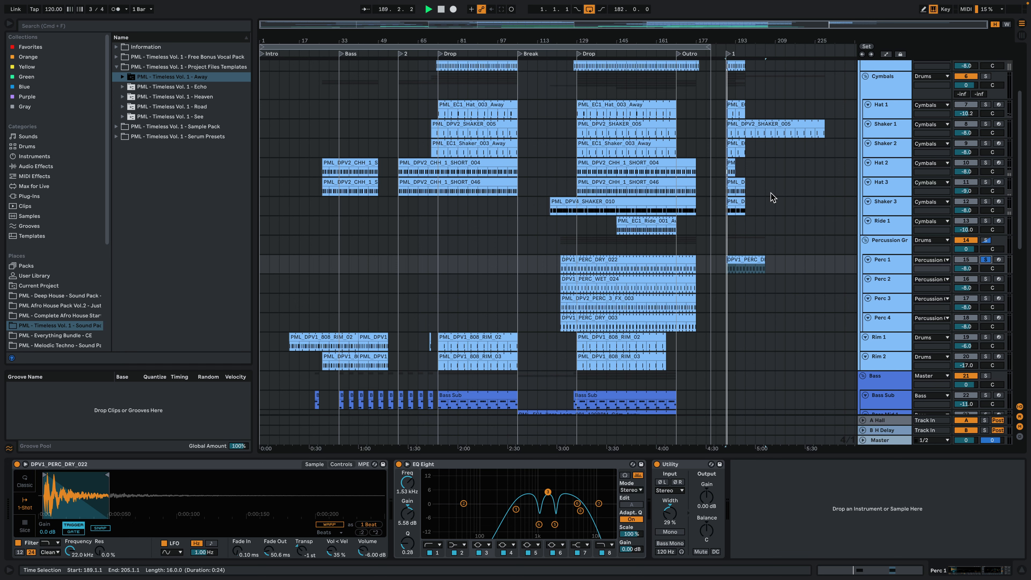
double_click(739, 267)
left_click(578, 227)
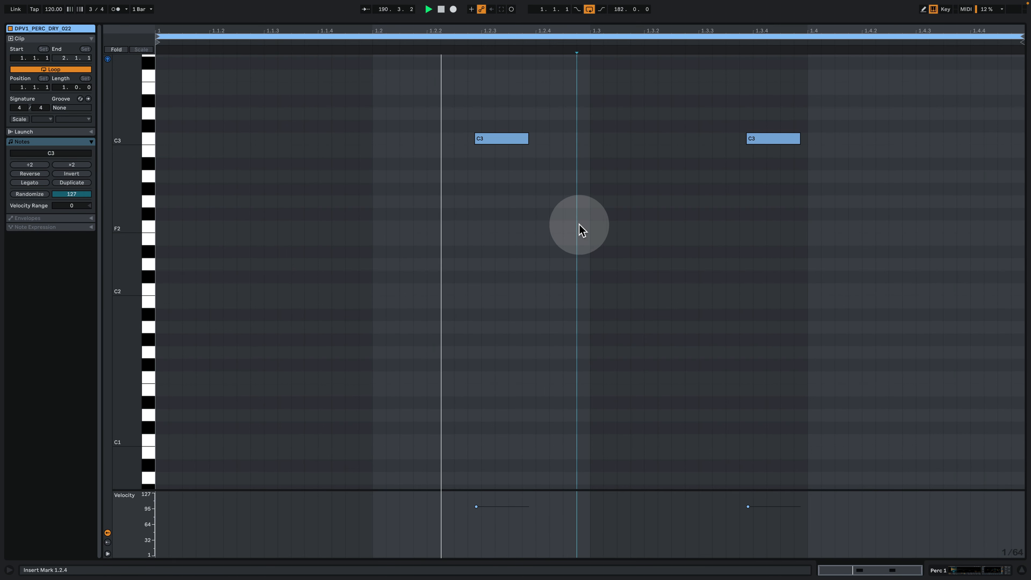
- Set the Perc 1 clip's note grid to 1/16 and replay it to check the offbeat note timing
key("space")
scroll(501, 289, "up", 3)
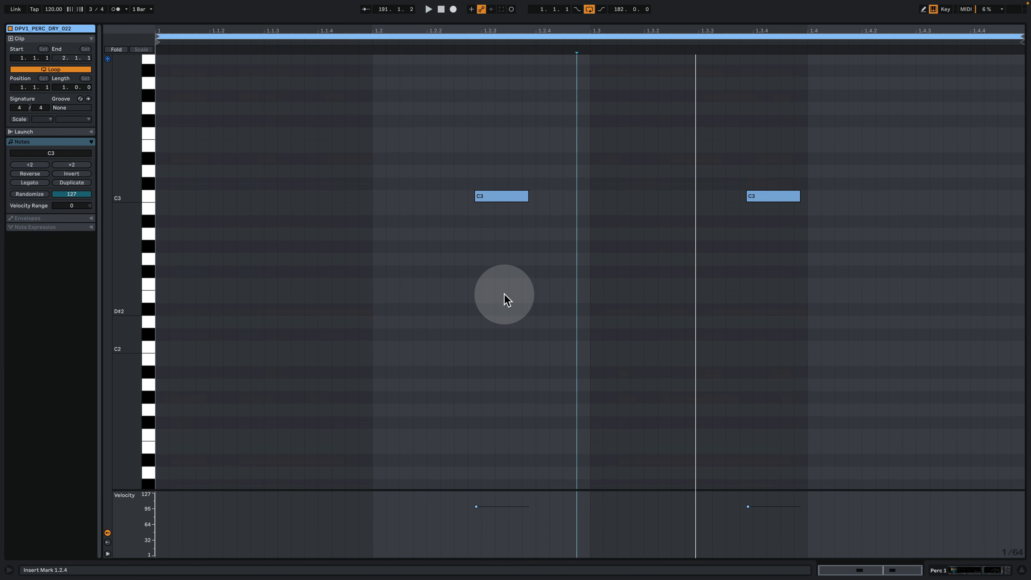
right_click(495, 281)
left_click(567, 422)
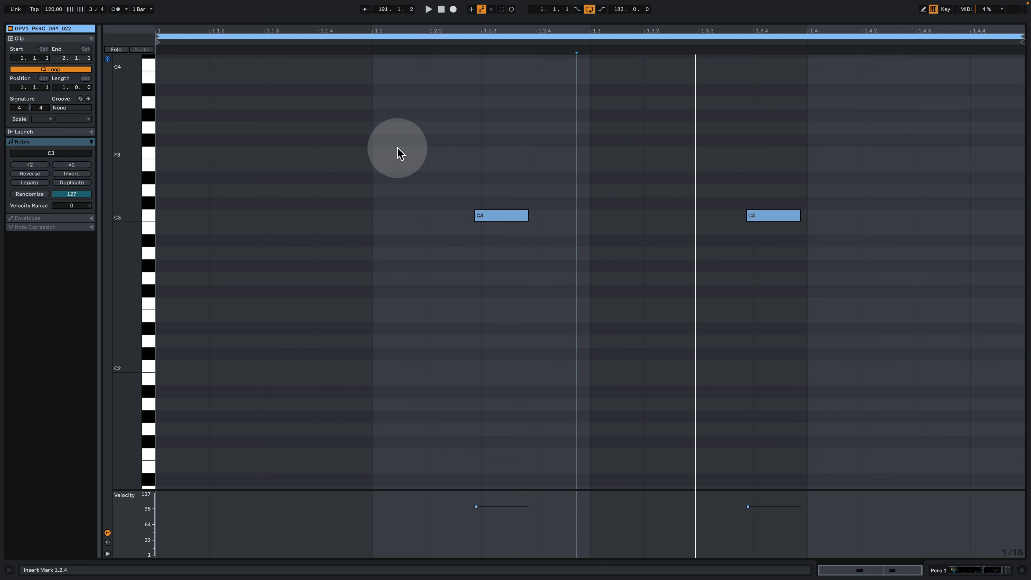
key("space")
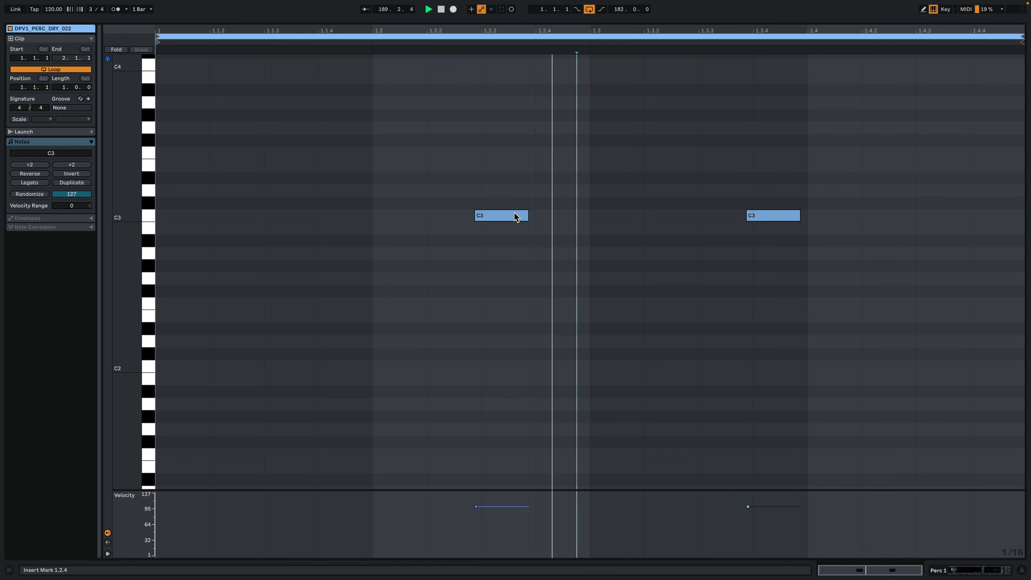
key("space")
- Solo the Kick alongside Perc 1, play from bar 189 and follow the Perc 1 notes in its clip
left_click(975, 570)
scroll(832, 288, "up", 5)
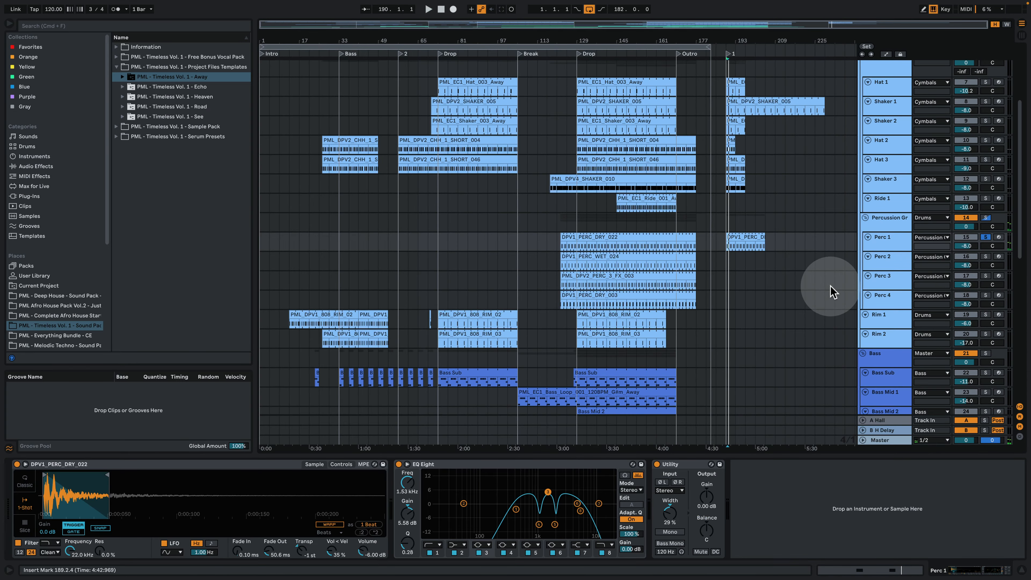
scroll(832, 291, "up", 5)
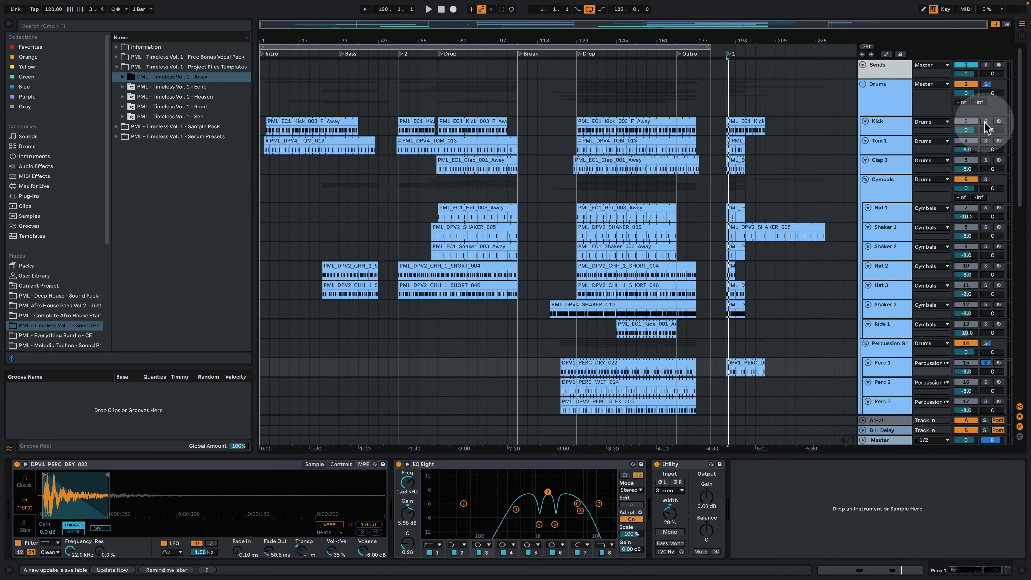
left_click(985, 122, "super")
key("space")
scroll(819, 260, "down", 3)
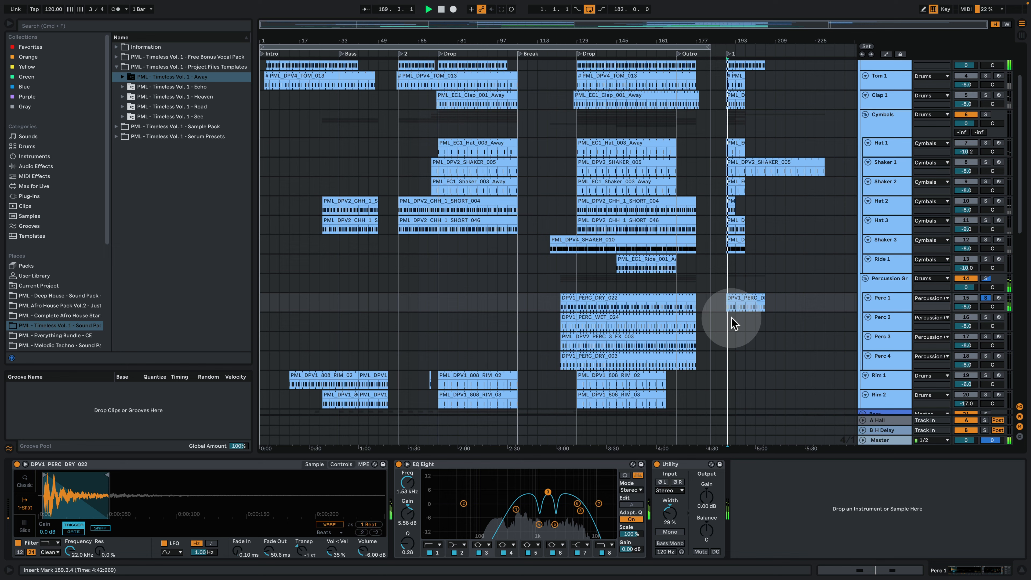
double_click(734, 296)
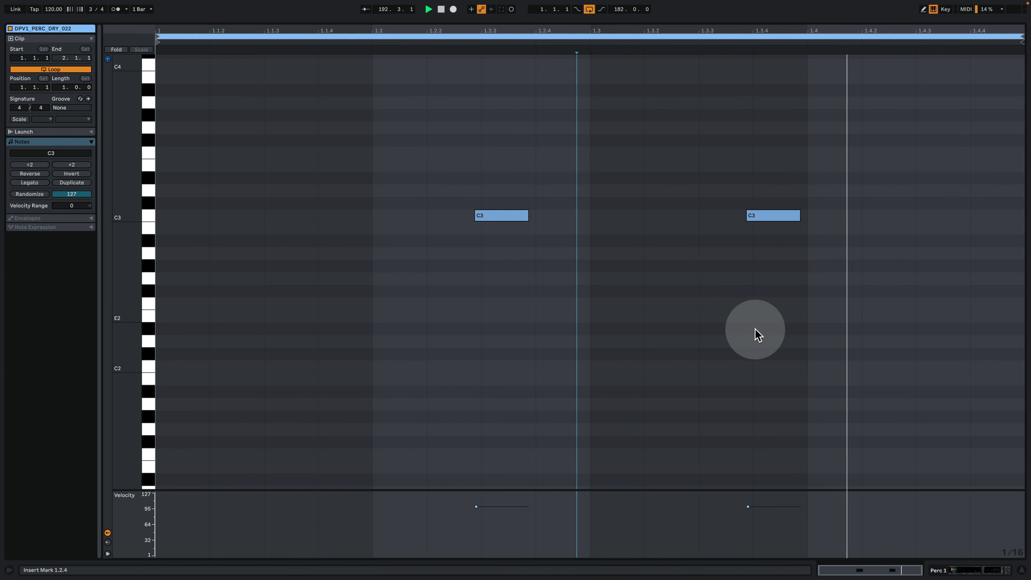
left_click(969, 569)
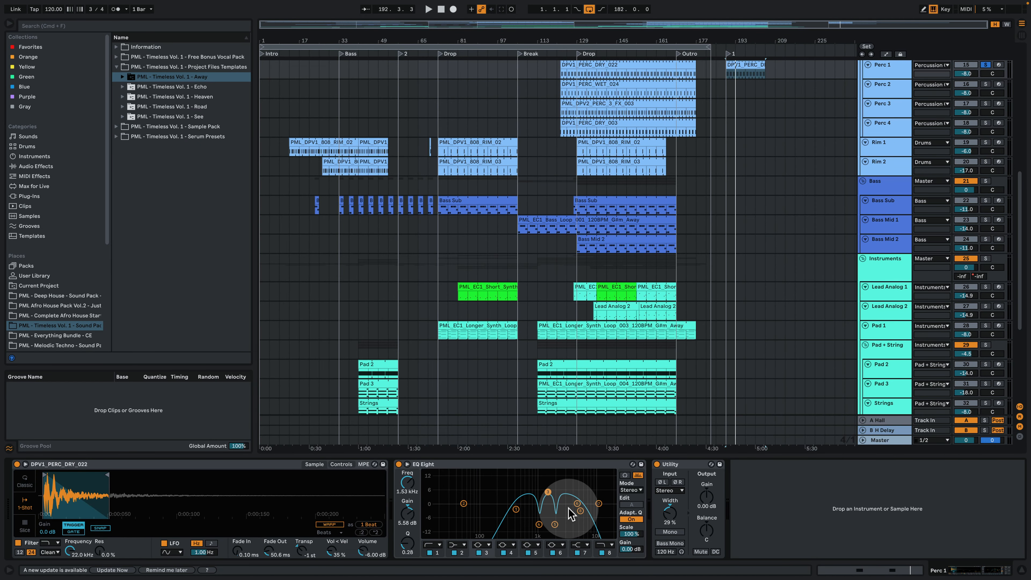
- Copy the whole Perc 2 clip to bar 189
scroll(709, 248, "up", 4)
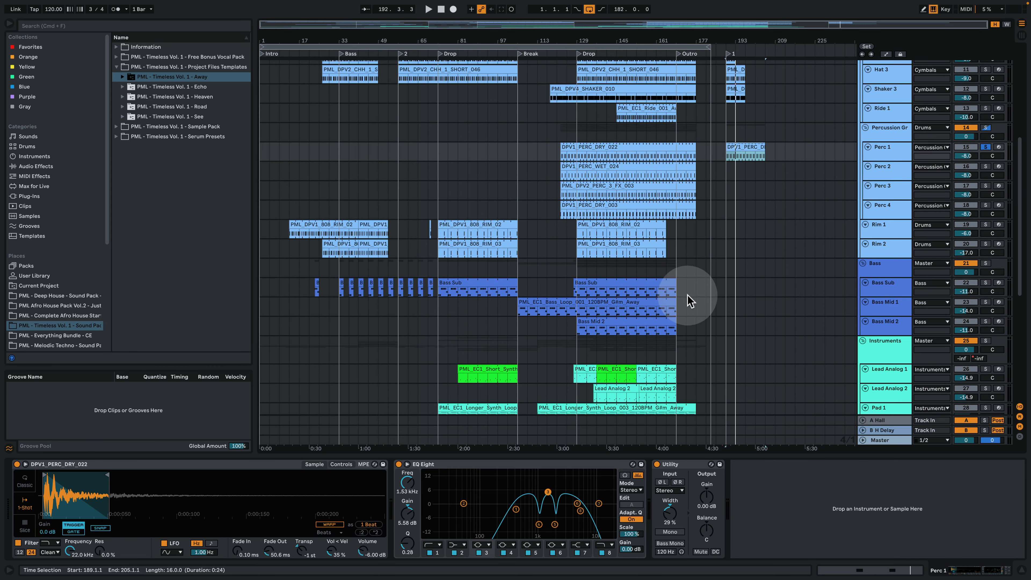
left_click(622, 166)
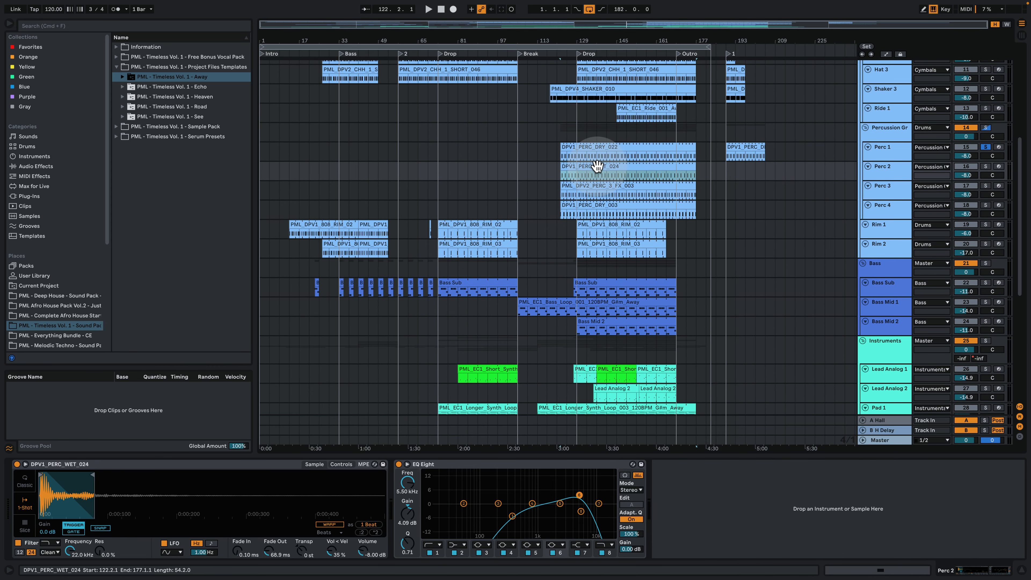
left_click_drag(597, 165, 763, 170)
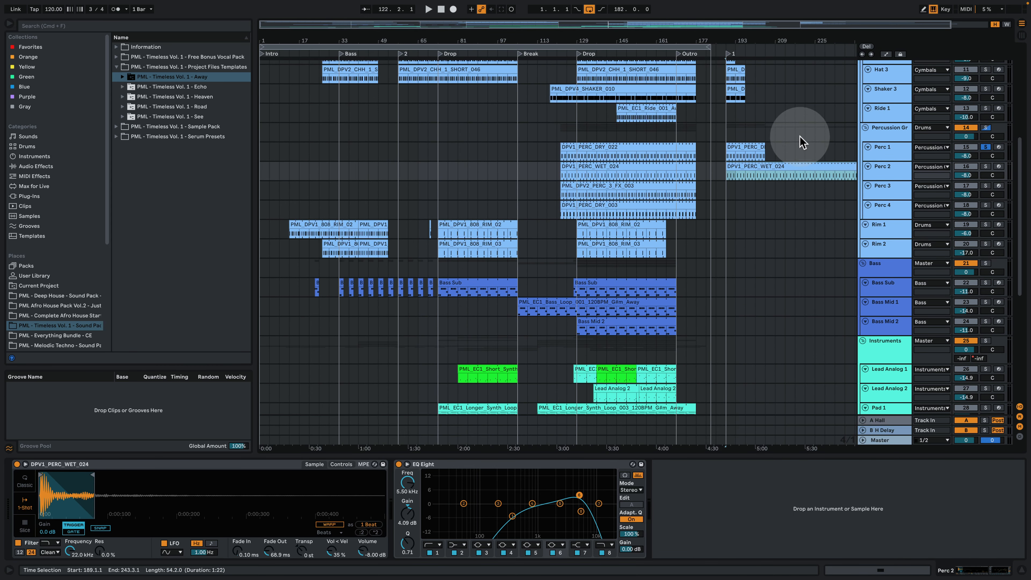
- Solo Perc 2 and play it from bar 189, first alone and again with Perc 1 also soloed
left_click(984, 165)
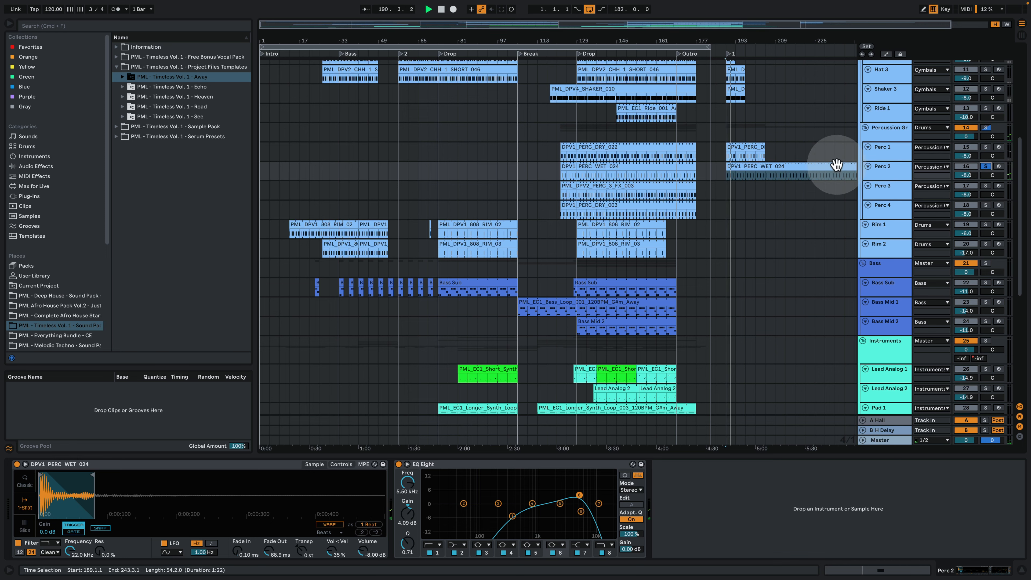
left_click(896, 166)
scroll(748, 118, "up", 10)
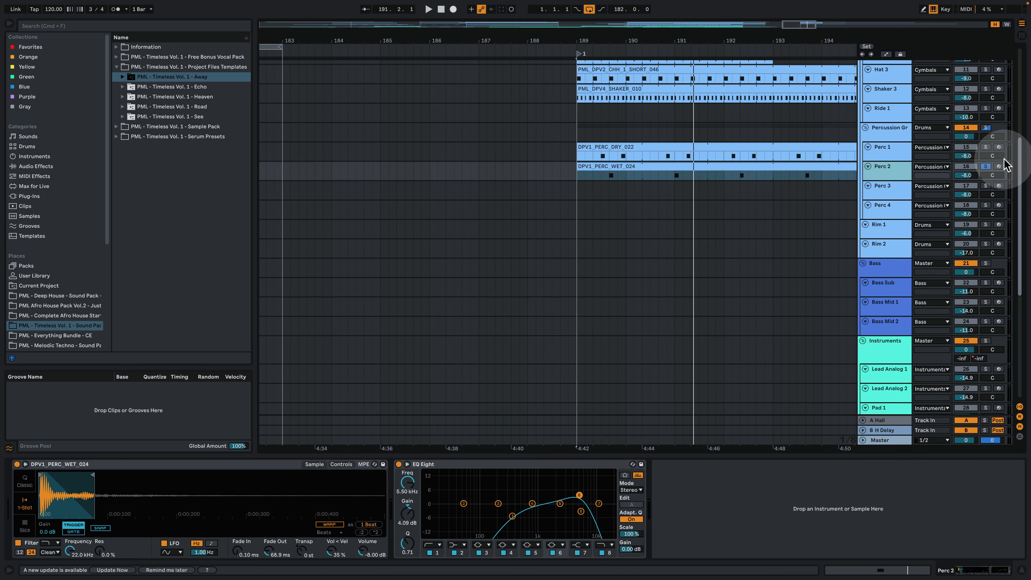
left_click(580, 178)
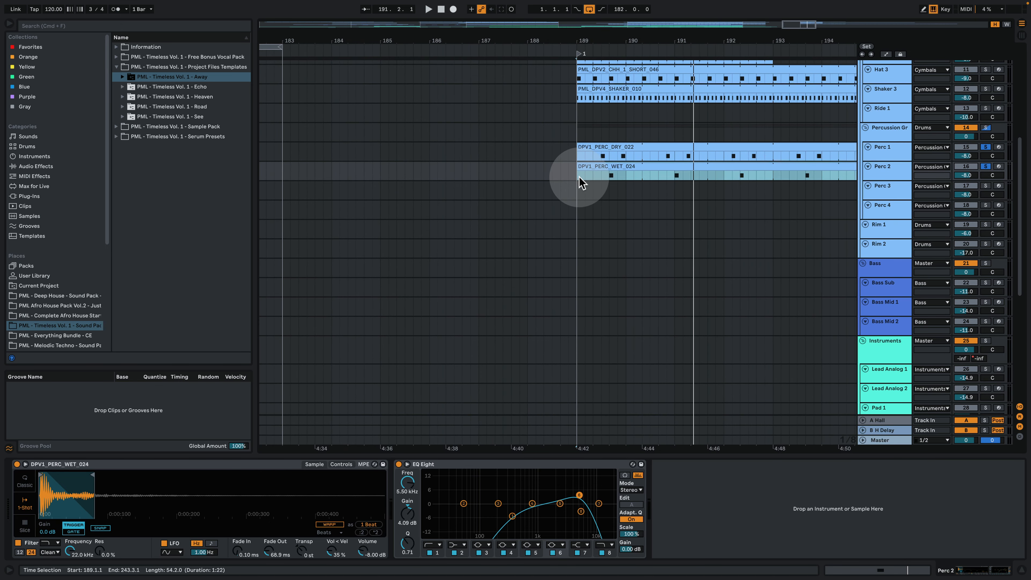
key("space")
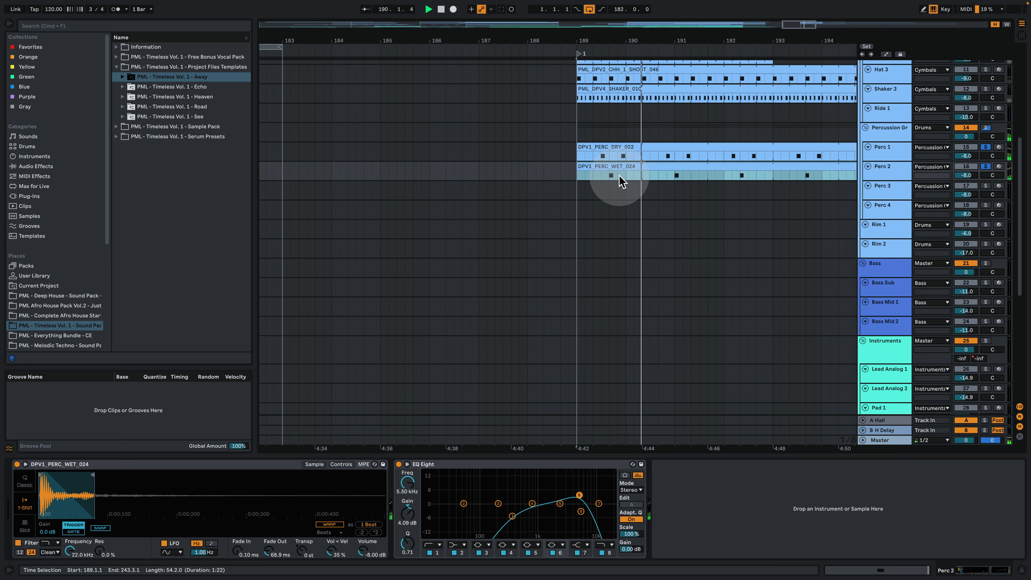
- Add the Kick to the soloed Perc 1 and Perc 2 tracks
scroll(649, 203, "up", 3)
scroll(695, 229, "up", 5)
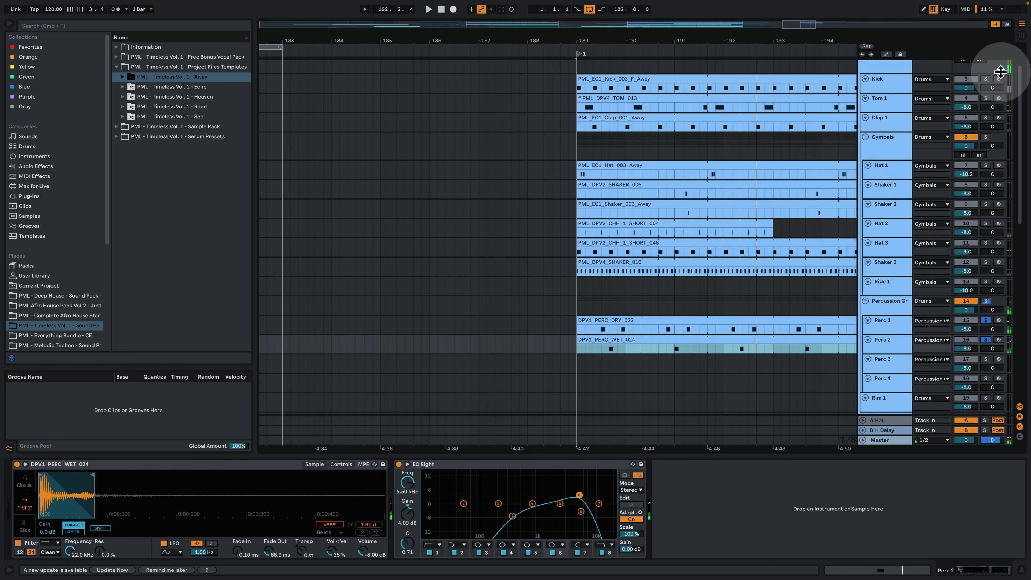
left_click(987, 79)
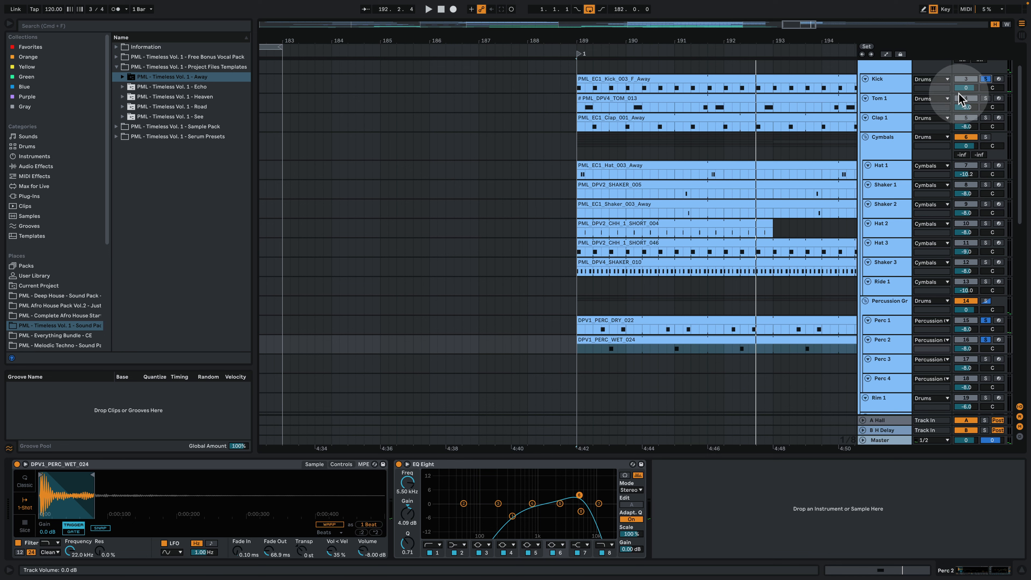
- Play the soloed Kick, Perc 1 and Perc 2 together and examine the note's timing inside the Perc 2 clip
key("space")
left_click(621, 51)
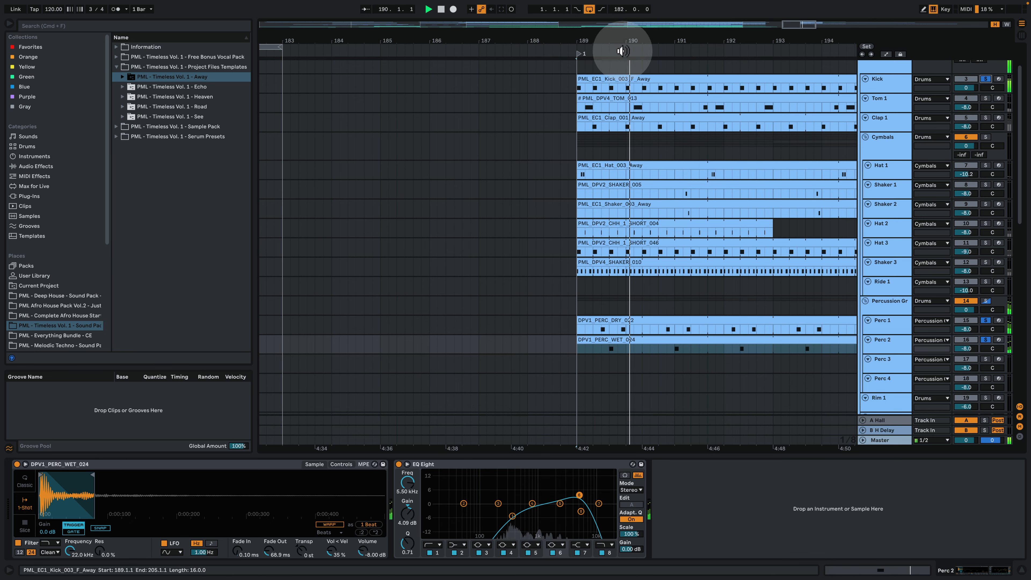
left_click_drag(625, 38, 516, 37)
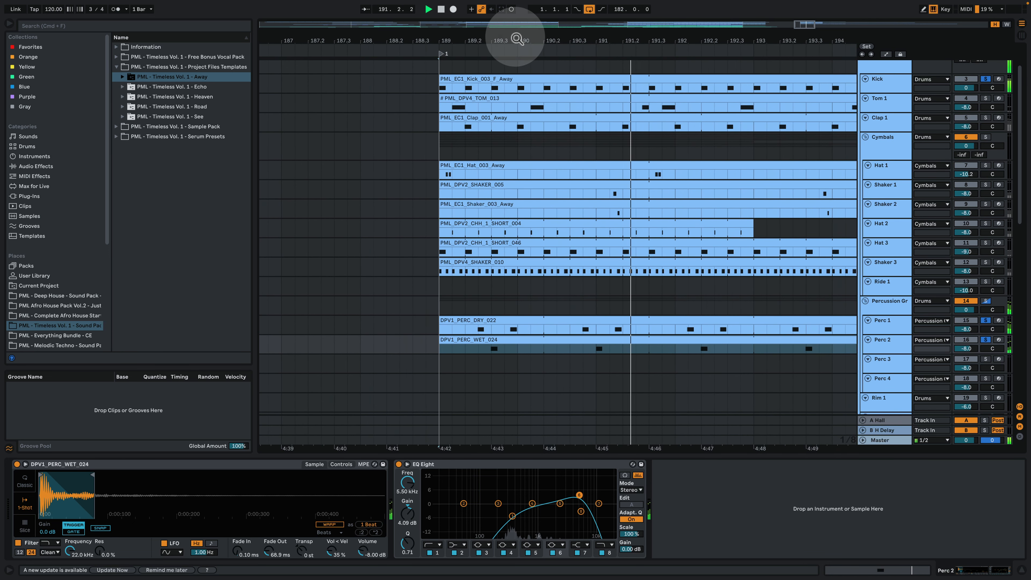
double_click(626, 343)
left_click(599, 303)
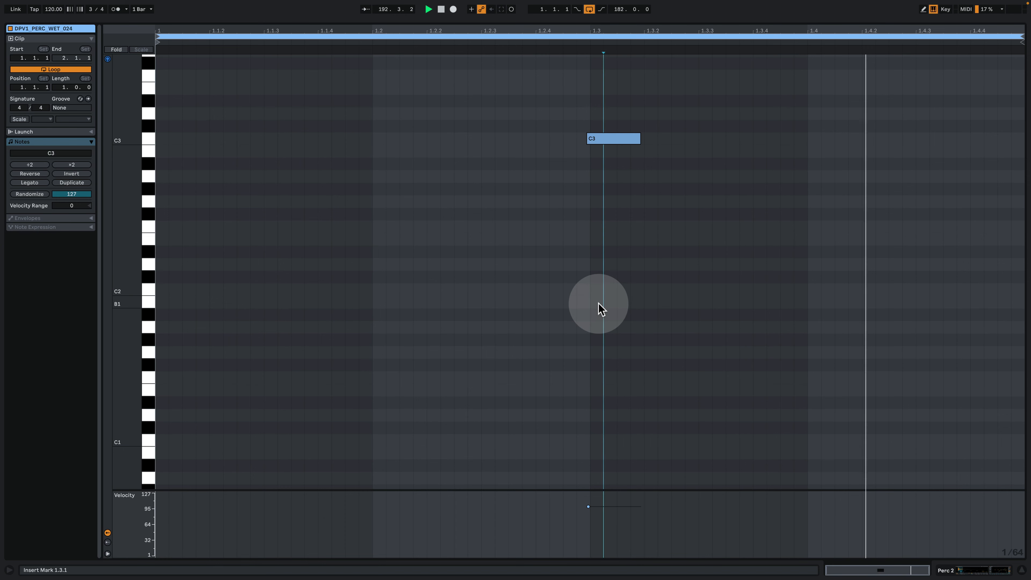
scroll(624, 281, "up", 4)
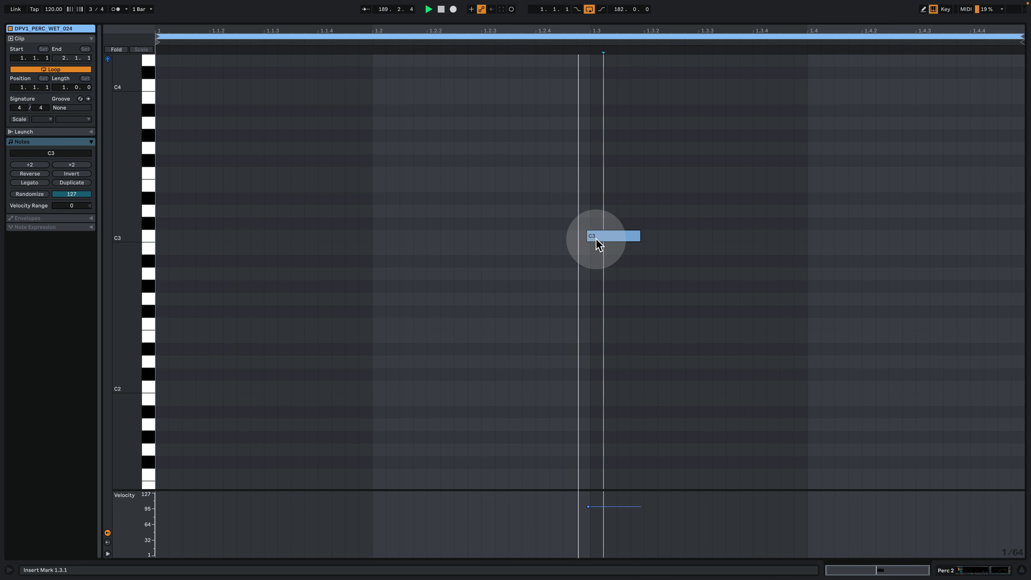
left_click(952, 569)
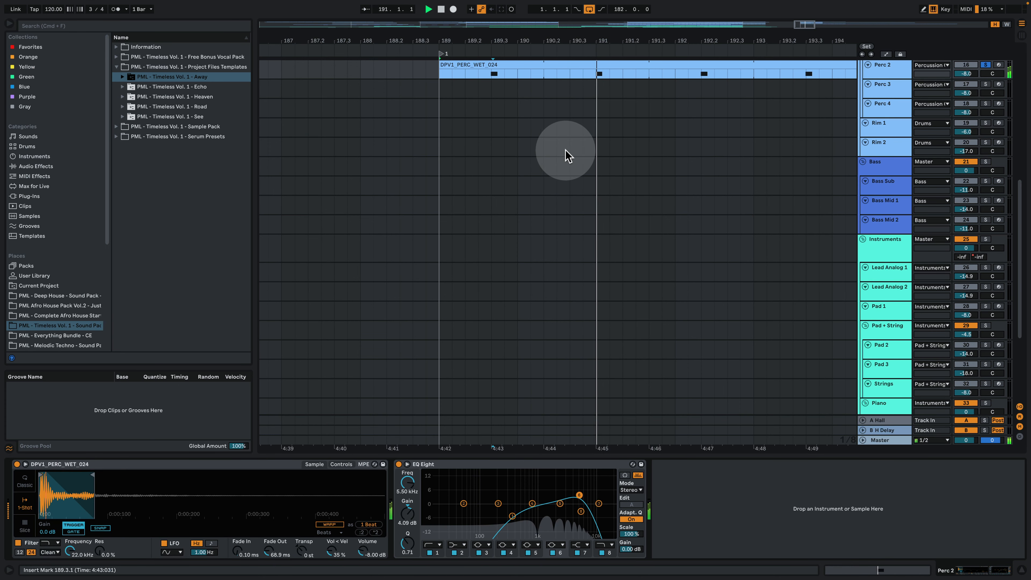
- Stop playback and copy the outro sections of the Perc 3 and Perc 4 clips, starting at bar 169, to bar 189
left_click_drag(576, 40, 547, 19)
scroll(548, 189, "up", 4)
key("space")
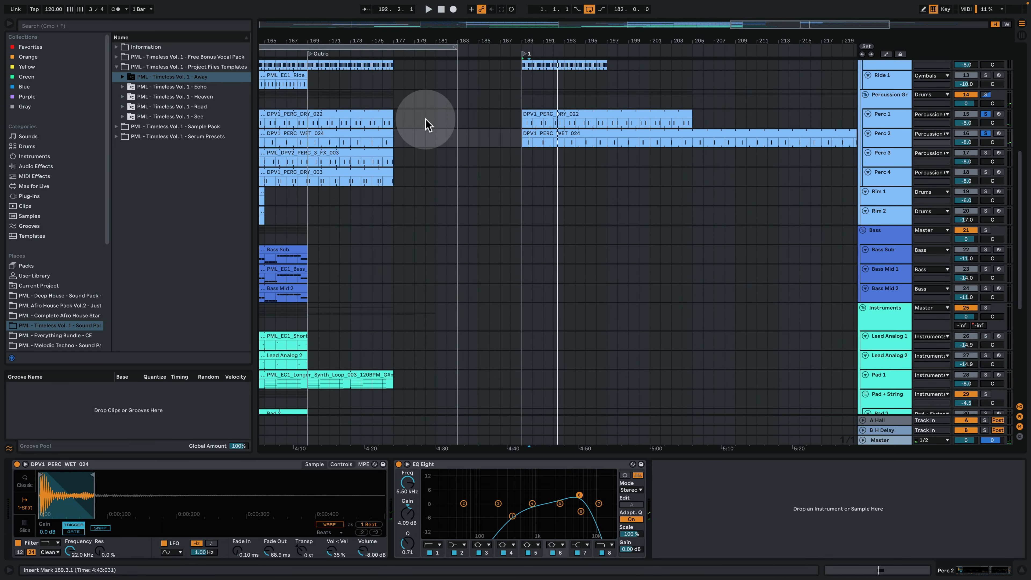
left_click_drag(401, 158, 315, 156)
left_click(316, 155)
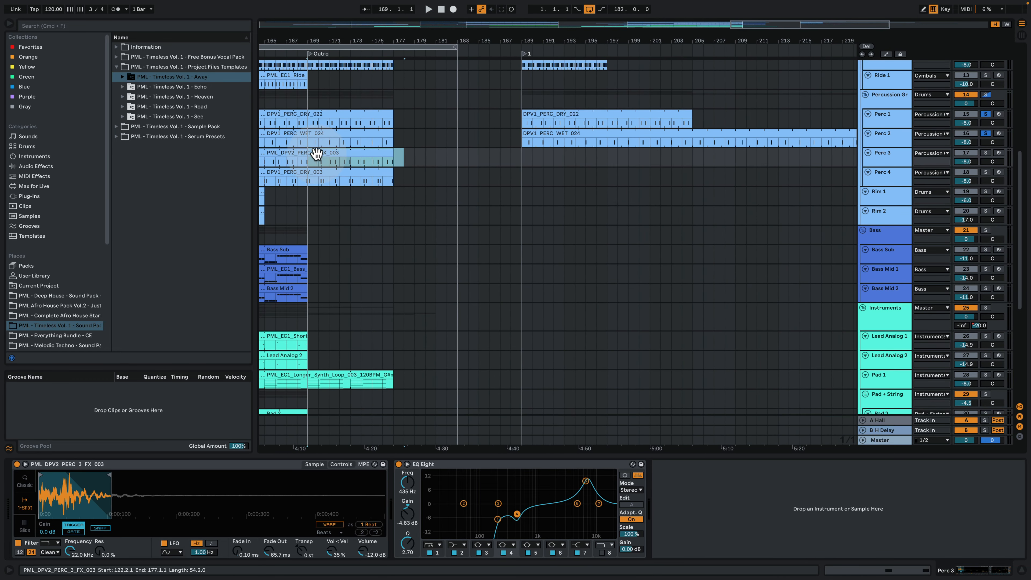
left_click_drag(534, 152, 532, 152)
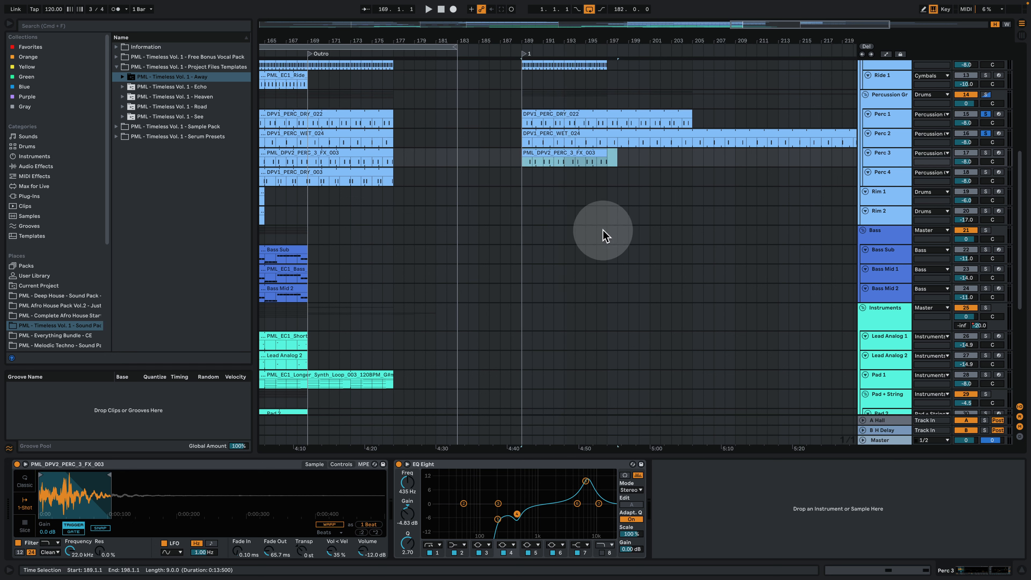
left_click_drag(420, 181, 537, 178)
- Compare the four percussion patterns from bar 189, solo Perc 3 and play it from 189.3
left_click_drag(529, 37, 535, 83)
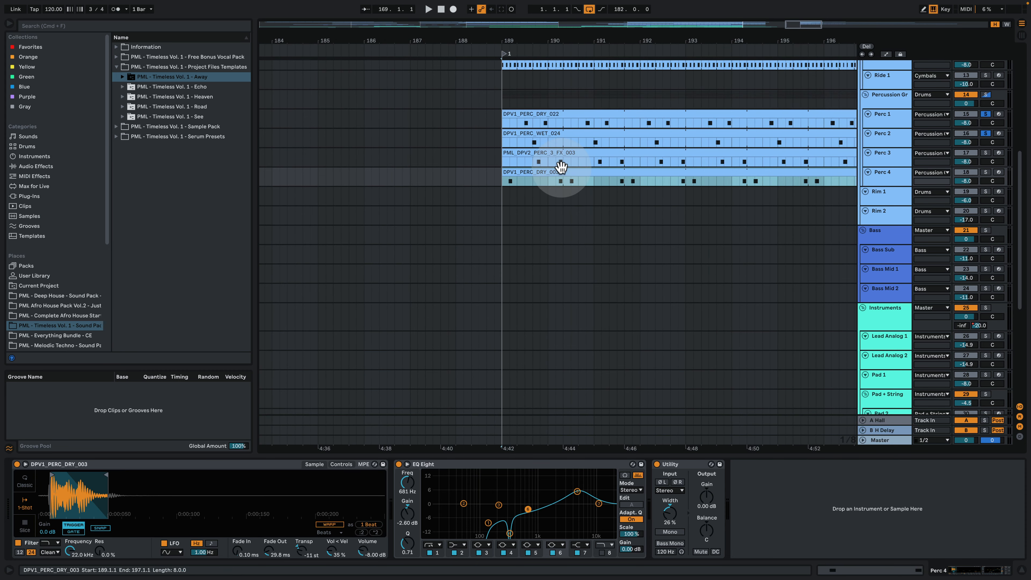
scroll(576, 190, "up", 1)
left_click_drag(548, 37, 452, 78)
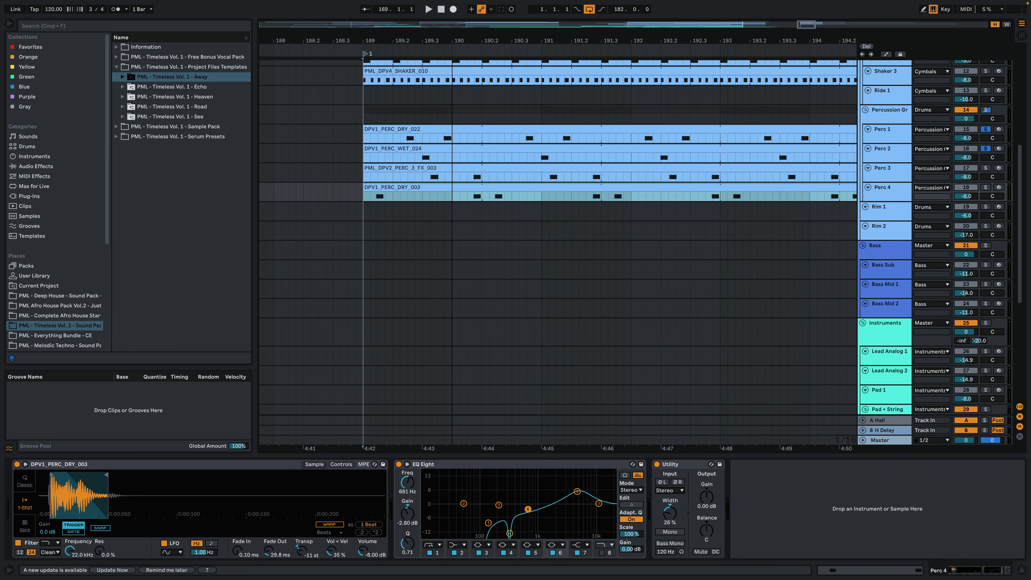
scroll(426, 179, "up", 1)
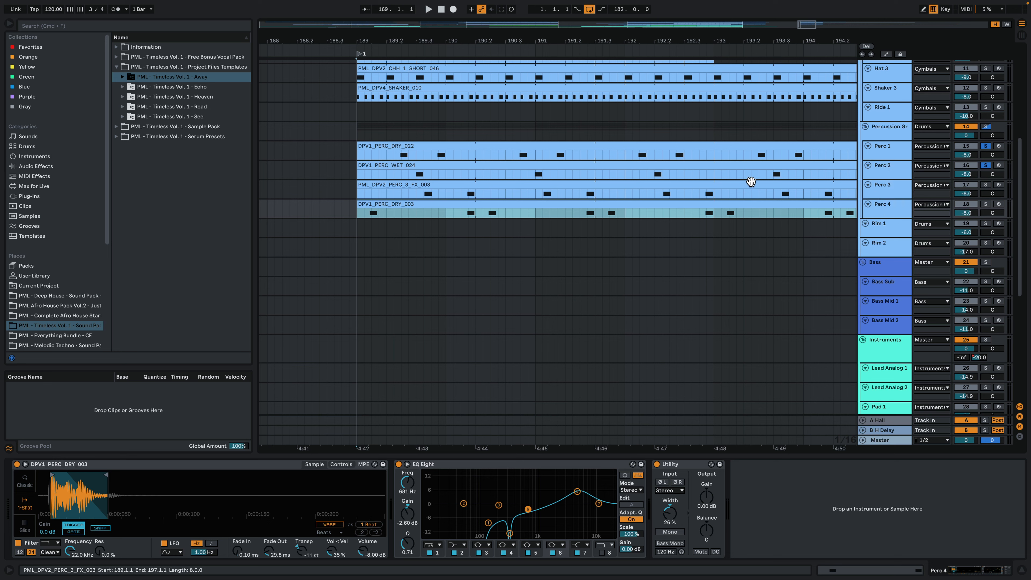
left_click(420, 194)
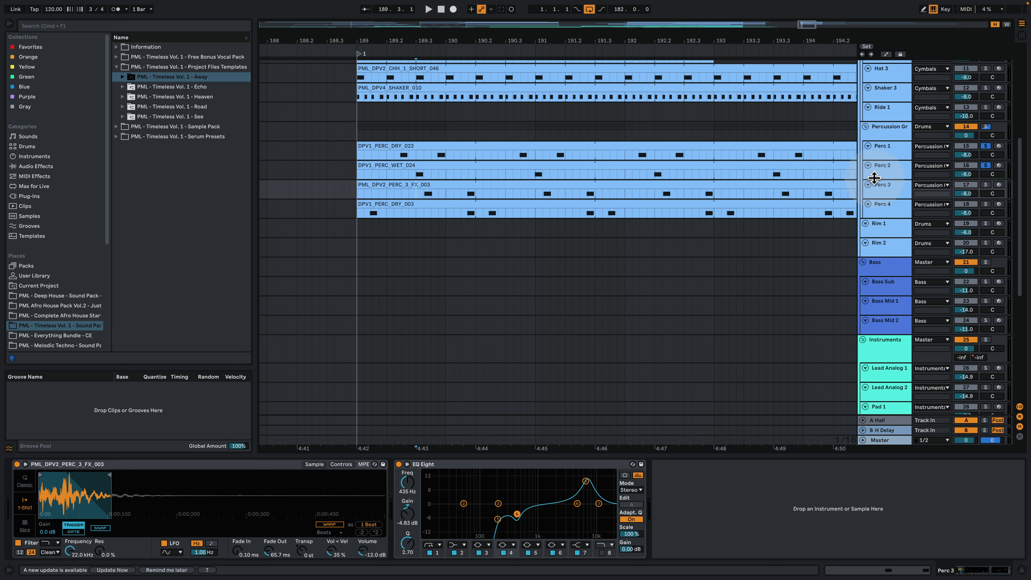
left_click(986, 186)
scroll(489, 148, "up", 3)
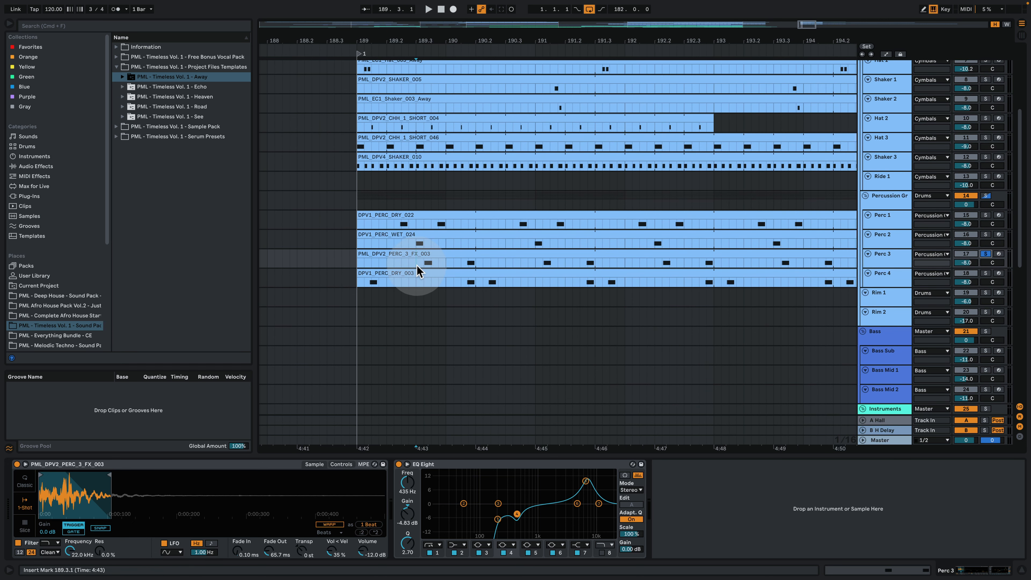
key("space")
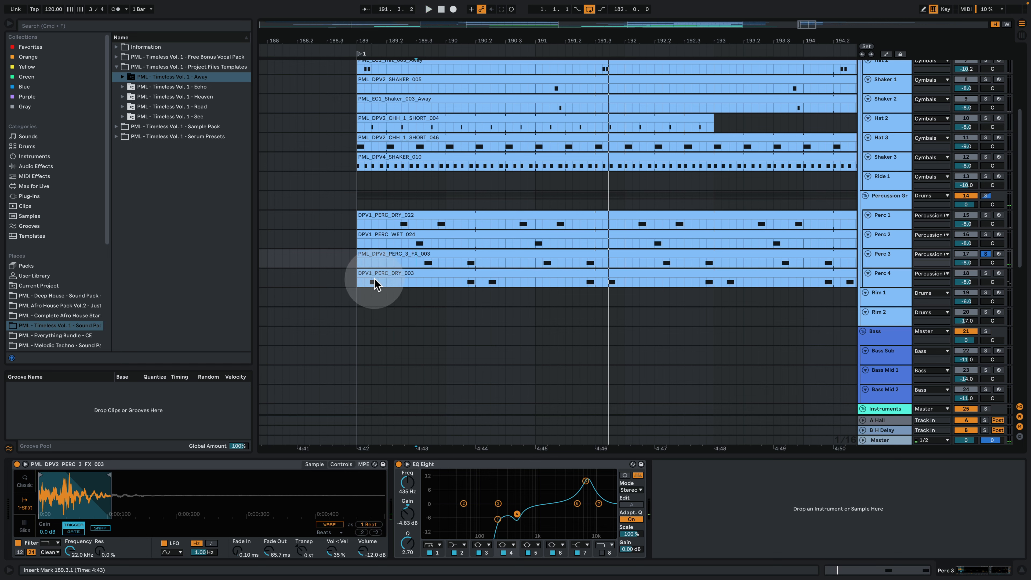
- Place the playback start at 189.1.2 in the Perc 4 clip, solo Perc 4 and play it
left_click(361, 280)
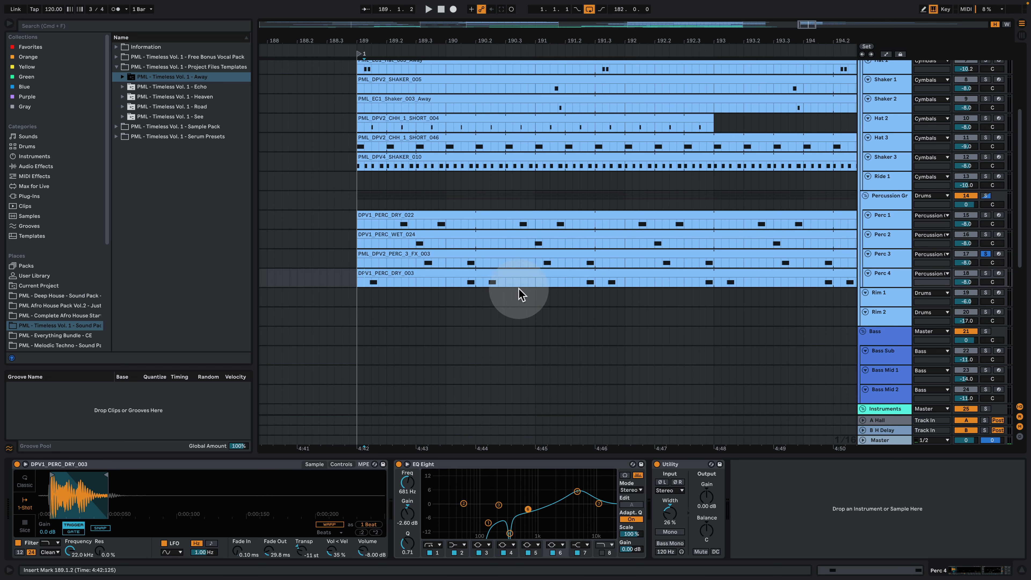
key("space")
left_click(986, 273)
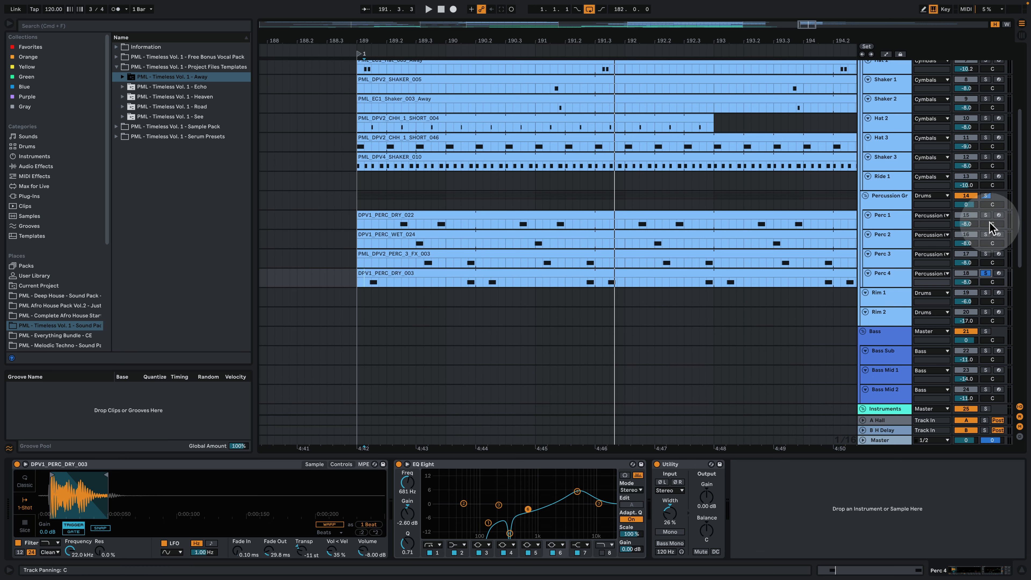
- Add Perc 3, Perc 2 and Perc 1 to the soloed Perc 4 and play all four percussion tracks together
left_click(985, 254, "super")
left_click(986, 235, "super")
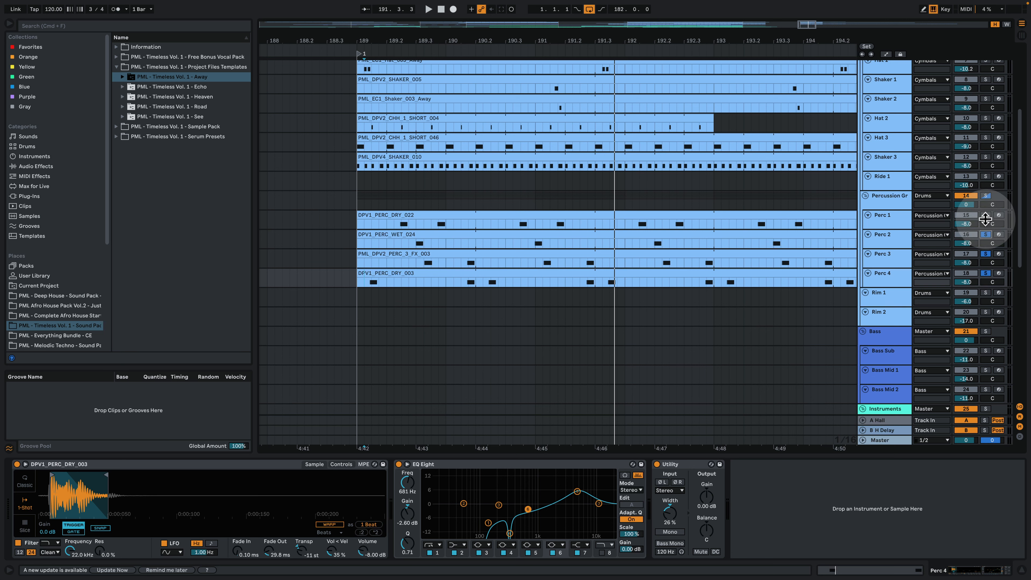
left_click(986, 217, "super")
key("space")
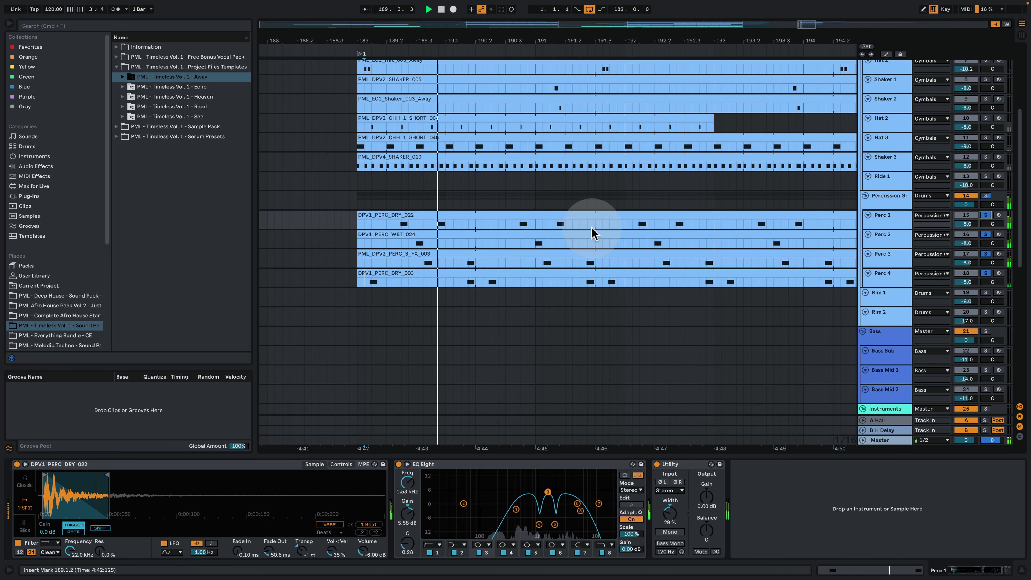
left_click_drag(429, 35, 372, 41)
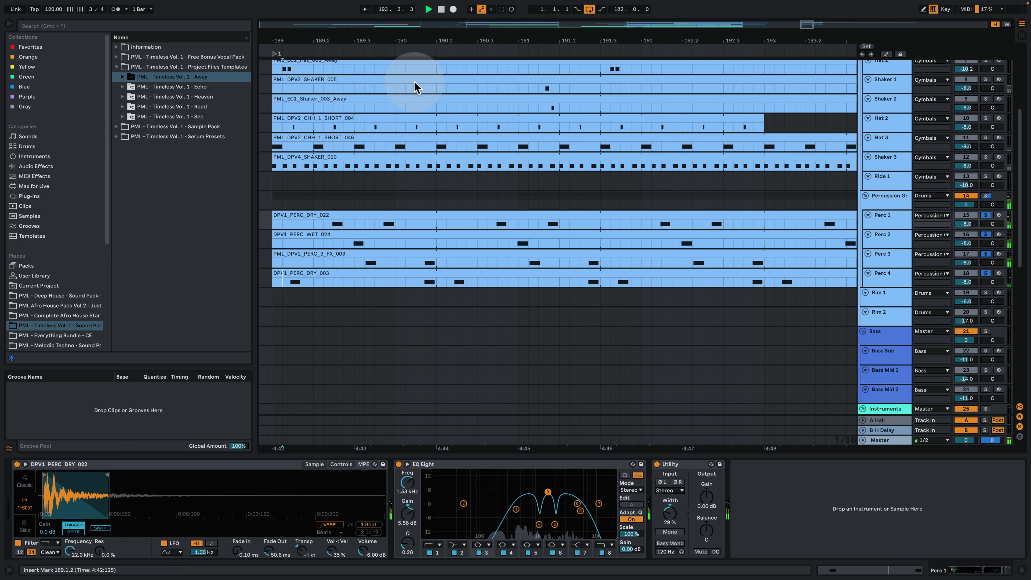
- Add the Kick and Tom 1 to the four soloed percussion tracks and play them together from the start of bar 189
scroll(782, 189, "up", 5)
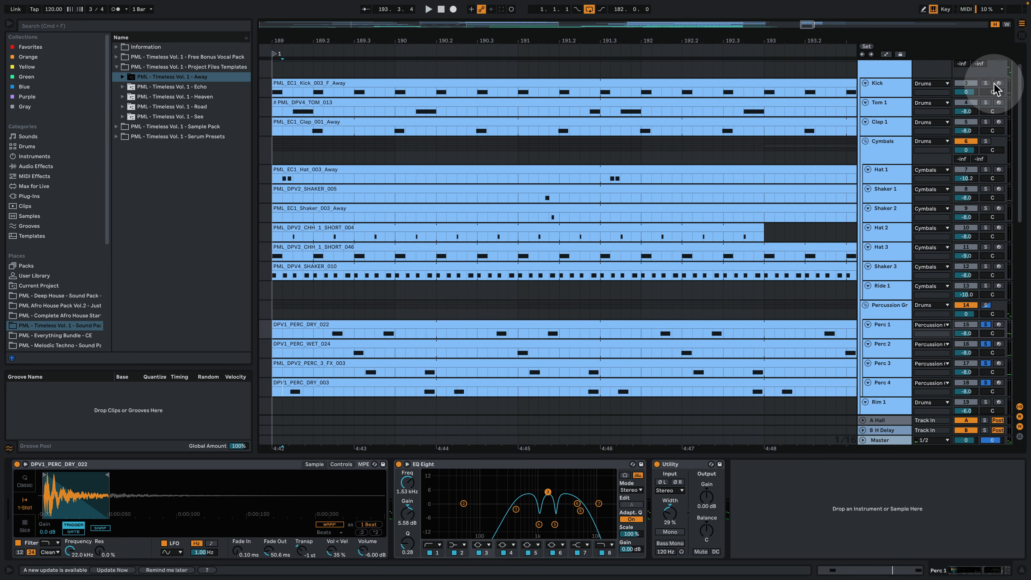
left_click(986, 83)
key("space")
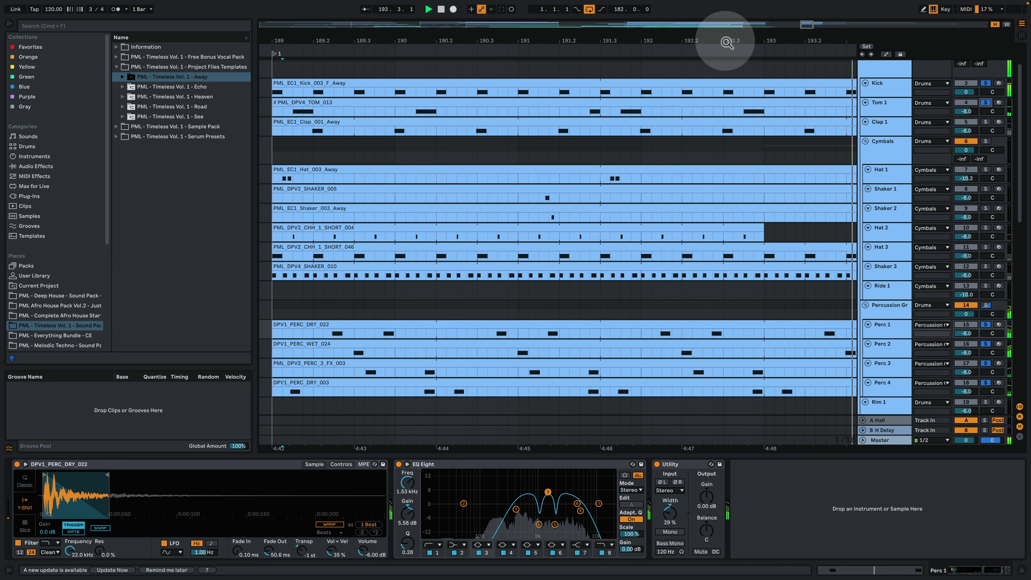
left_click_drag(725, 41, 515, 41)
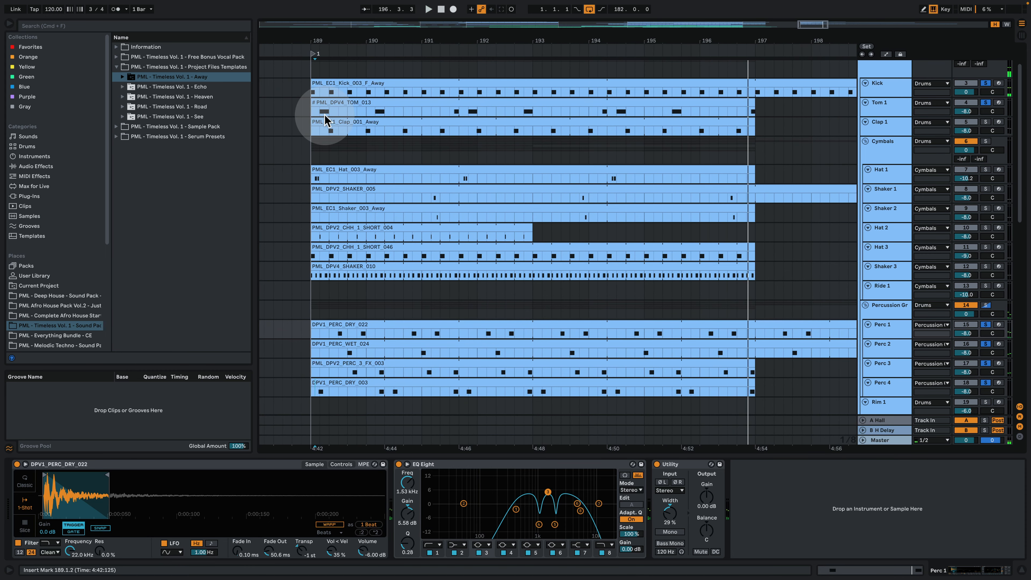
- Set the playback start to 189.1.1, play the groove and add the Cymbals group to the soloed tracks
left_click(312, 113)
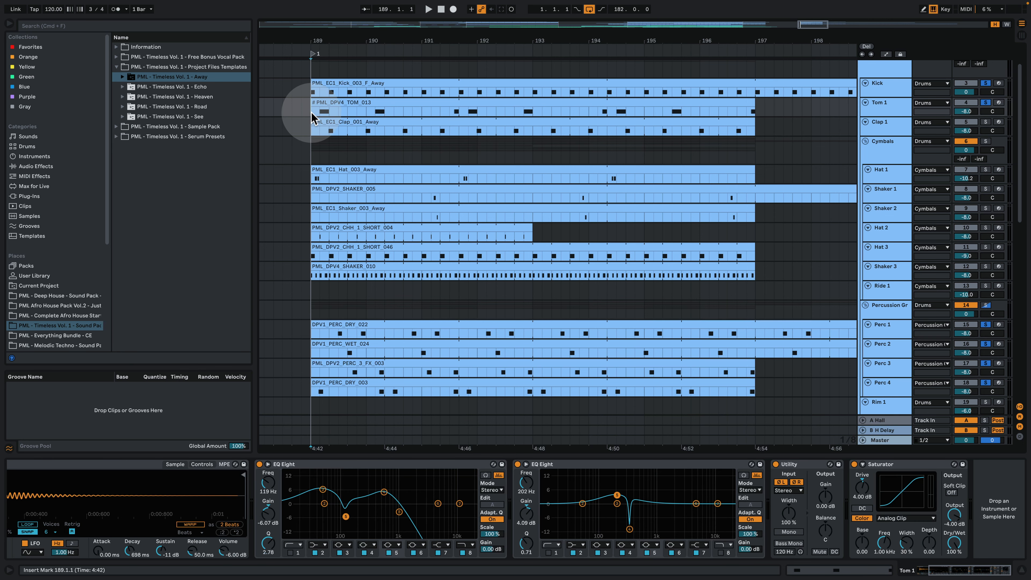
key("space")
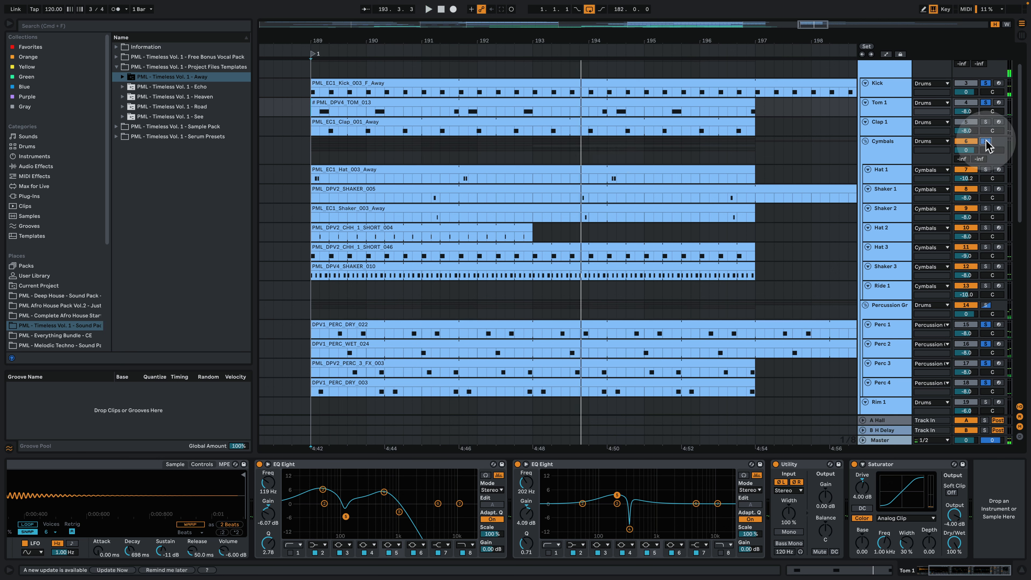
left_click(892, 147)
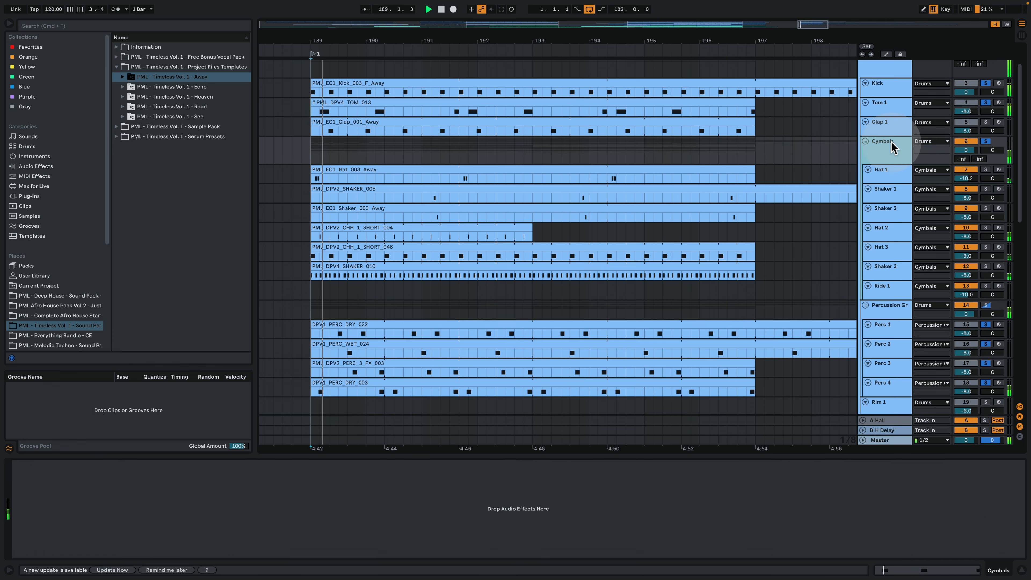
- Examine the note timing in the Perc 4 clip and set its editor to a fixed 1/32 grid
double_click(562, 381)
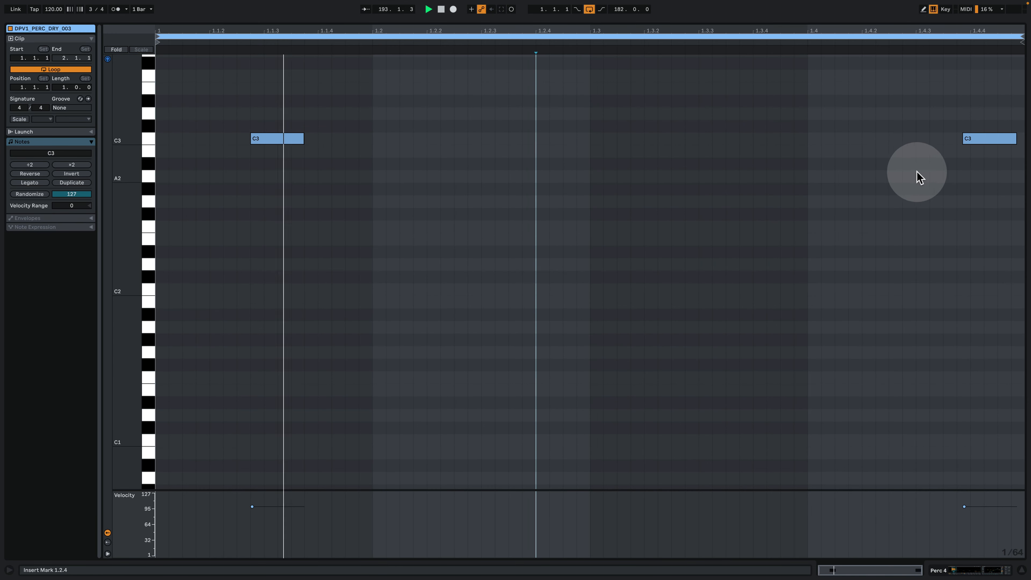
scroll(792, 268, "up", 2)
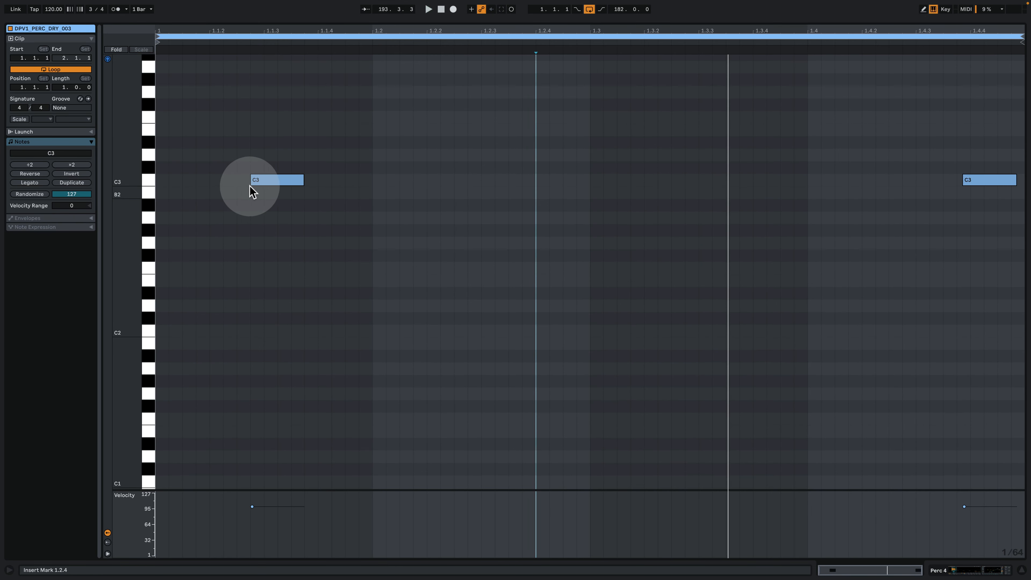
right_click(252, 224)
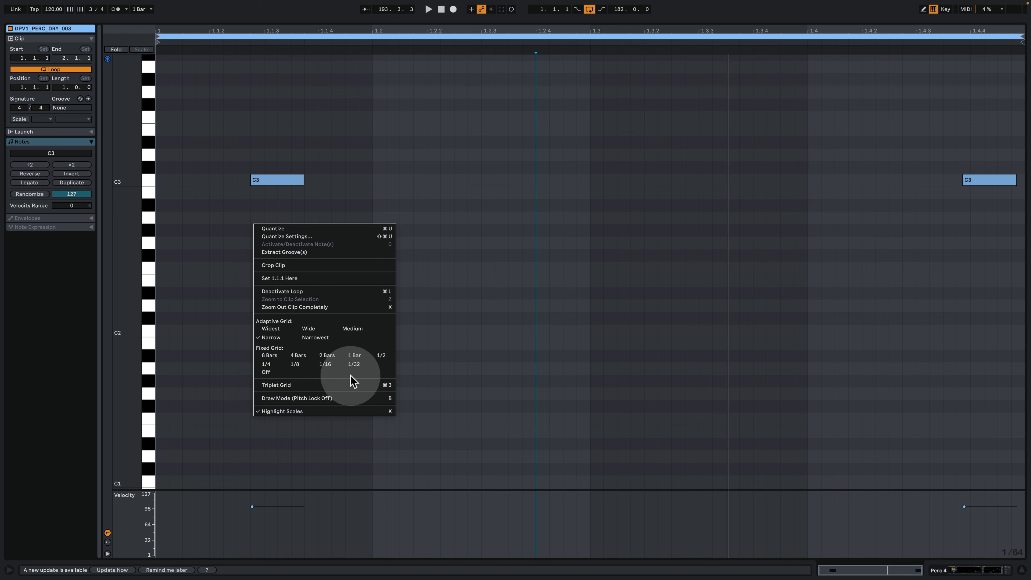
left_click(352, 365)
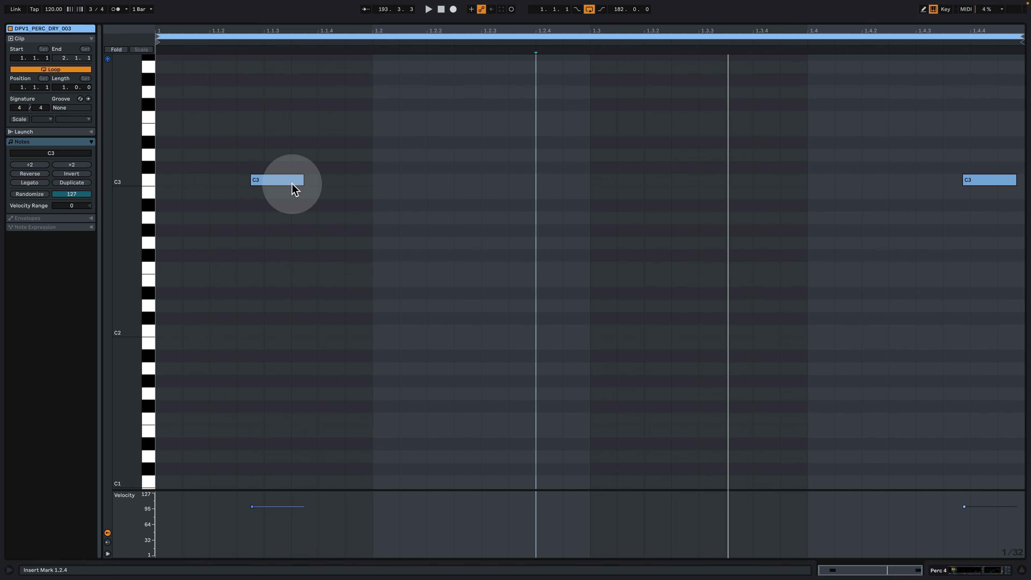
left_click(982, 575)
- Examine the timing of both notes in the Perc 3 clip and review the drum, cymbal and percussion layers in the arrangement
scroll(644, 299, "up", 5)
left_click(563, 167)
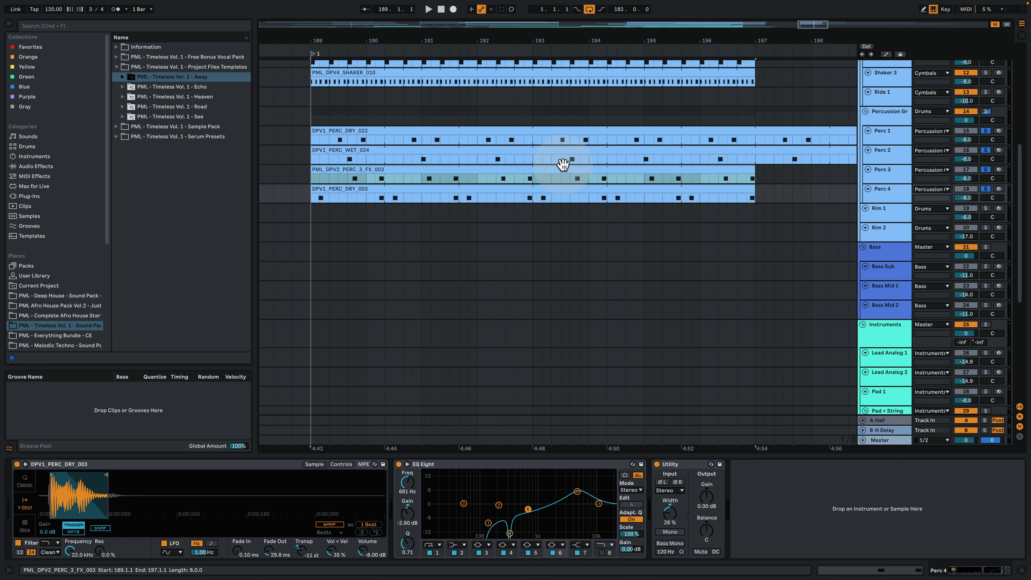
double_click(563, 166)
left_click(668, 129)
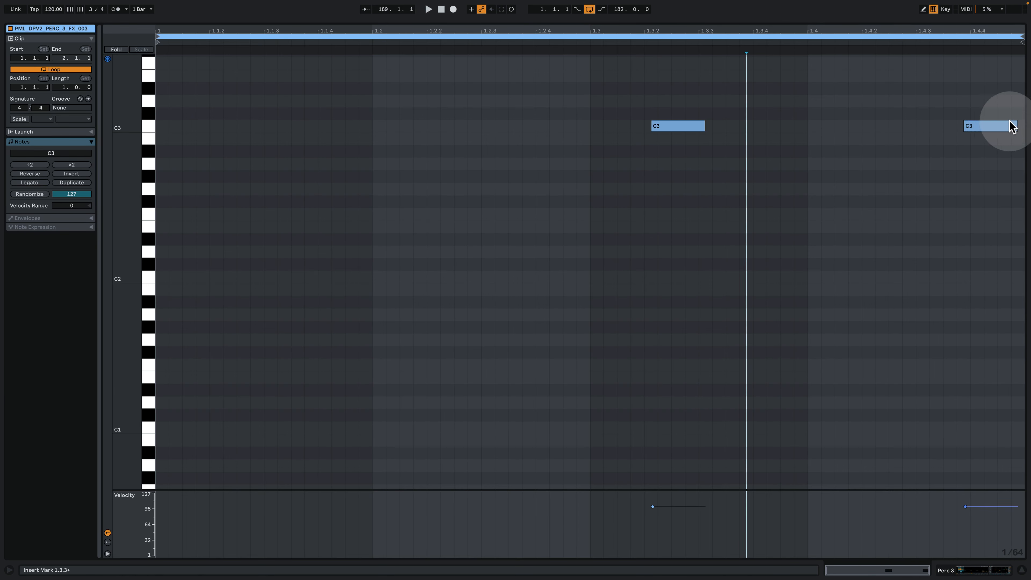
left_click(1000, 127)
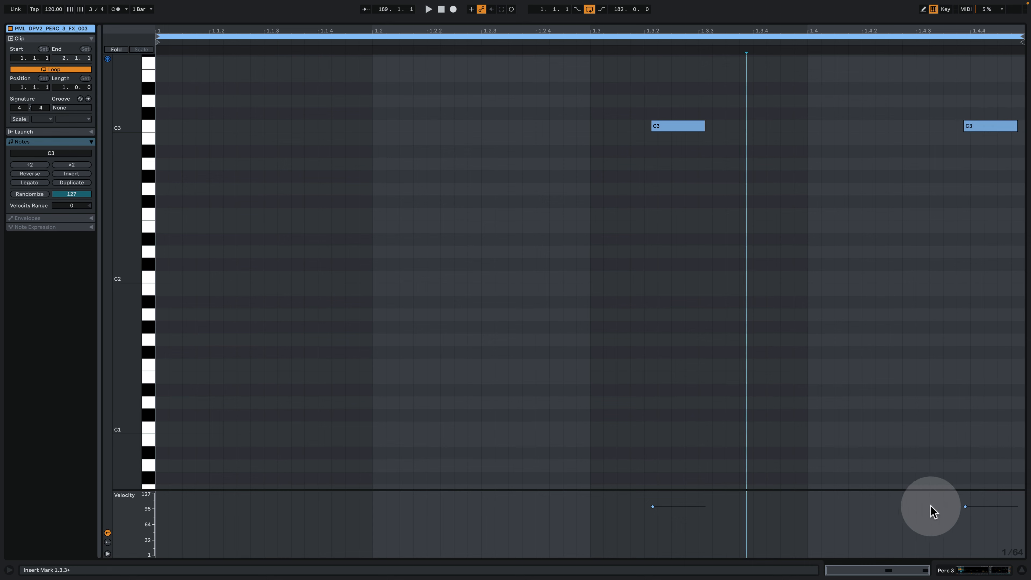
left_click(951, 572)
scroll(661, 134, "up", 3)
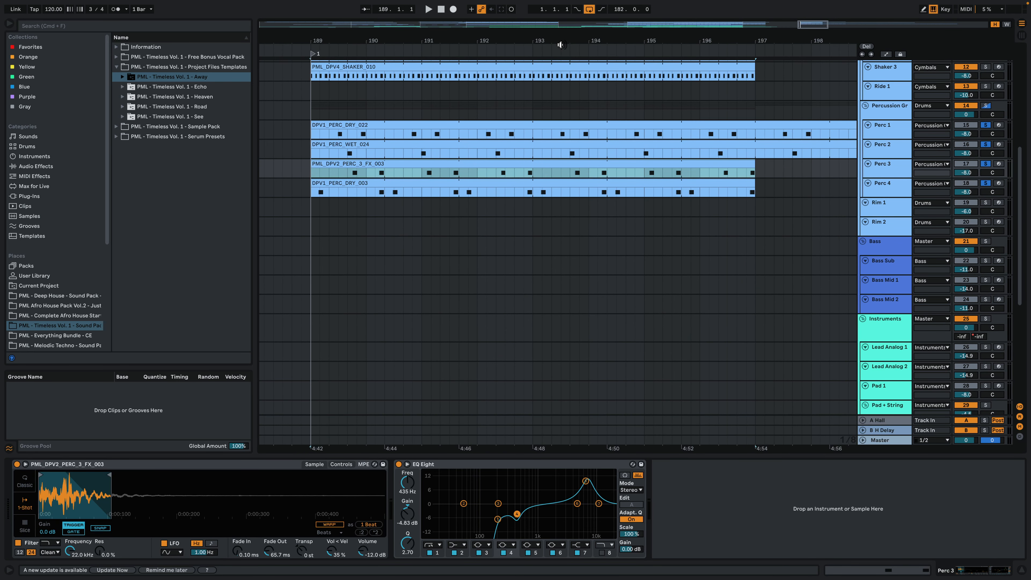
scroll(554, 205, "up", 5)
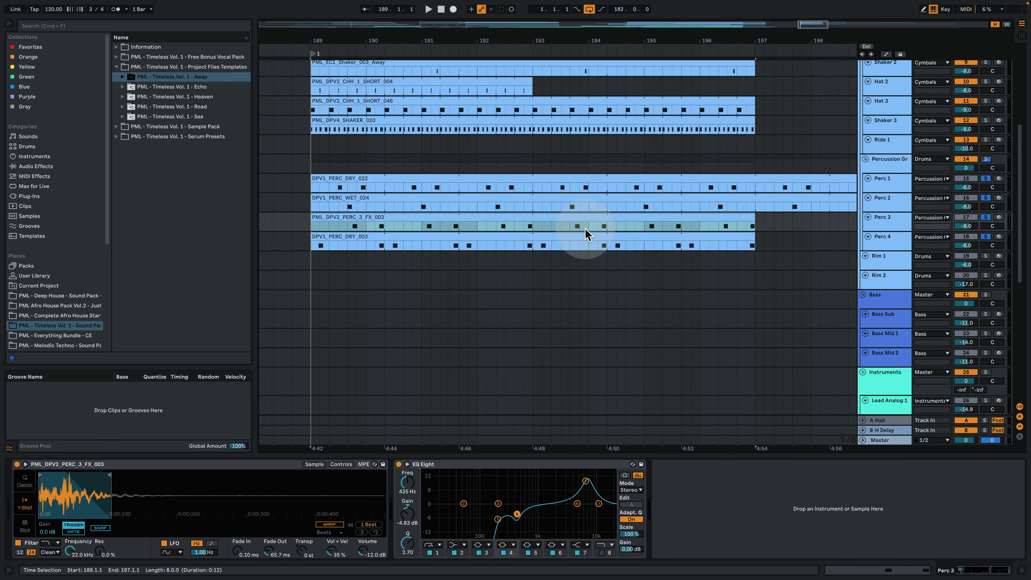
scroll(550, 236, "up", 2)
scroll(755, 214, "up", 2)
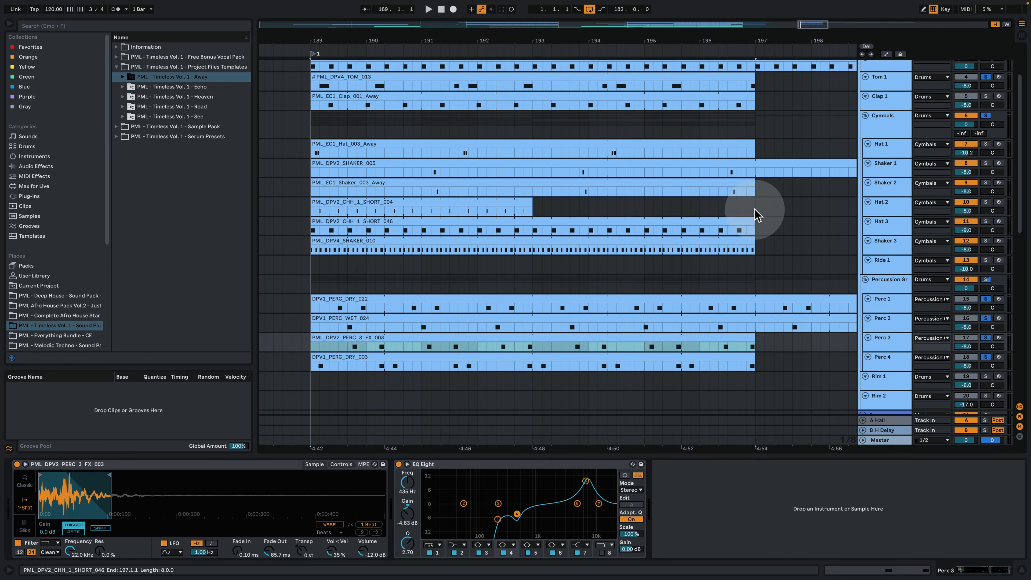
- Clear the solos on all drum and percussion tracks and play the full groove from bar 189
scroll(779, 233, "down", 2)
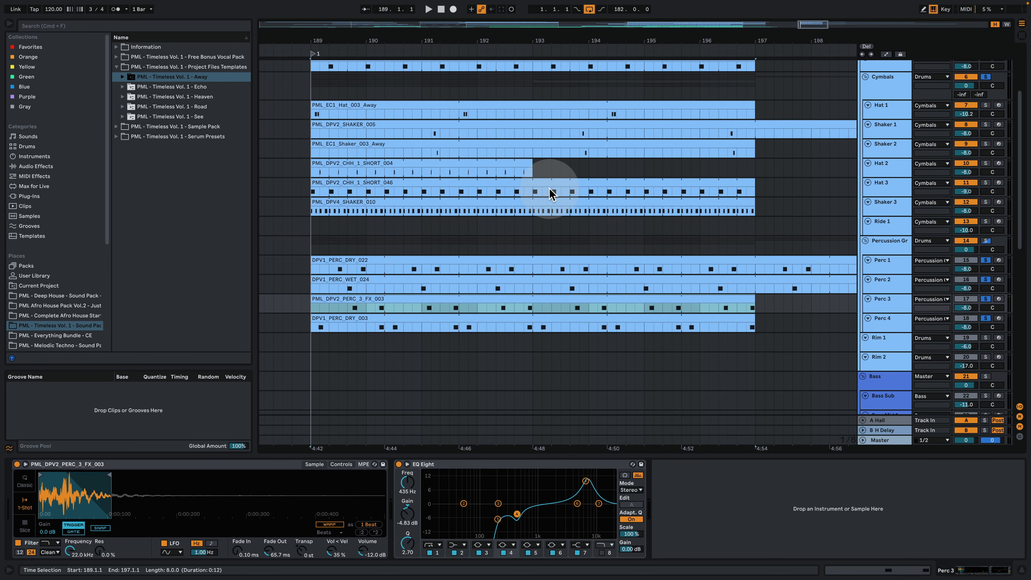
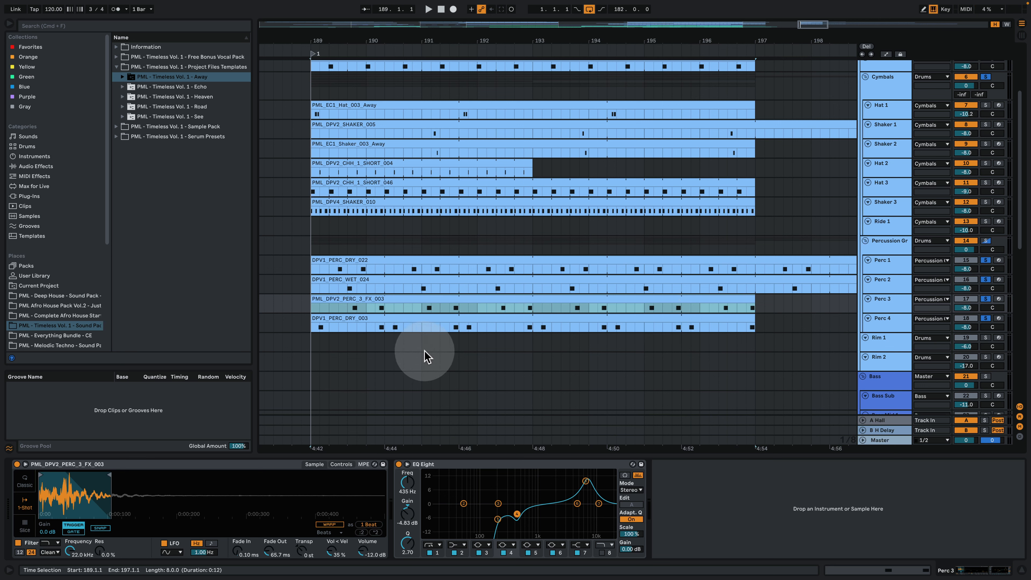
scroll(572, 393, "up", 2)
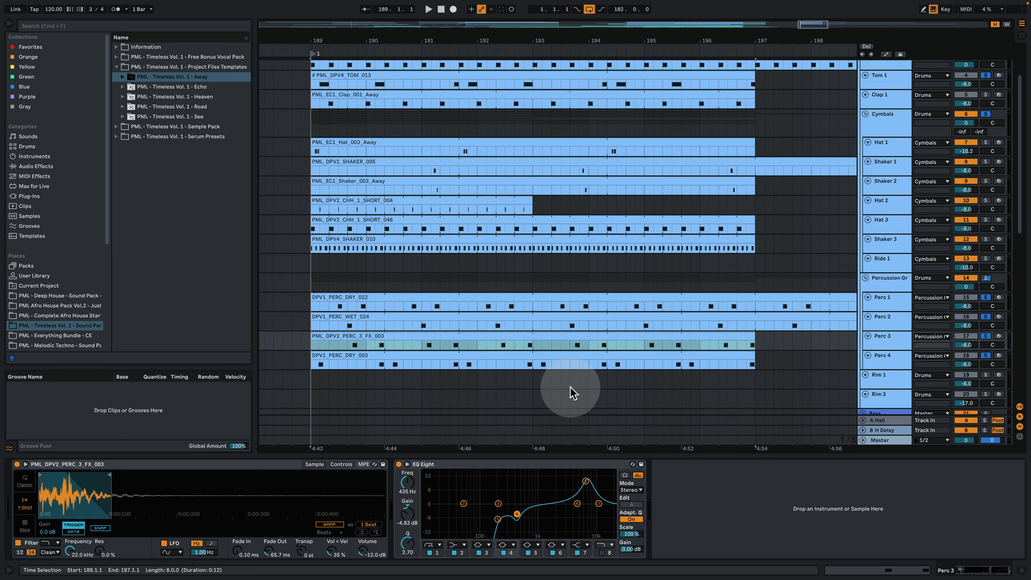
scroll(652, 361, "up", 1)
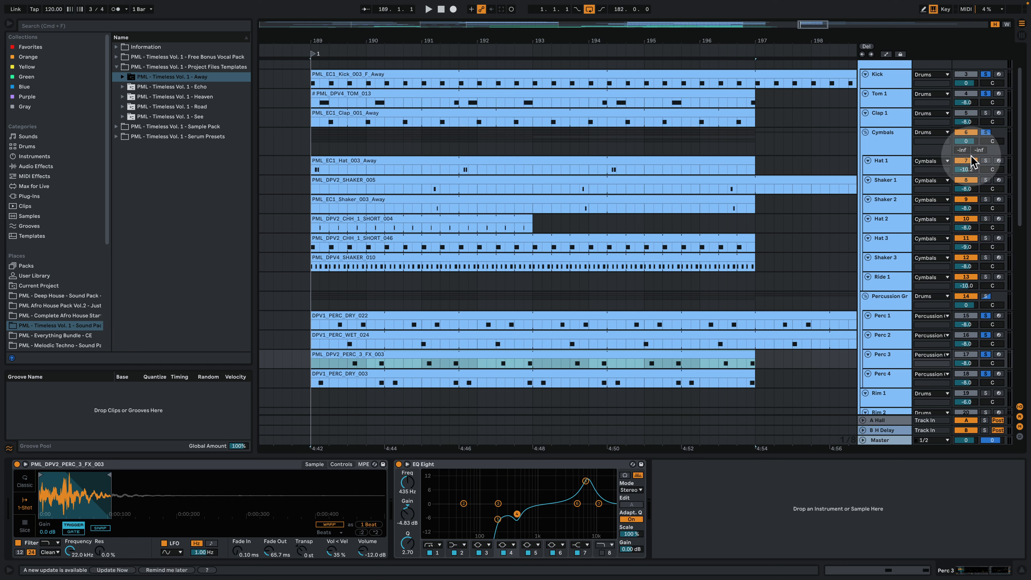
left_click(985, 373)
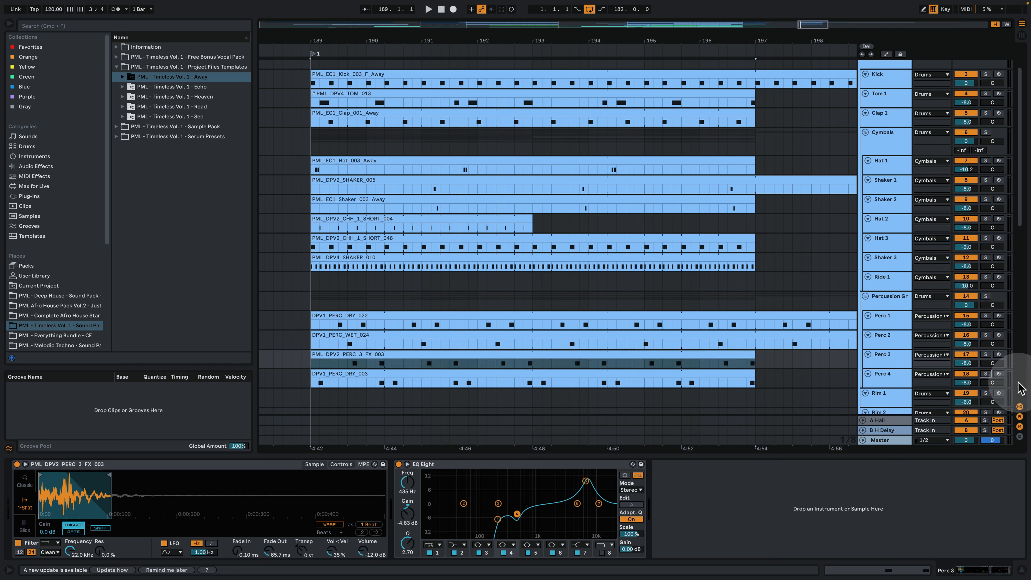
key("space")
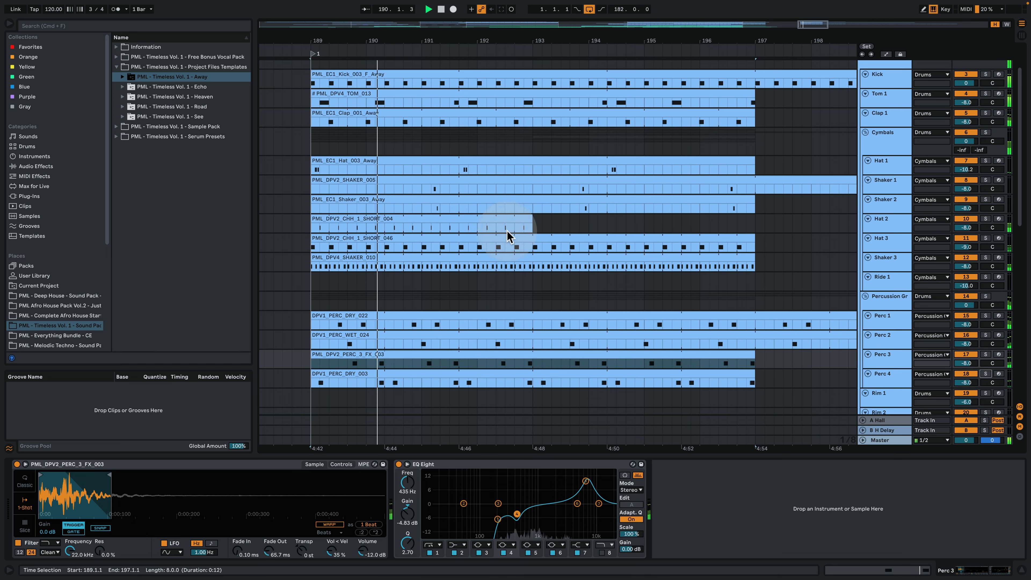
- Stop playback and copy eight bars of the Rim 1 and Rim 2 clips from bar 153 to bar 189
scroll(509, 230, "down", 3)
left_click_drag(520, 38, 520, 1)
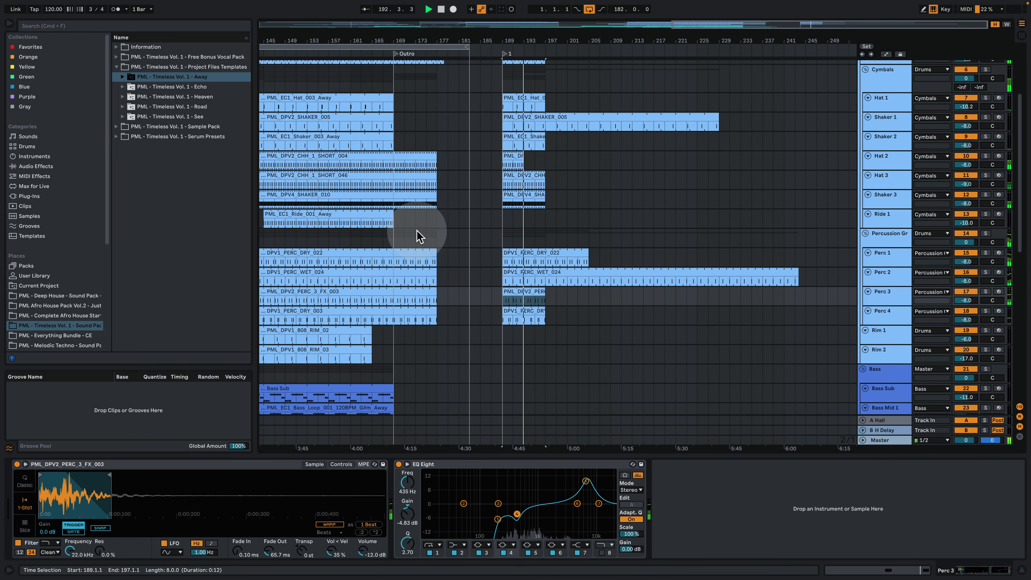
key("space")
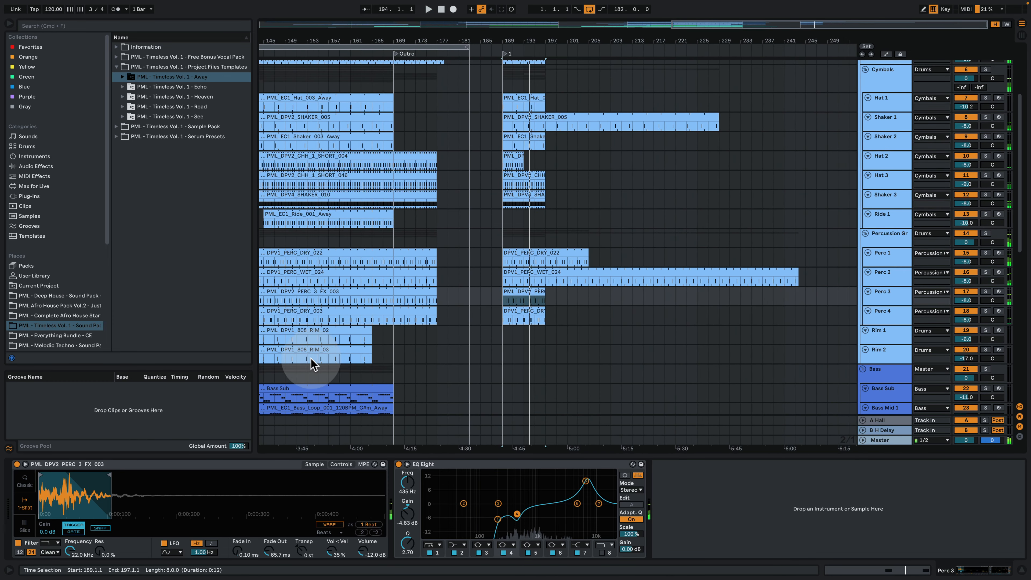
left_click_drag(313, 358, 526, 337)
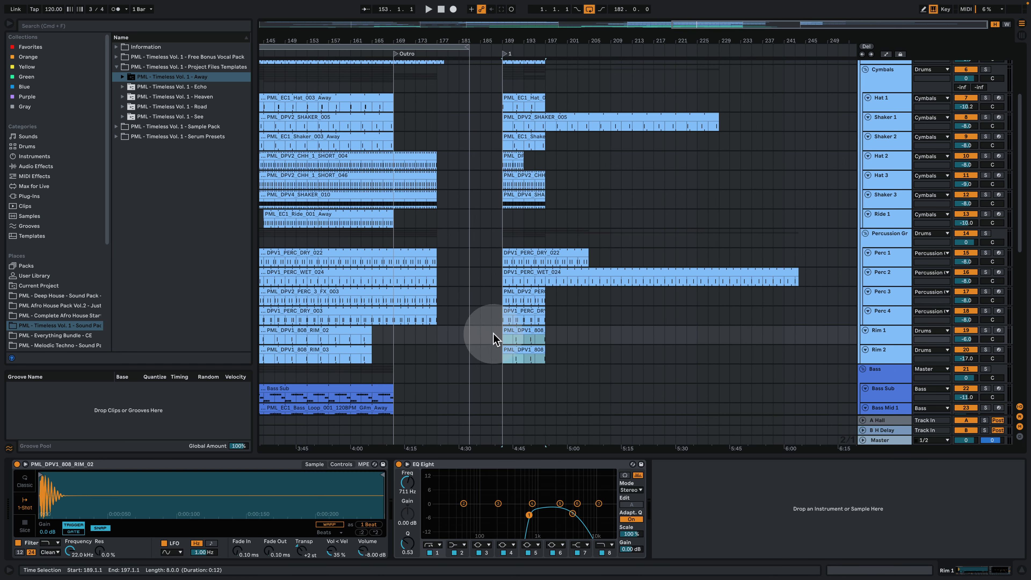
- Solo Rim 1 and Rim 2 and play them from 191.2.3, just before their first hit
left_click_drag(523, 37, 523, 106)
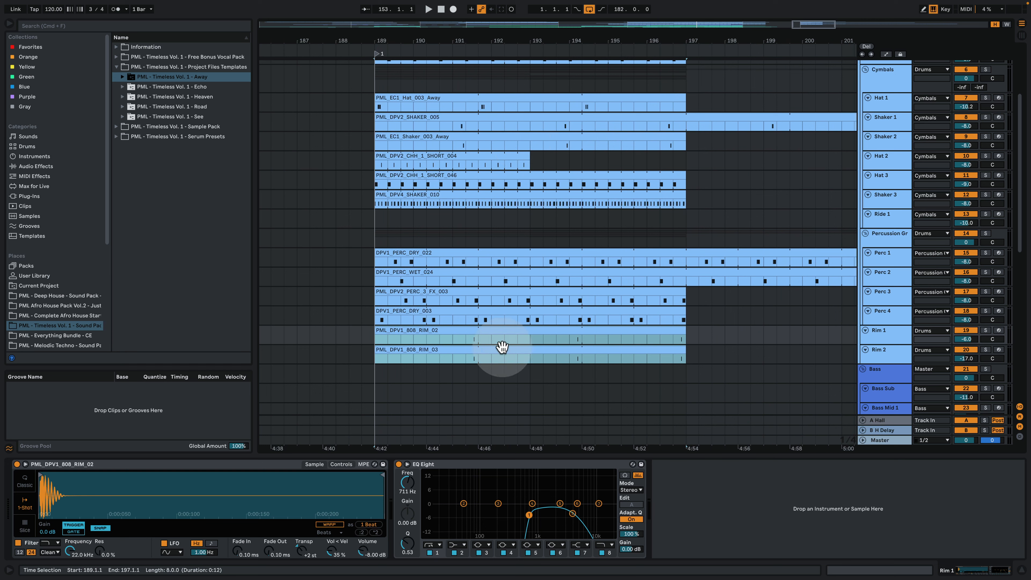
left_click_drag(475, 37, 475, 61)
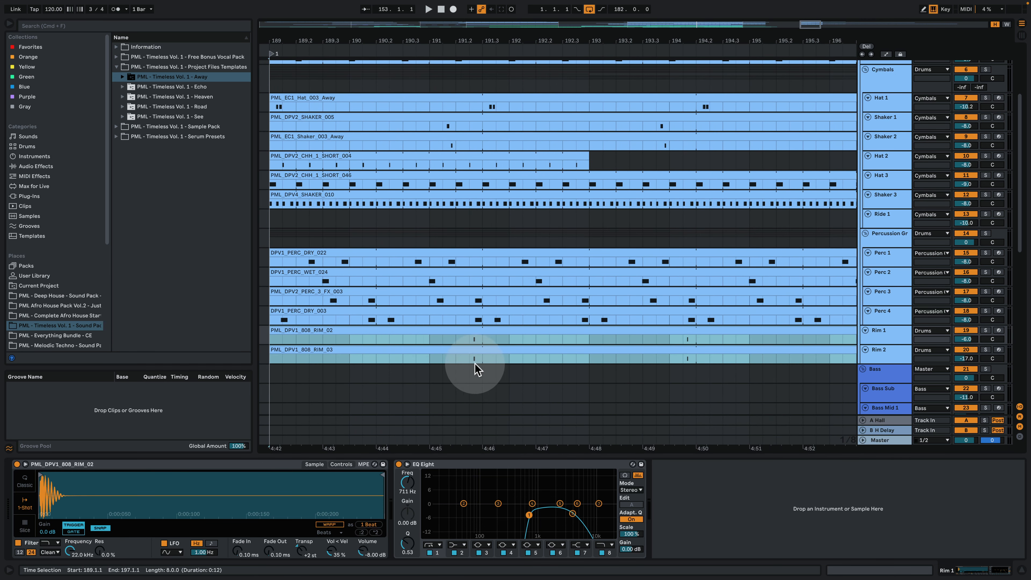
left_click(470, 335)
left_click(470, 340)
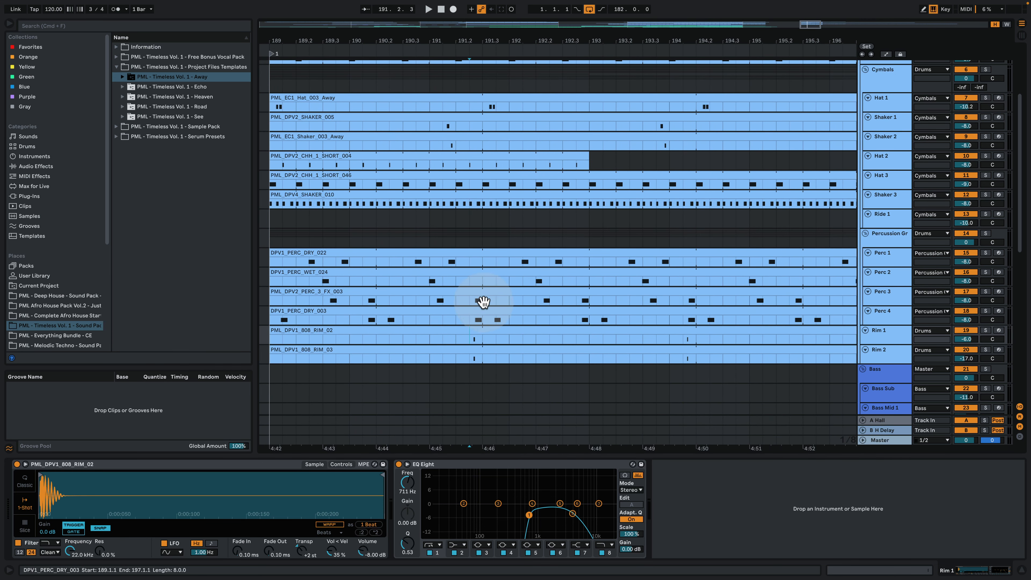
key("space")
left_click(986, 330)
left_click(987, 348)
key("space")
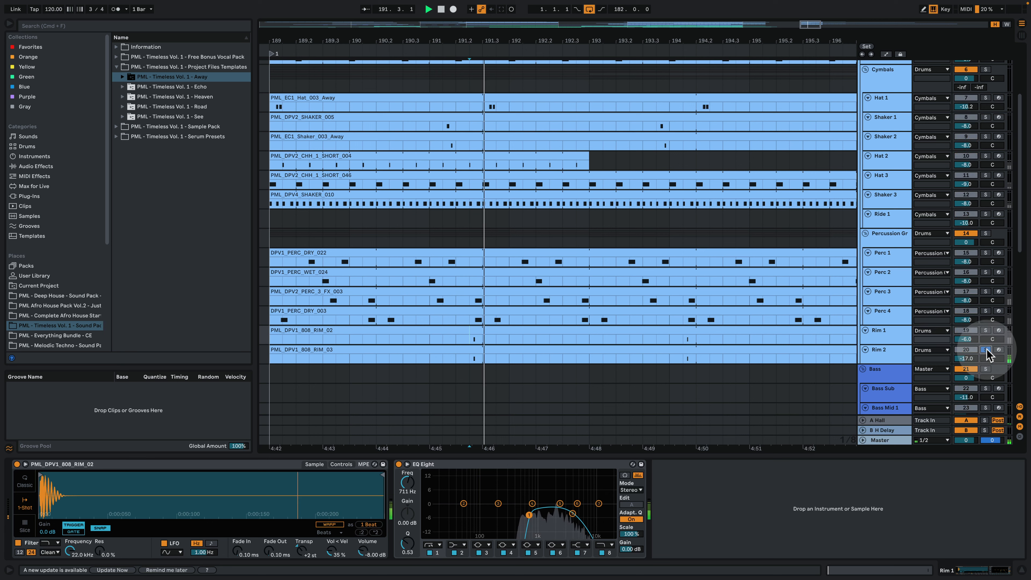
key("space")
key("space")
key("space")
- Clear the rim solos, play the full groove from 189.1.1 and show the devices on Rim 2
left_click(986, 349)
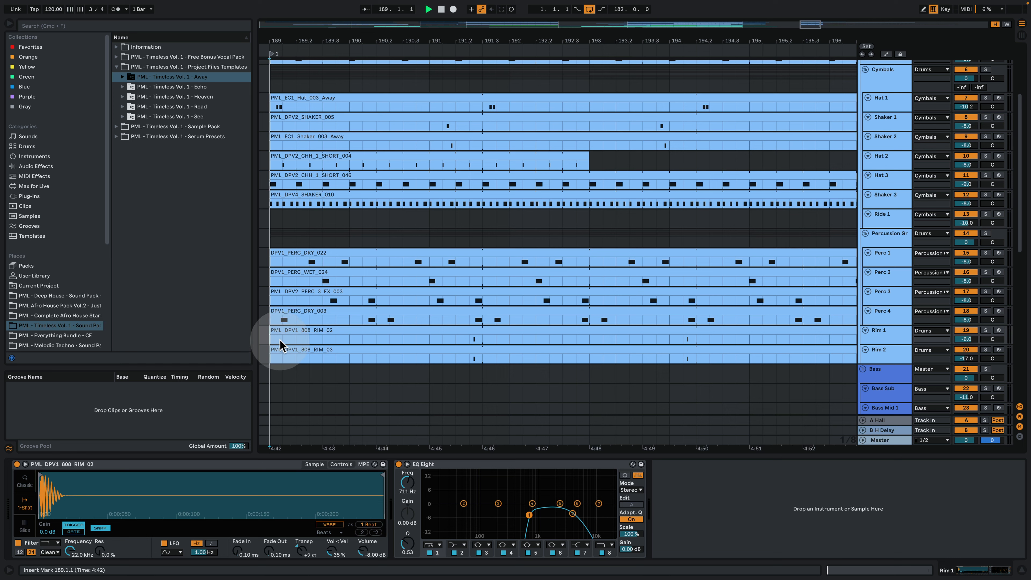
key("space")
left_click(890, 352)
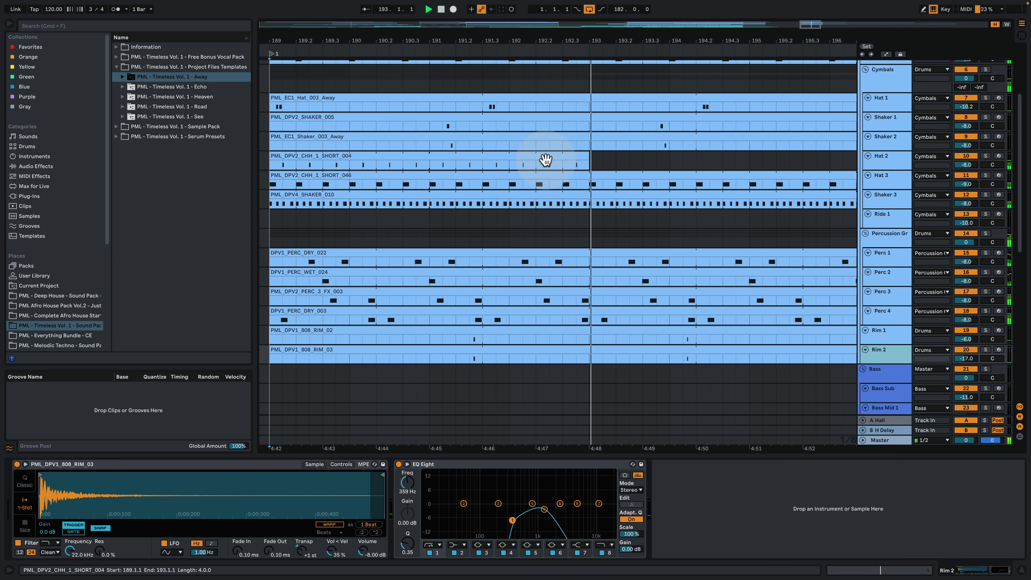
- Examine the timing of the first Rim 1 and Rim 2 hit against the other layers and play the groove from 191.2.1
left_click_drag(563, 42, 590, 4)
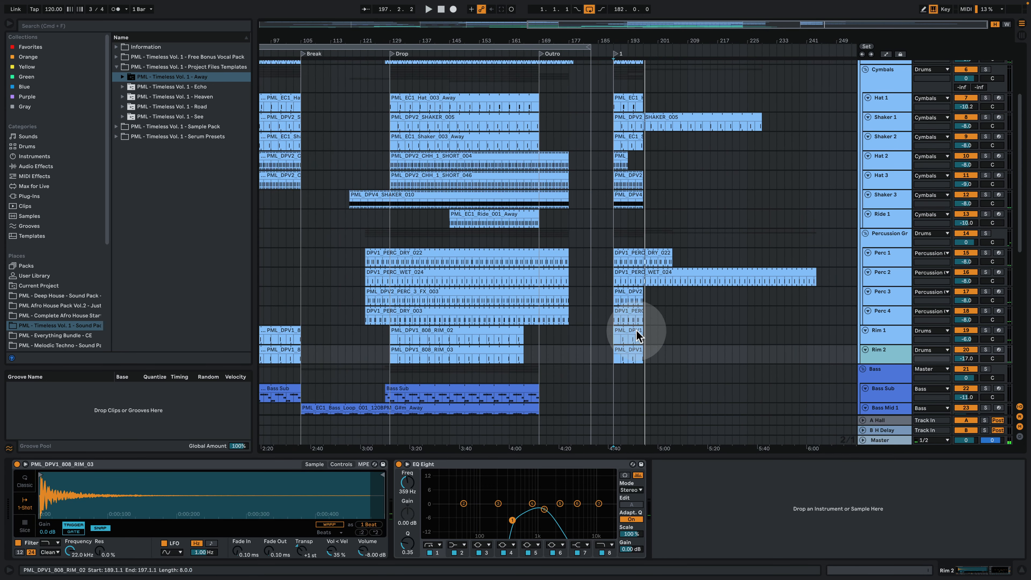
scroll(636, 330, "down", 2)
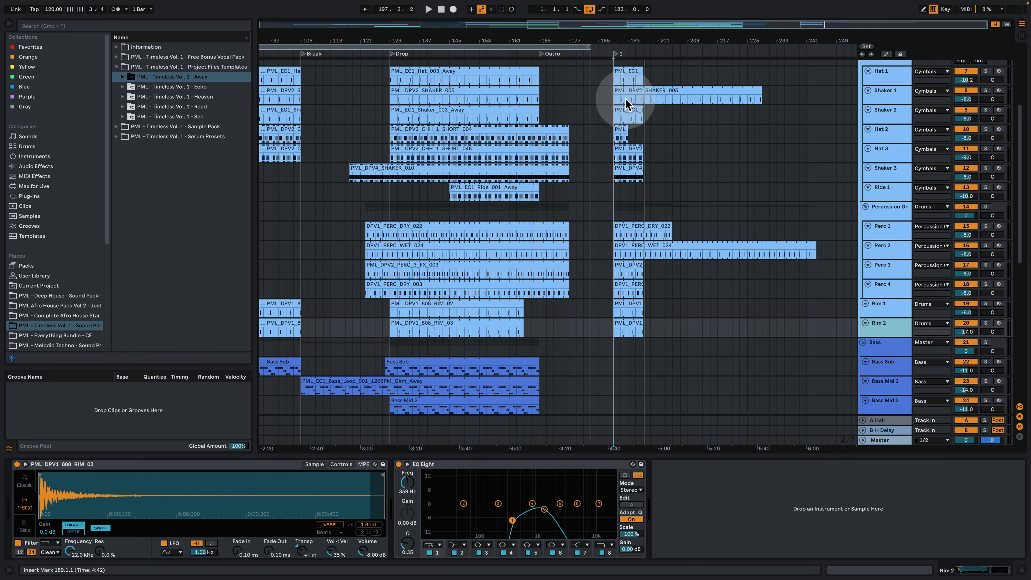
left_click_drag(617, 41, 617, 81)
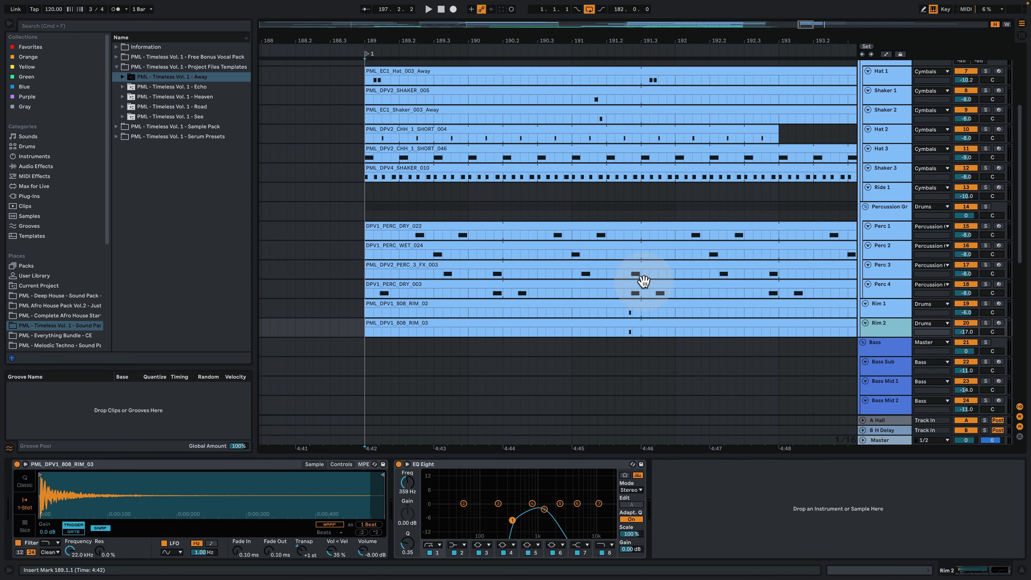
left_click(624, 316)
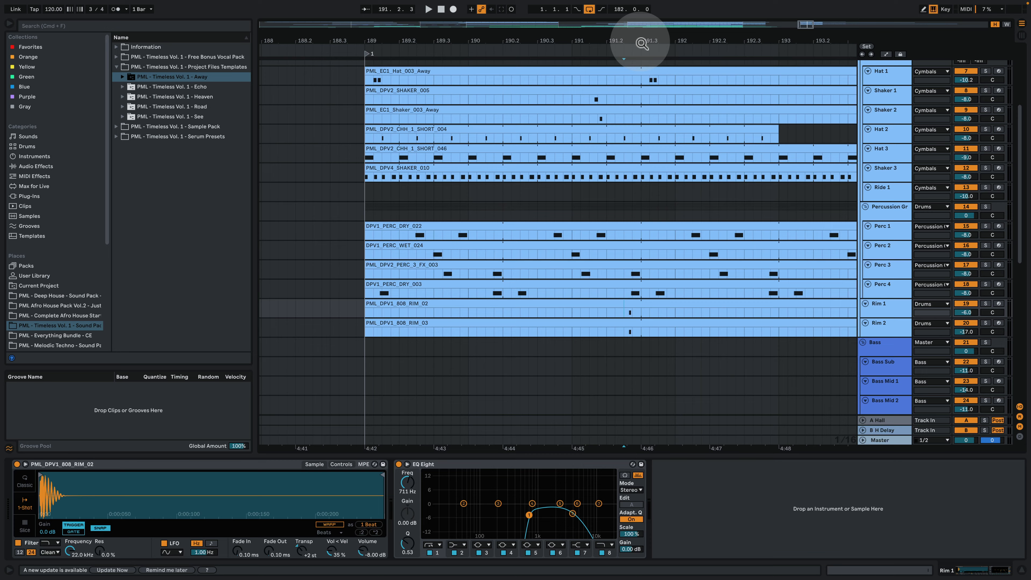
left_click_drag(644, 39, 638, 73)
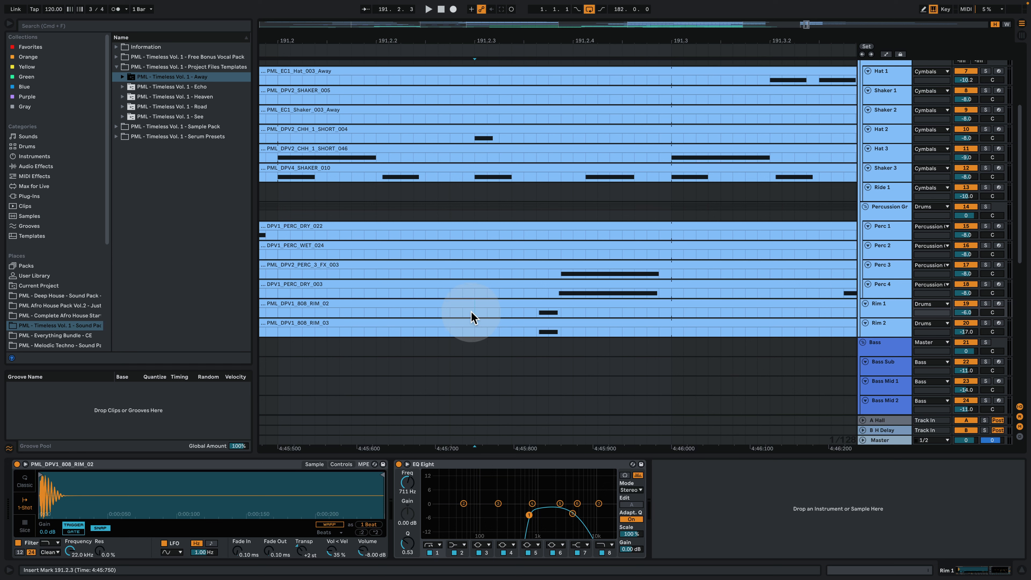
key("space")
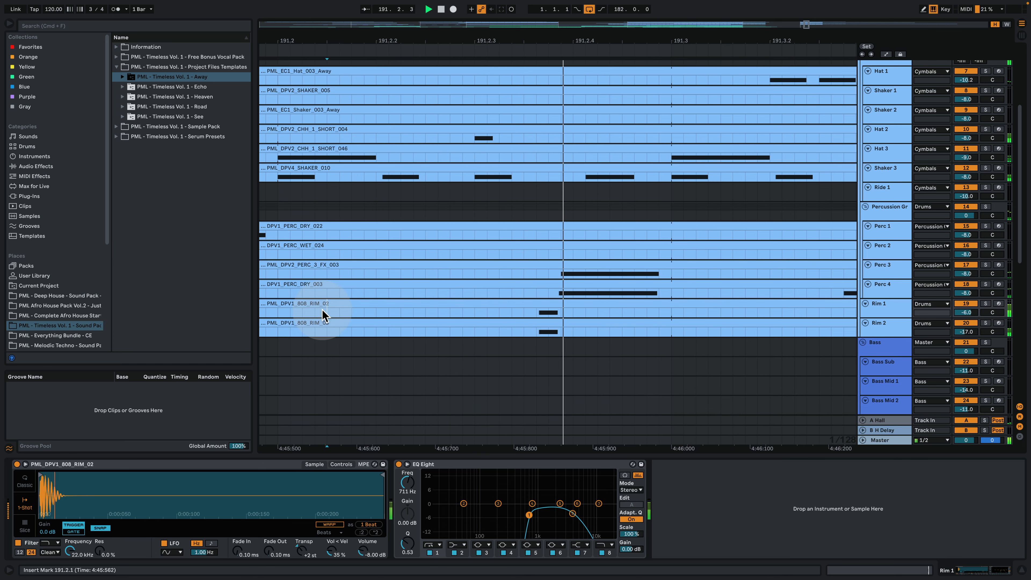
key("space")
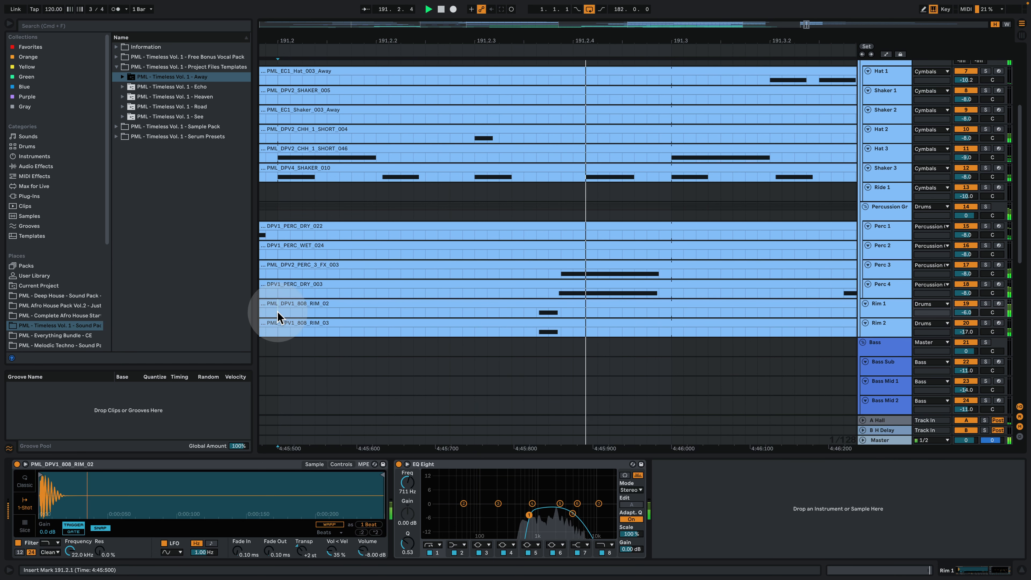
left_click_drag(497, 39, 467, 25)
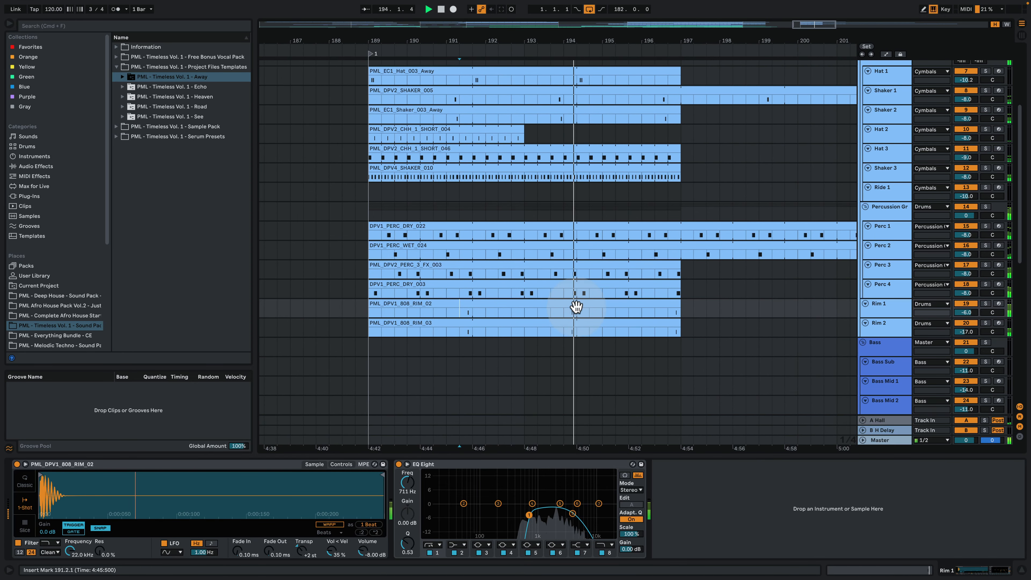
- Hide the device view and copy the 24-bar Ride 1 clip from bar 145 to bar 189
scroll(633, 327, "up", 5)
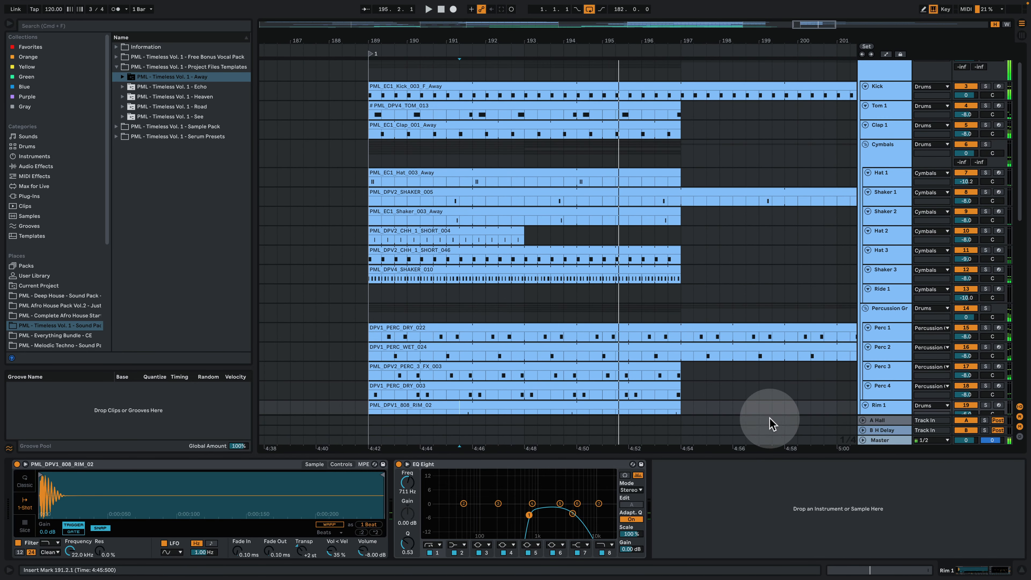
left_click(1021, 570)
left_click_drag(539, 40, 577, 7)
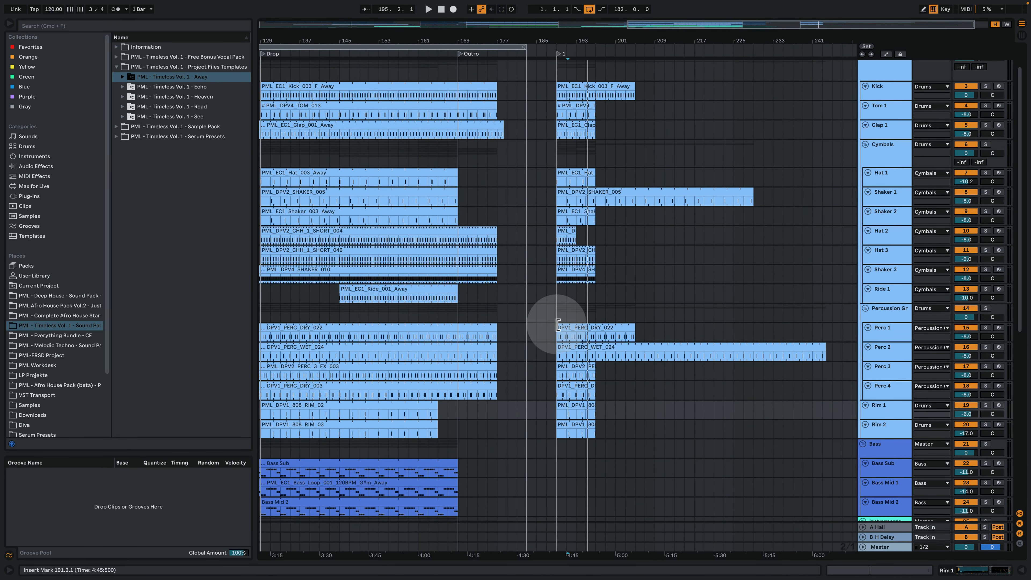
scroll(560, 322, "down", 3)
left_click_drag(377, 228, 576, 231)
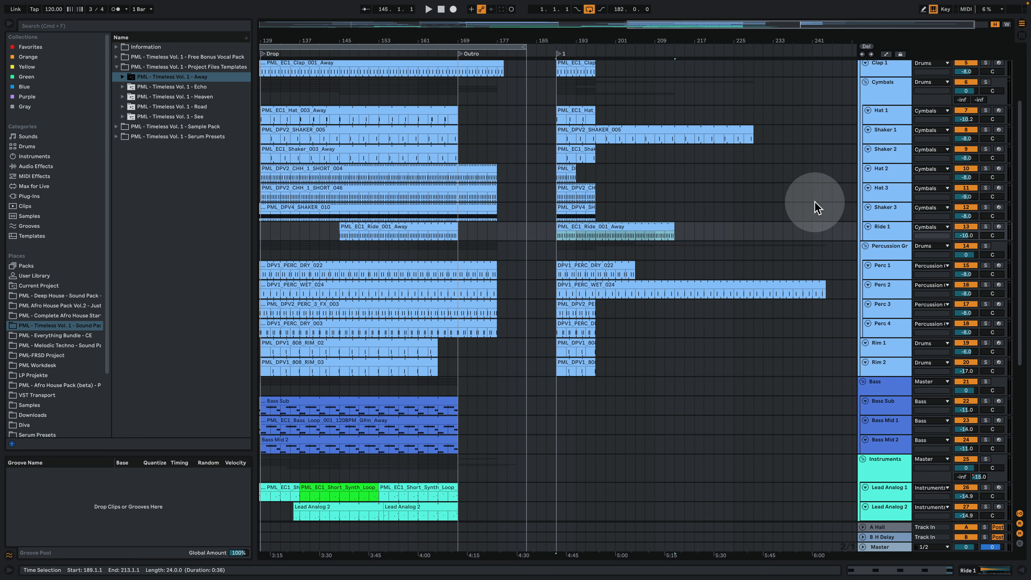
- Solo Ride 1, play it from bar 189 and show its sampler device
left_click(985, 227)
key("space")
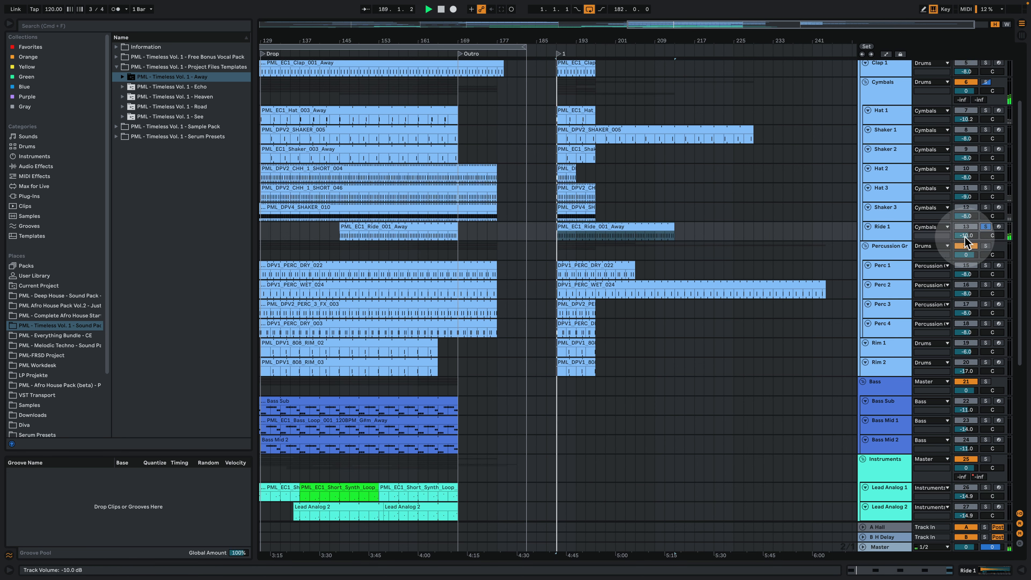
double_click(892, 229)
key("space")
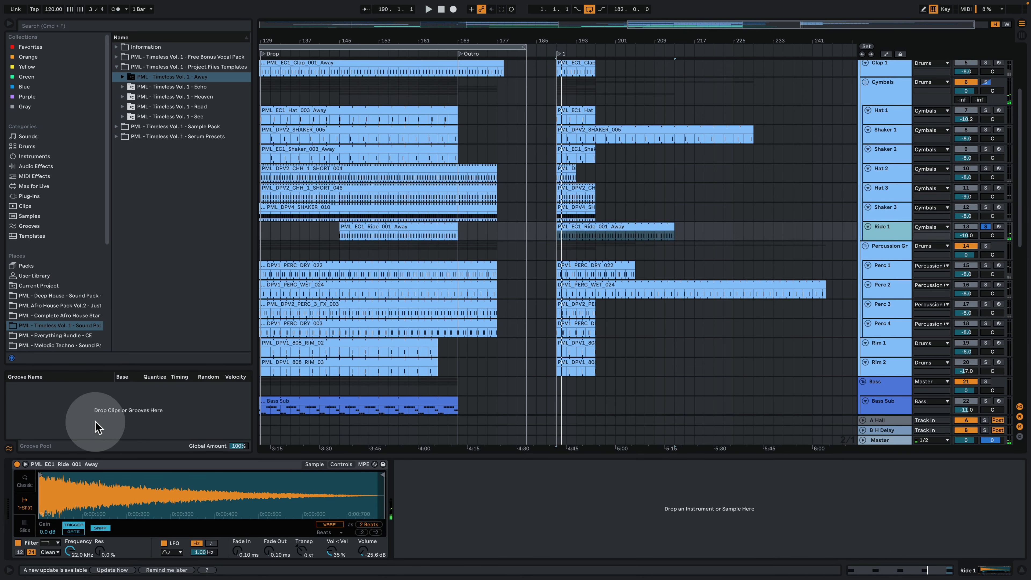
- Open the copied Ride 1 clip, examine its note timing during playback and return to the device view
double_click(573, 228)
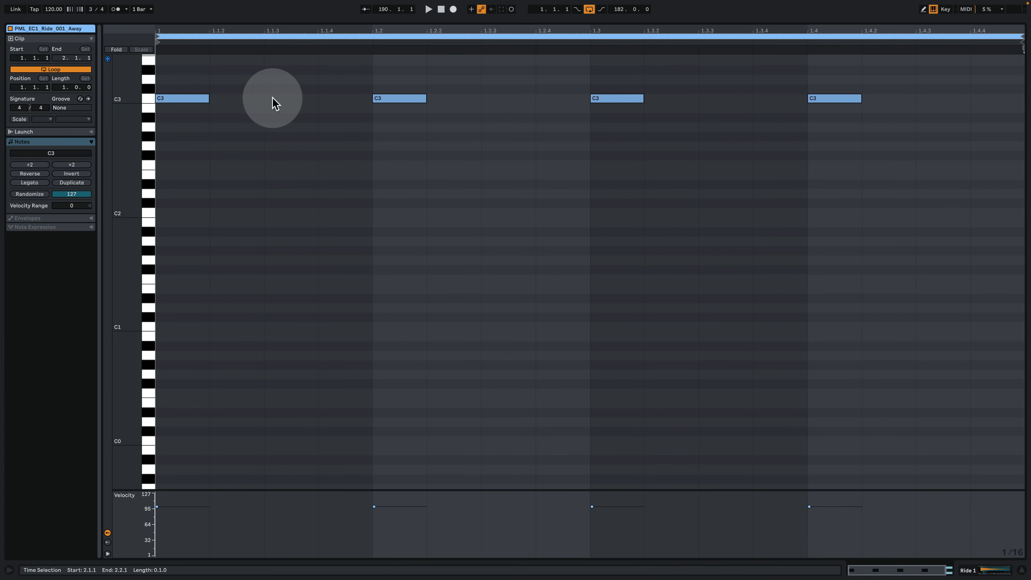
key("space")
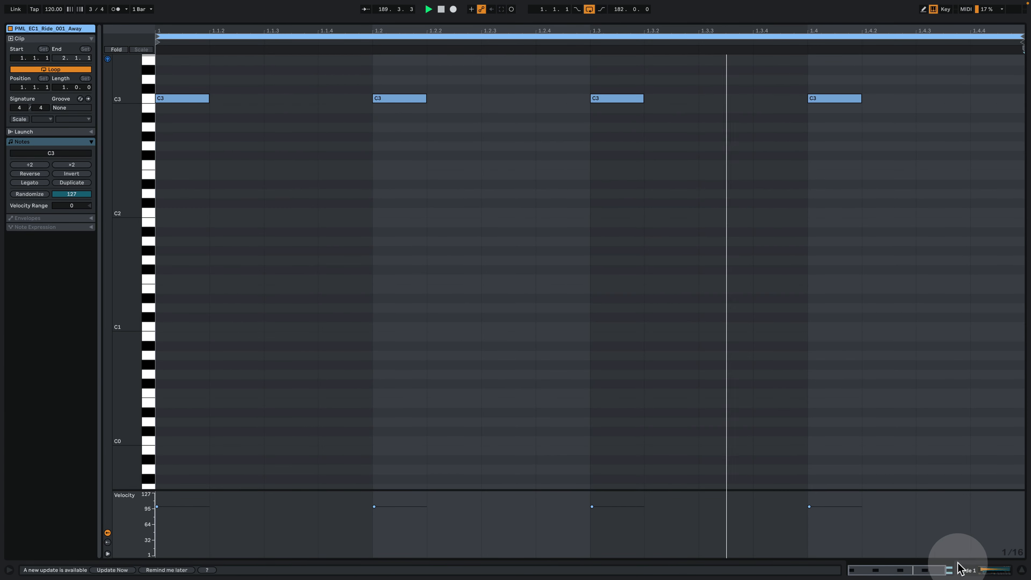
key("space")
left_click(960, 568)
- Clear the Ride 1 solo and play the full groove with the ride from bar 189
scroll(833, 195, "up", 5)
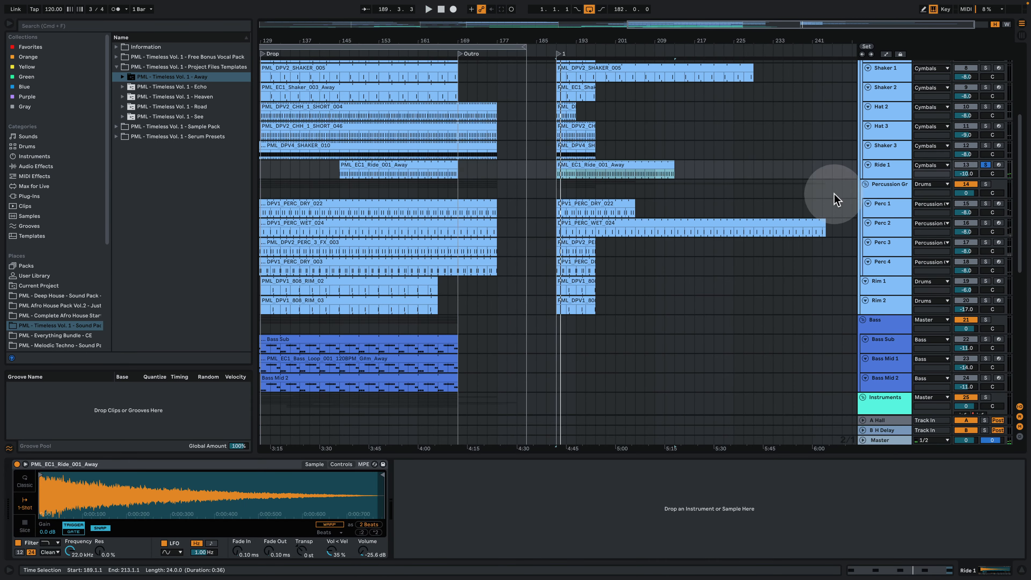
left_click(985, 164)
scroll(686, 301, "up", 3)
key("space")
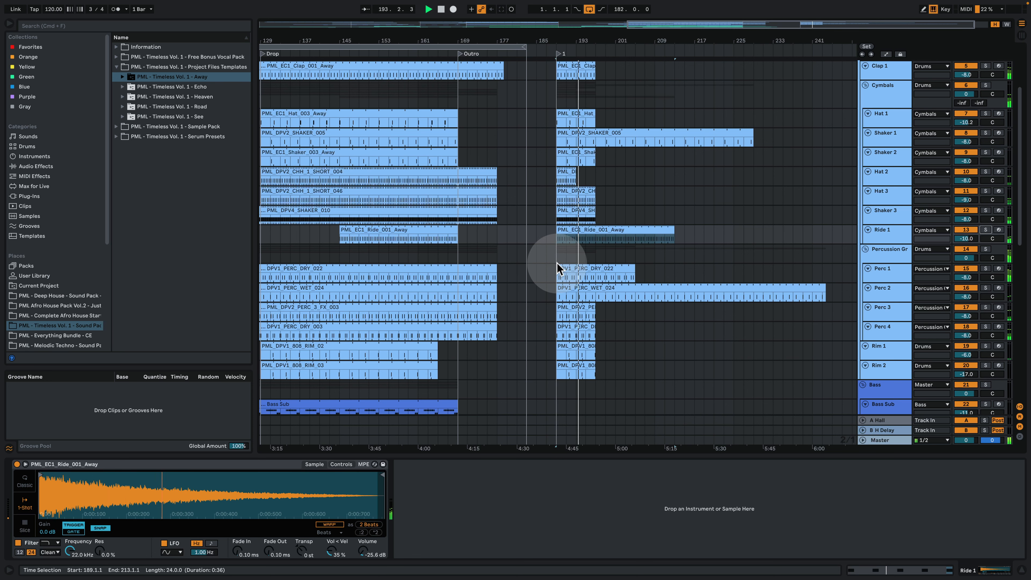
- Copy the first two bars of the Drop's Bass Sub clip to bar 189 on the same track
scroll(590, 236, "down", 5)
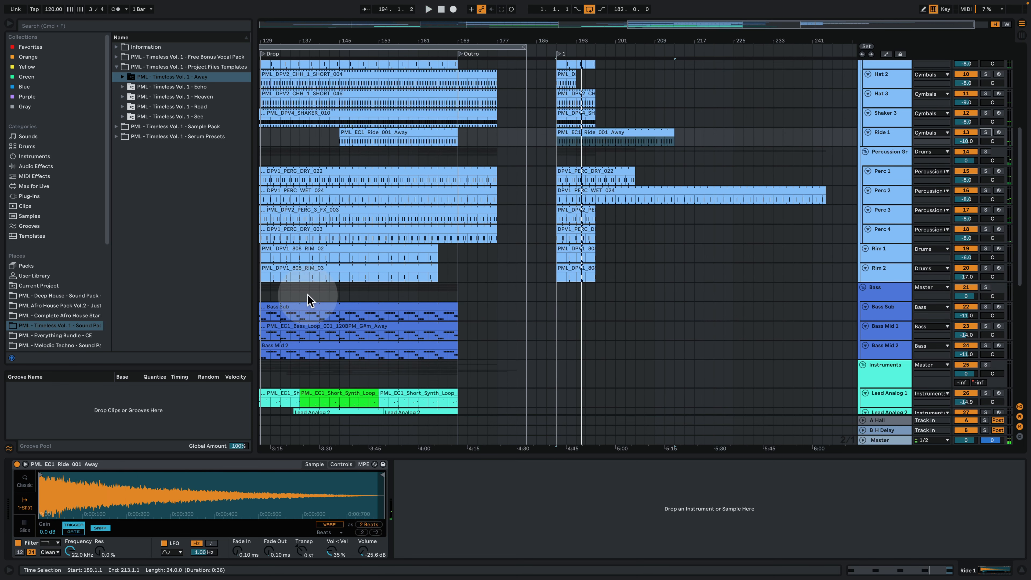
left_click(881, 293)
left_click_drag(261, 316, 271, 316)
key("super+c")
left_click(556, 316)
key("super+v")
- Deactivate the copied Ride 1 clip starting at bar 189
scroll(529, 316, "up", 5)
left_click(709, 133)
key("0")
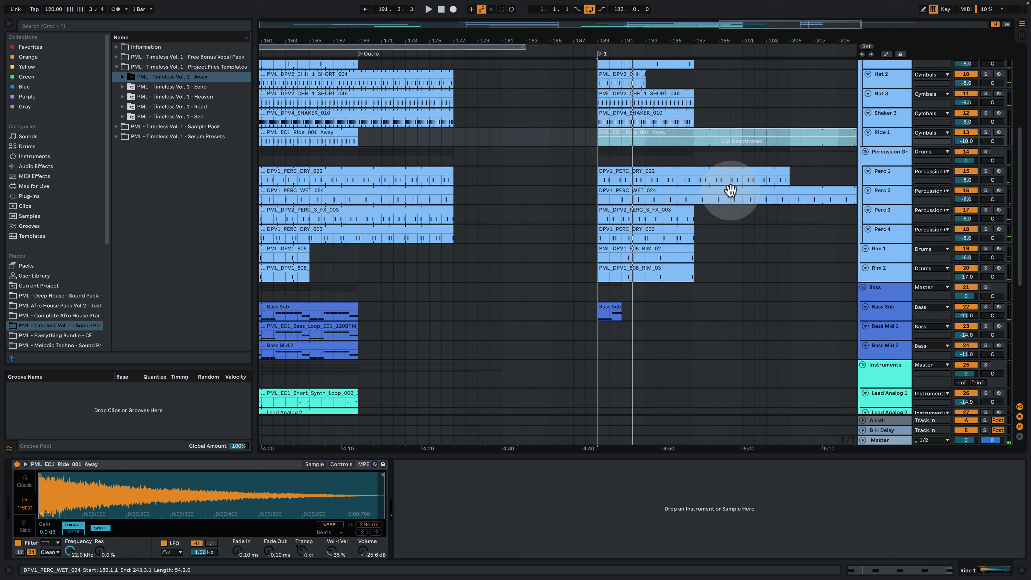
- Stop playback, inspect the oscillators and effects of the Bass Sub track's Serum preset, and close the plug-in
key("space")
left_click(889, 314)
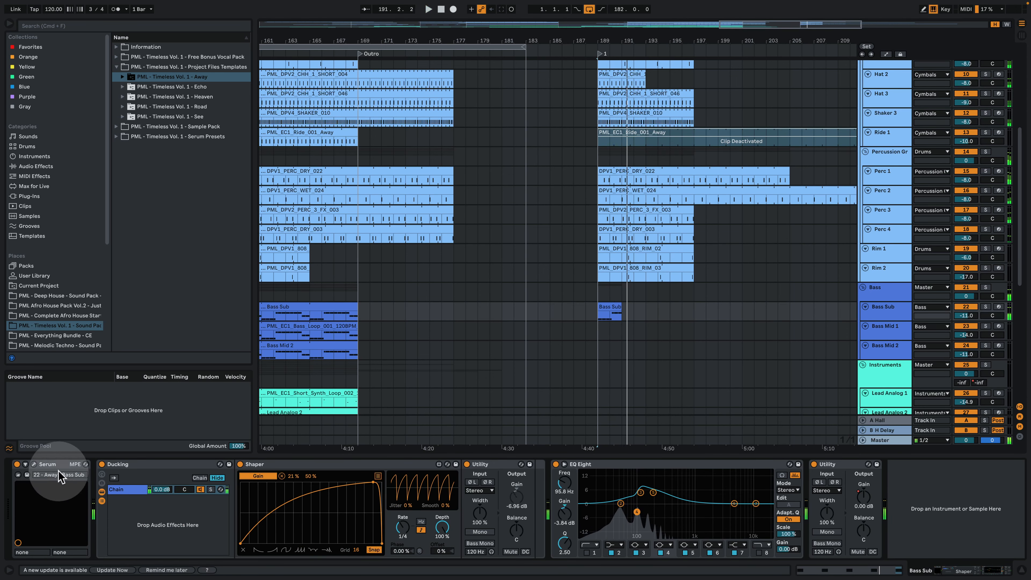
left_click(34, 464)
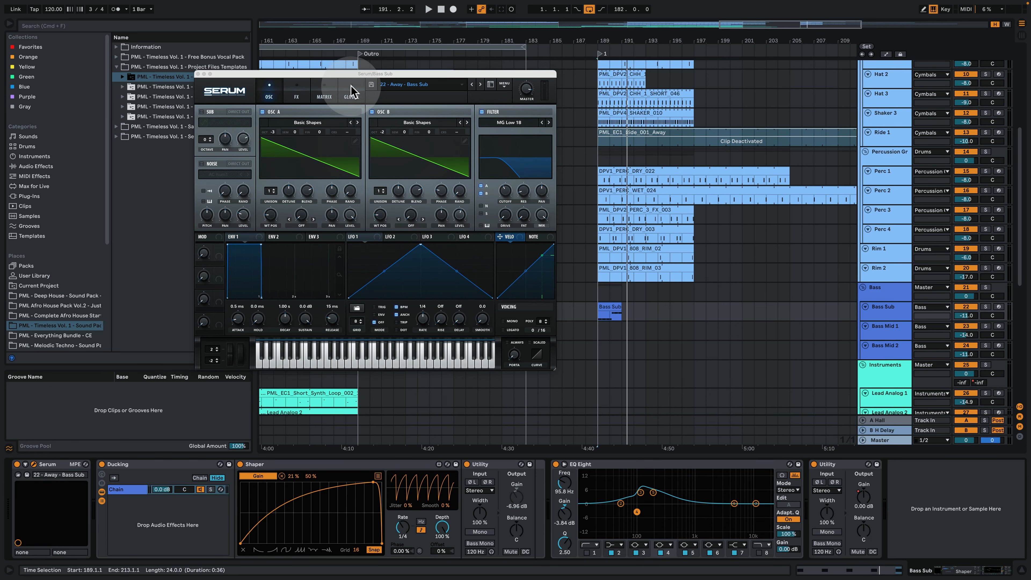
left_click(295, 93)
left_click(270, 90)
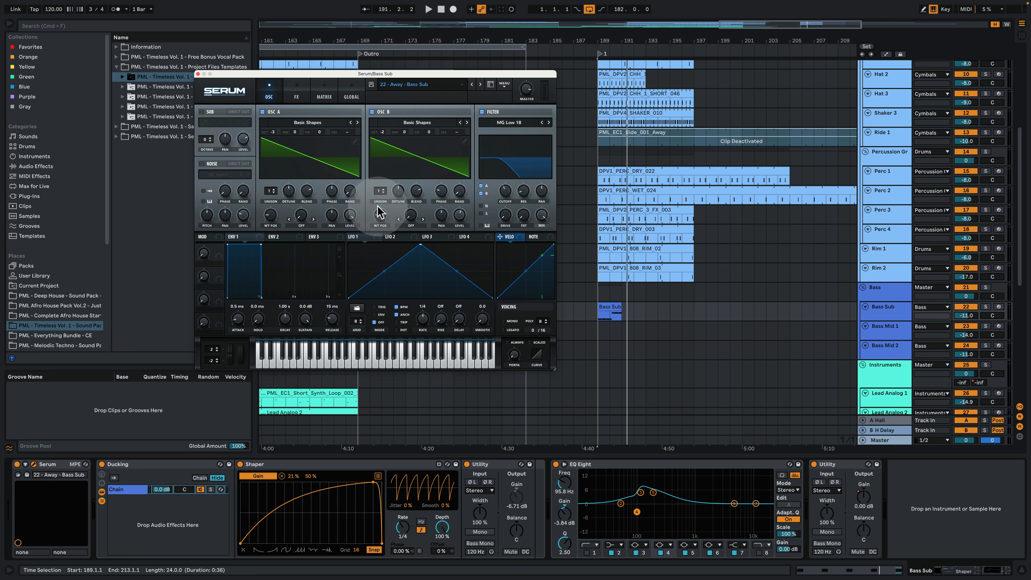
left_click(296, 97)
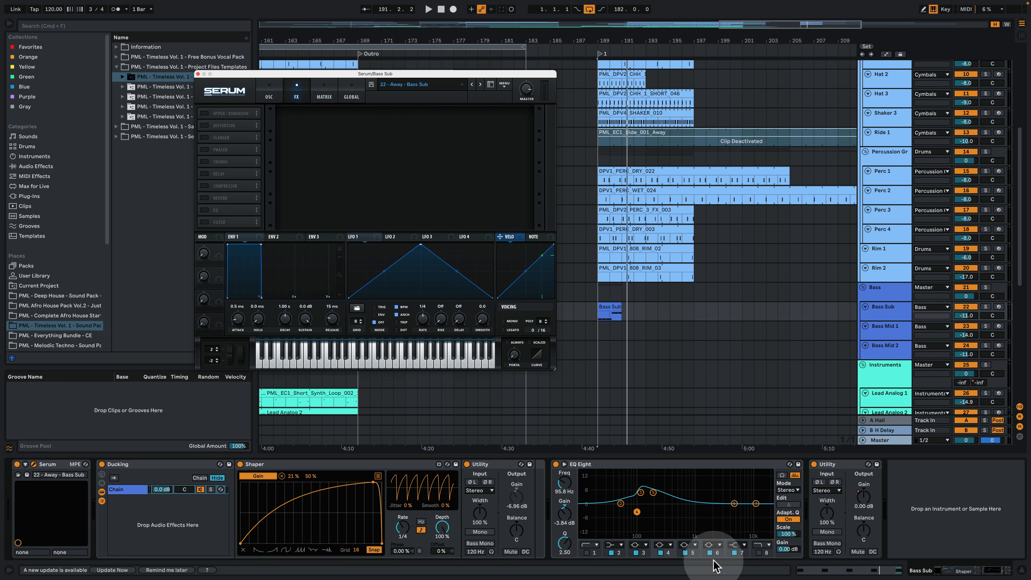
left_click(198, 75)
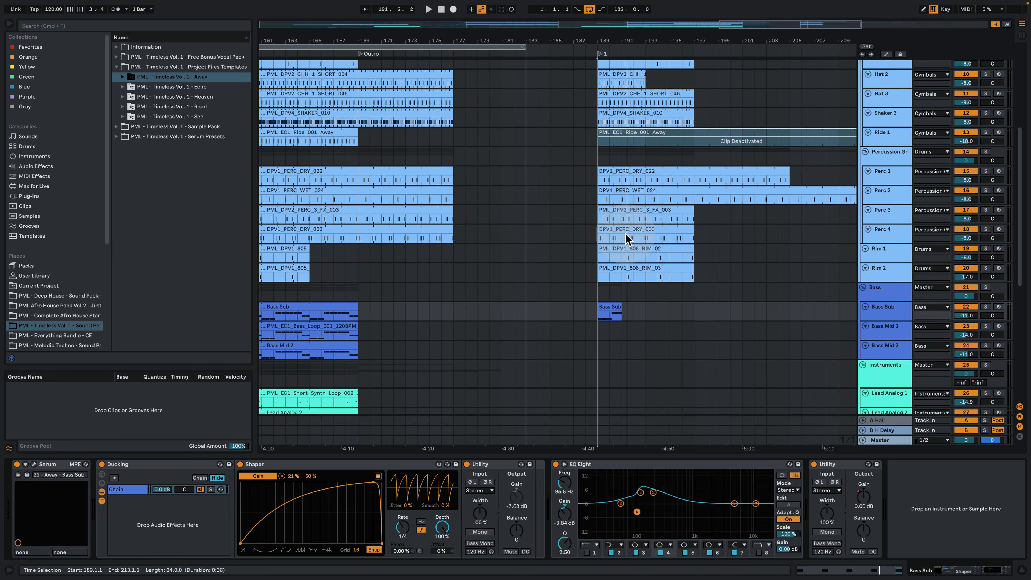
- Open the copied Bass Sub clip at bar 189, examine its notes during playback and return to the arrangement
double_click(609, 310)
left_click(446, 301)
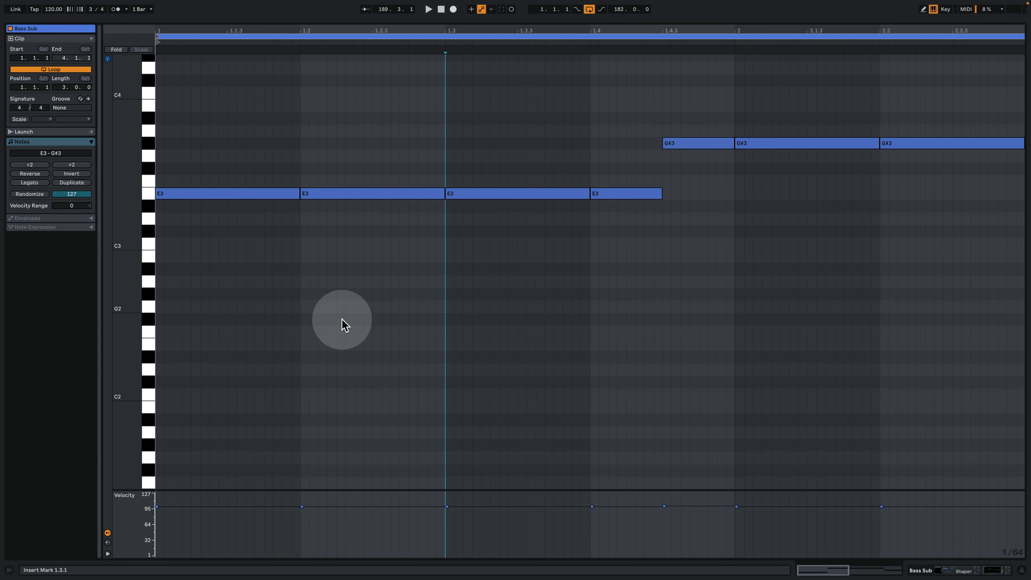
scroll(284, 304, "up", 3)
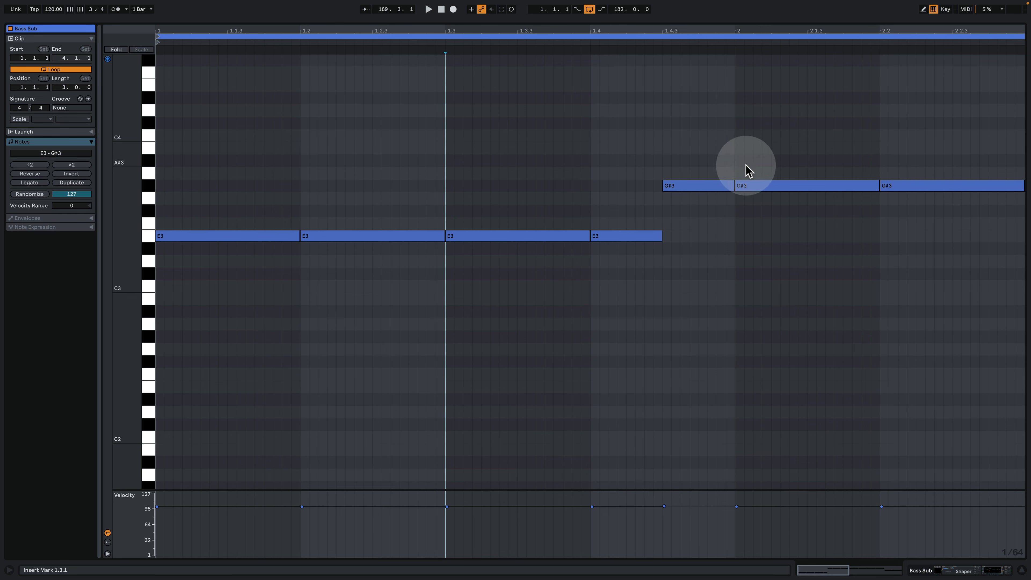
key("space")
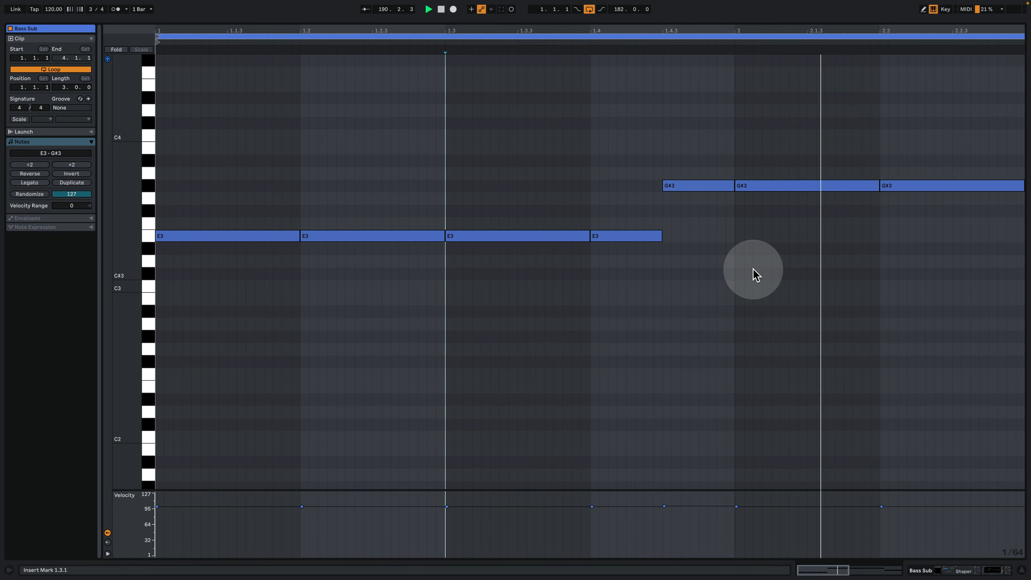
left_click(953, 570)
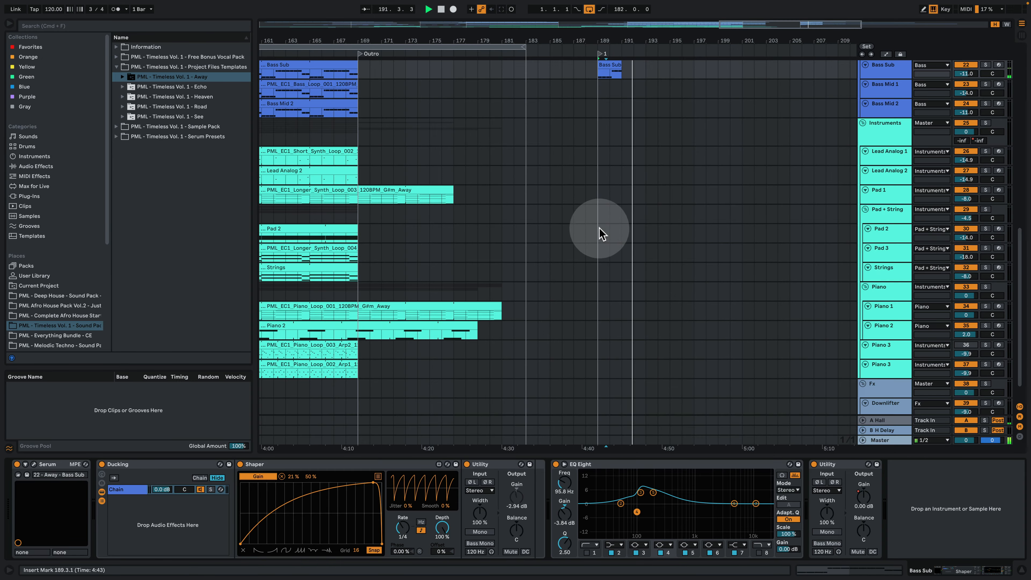
- Copy the first eight bars of the Drop's Bass Sub clip from bar 129 to bar 189, replacing the shorter copy
scroll(596, 239, "up", 4)
left_click_drag(606, 39, 603, 29)
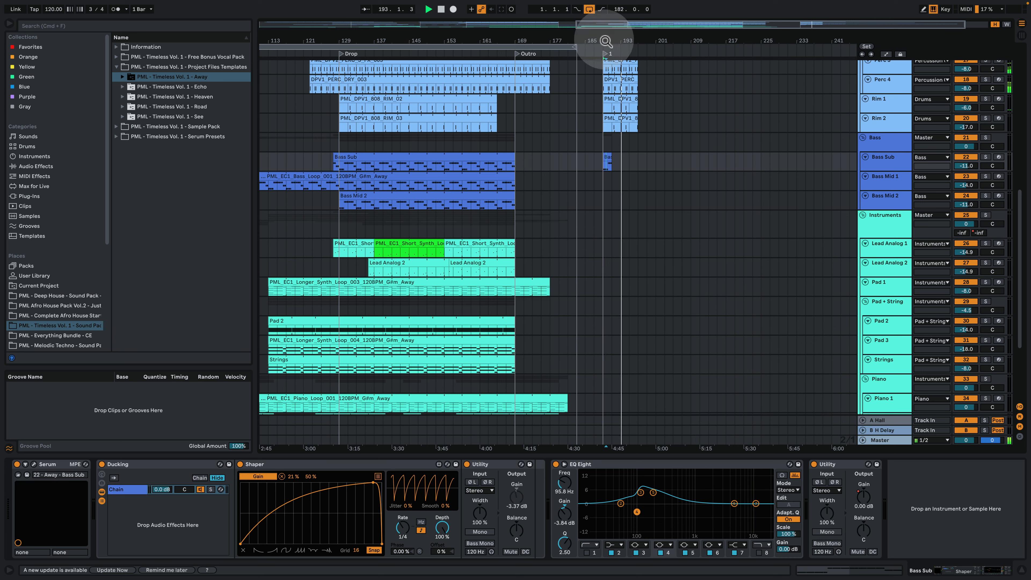
left_click(344, 169)
left_click_drag(340, 169, 618, 163)
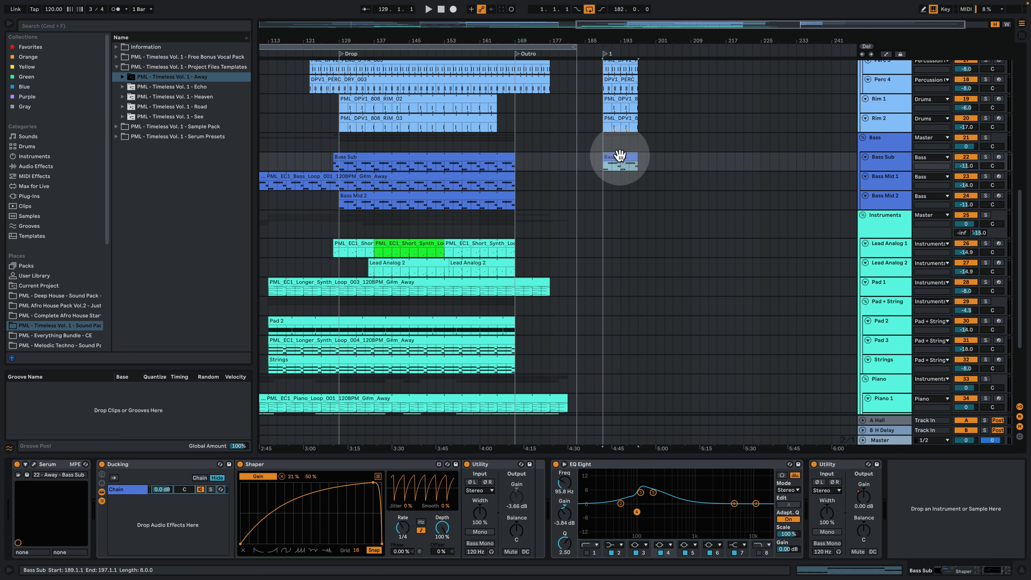
- Open the eight-bar Bass Sub copy, examine its full note pattern during playback and return to the arrangement
double_click(620, 158)
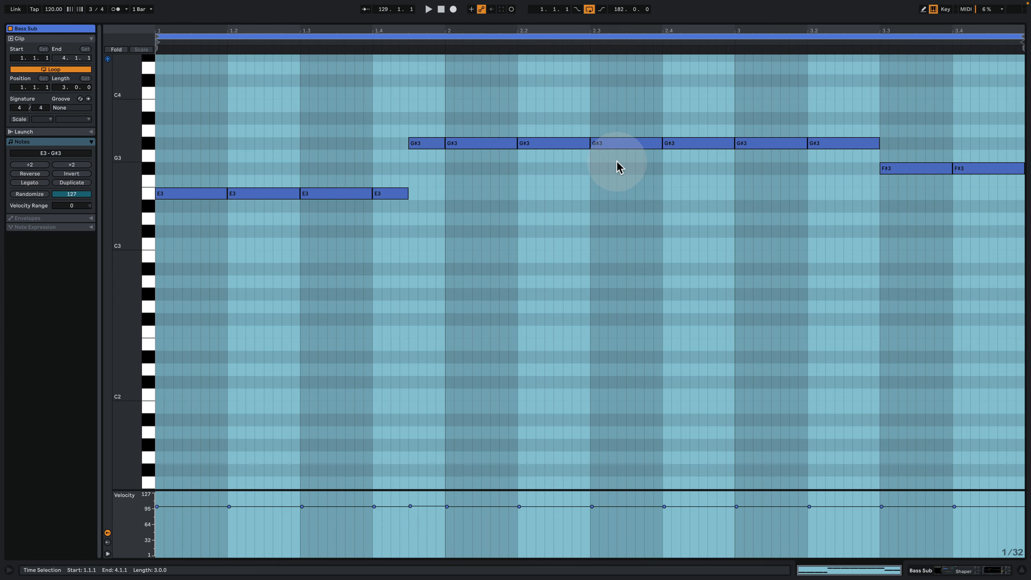
left_click(534, 260)
scroll(511, 316, "up", 5)
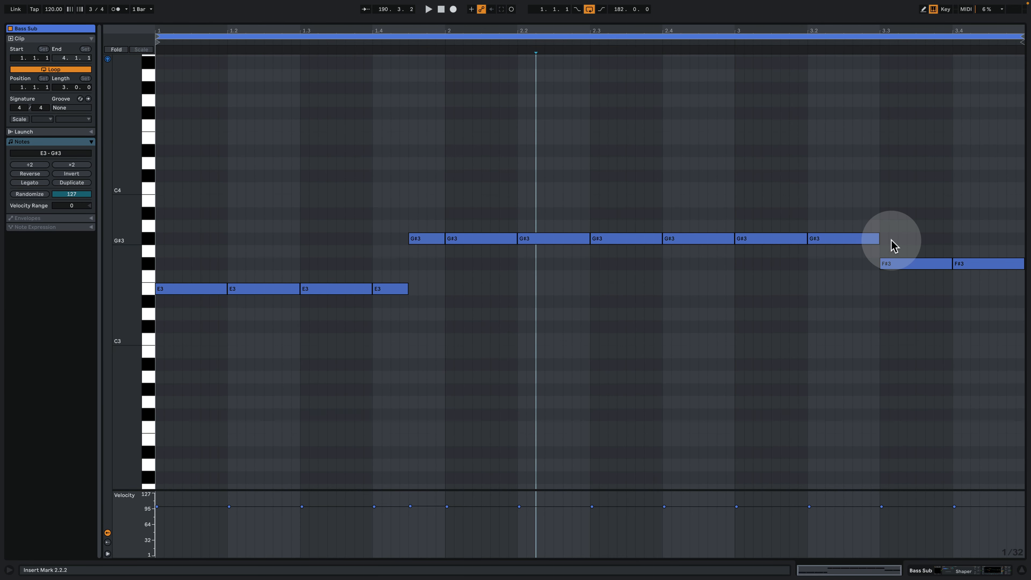
left_click(174, 292)
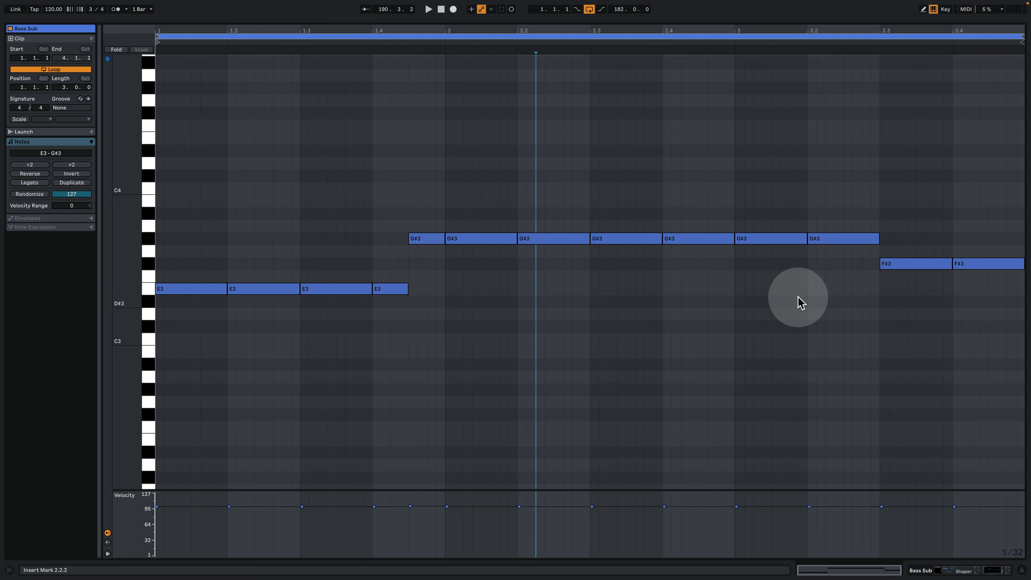
key("space")
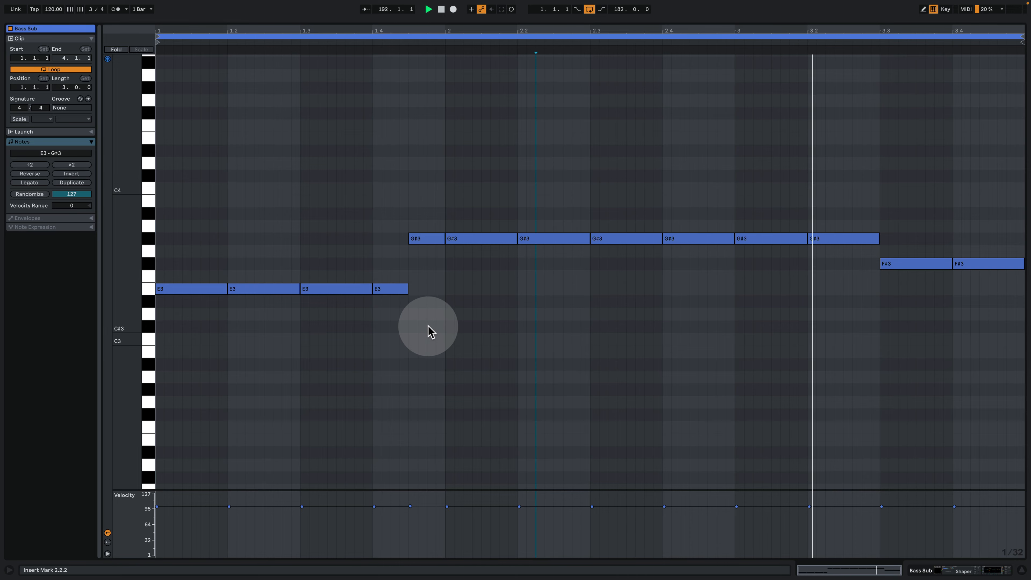
left_click(931, 569)
scroll(582, 284, "up", 4)
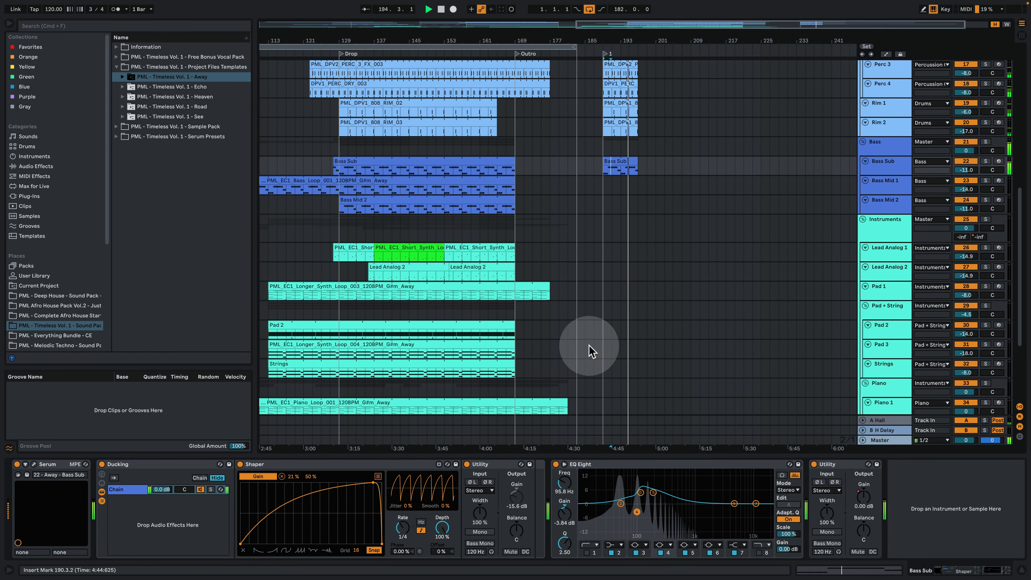
scroll(621, 264, "up", 1)
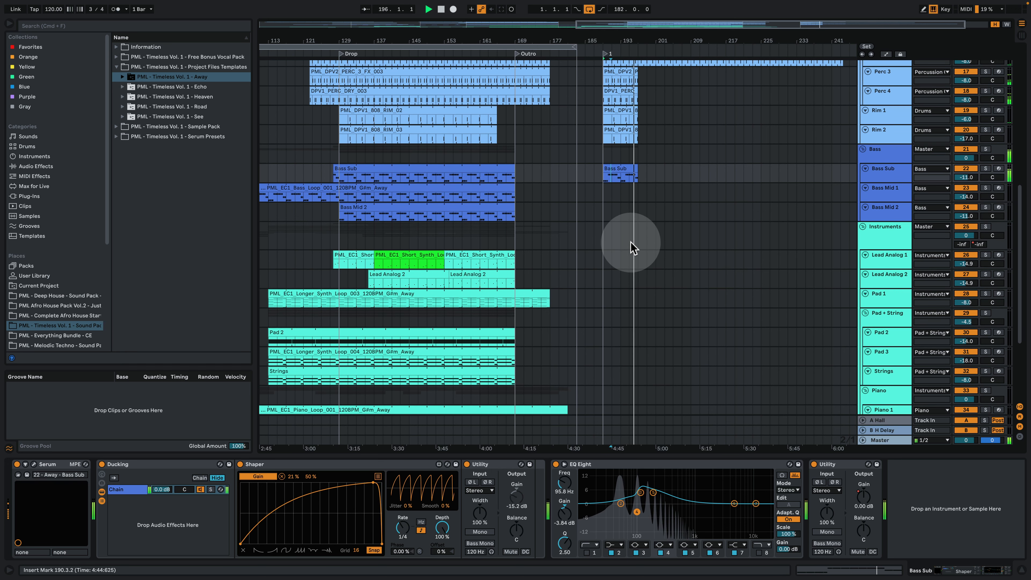
- Play the Drop from bar 129 and compare the bass with Bass Mid 1 and Bass Mid 2 switched off and on
scroll(631, 264, "up", 5)
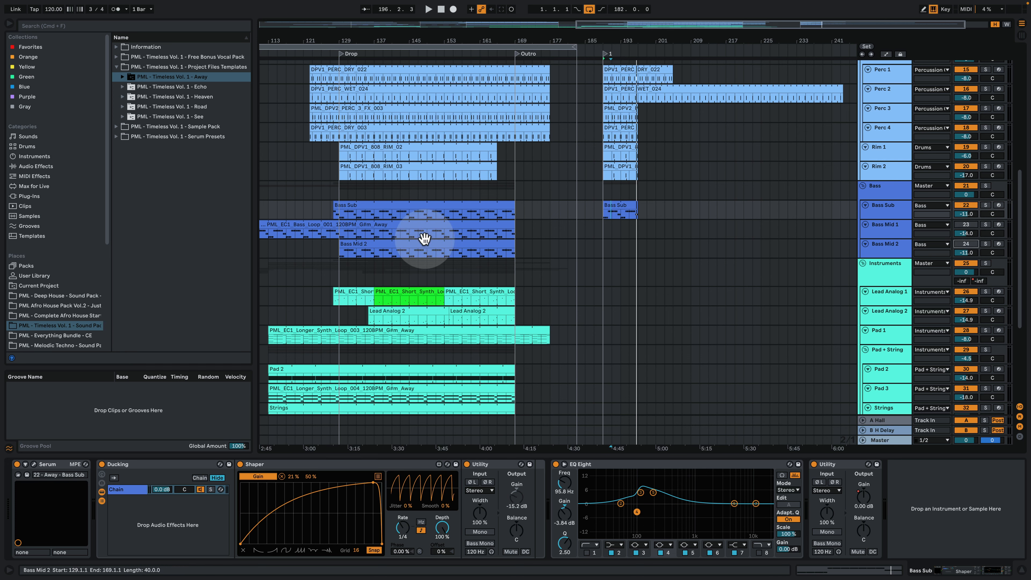
left_click(326, 236)
key("space")
left_click(332, 235)
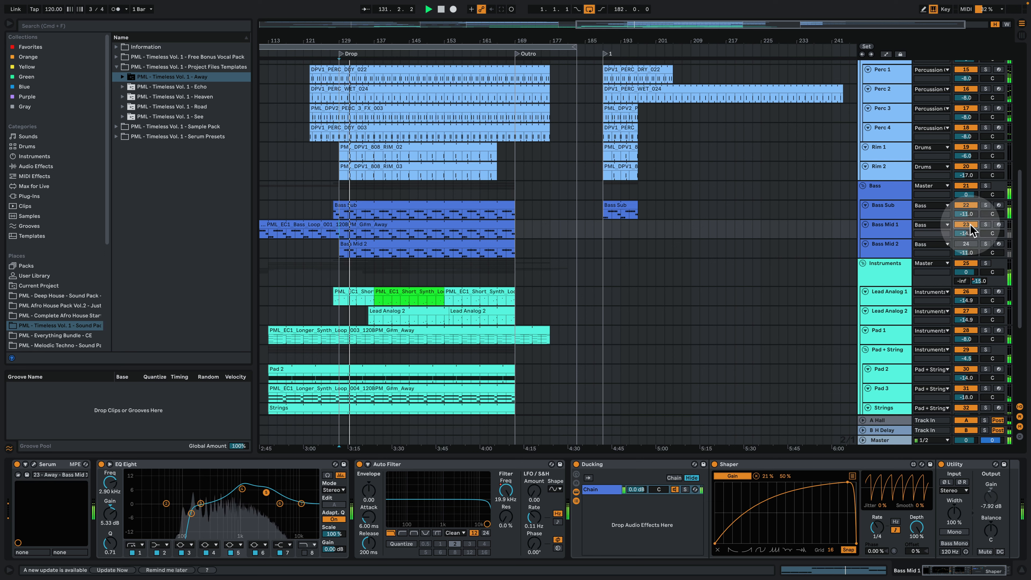
left_click_drag(970, 225, 977, 247)
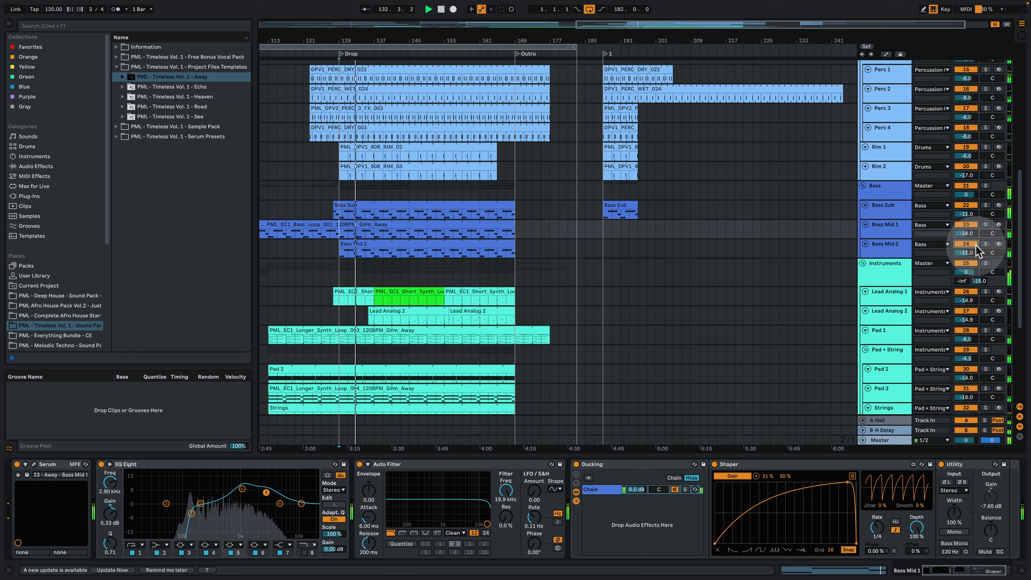
left_click(966, 225)
left_click(967, 244)
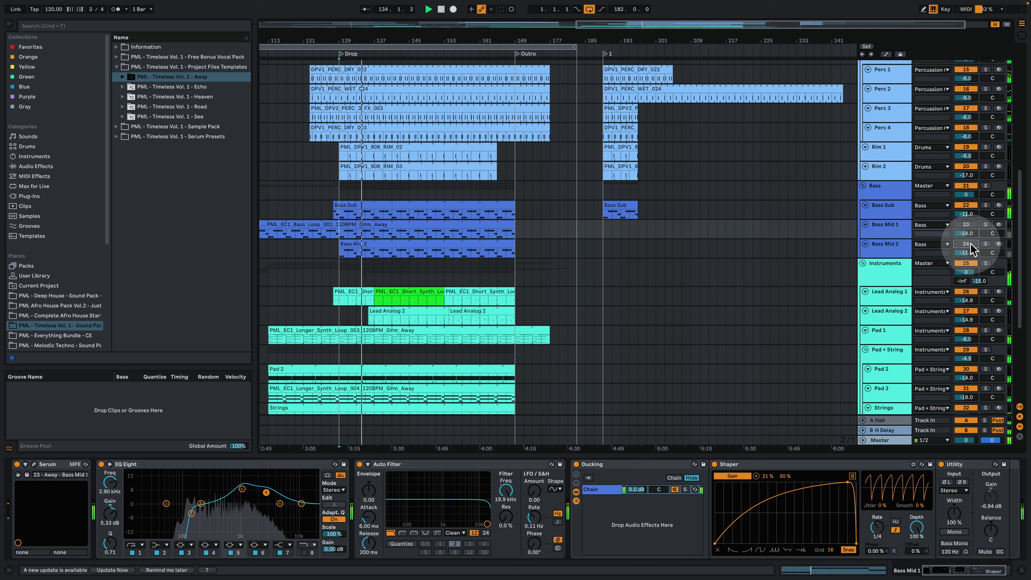
left_click(971, 243)
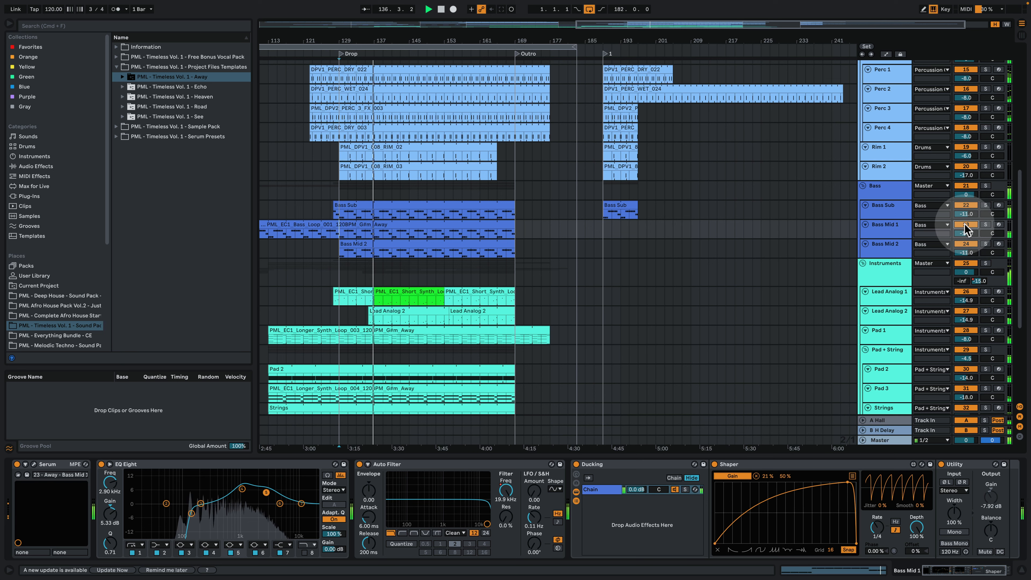
left_click(965, 225)
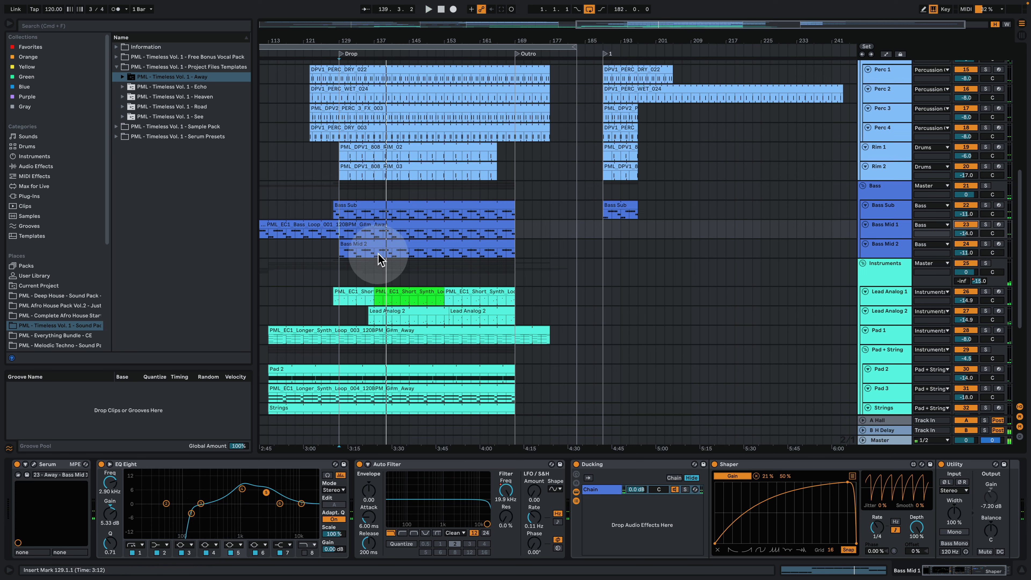
- Copy the first eight bars of the Drop's Bass Mid 1 and Bass Mid 2 clips to bar 189
left_click_drag(375, 254, 406, 224)
left_click_drag(611, 224, 617, 225)
- Play the copied Bass Mid 1 and Bass Mid 2 parts one at a time, each soloed, from bar 189
left_click(986, 224)
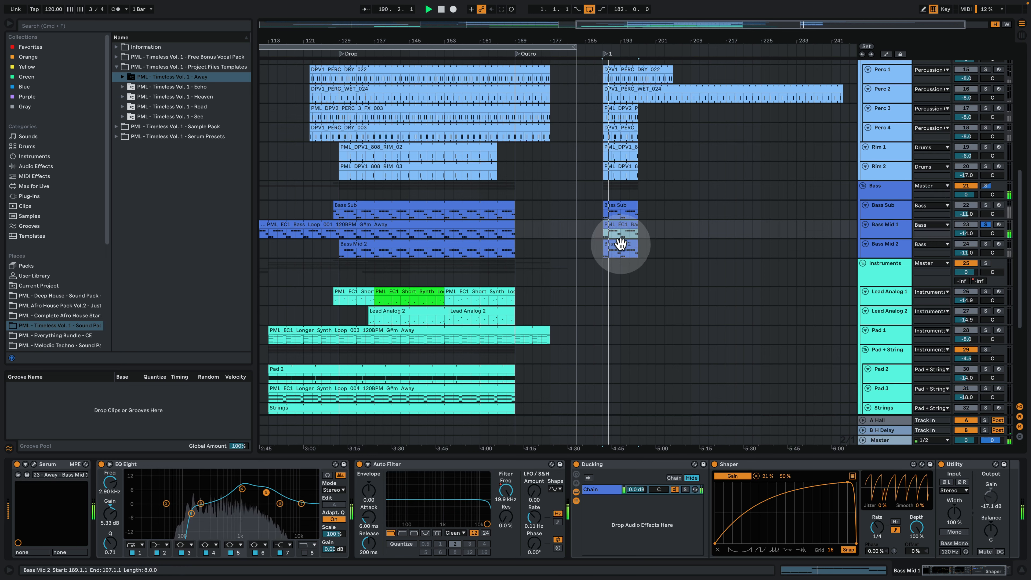
key("space")
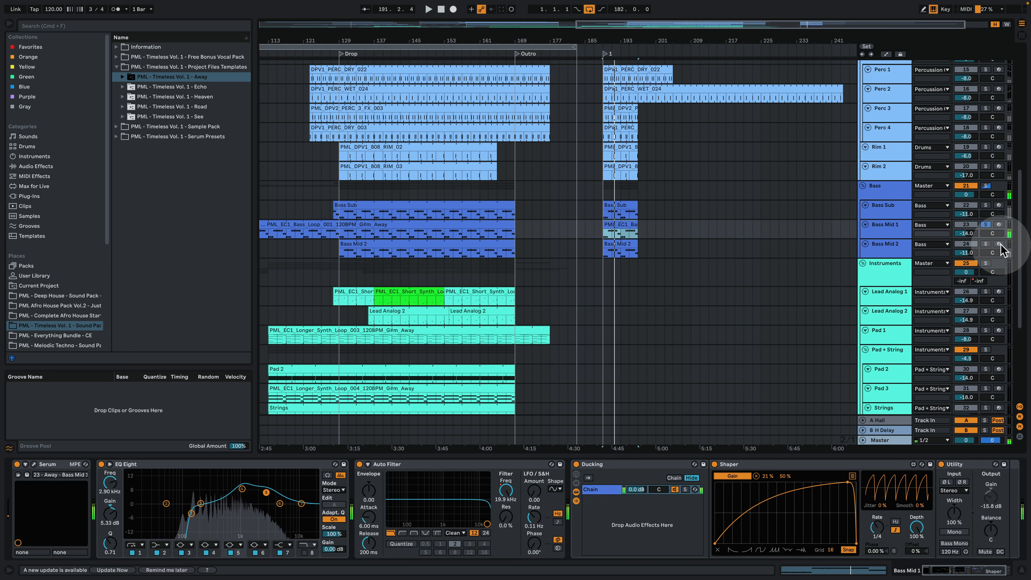
left_click(985, 244)
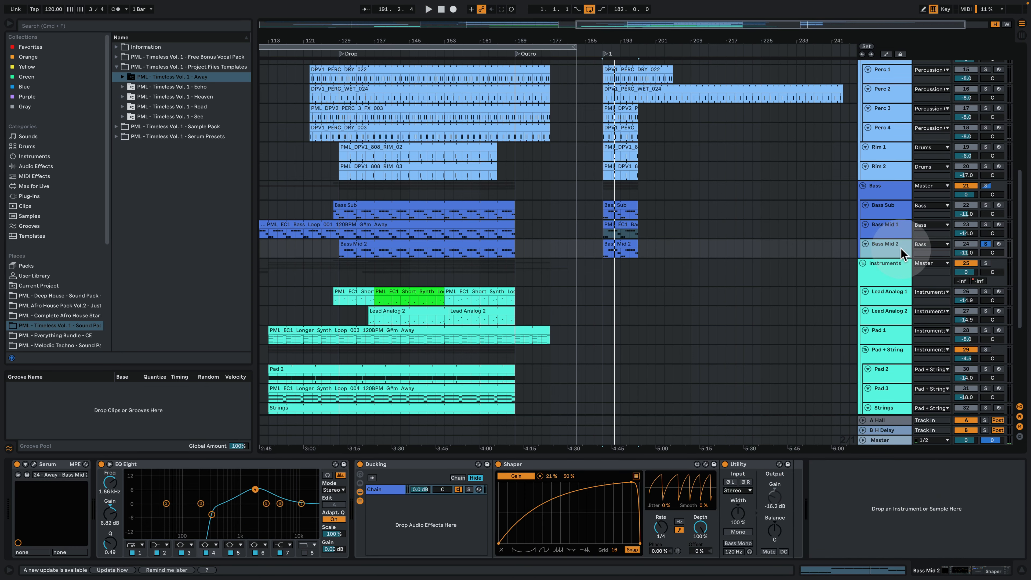
key("space")
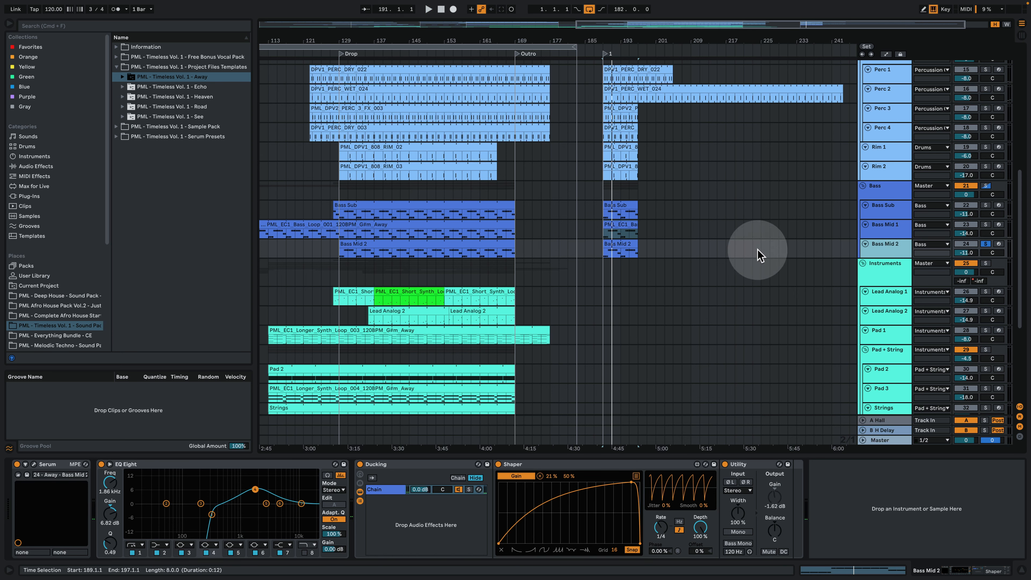
- Solo Bass Mid 1 and inspect the oscillators and effects of its Serum preset
left_click(987, 224)
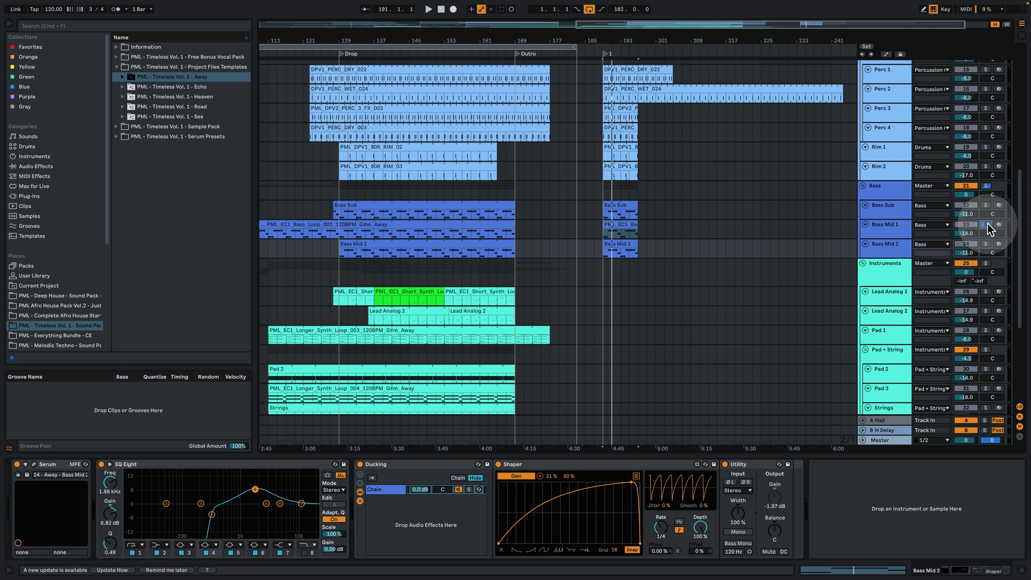
left_click(894, 235)
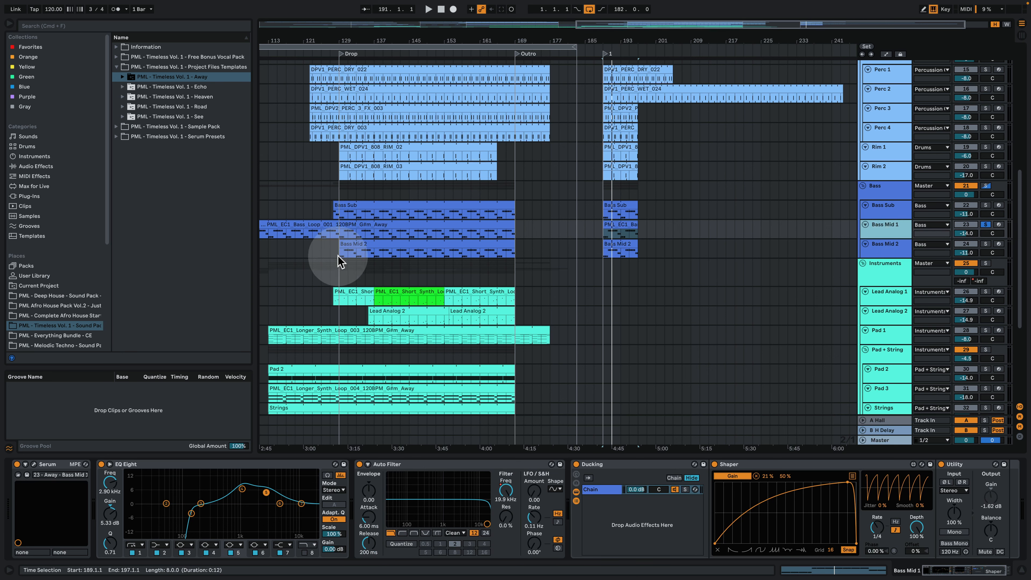
left_click(34, 465)
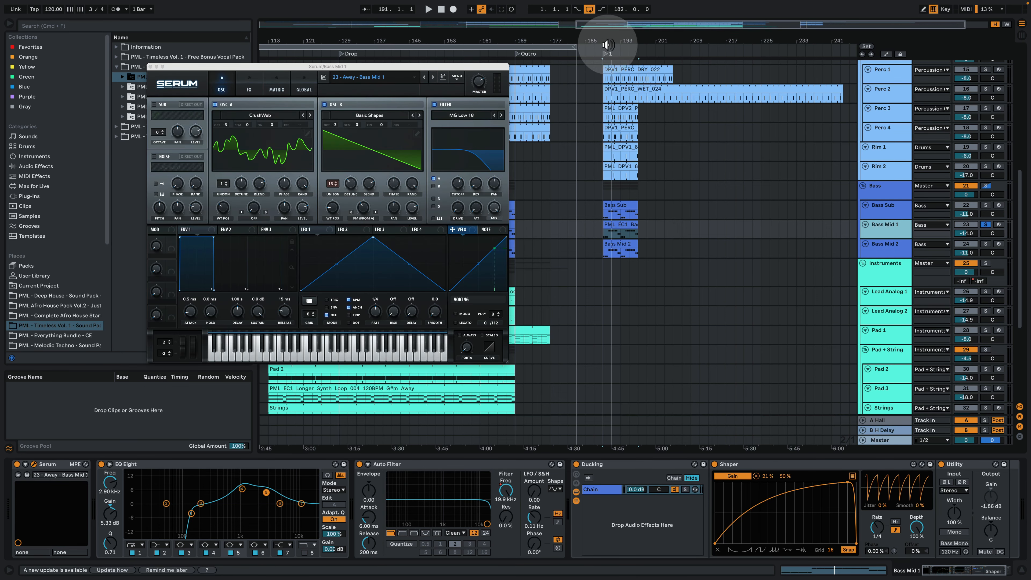
left_click_drag(611, 39, 677, 37)
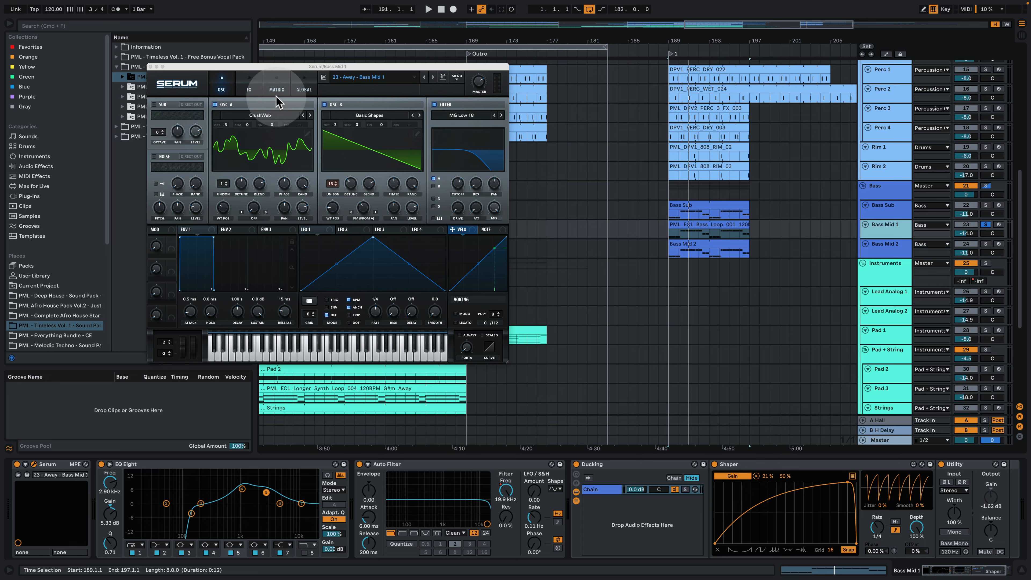
left_click(249, 89)
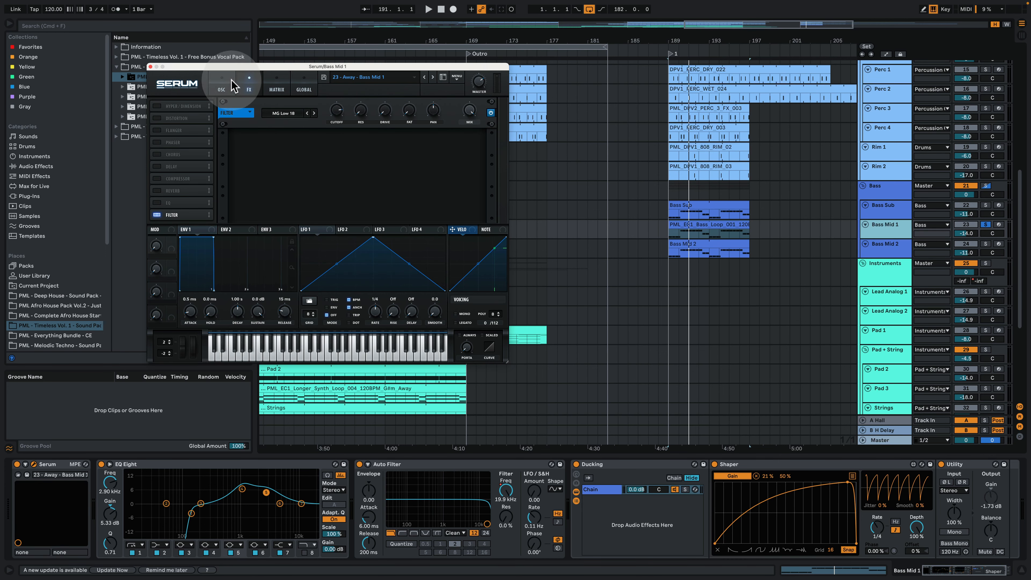
left_click(221, 86)
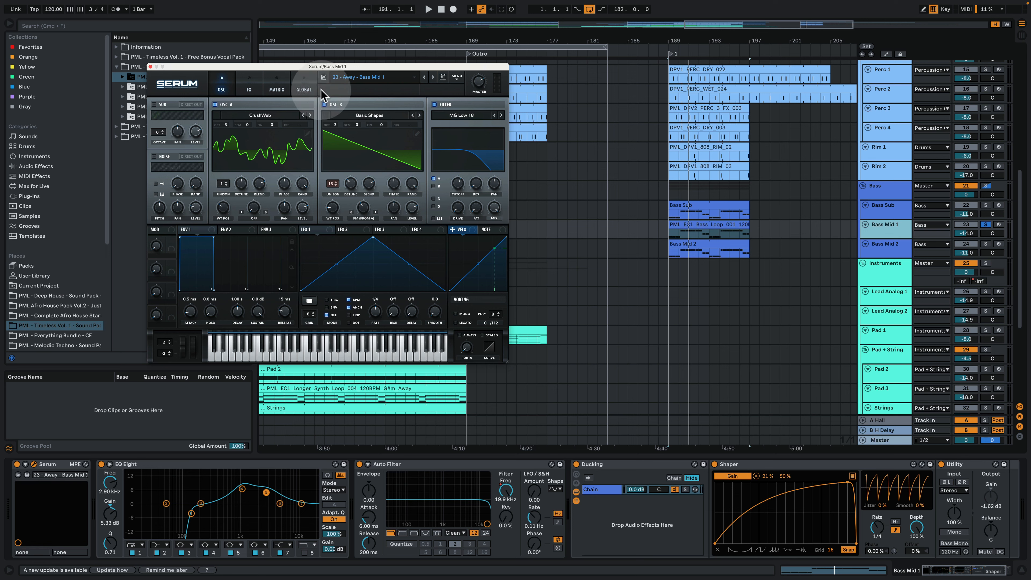
- Audition the soloed Bass Mid 1 track from bar 189, comparing its Serum sound with oscillator B on and off
left_click(729, 160)
key("space")
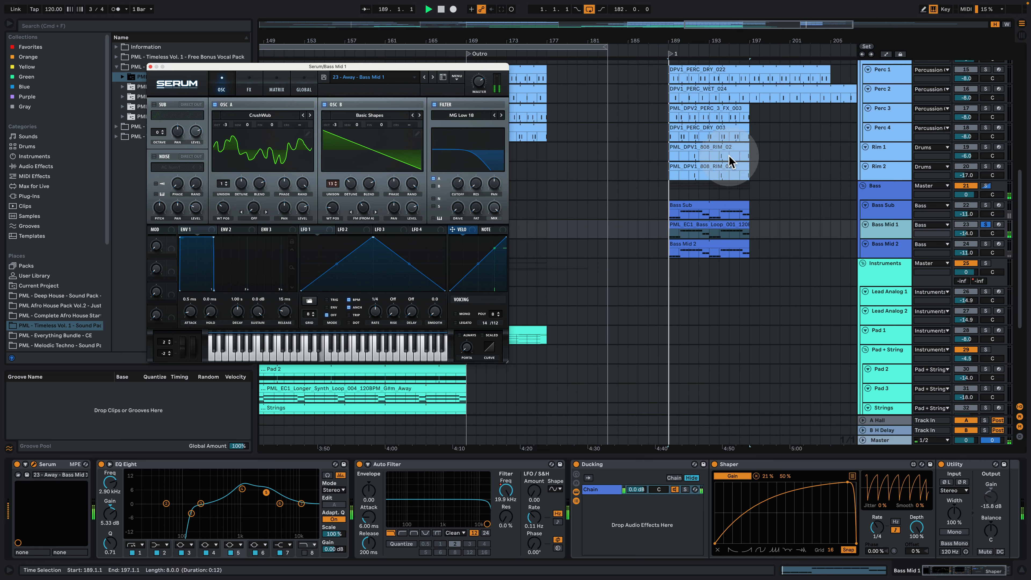
left_click(450, 165)
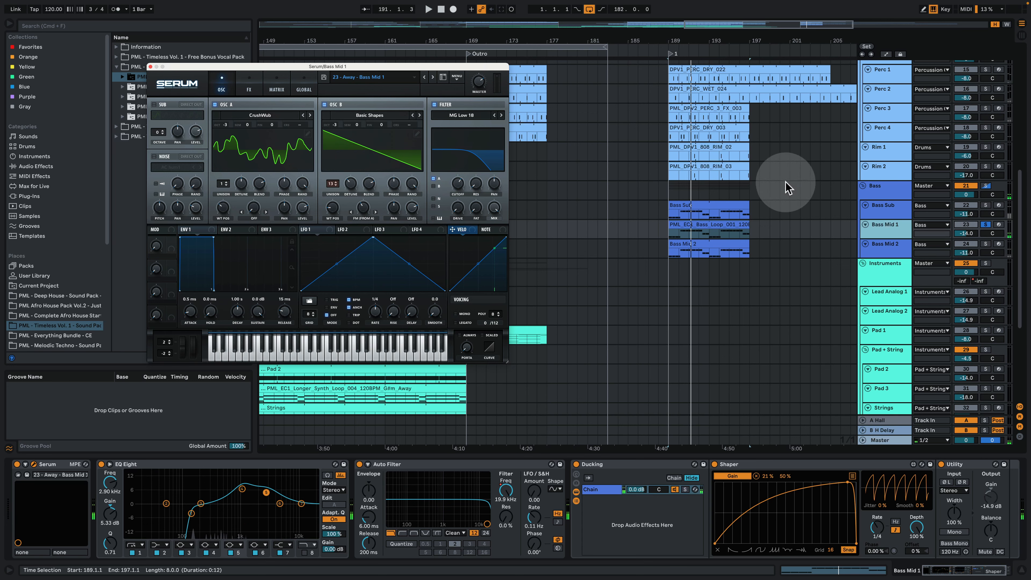
left_click(324, 104)
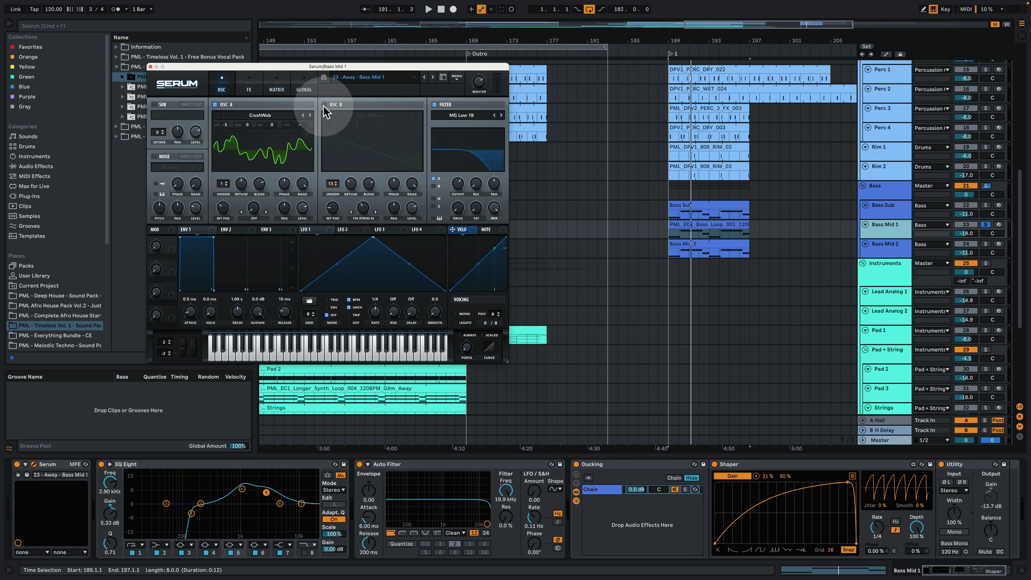
key("space")
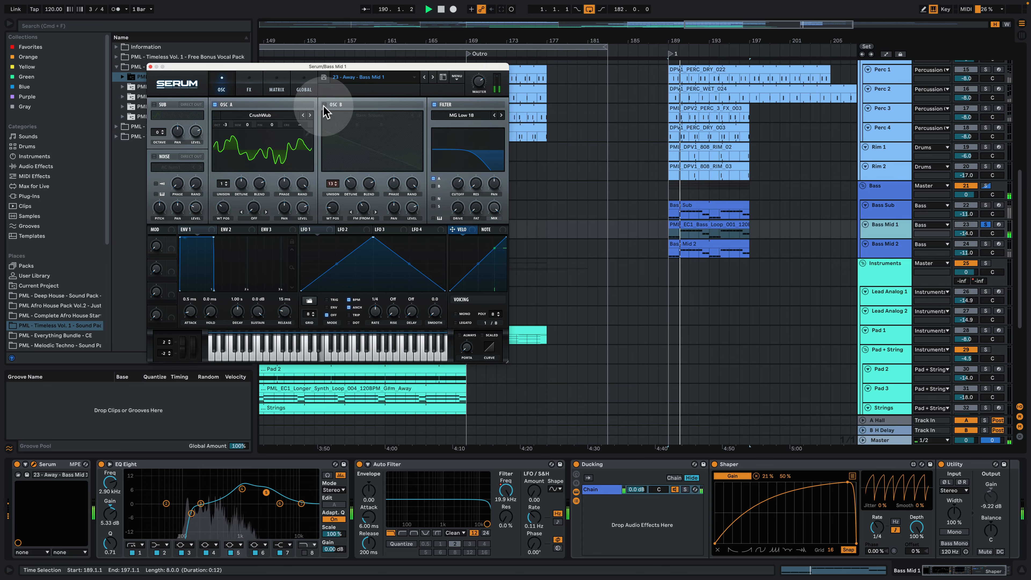
left_click(324, 105)
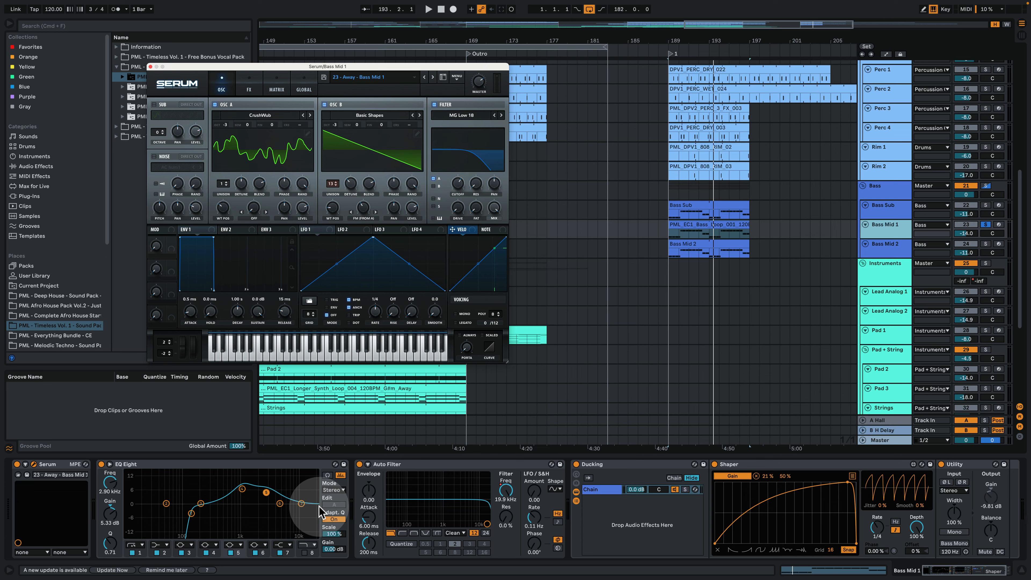
- Solo Bass Mid 2, open its Serum synth, and audition the sound from bar 189
left_click(893, 250)
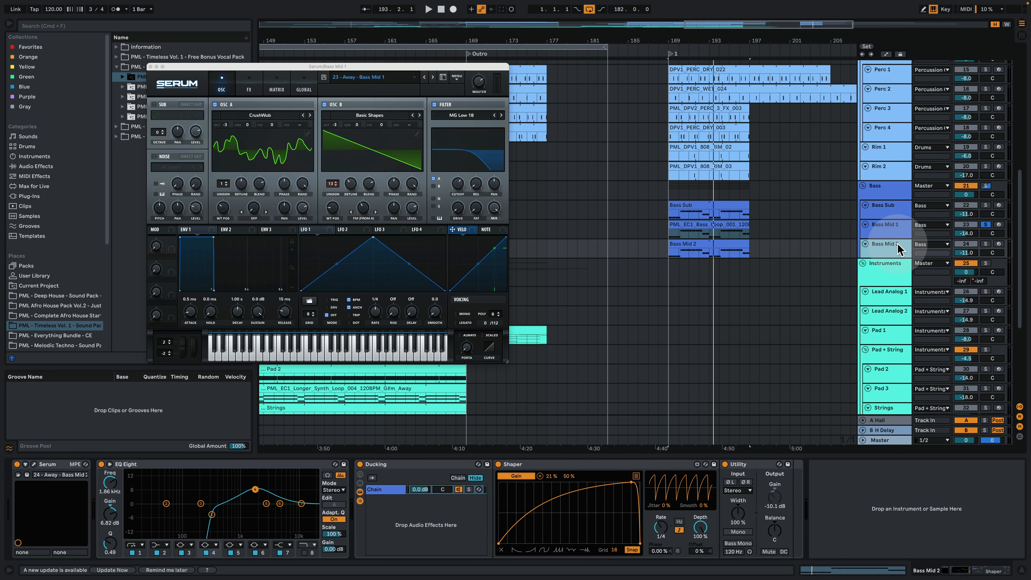
left_click(985, 244)
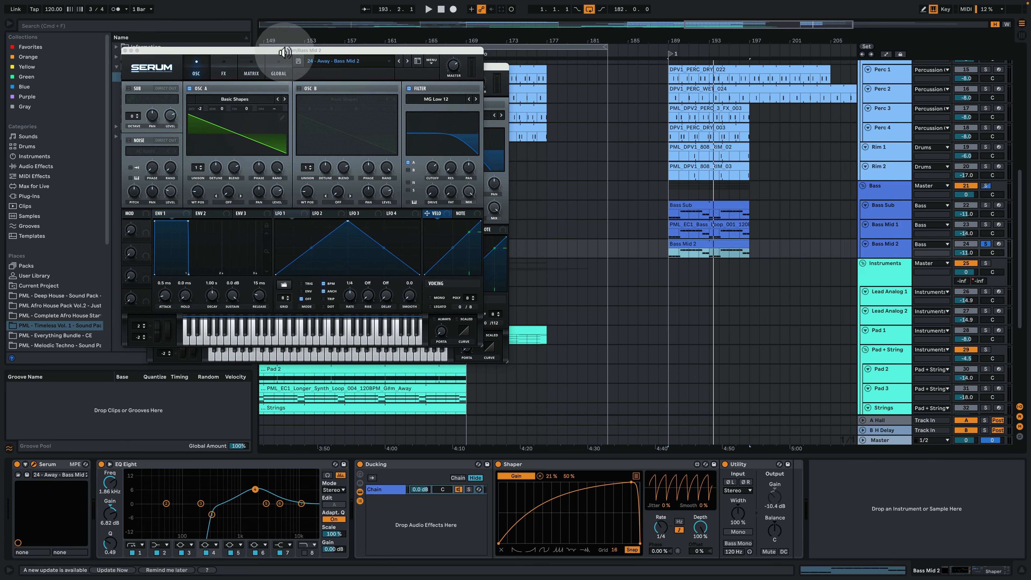
left_click_drag(274, 50, 332, 95)
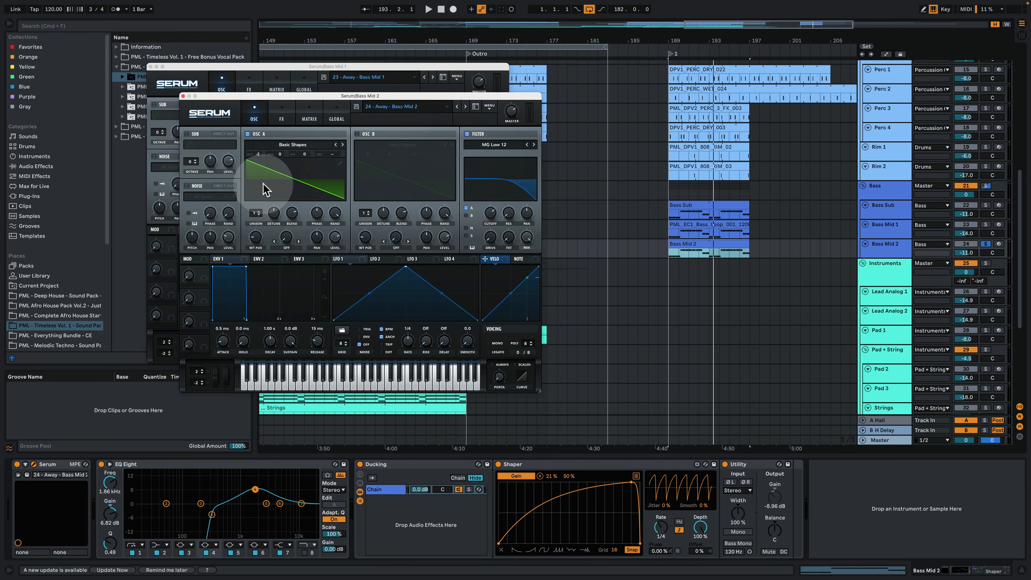
key("space")
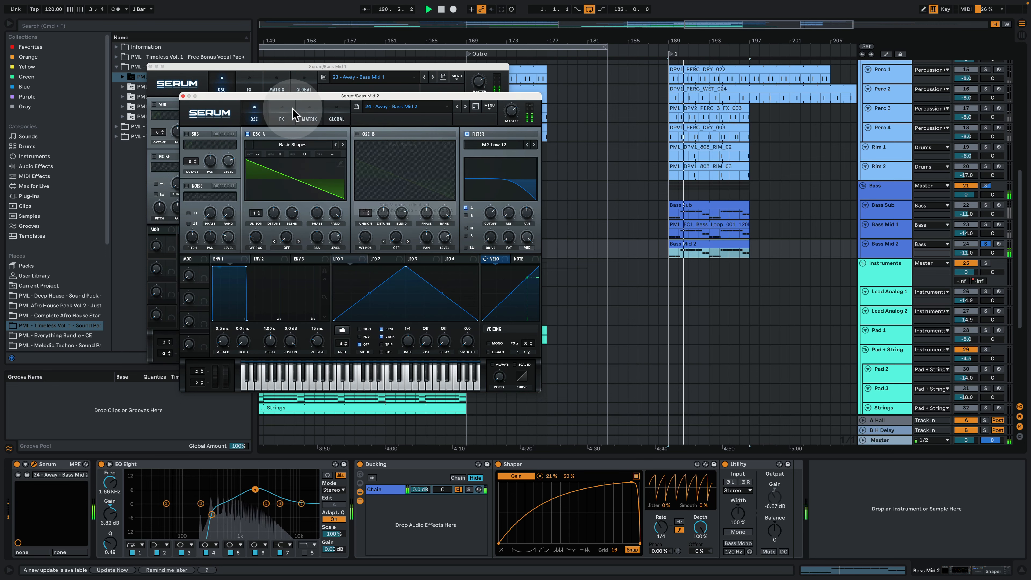
left_click(282, 114)
left_click(254, 116)
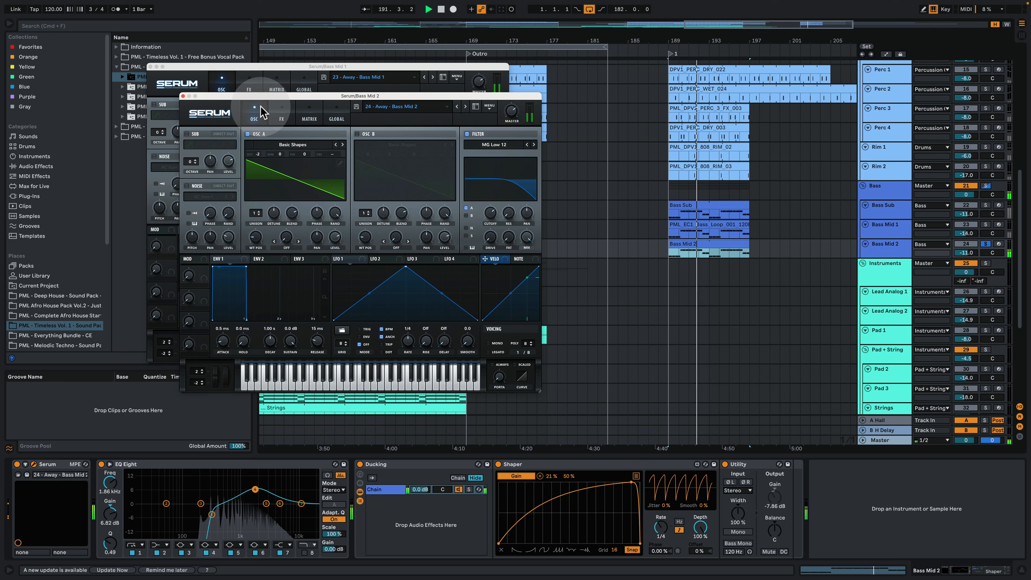
- Close both Serum windows and take Bass Mid 2 out of solo
left_click(183, 96)
left_click(150, 65)
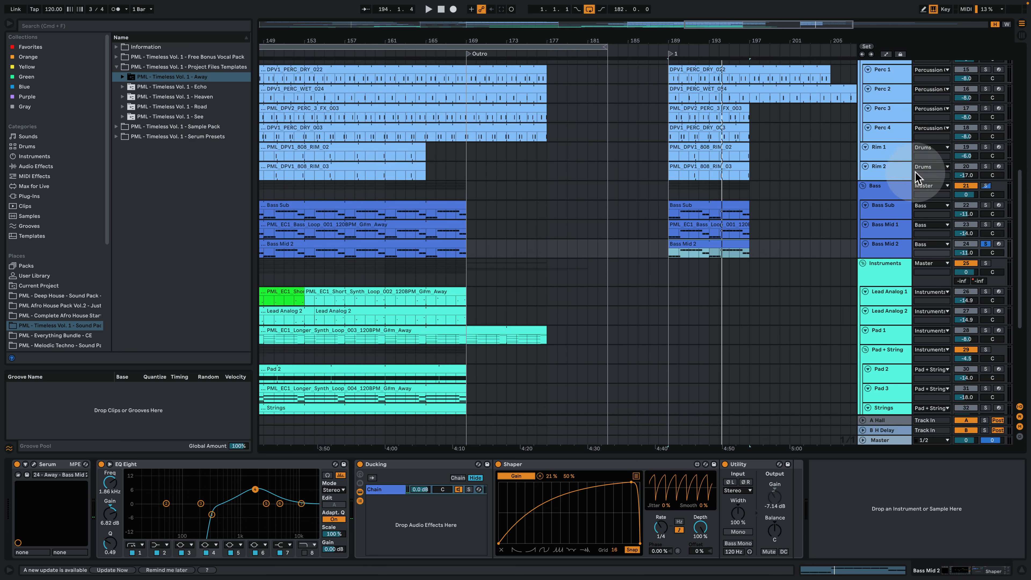
left_click(986, 244)
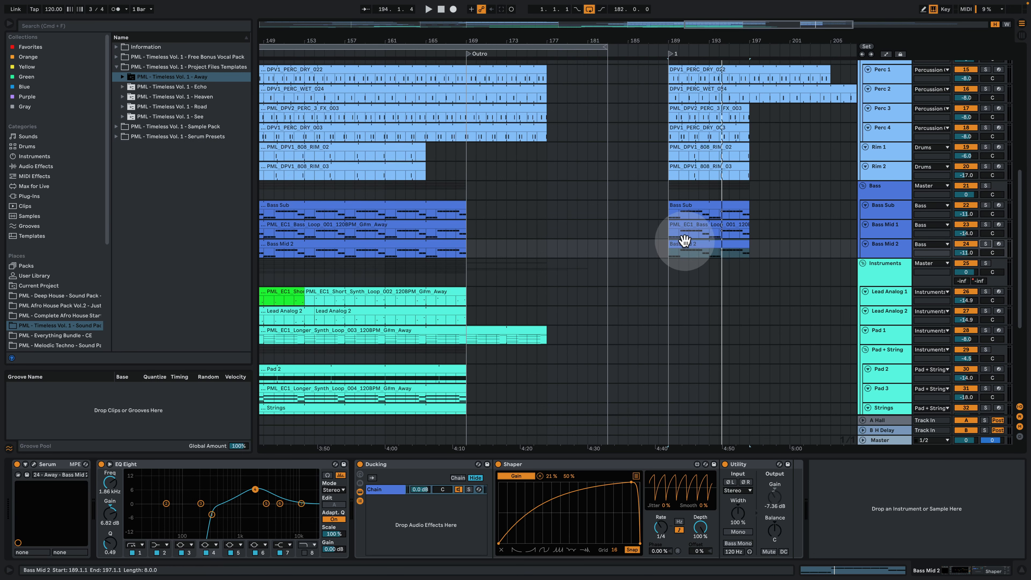
- Play the section from bar 189 with all bass and percussion tracks audible together
left_click(685, 241)
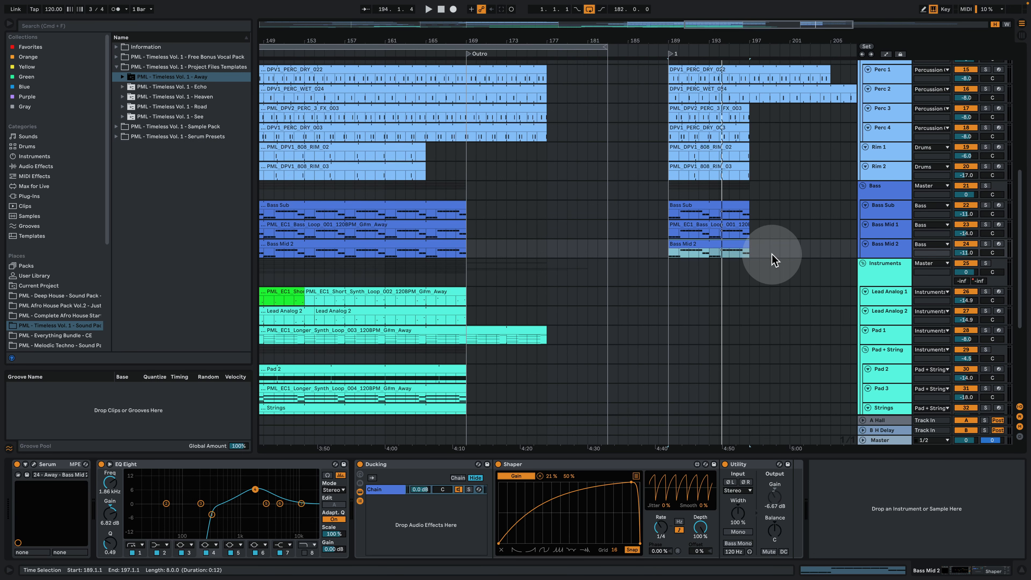
scroll(847, 317, "up", 3)
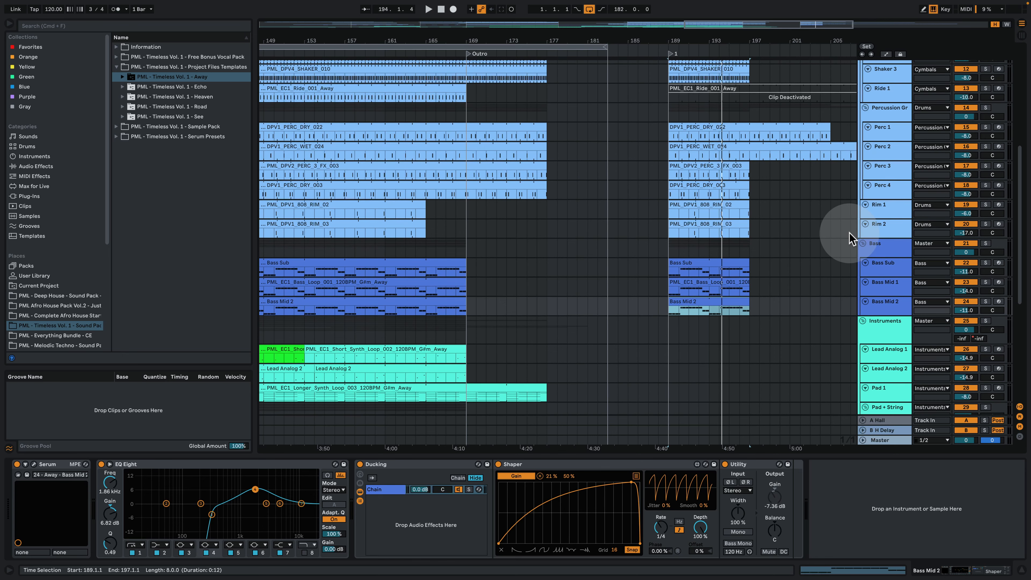
key("plus")
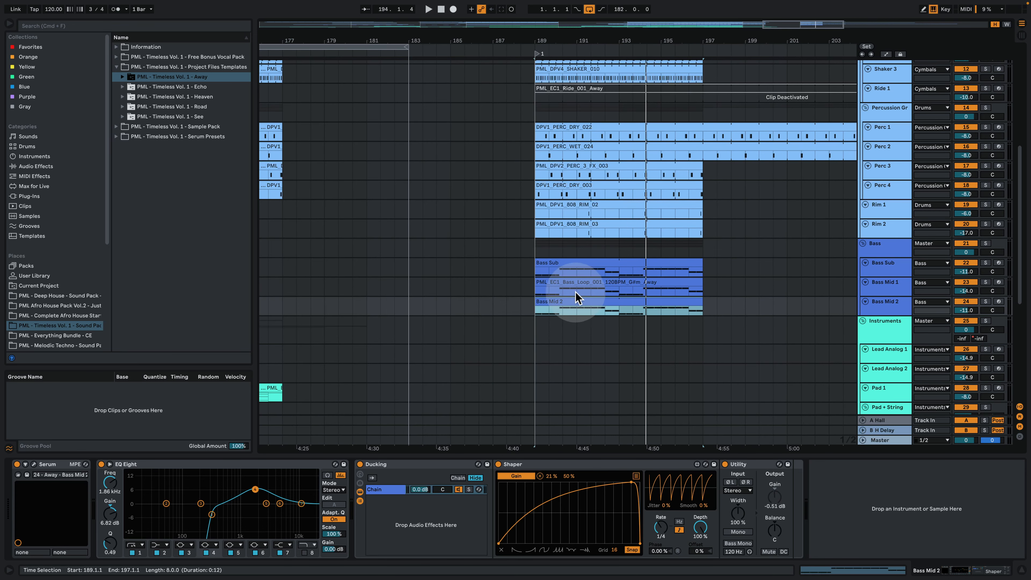
left_click(561, 302)
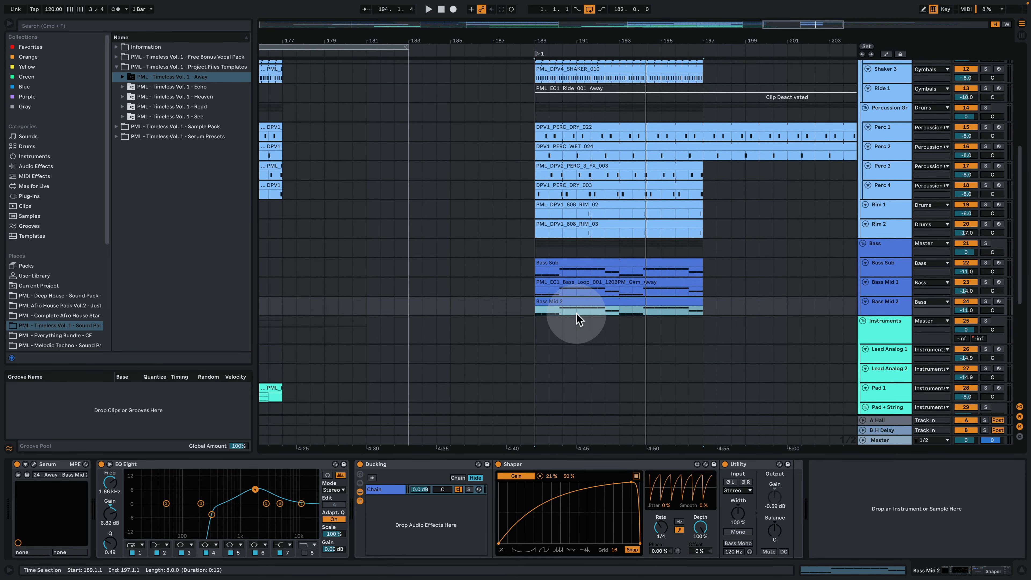
key("space")
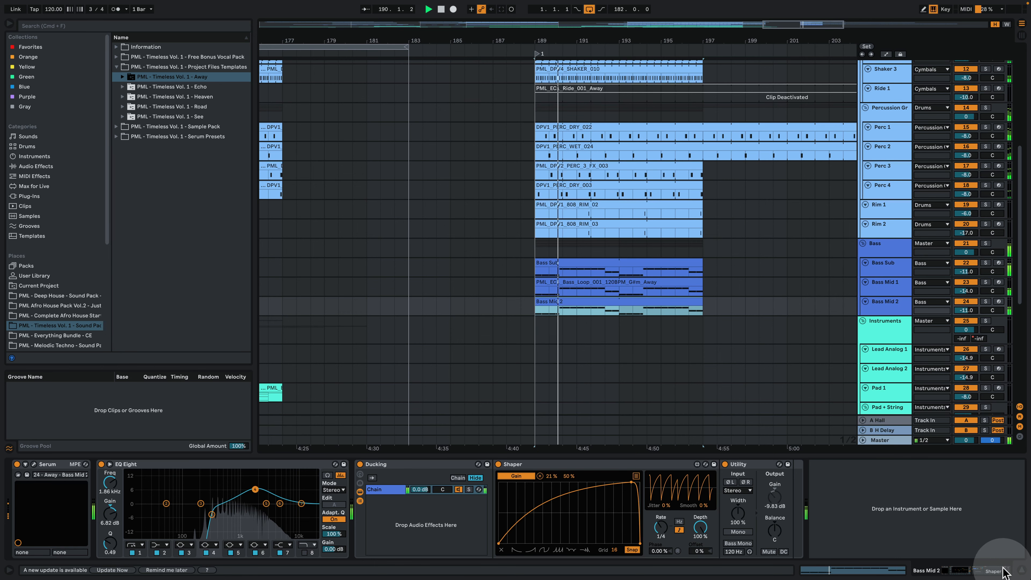
- Display the Saturator effect on the Bass group track
left_click(1019, 568)
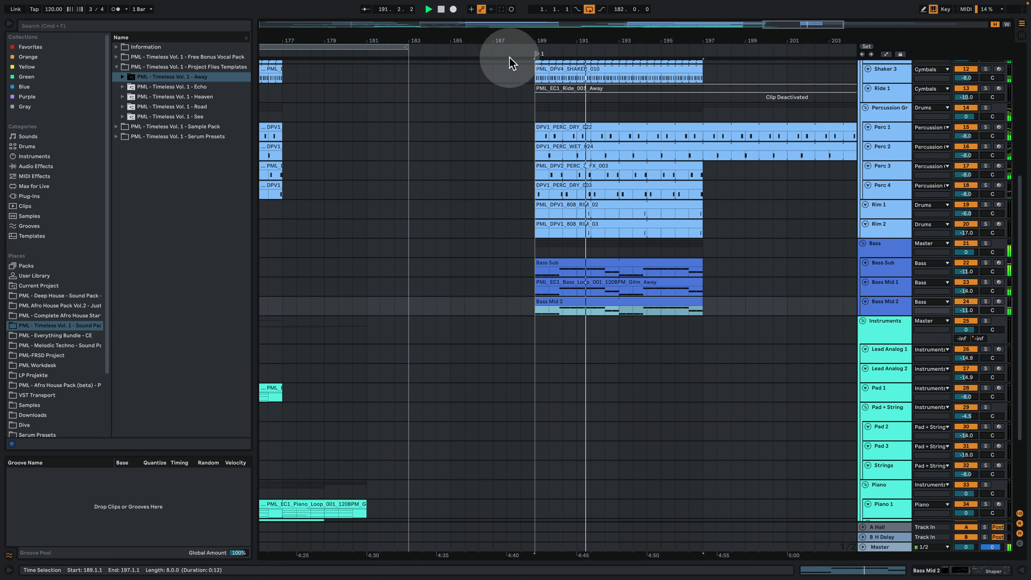
left_click_drag(564, 41, 606, 3)
left_click(883, 249)
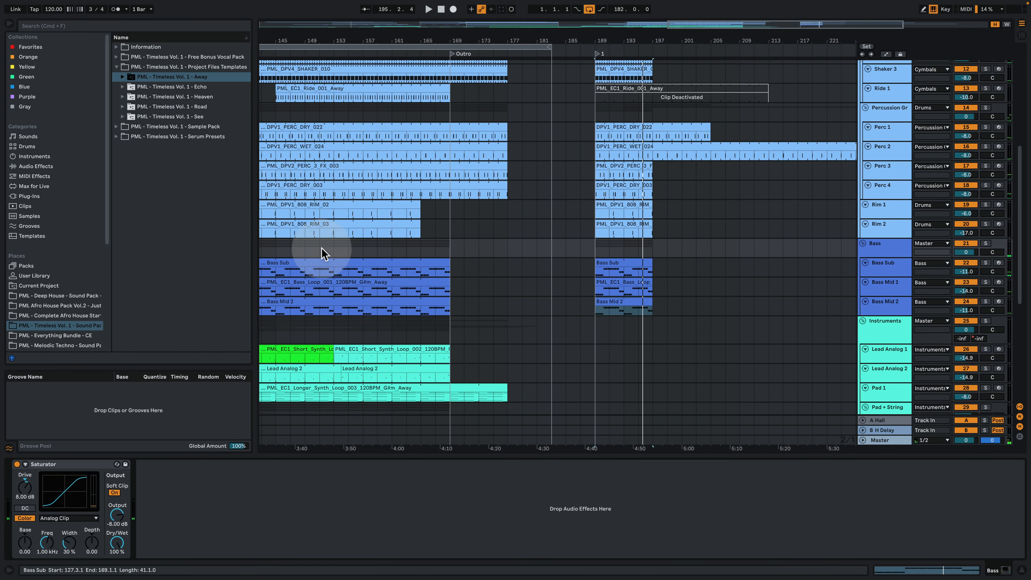
- Copy the PML_EC1_Piano_Loop_001 clip on the Piano 1 track to bar 189 and open its notes
left_click_drag(629, 38, 628, 6)
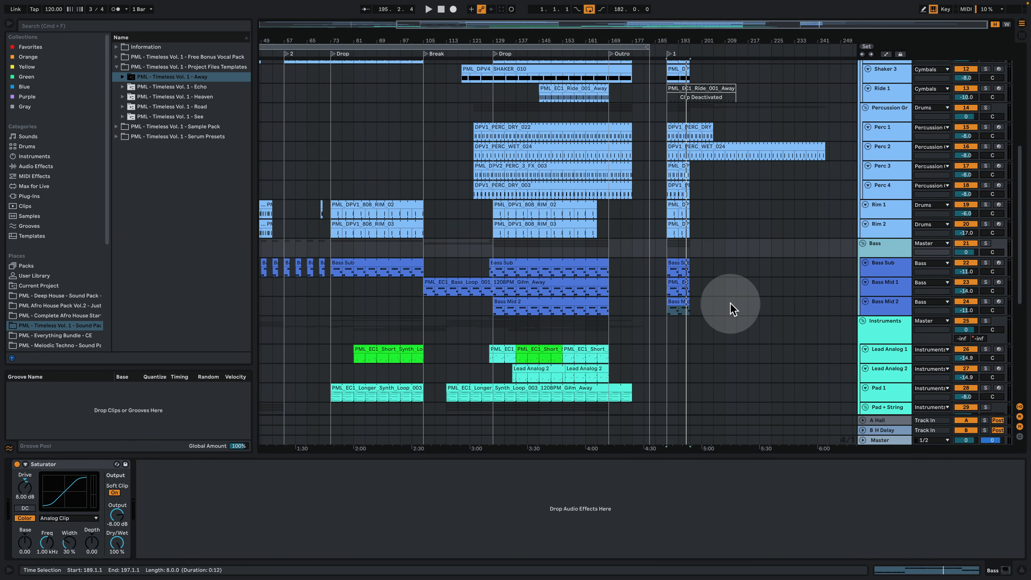
scroll(731, 305, "down", 5)
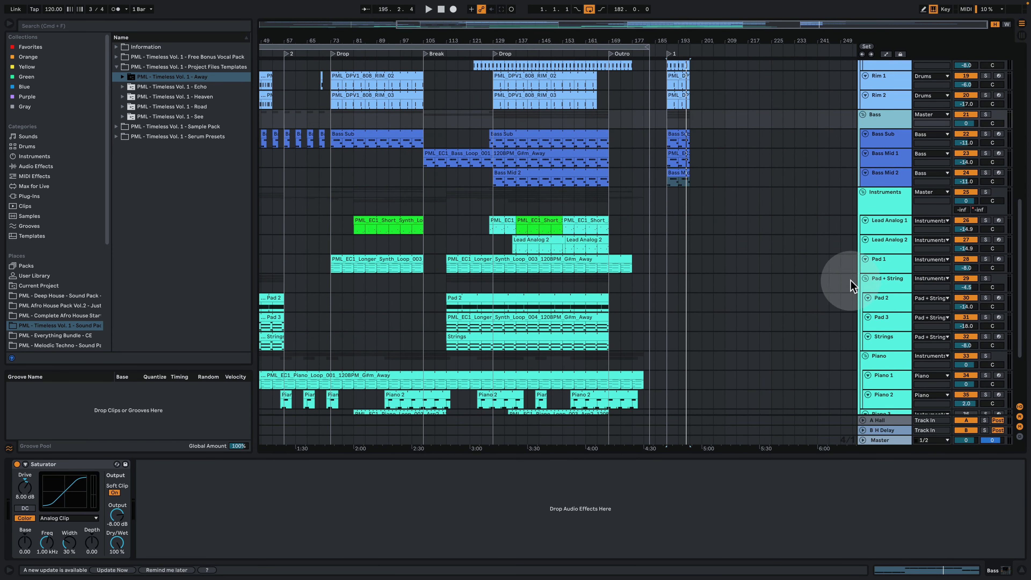
scroll(791, 293, "down", 2)
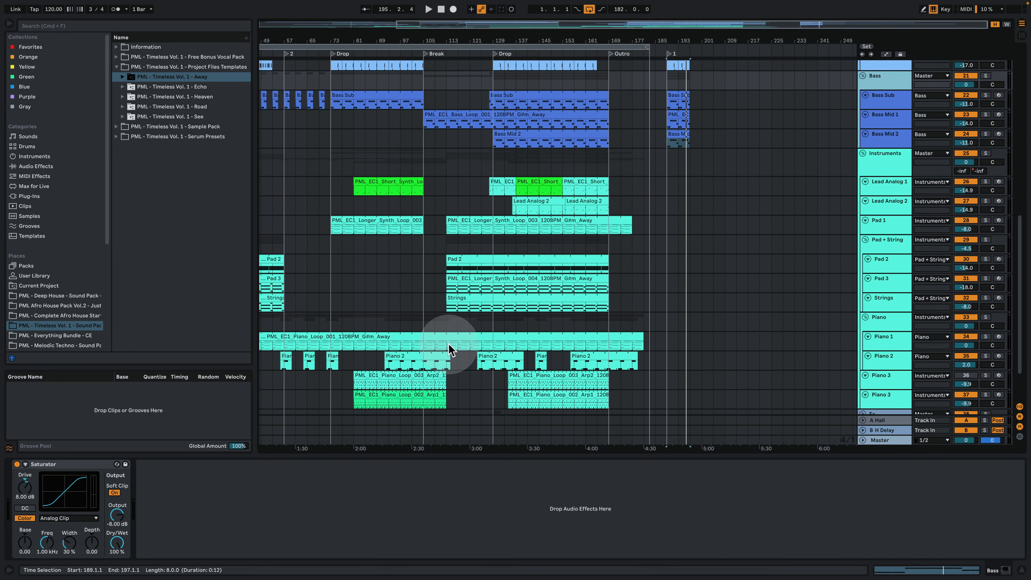
left_click_drag(450, 349, 690, 343)
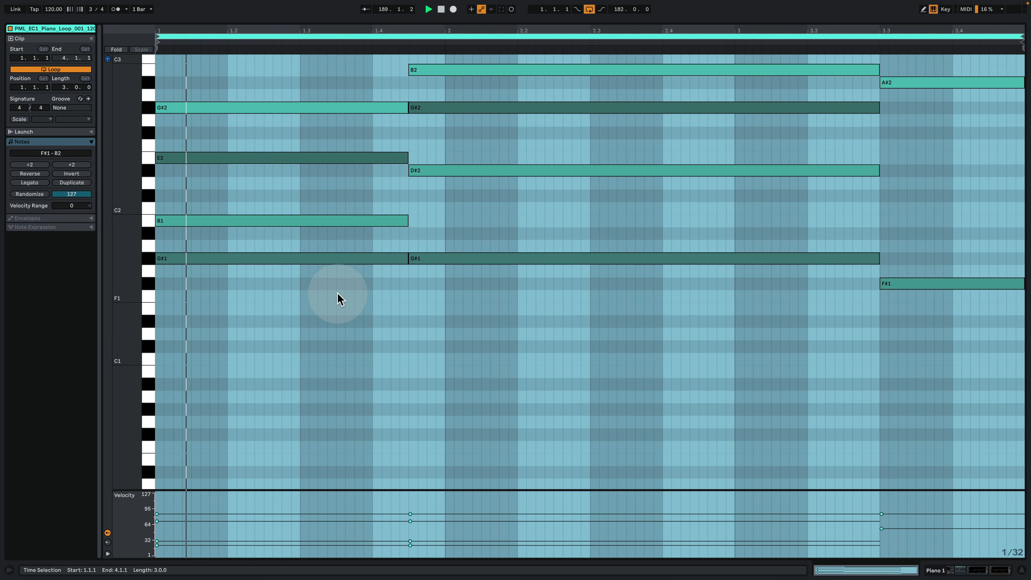
- Examine the Piano 1 chord notes together with the bass notes in the piano roll
scroll(389, 333, "up", 4)
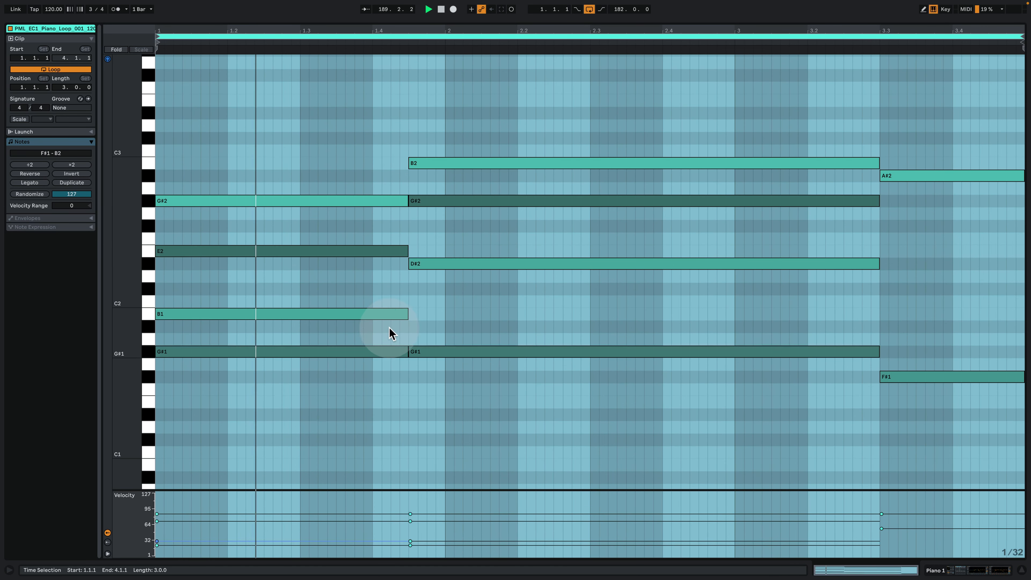
left_click(563, 315)
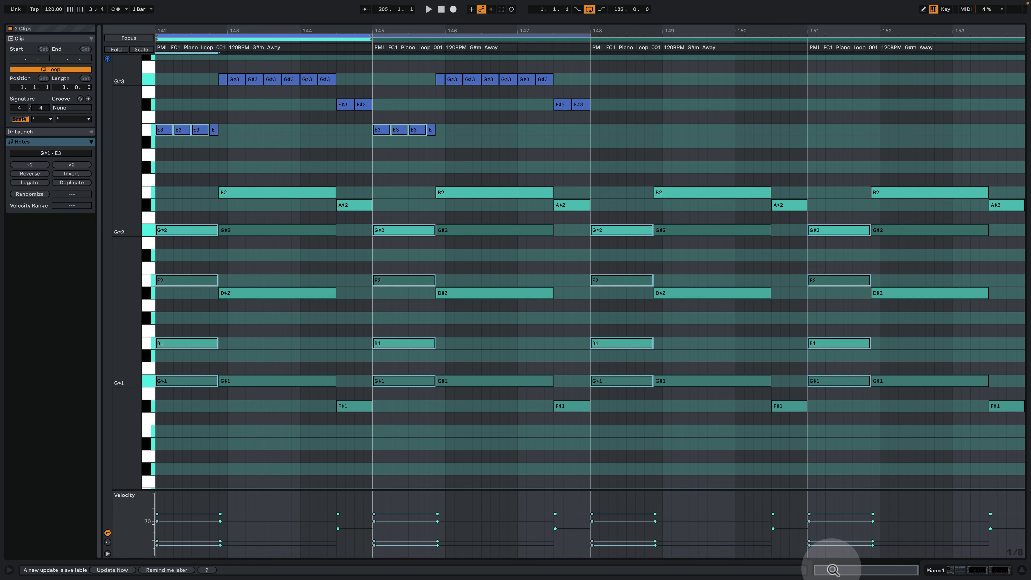
left_click(190, 223)
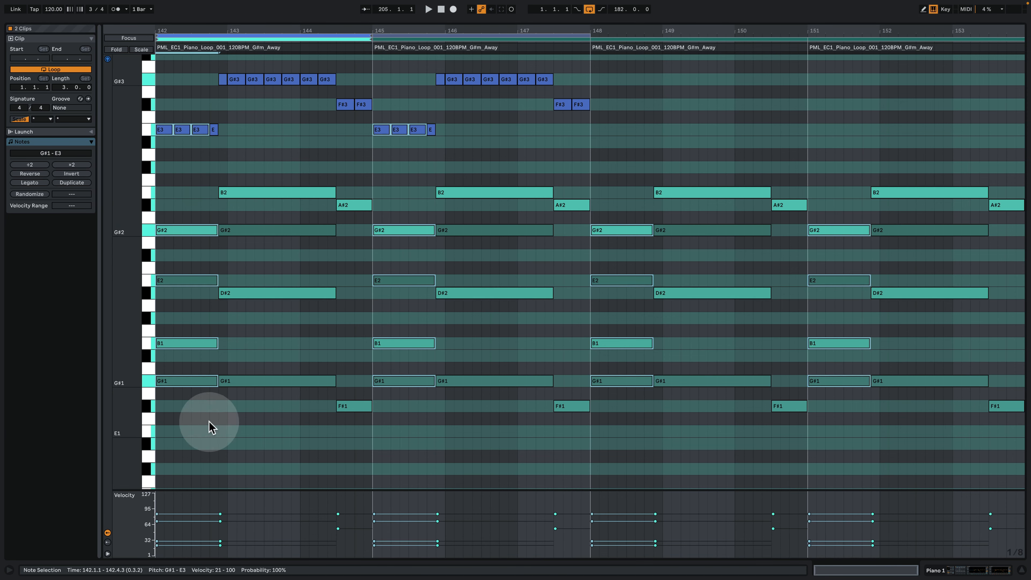
scroll(257, 280, "up", 1)
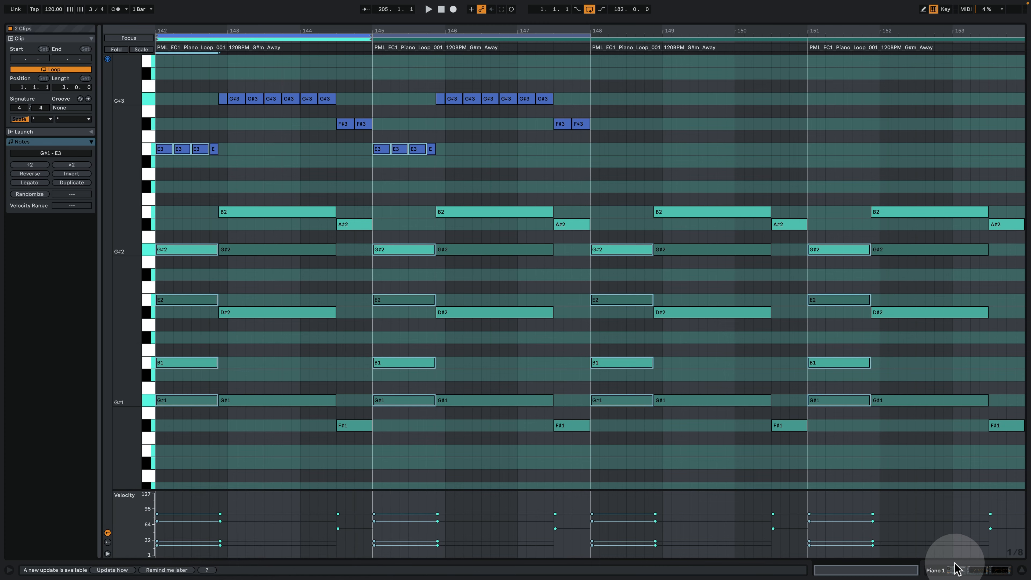
- Show Piano 1's device chain, try a Random amount of 12 in the Velocity effect, and reset it to 0
left_click(968, 569)
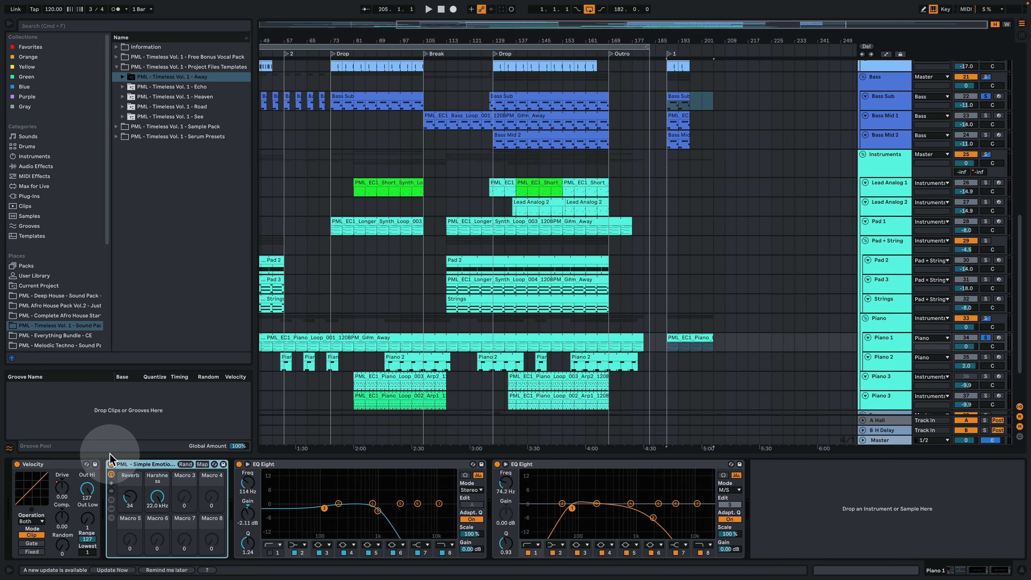
left_click(47, 471)
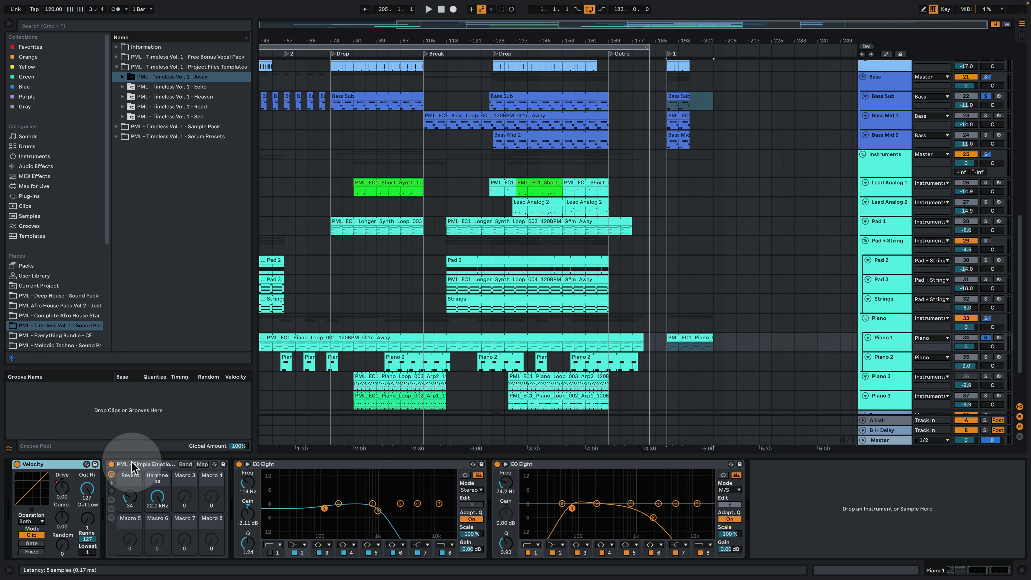
left_click_drag(64, 544, 64, 539)
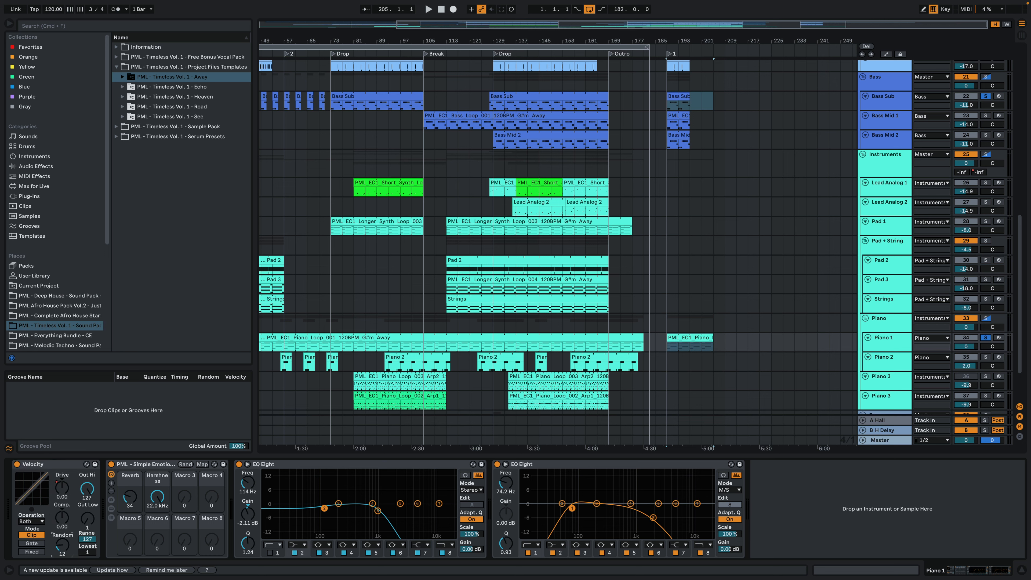
left_click_drag(62, 543, 63, 552)
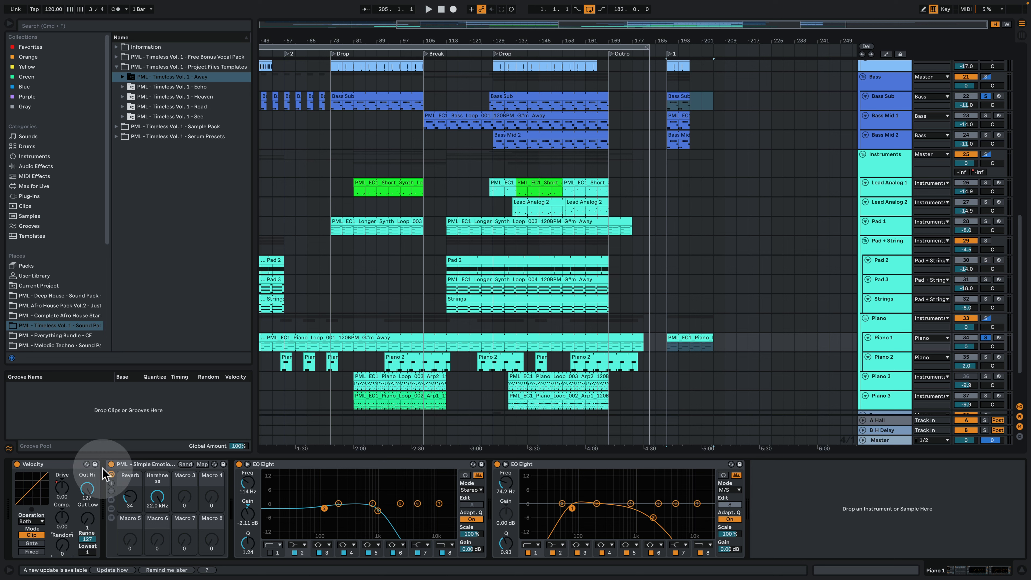
- Enlarge the Piano 1 track and display its Velocity Drive automation across the whole arrangement
left_click_drag(888, 350, 888, 367)
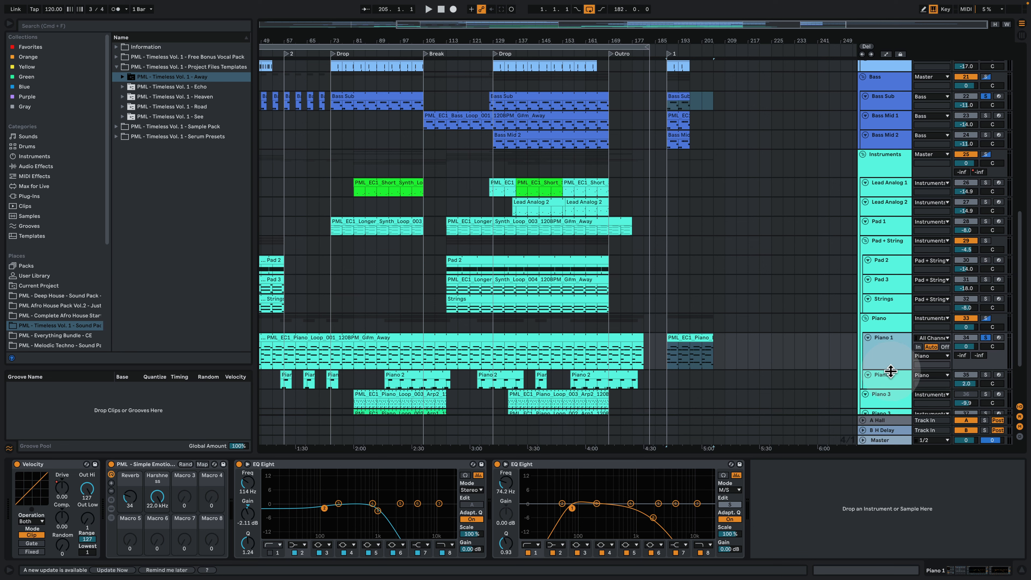
left_click(886, 54)
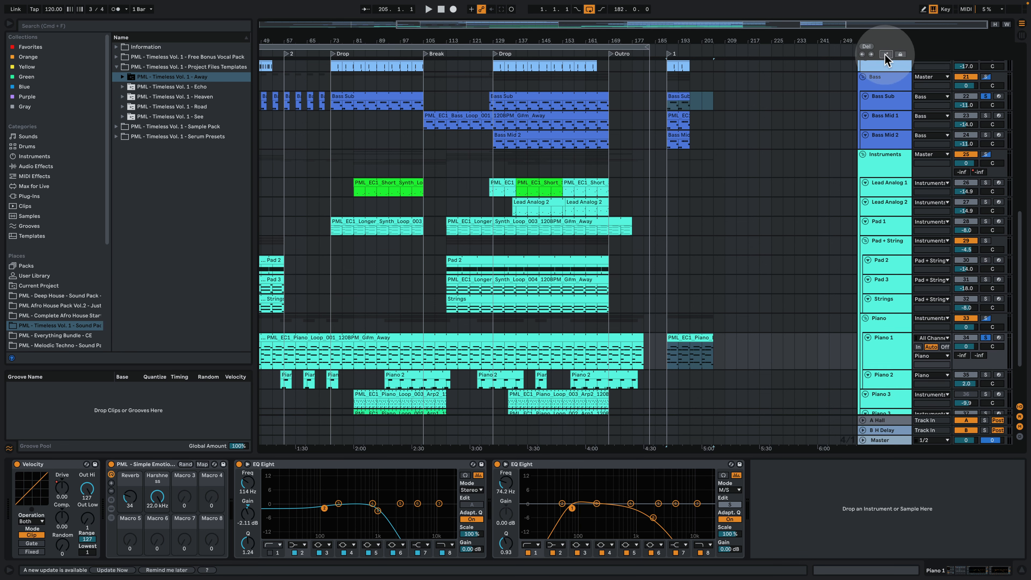
left_click(887, 356)
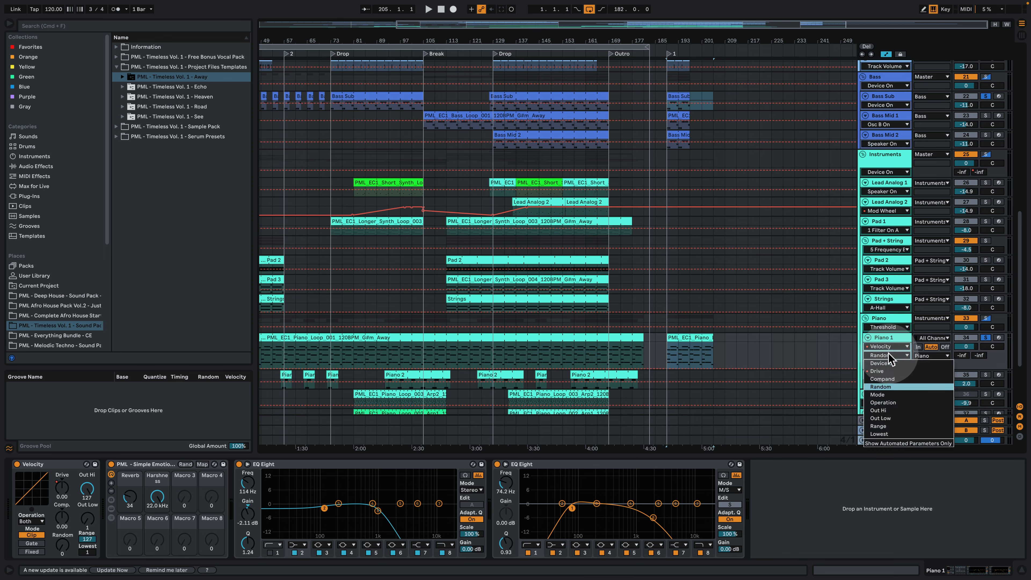
left_click(891, 370)
left_click_drag(525, 41, 523, 25)
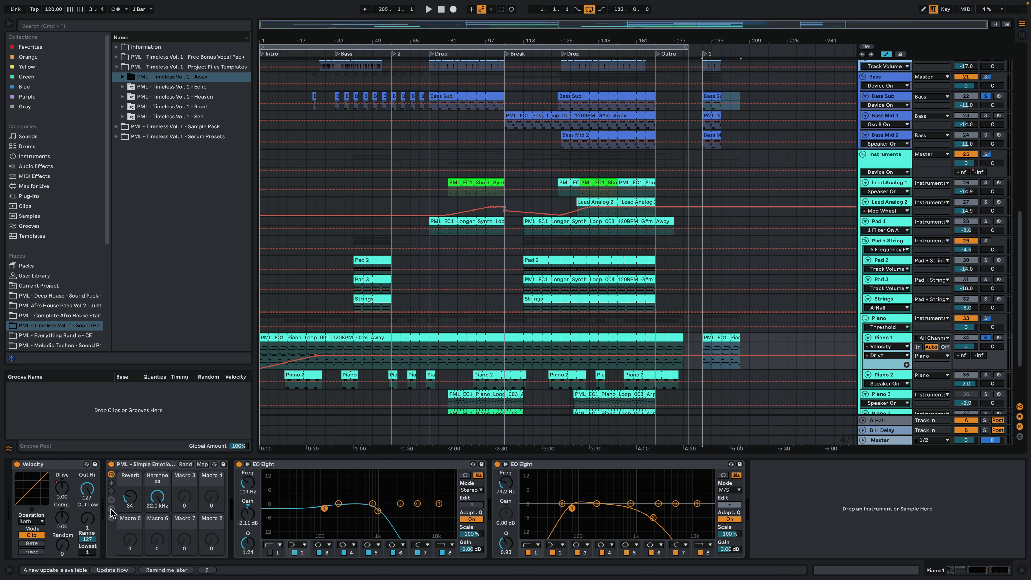
- Expand Piano 1's instrument rack and play from bar 189 while examining its sample, Concert Hall reverb and both EQ Eight devices
left_click(113, 513)
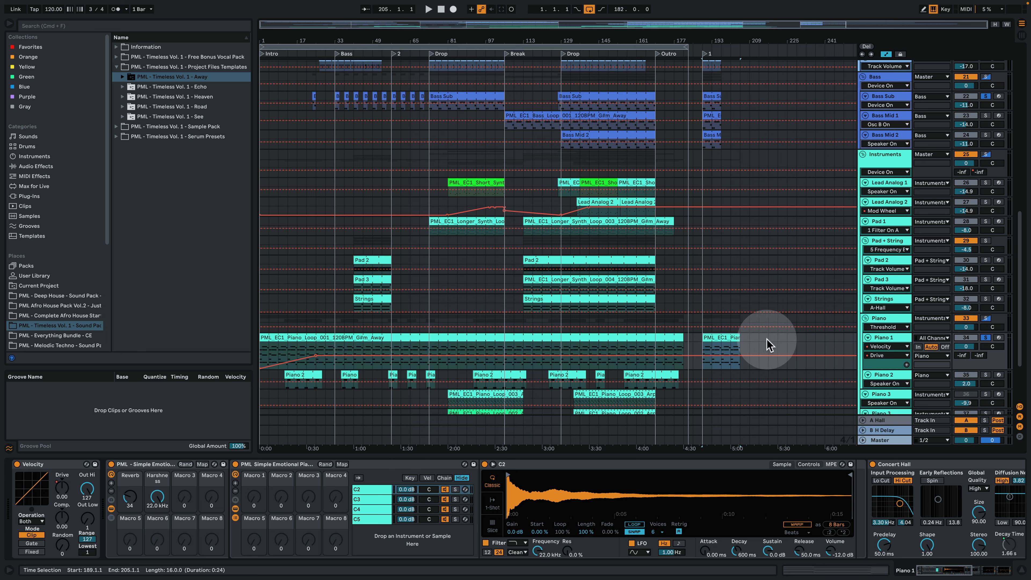
key("space")
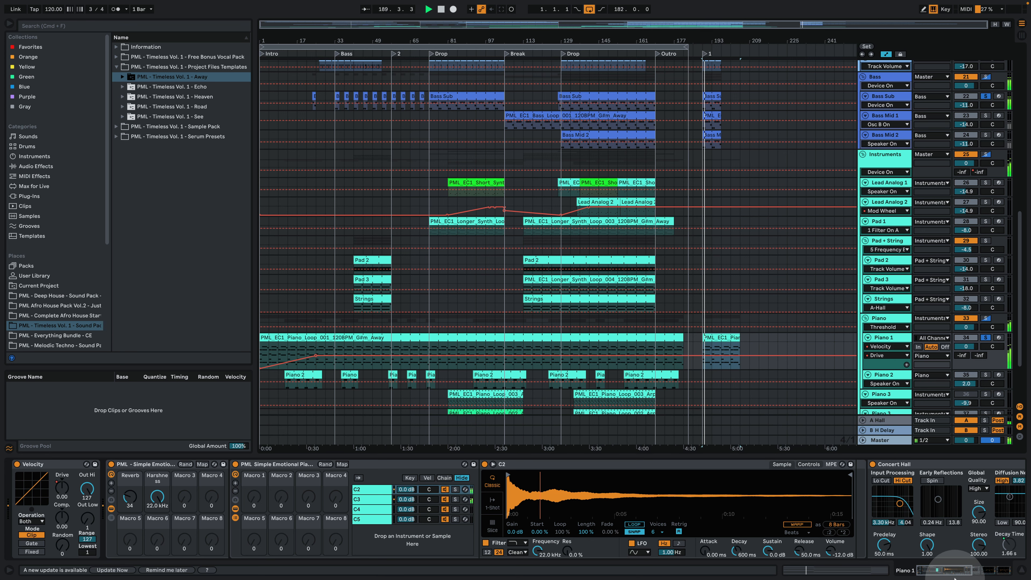
left_click(946, 572)
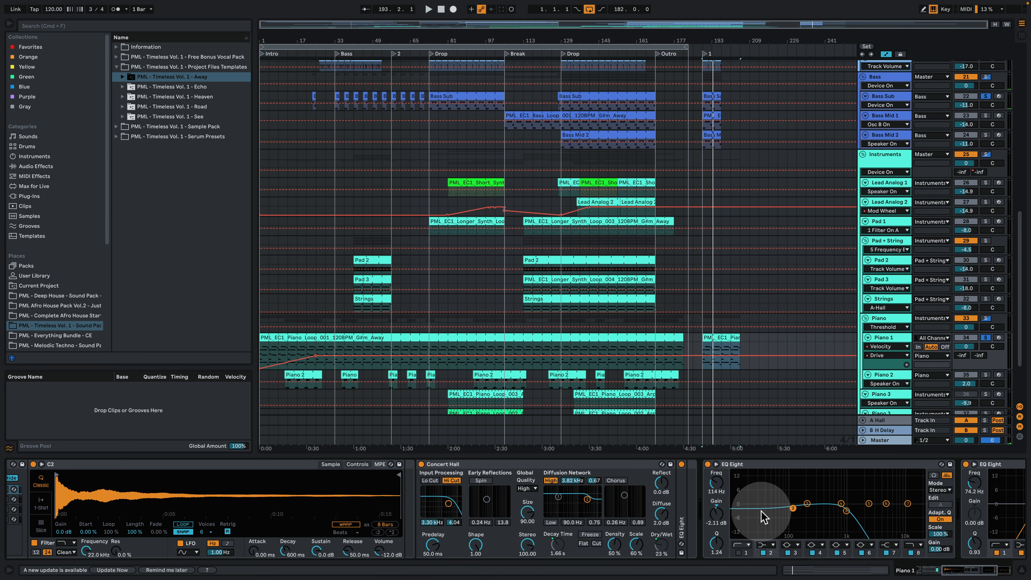
left_click_drag(961, 570, 980, 570)
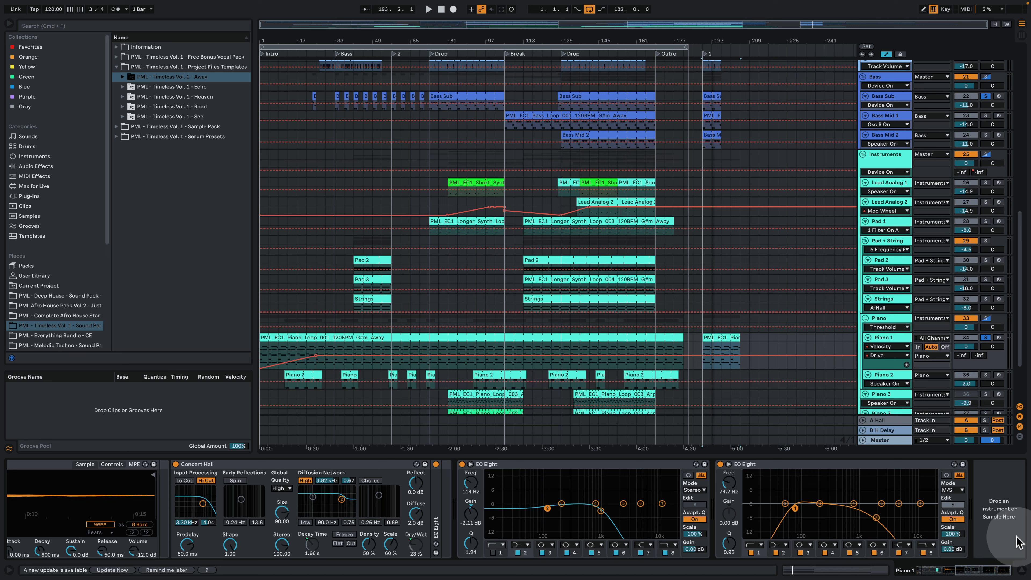
key("space")
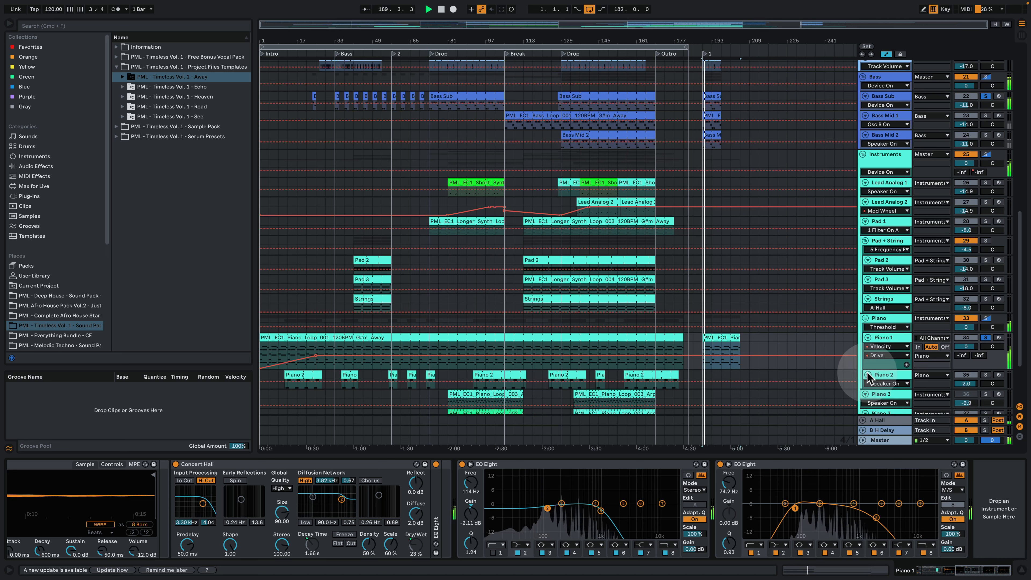
key("space")
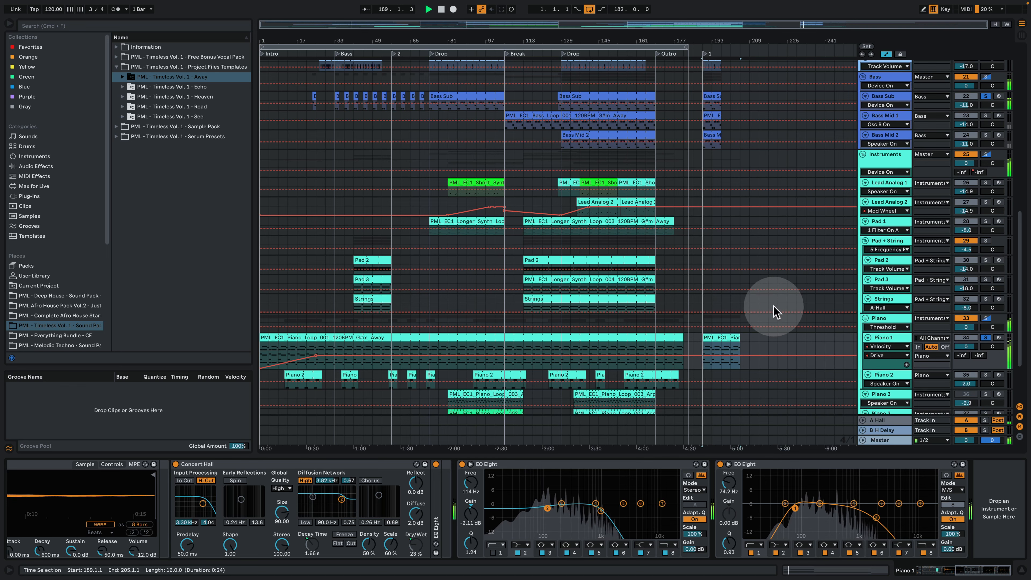
left_click(990, 570)
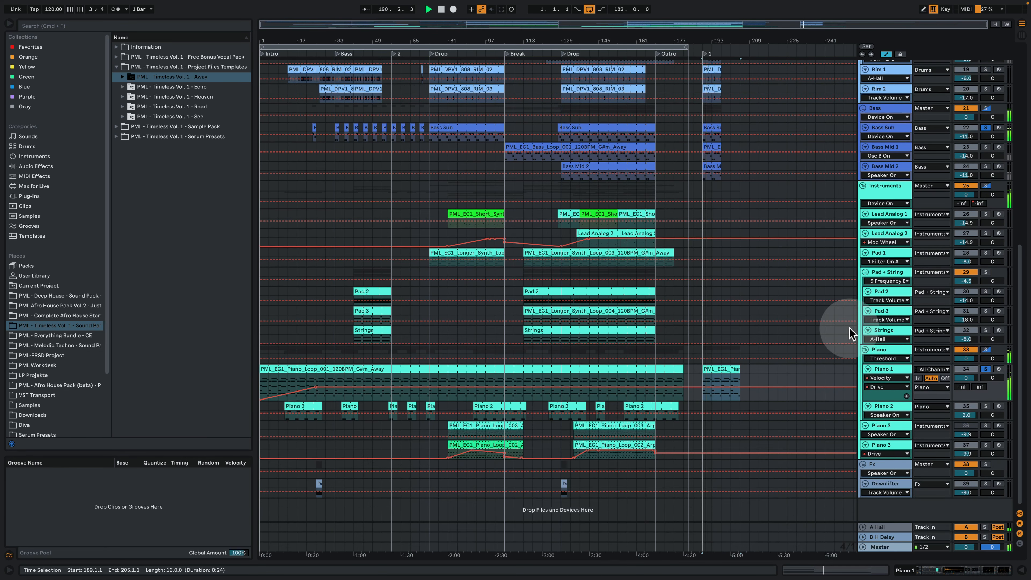
- Enlarge the Piano 2 track and copy its last clip to bar 188
left_click(716, 386)
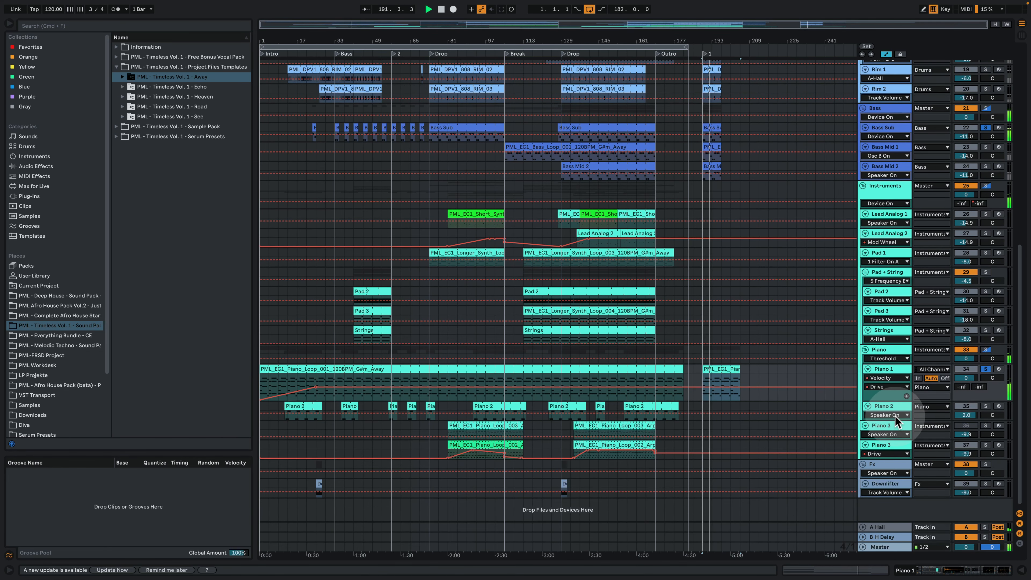
left_click_drag(895, 420, 899, 445)
key("space")
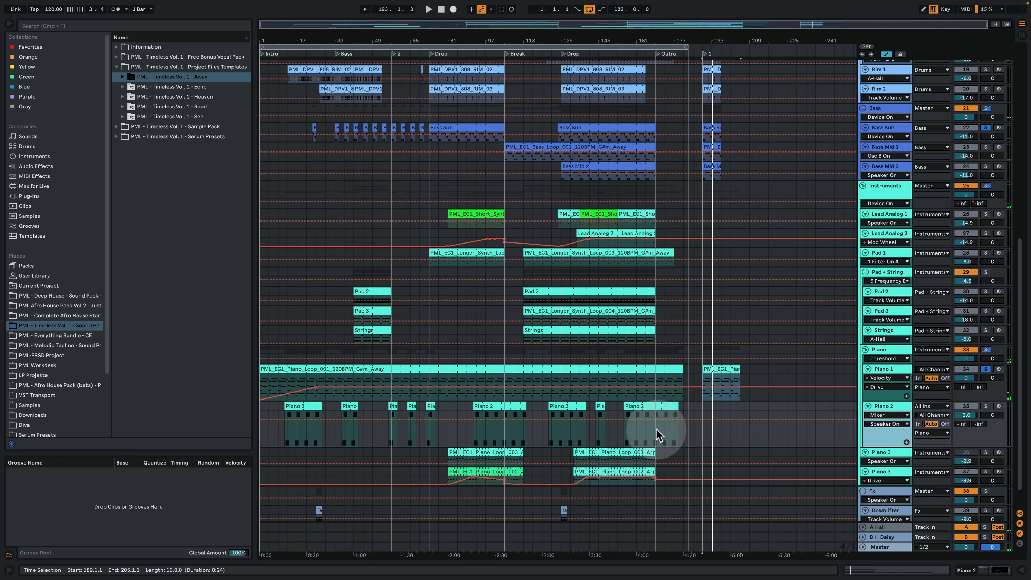
left_click(884, 406)
left_click_drag(625, 432, 711, 407)
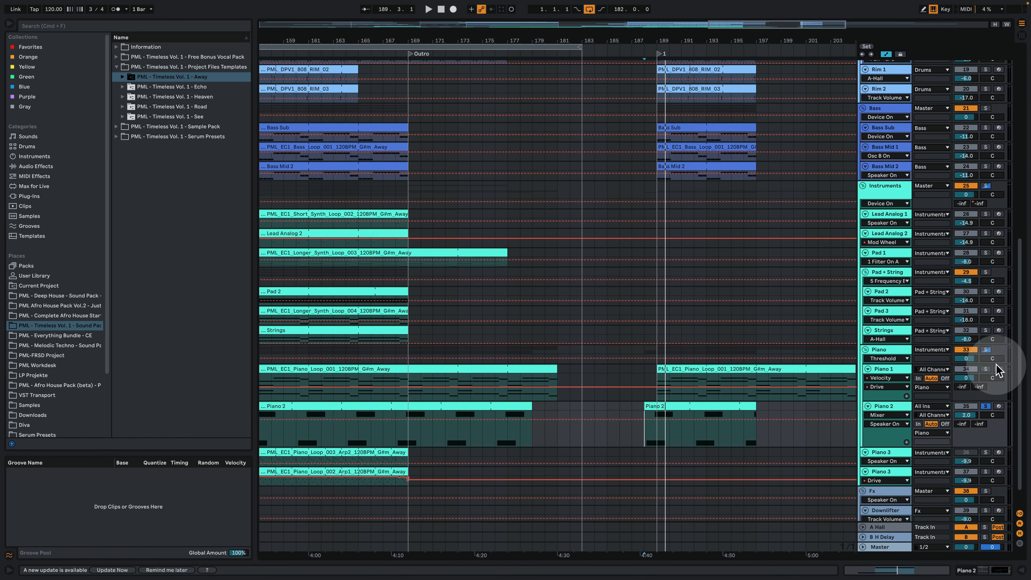
- Audition the copied Piano 2 clip together with Piano 1, examining its notes and device chain
left_click(674, 41)
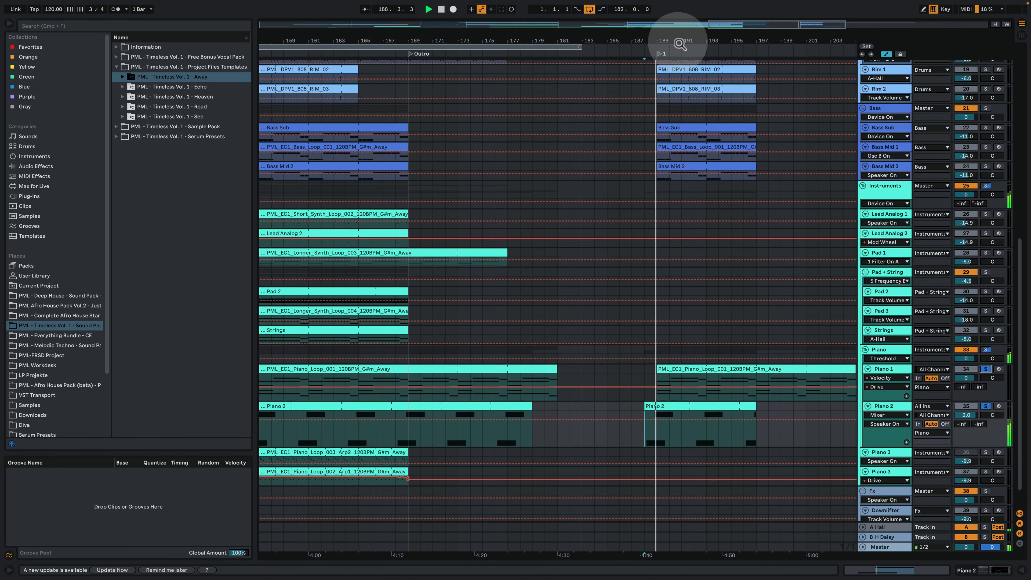
left_click_drag(675, 43, 559, 77)
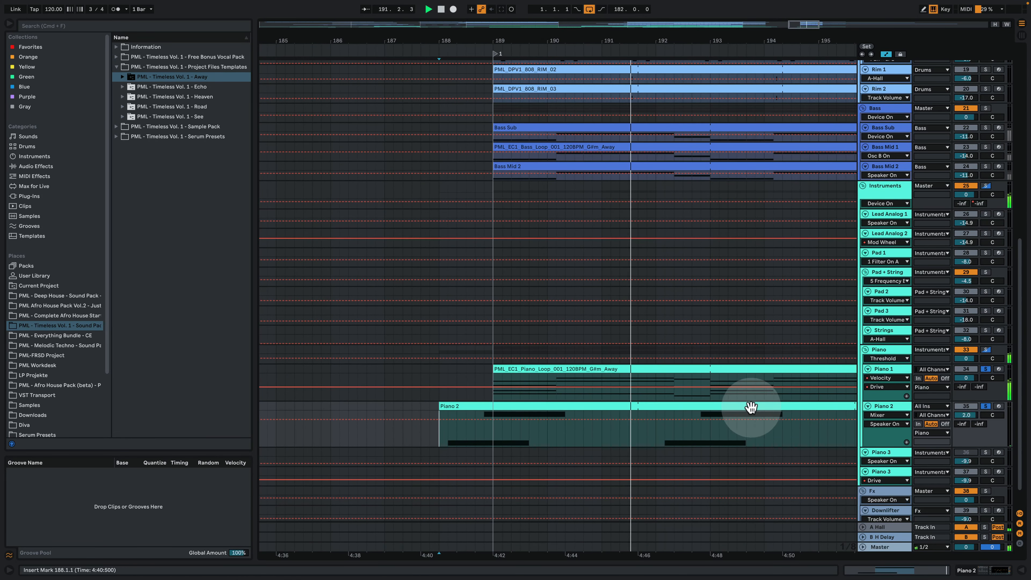
double_click(754, 407)
left_click(469, 282)
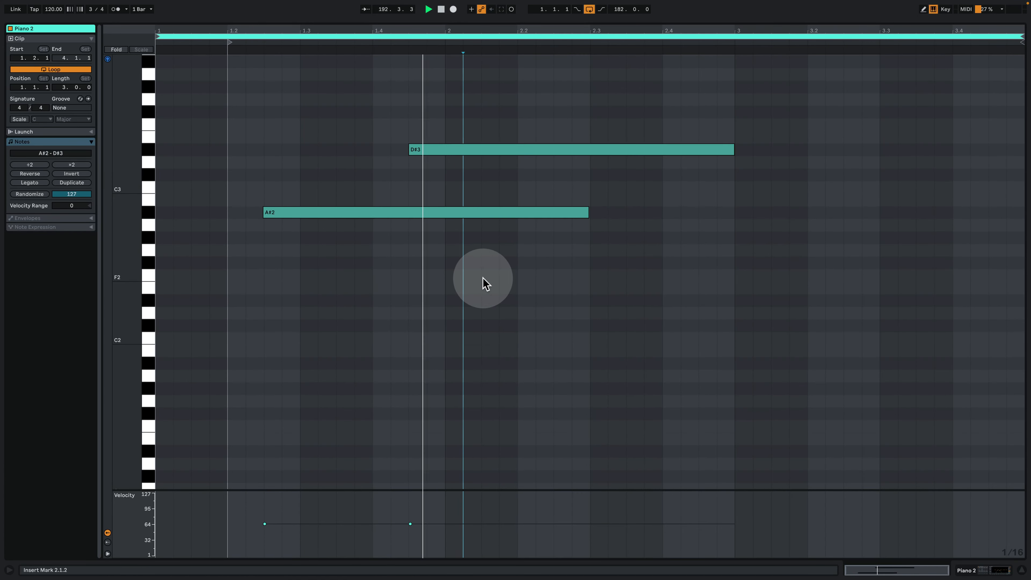
left_click(969, 566)
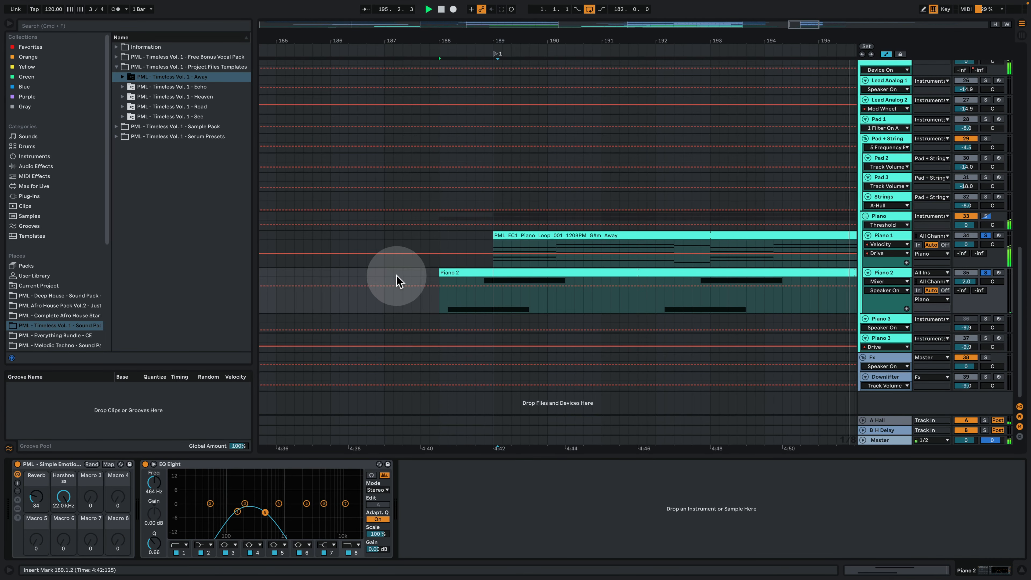
- Copy a section of the second PML_EC1_Piano_Loop_002_Arp1 clip on the lower Piano 3 track to bar 189
left_click_drag(584, 41, 652, 17)
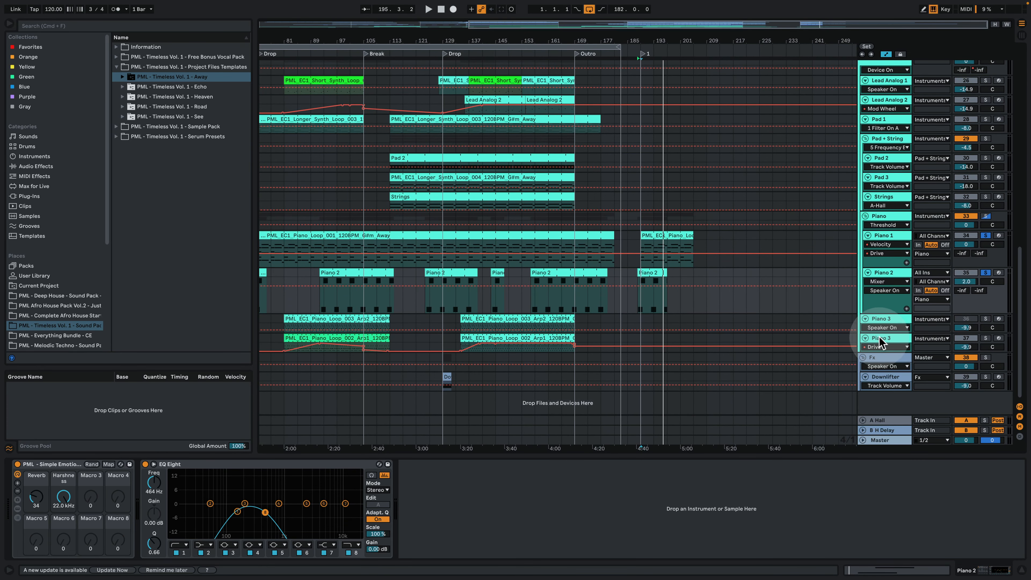
left_click(325, 351)
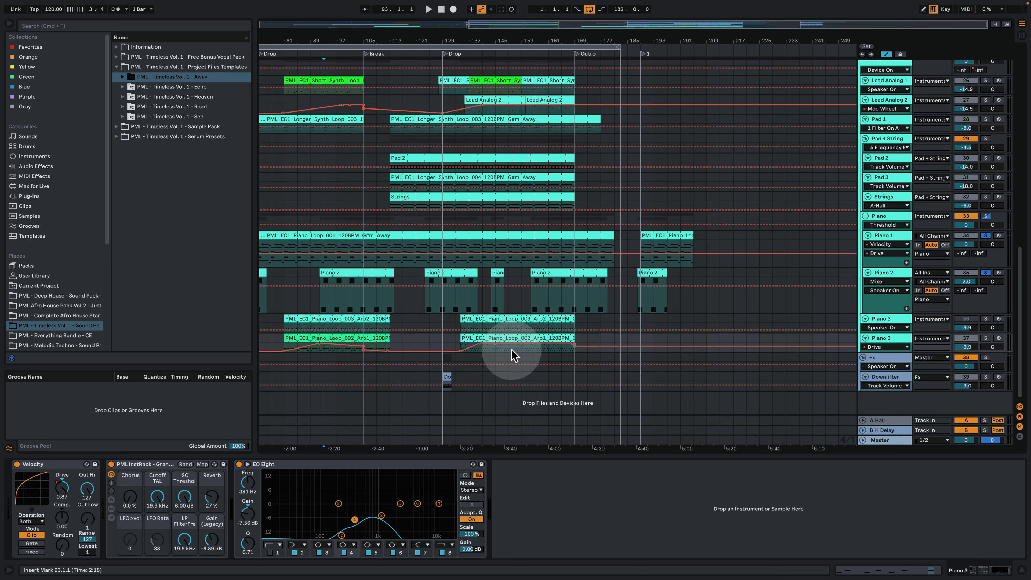
left_click_drag(513, 355, 667, 339)
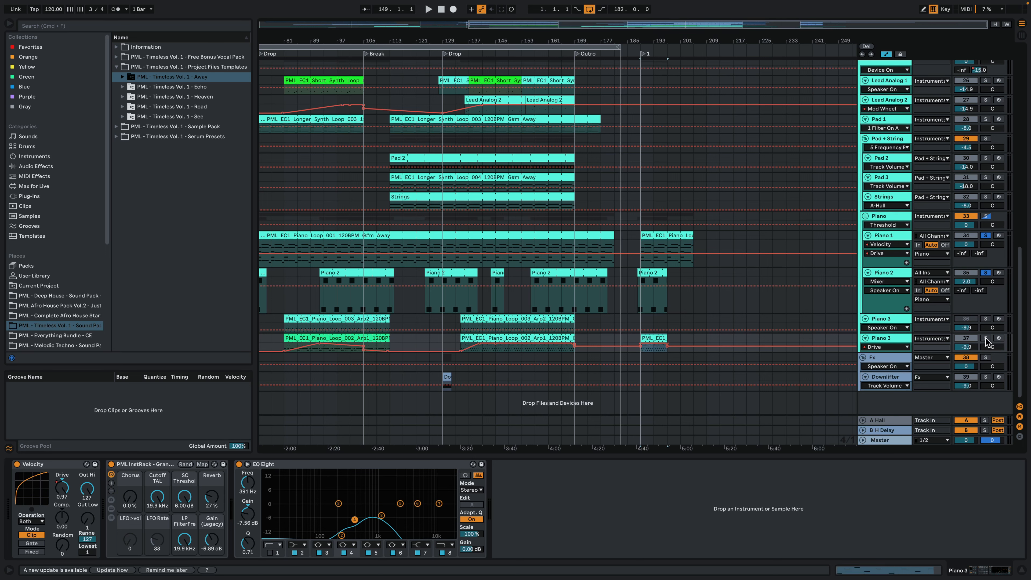
- Play the copied Piano 3 arp clip, examine its notes, and show the track's device chain
double_click(651, 338)
key("space")
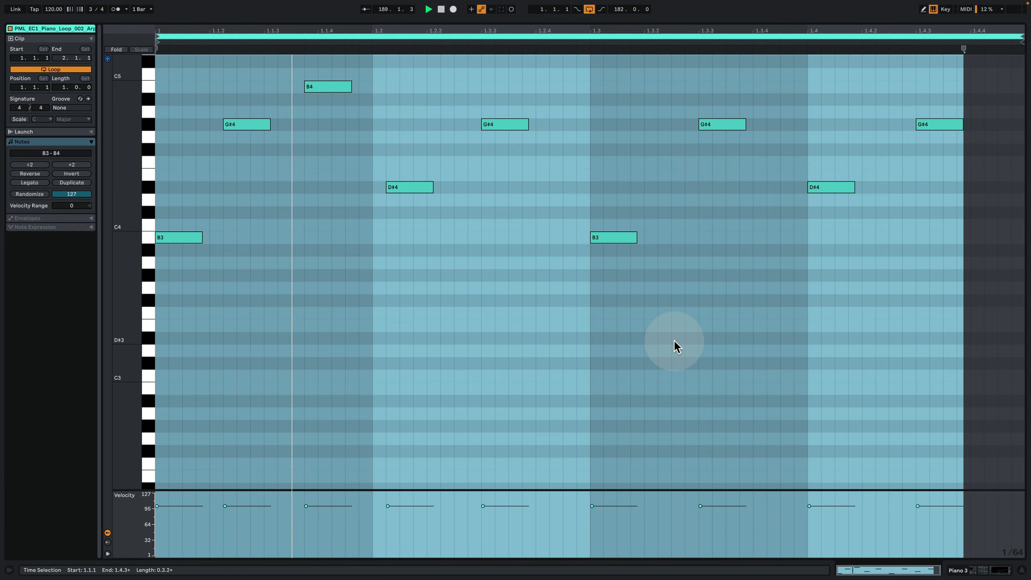
left_click(534, 357)
scroll(544, 390, "up", 2)
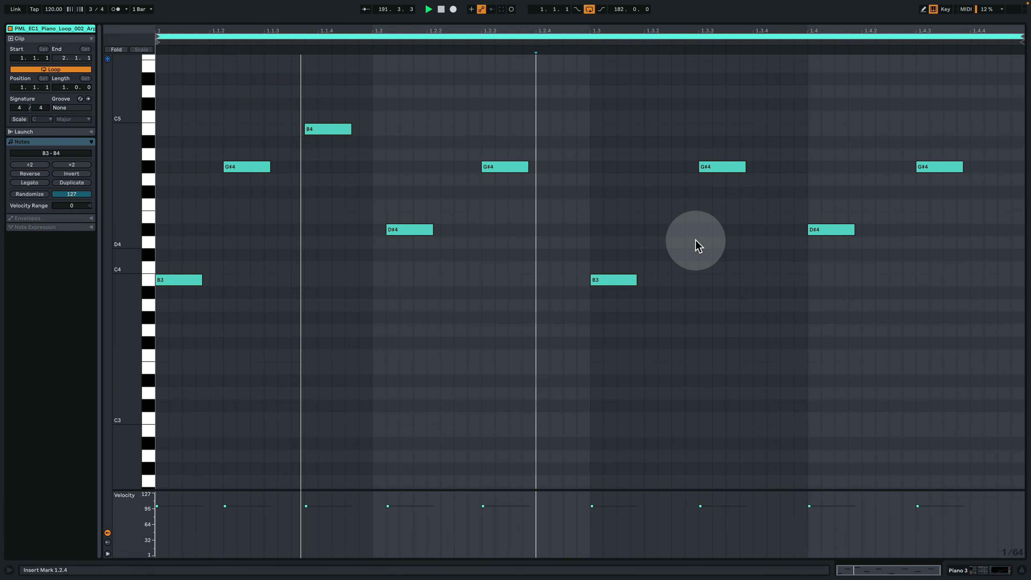
left_click(963, 570)
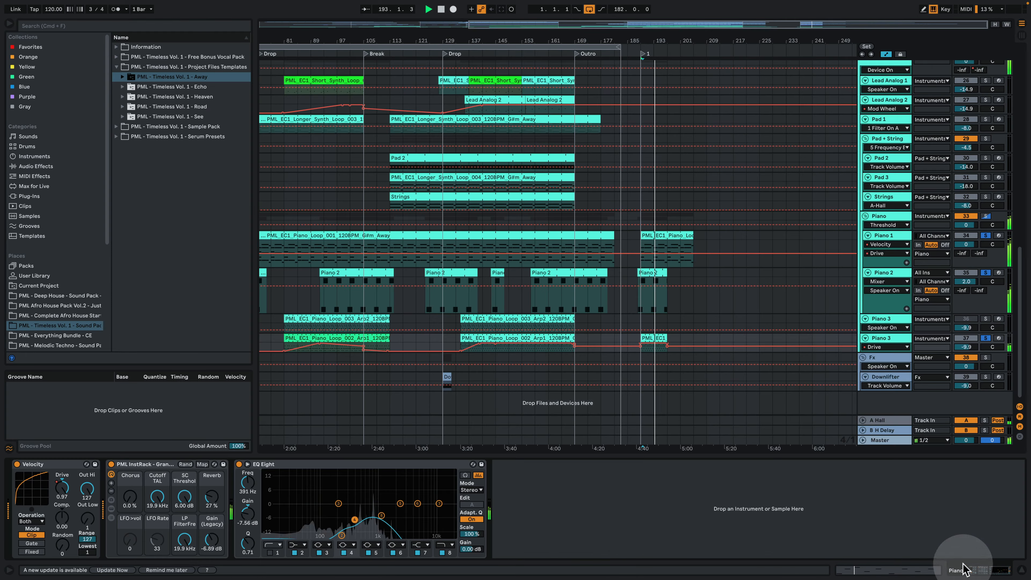
- Show the Instruments group's Saturator and Sidechain devices, and play bar 189 with Kick and Tom 1 soloed to watch the ducking
scroll(855, 258, "up", 5)
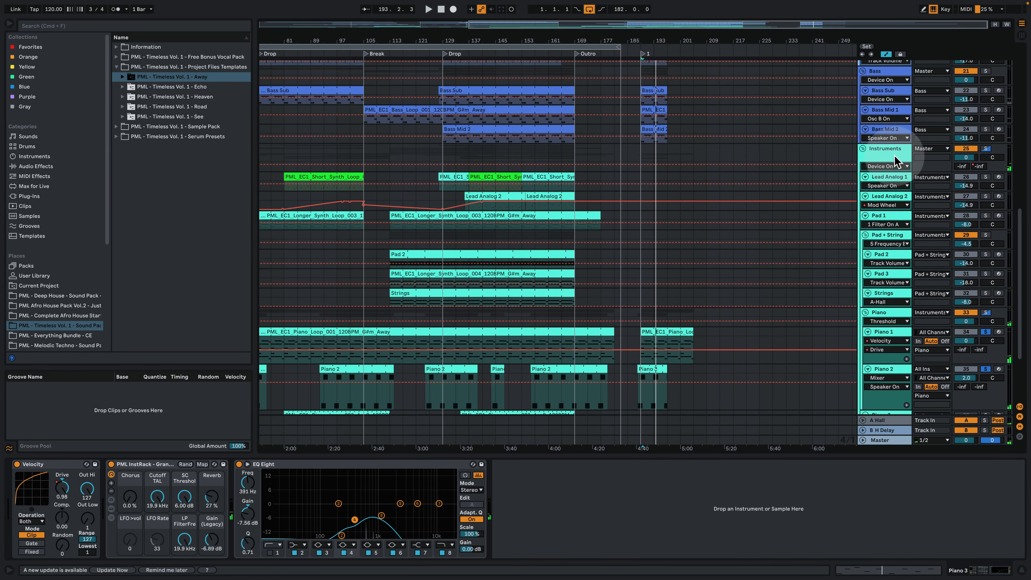
left_click(895, 160)
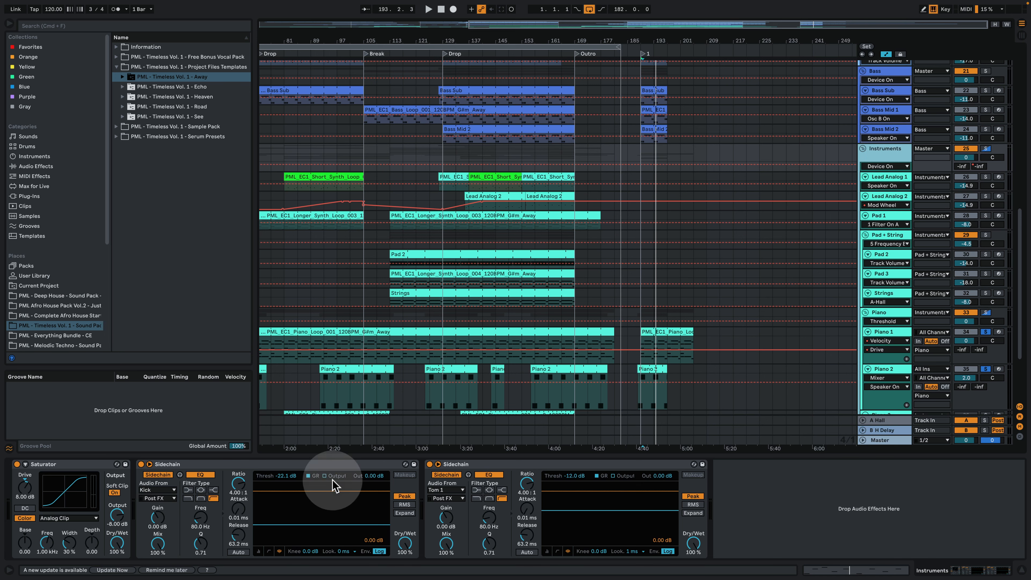
scroll(657, 306, "up", 4)
scroll(657, 307, "up", 10)
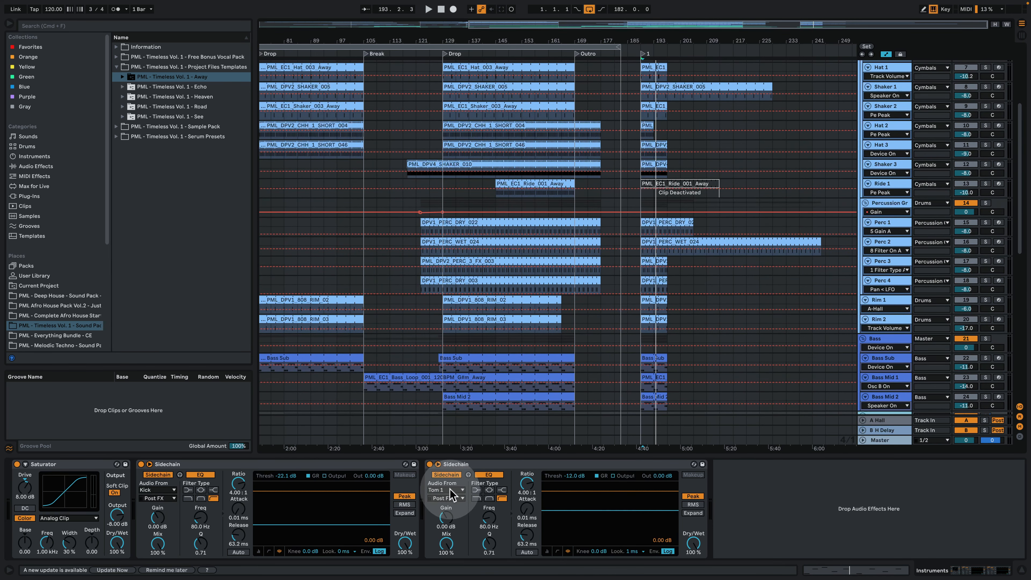
scroll(785, 285, "up", 7)
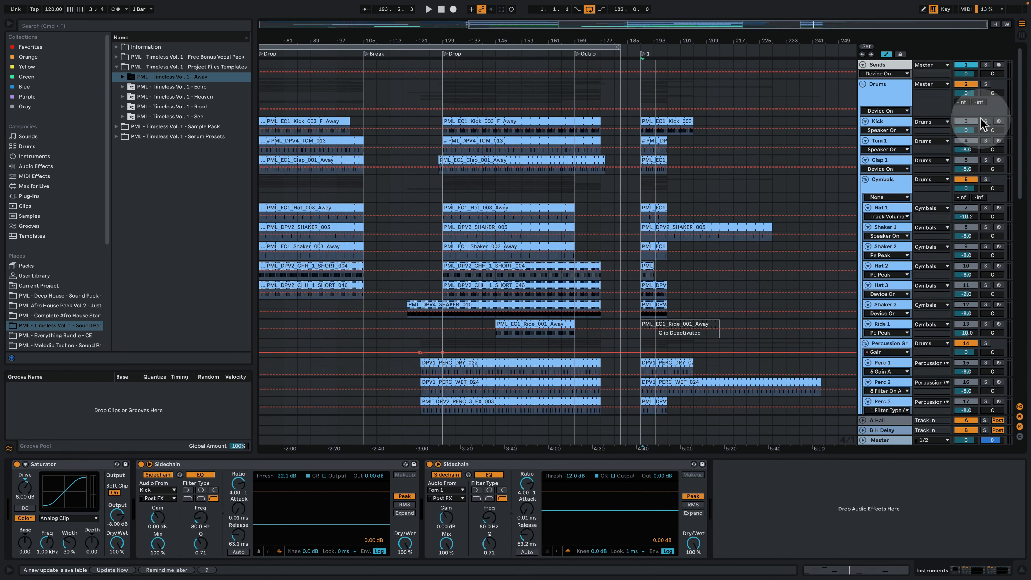
key("space")
scroll(810, 338, "down", 20)
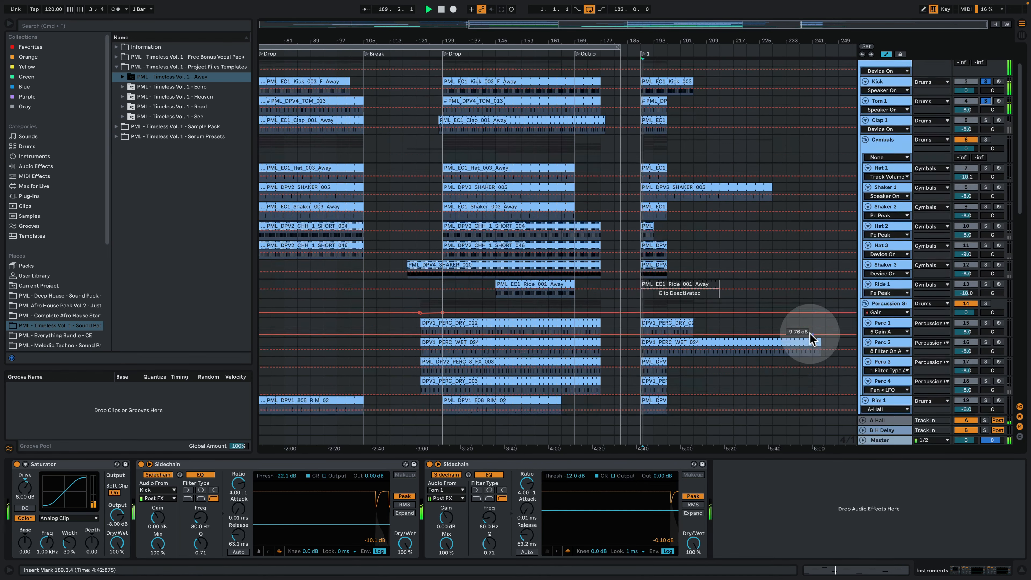
left_click_drag(652, 38, 447, 38)
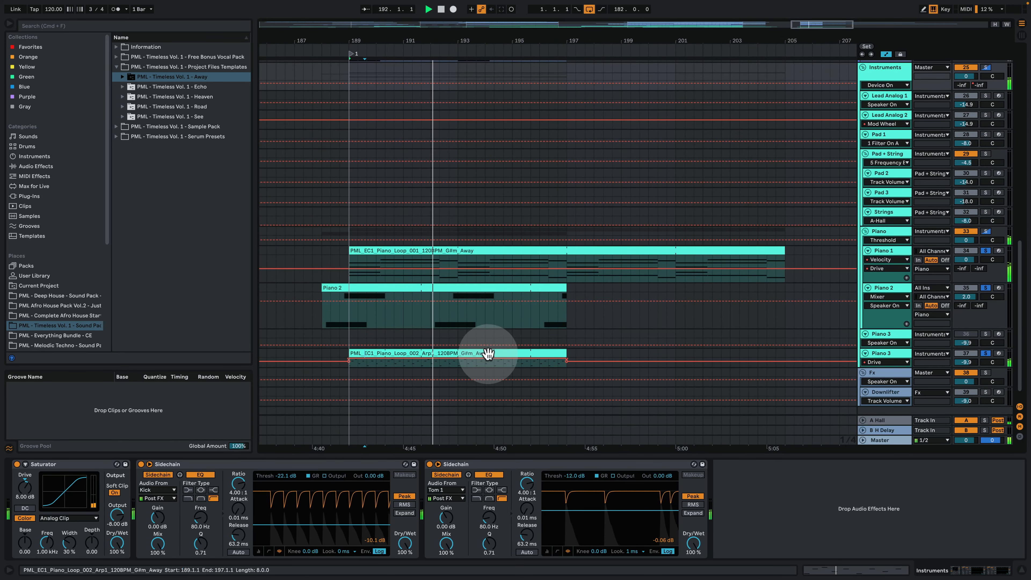
- Copy bars 93 to 101 of the green PML_EC1_Piano_Loop_002_Arp1 clip on Piano 3 over the arp clip at bar 189
left_click_drag(494, 44, 714, 29)
key("space")
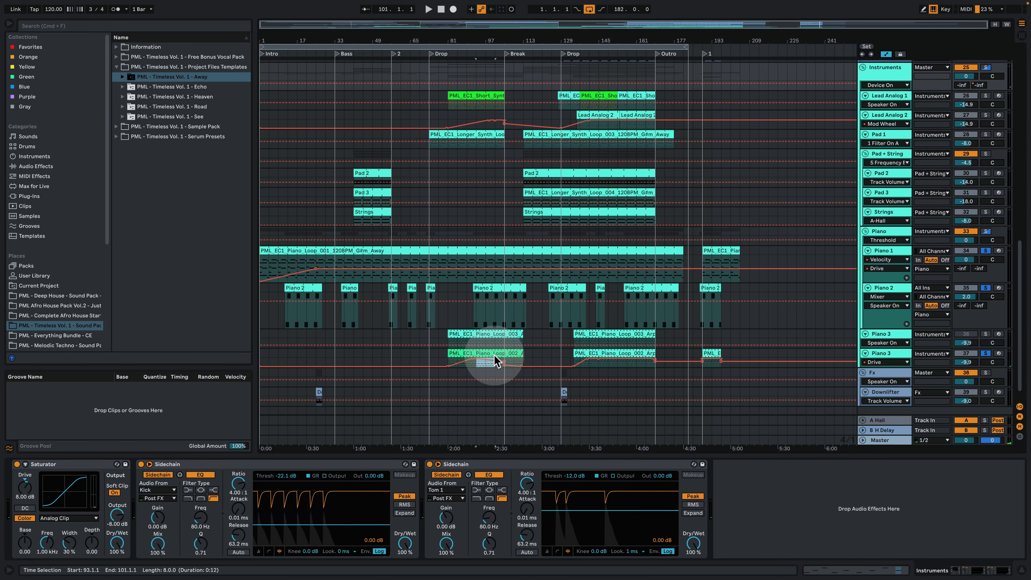
left_click_drag(490, 353, 714, 350)
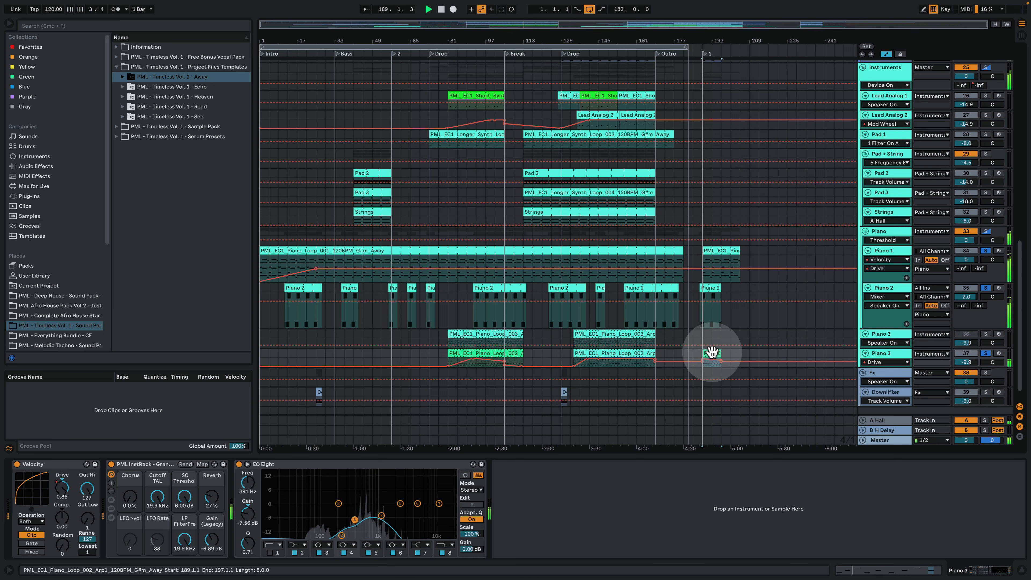
- Examine the green Piano 3 arp clip's notes and devices during playback, stop playback, and hide the detail view
left_click_drag(717, 39, 649, 163)
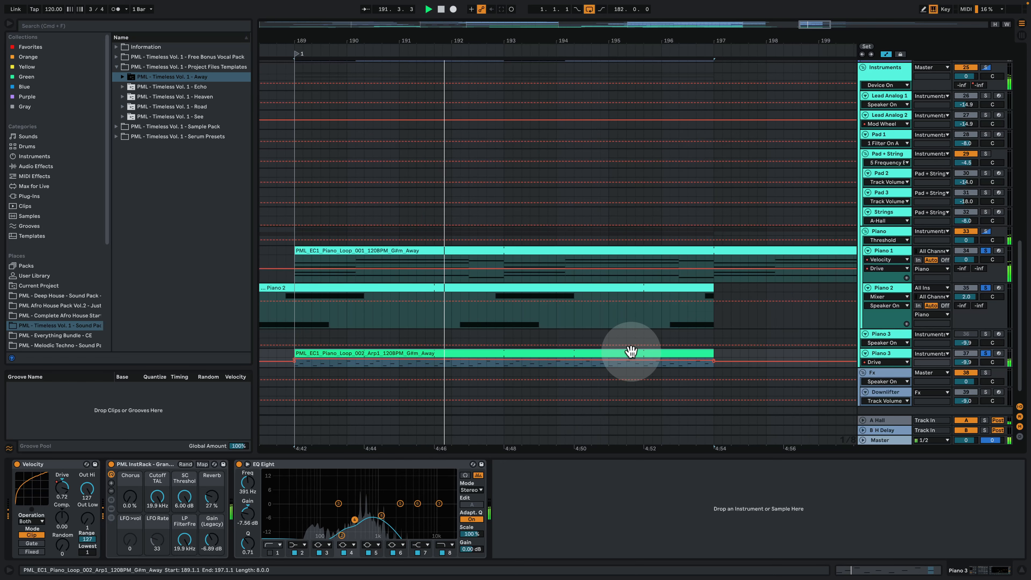
double_click(631, 353)
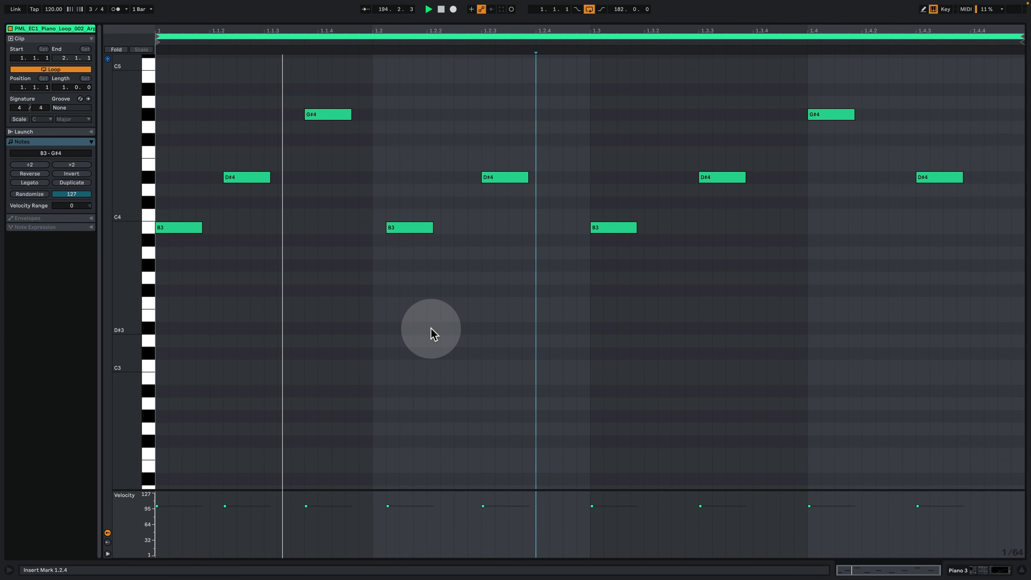
left_click(962, 570)
key("space")
left_click(1019, 571)
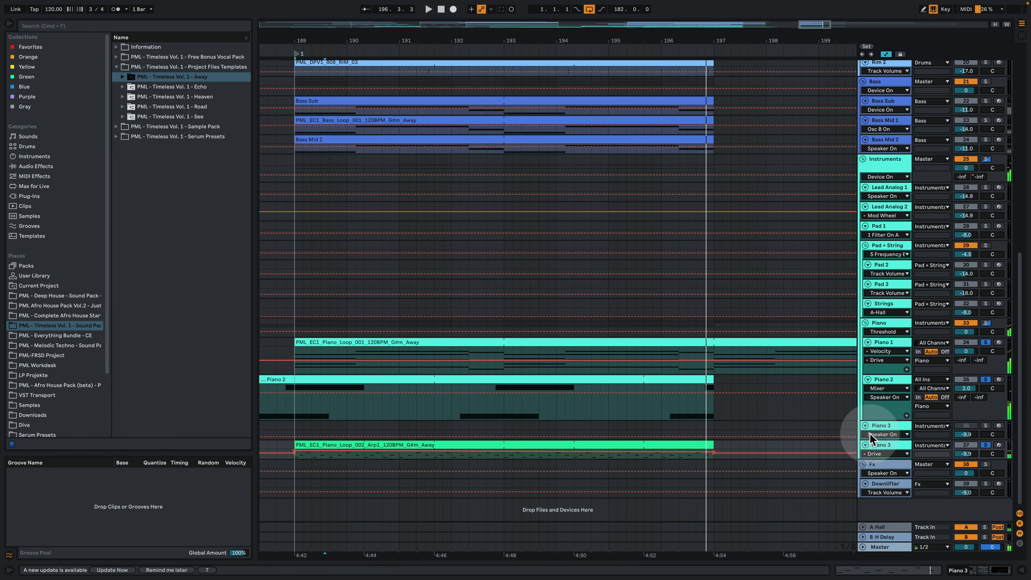
- Copy the Pad 2, Pad 3 and Strings clips from bar 41 to bar 189 and enlarge the Pad 2 track
left_click_drag(527, 42, 604, 5)
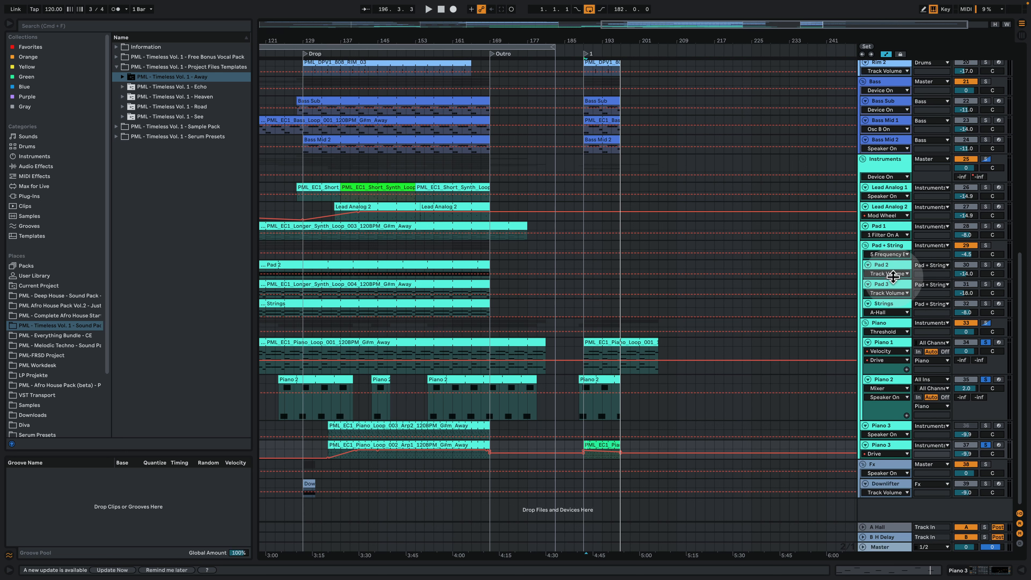
left_click_drag(584, 35, 585, 6)
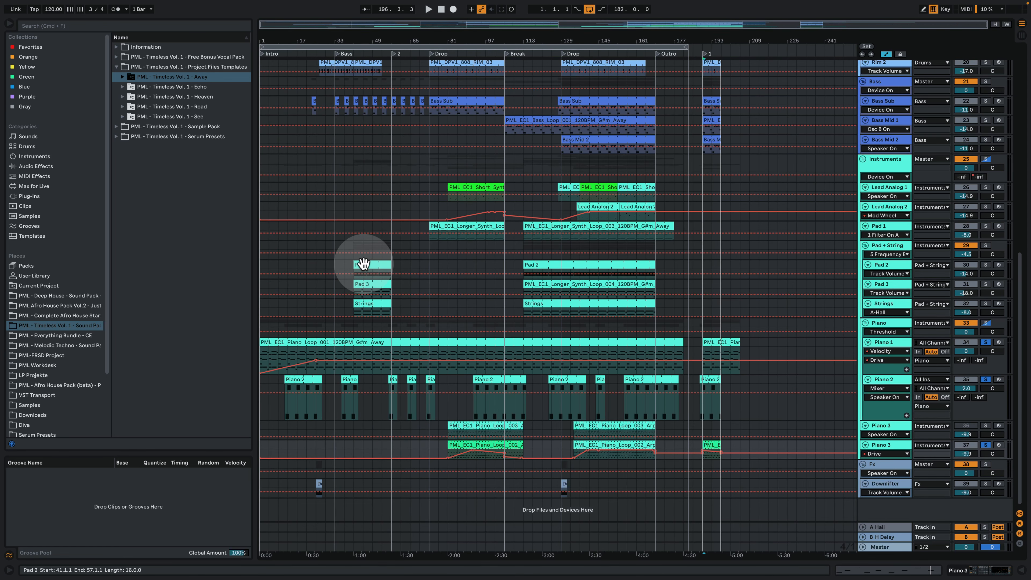
left_click_drag(367, 264, 717, 271)
scroll(720, 271, "up", 8)
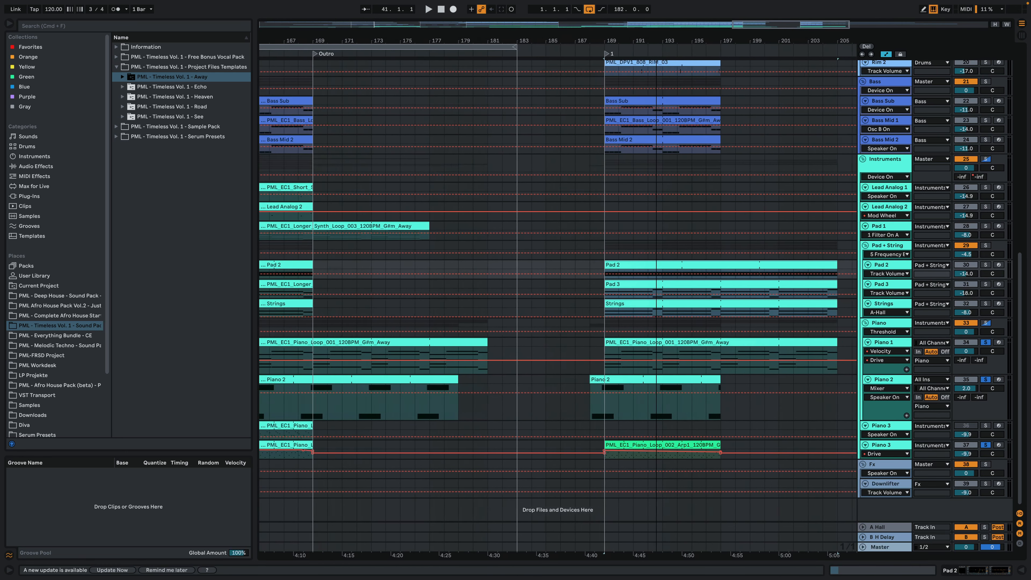
scroll(719, 271, "right", 3)
left_click_drag(901, 279, 901, 295)
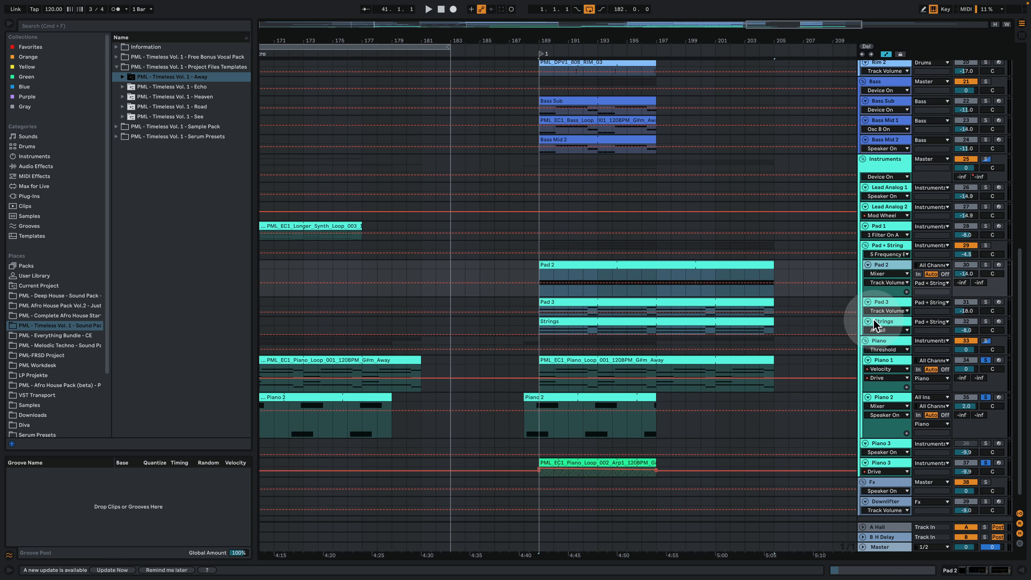
- Solo Pad 3, play its clip at bar 189, and examine its notes, EQ Eight and Serum patch
left_click(893, 304)
left_click(985, 301)
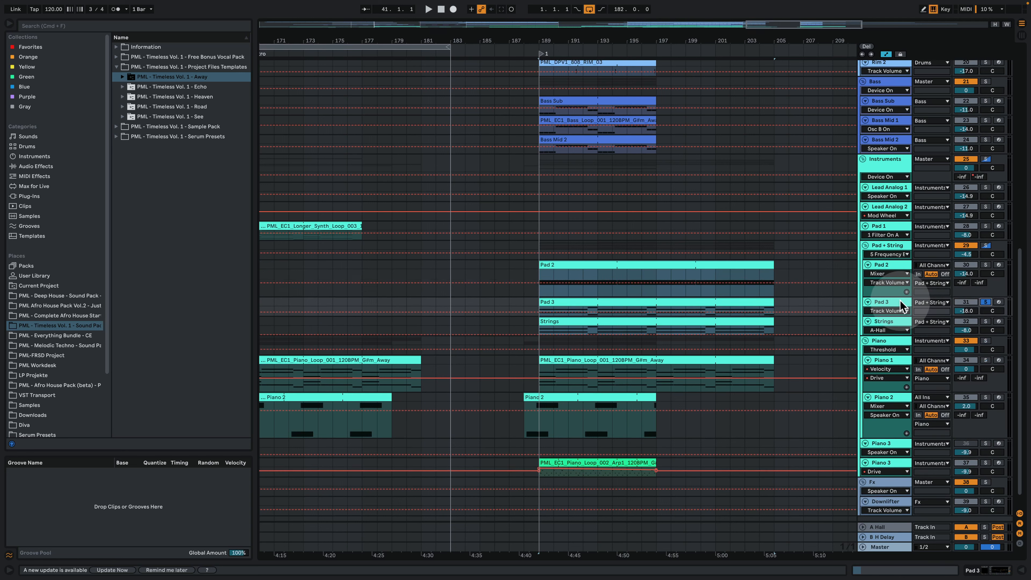
key("space")
double_click(590, 301)
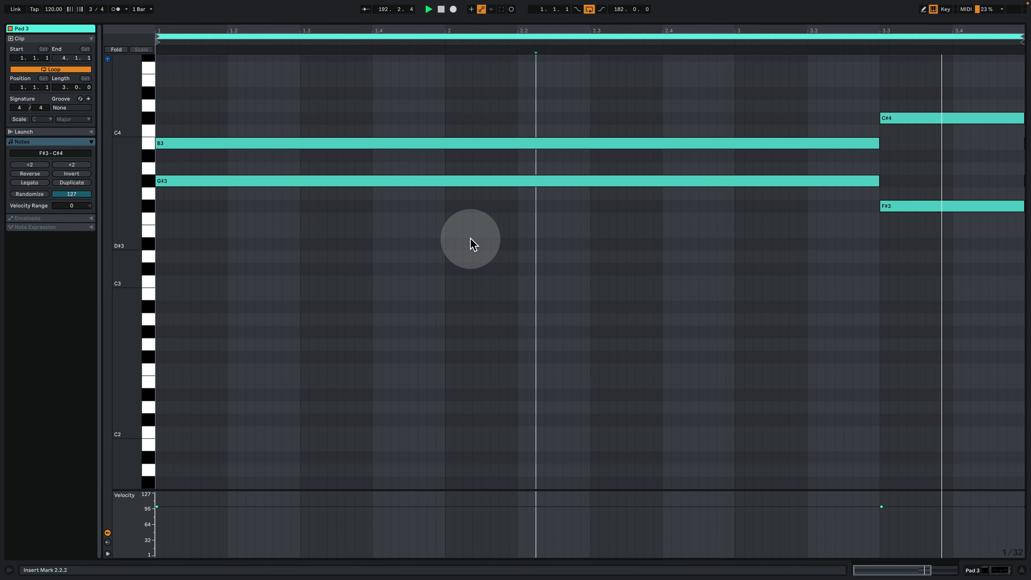
left_click(971, 570)
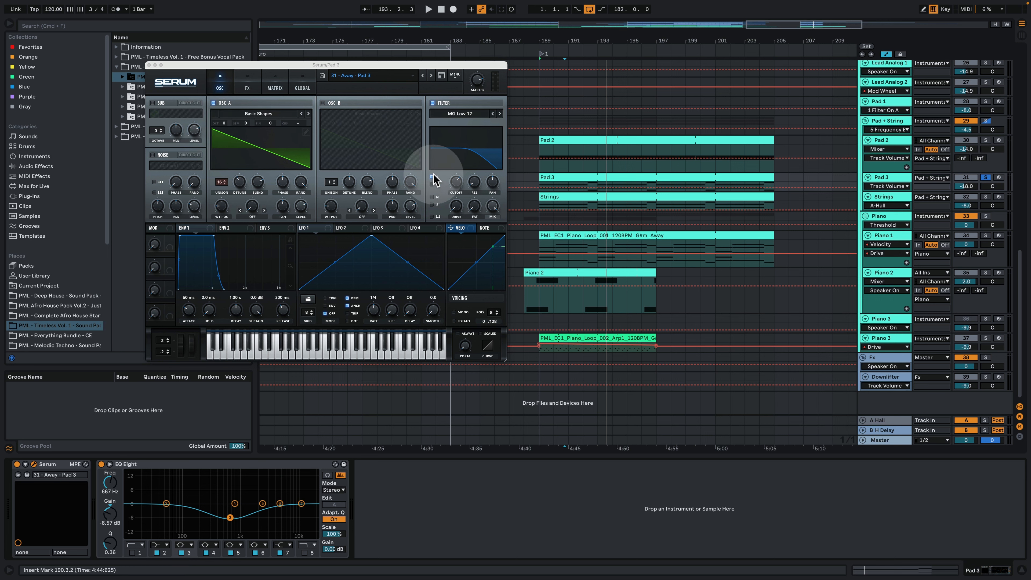
left_click(472, 124)
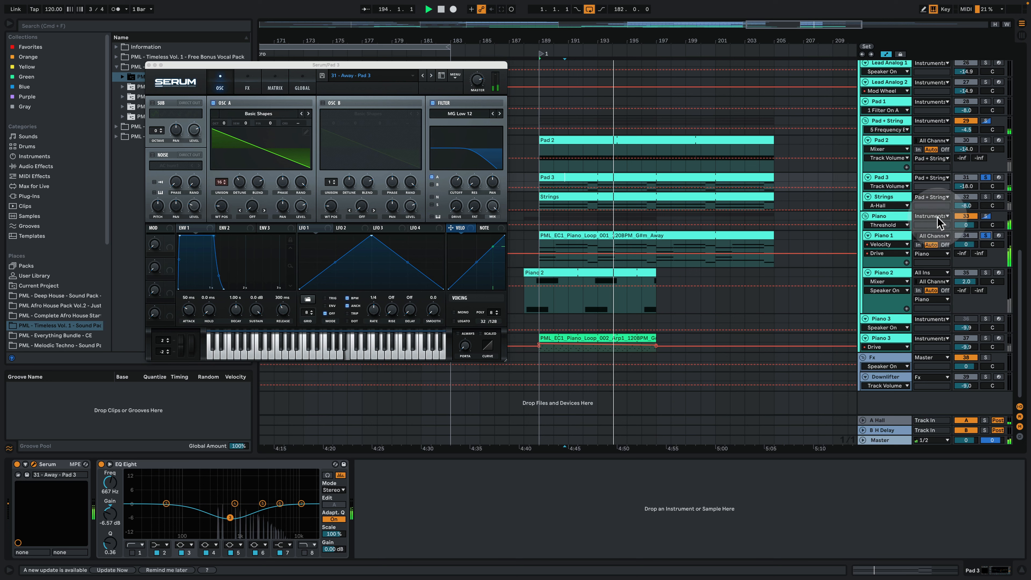
- Solo the Strings track, play it from bar 189, and examine its clip notes before returning to its devices
left_click(899, 197)
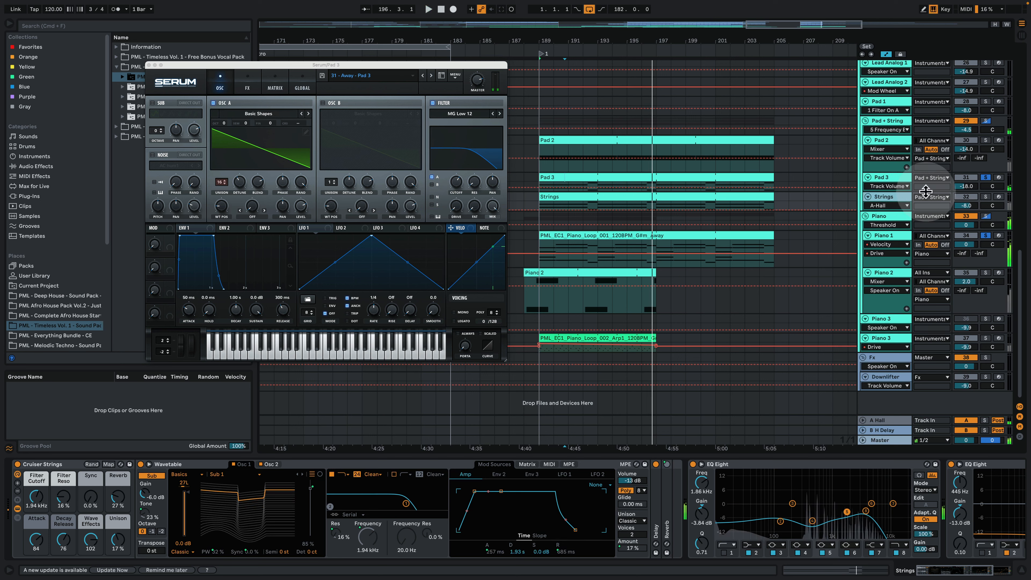
left_click(985, 197)
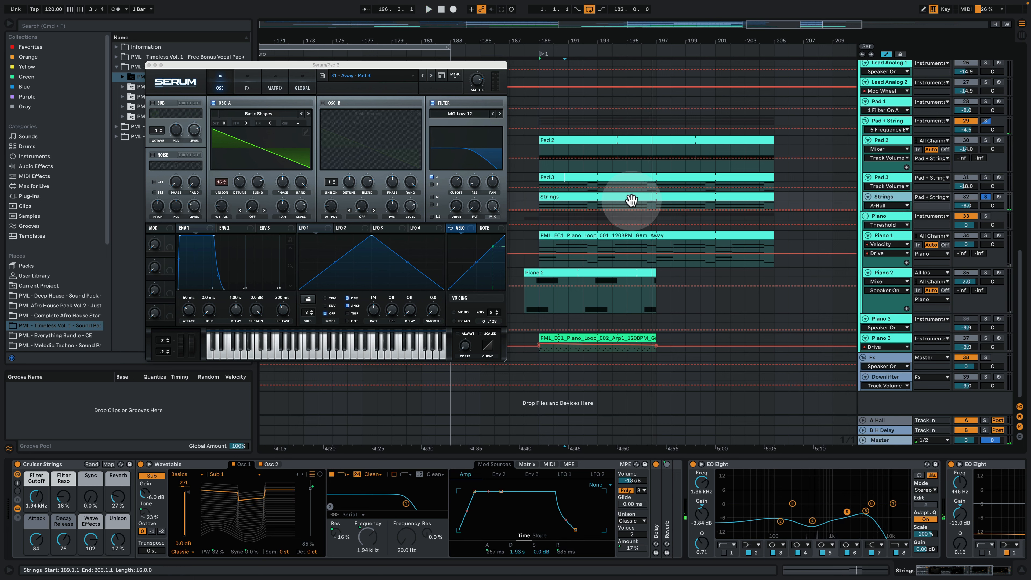
left_click(549, 195)
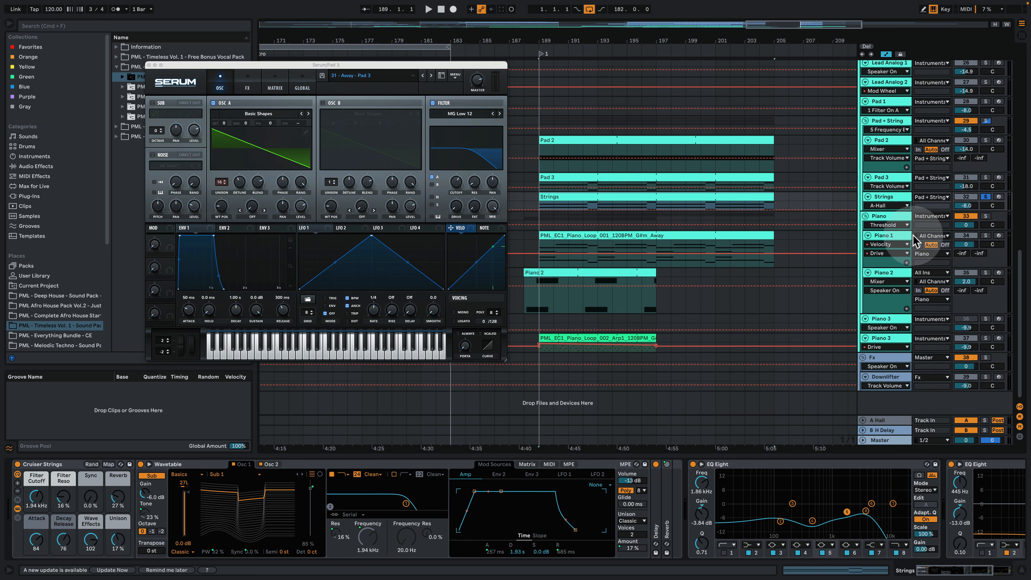
key("space")
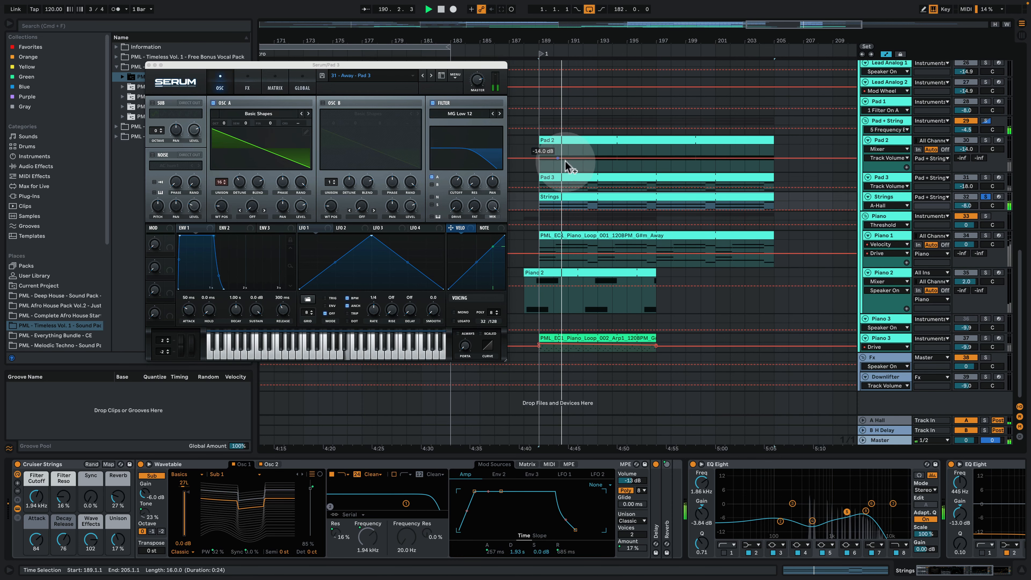
double_click(589, 197)
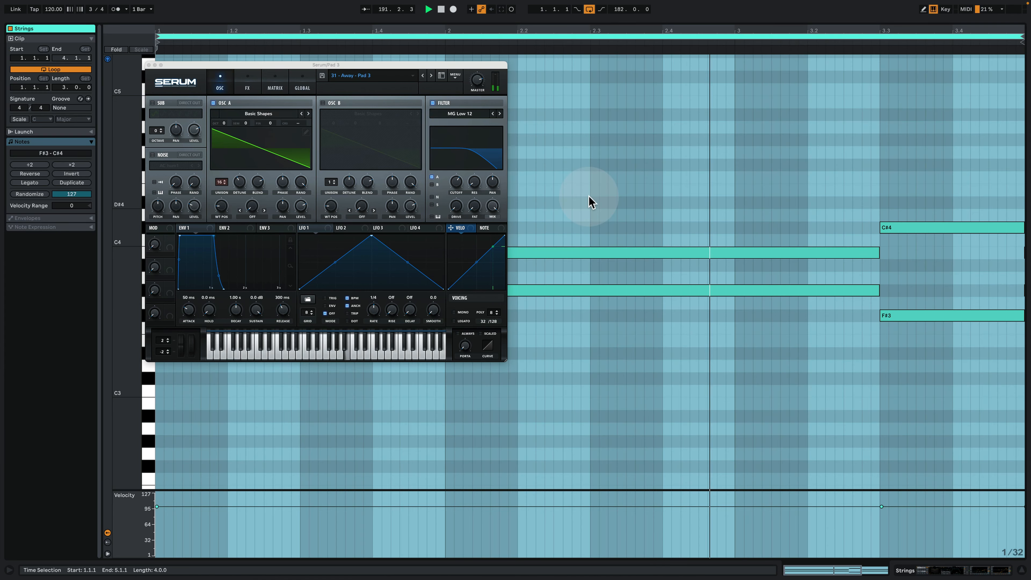
left_click(720, 178)
left_click(951, 569)
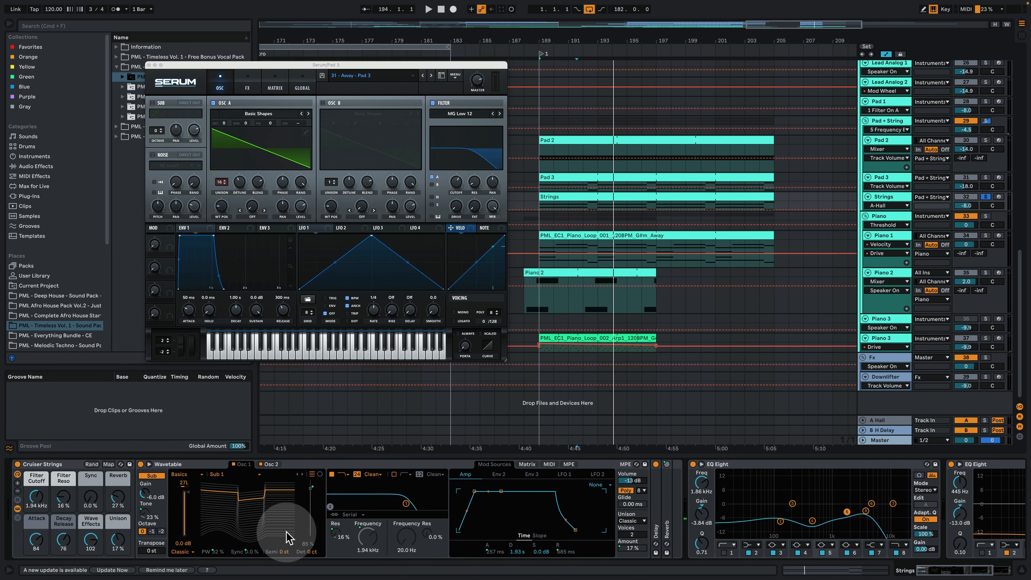
- Show the second Wavetable oscillator and both EQ Eight devices on Strings, switching the second EQ back on to compare during playback
left_click(270, 464)
key("space")
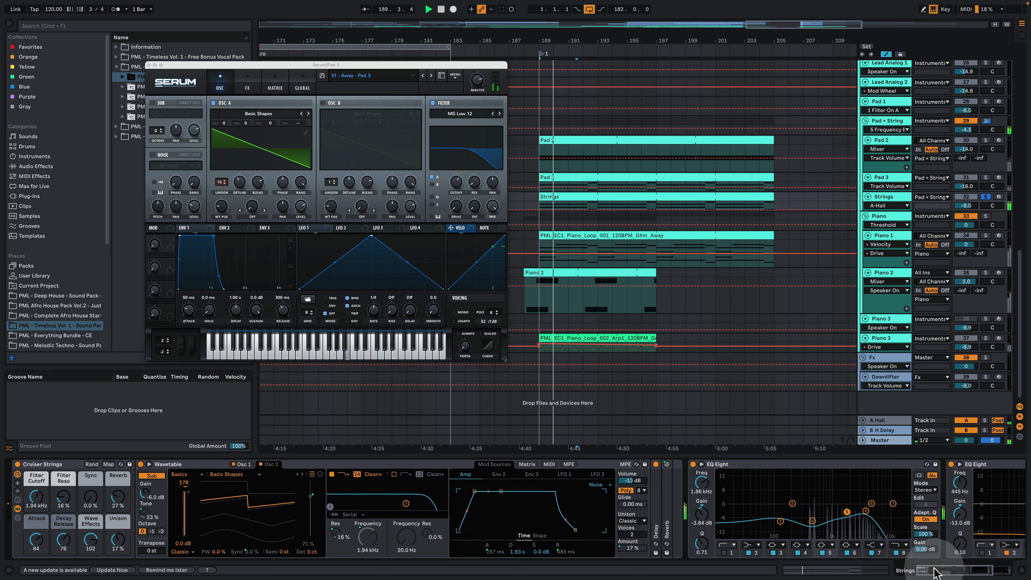
left_click_drag(935, 572, 968, 575)
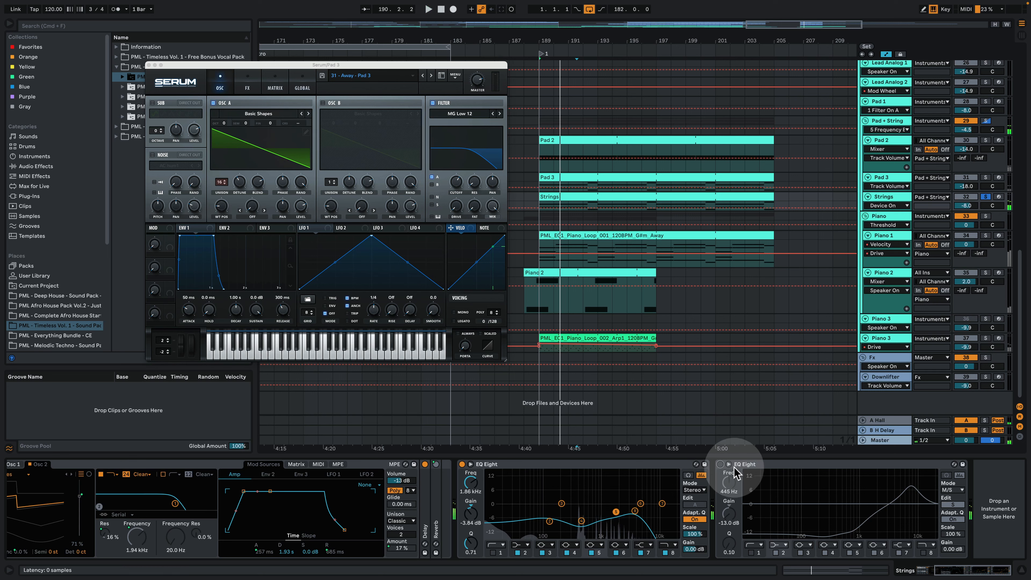
left_click(720, 464)
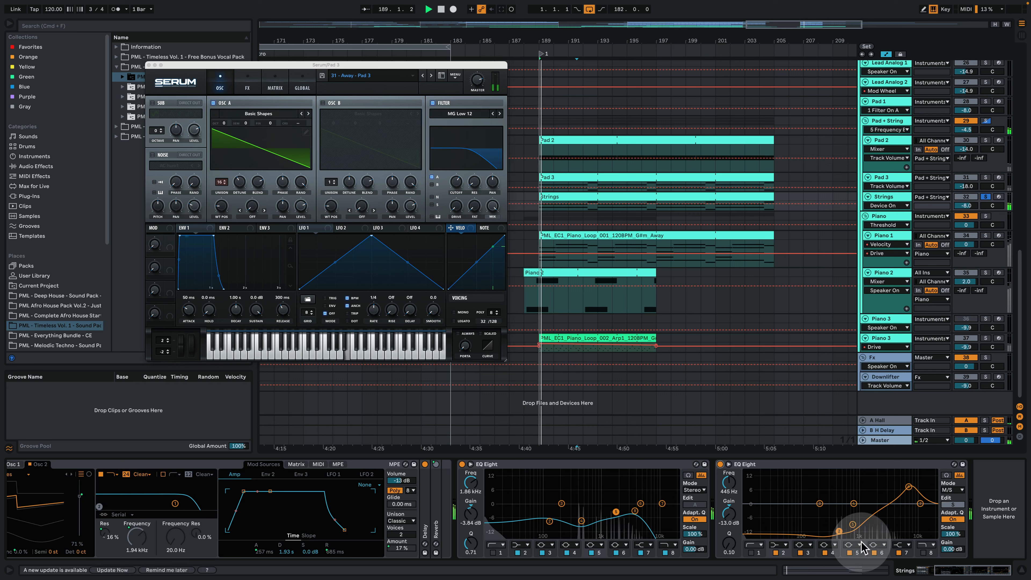
key("space")
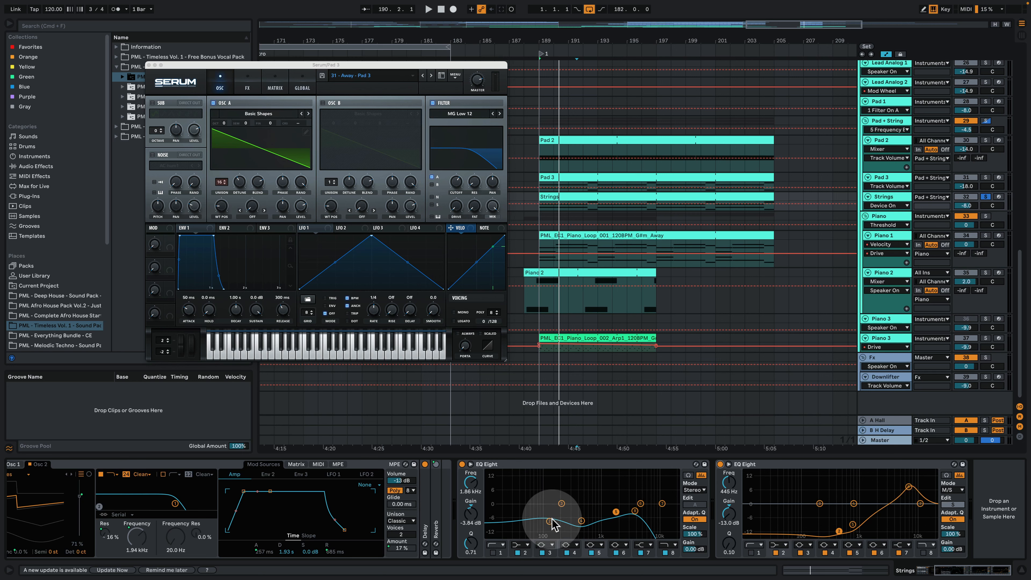
key("space")
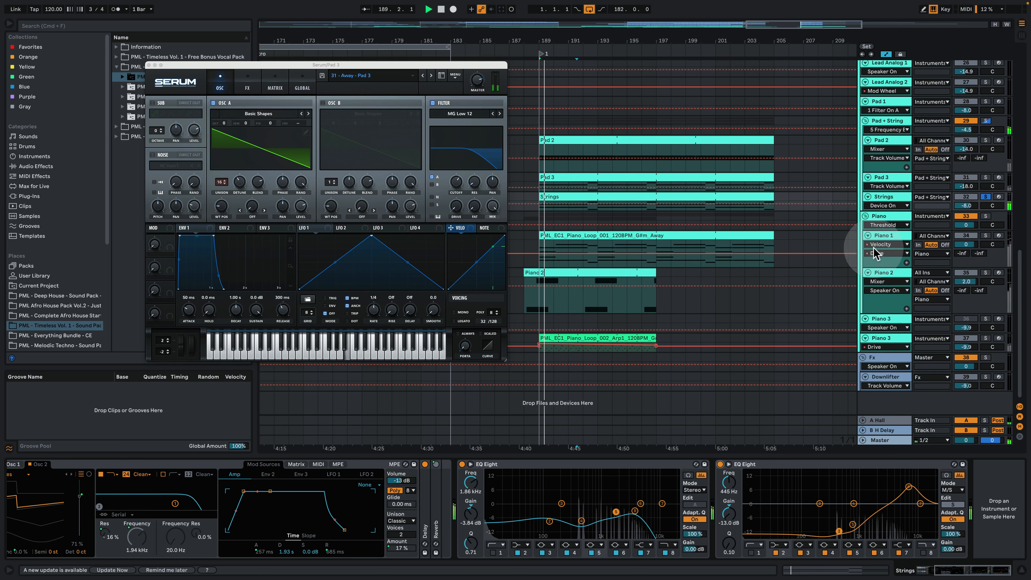
- Audition Pad 3 and Strings together with Piano 1, and enlarge the Pad 3 and Strings tracks
left_click(985, 237)
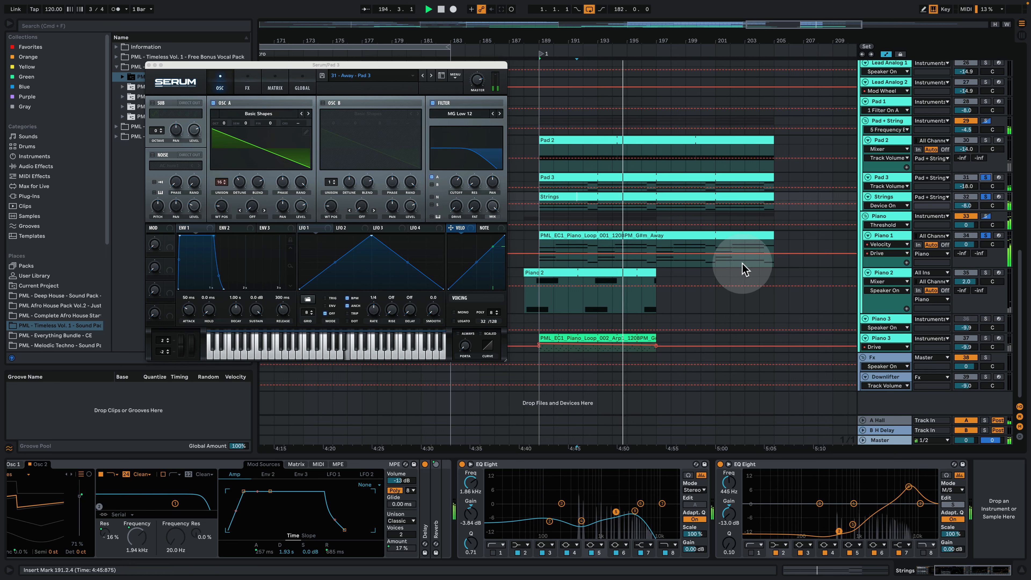
mouse_move(896, 209)
left_mouse_down()
mouse_move(895, 228)
mouse_move(892, 208)
left_mouse_up()
left_click(891, 195)
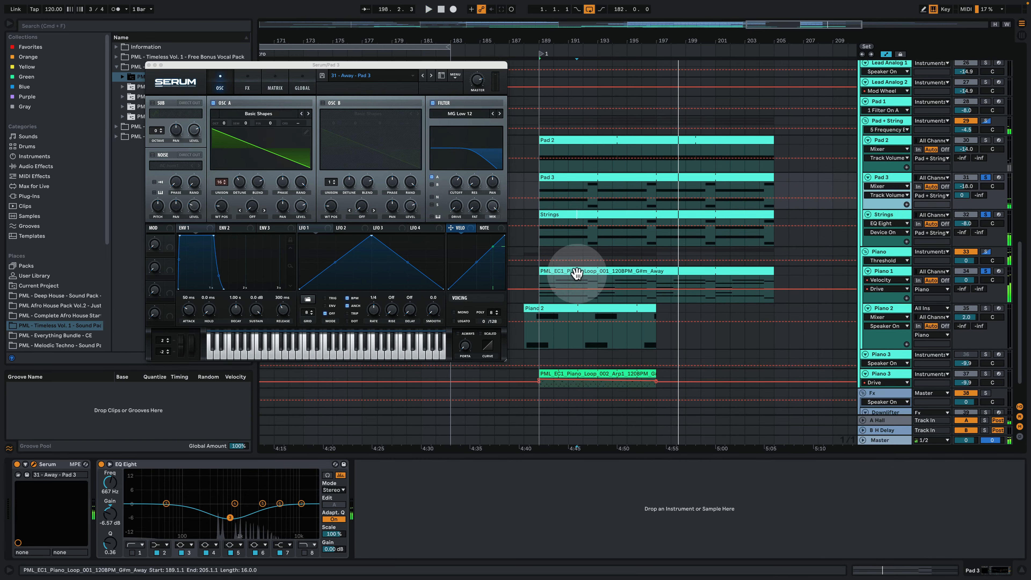
- Solo Pad 2, examine its Serum patch and clip notes, and close the open Serum windows
left_click(986, 140)
left_click(614, 141)
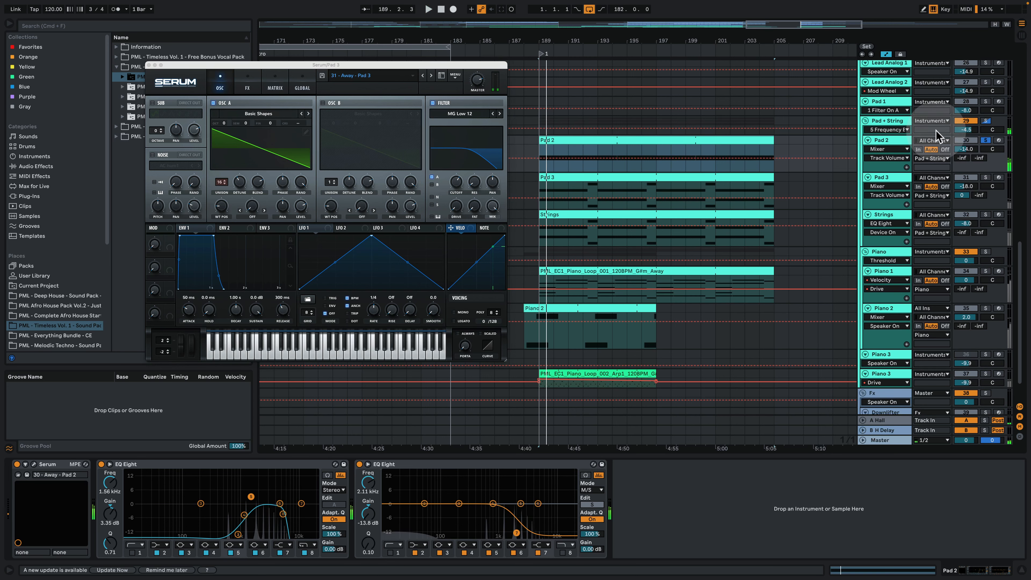
left_click(33, 465)
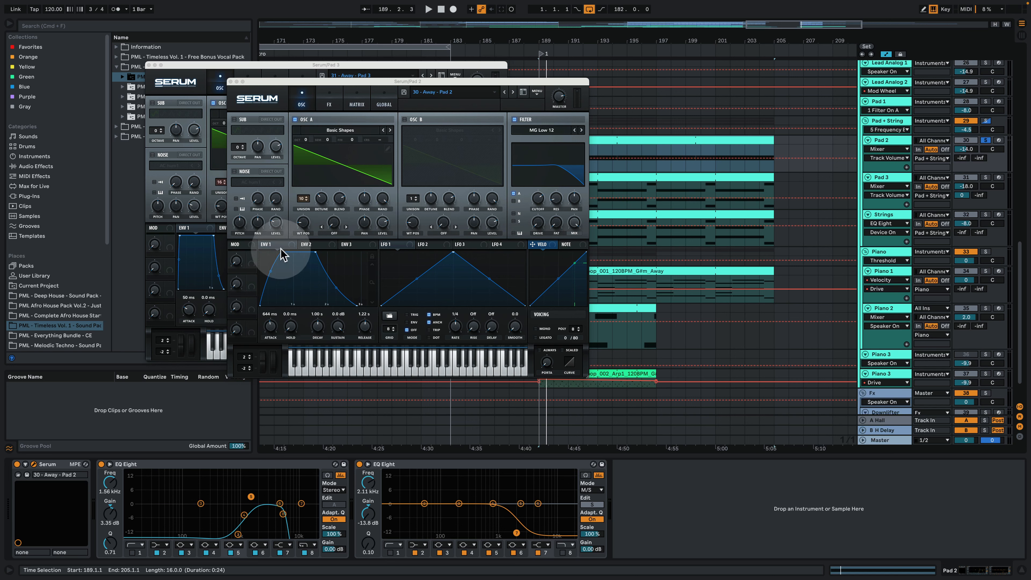
left_click(148, 65)
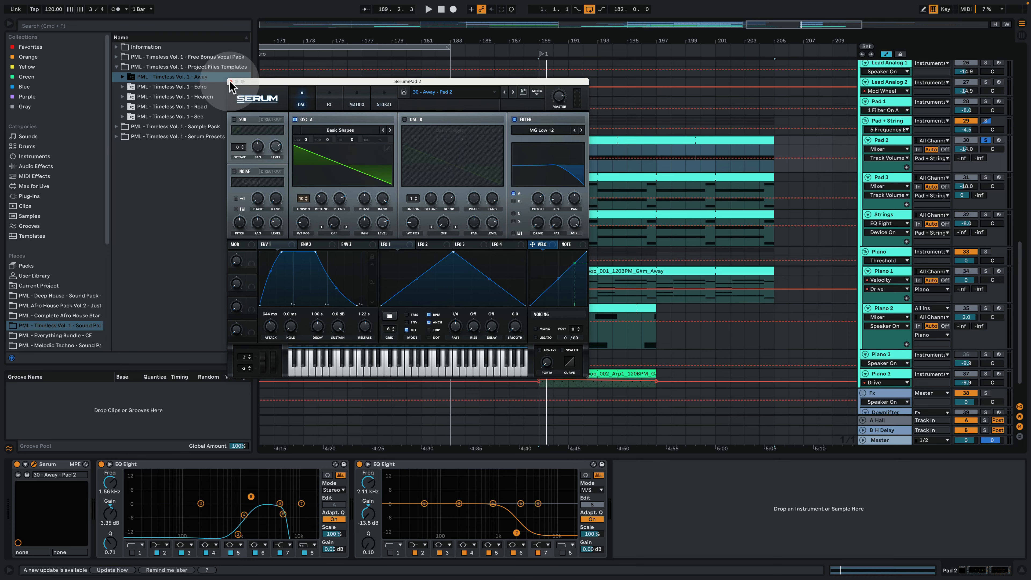
left_click_drag(230, 86, 19, 59)
left_click(525, 97)
left_click(932, 143)
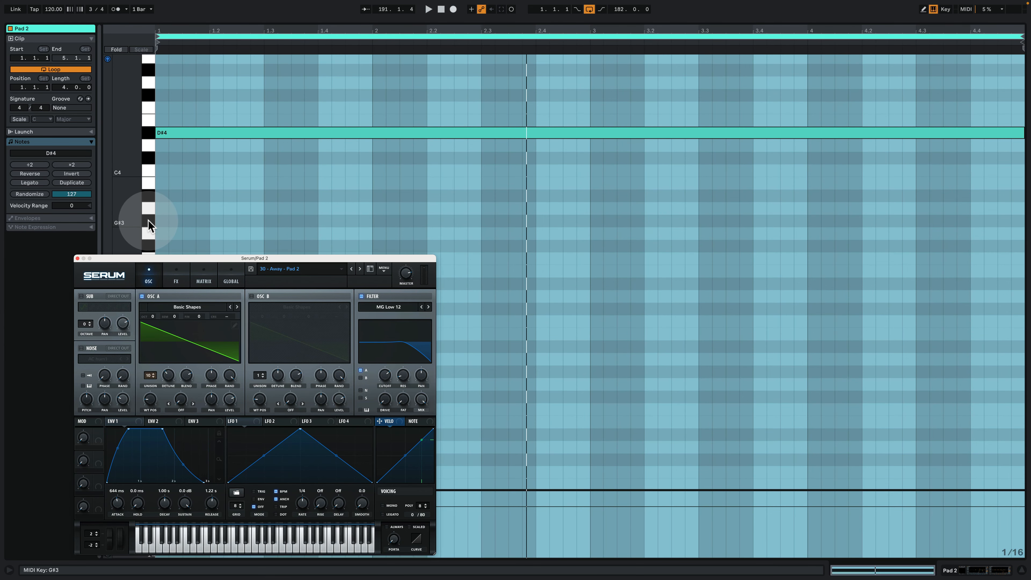
left_click(78, 259)
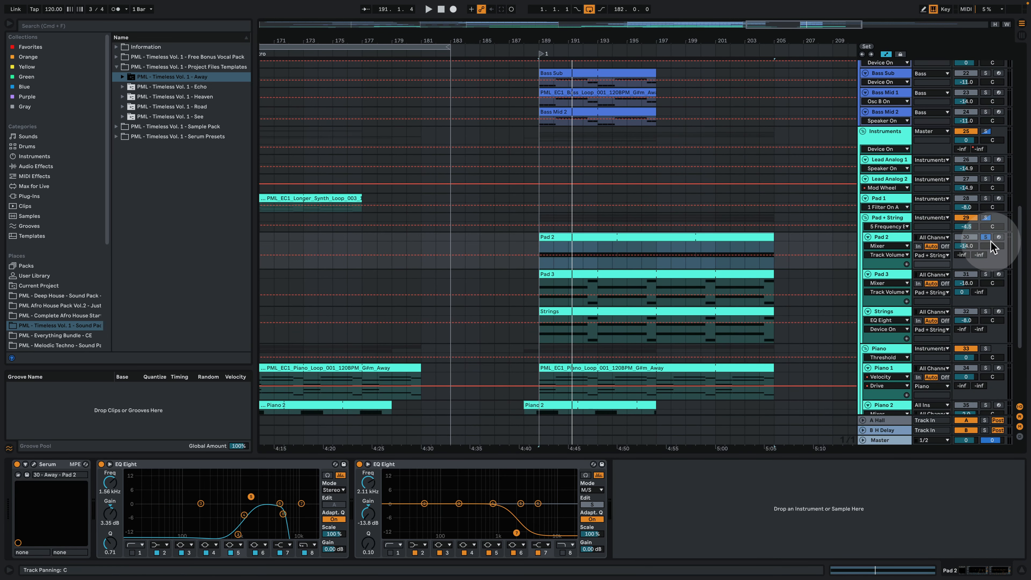
- Clear the Pad 2 solo, play all the layers together from bar 189, and stop playback
left_click(986, 236)
key("space")
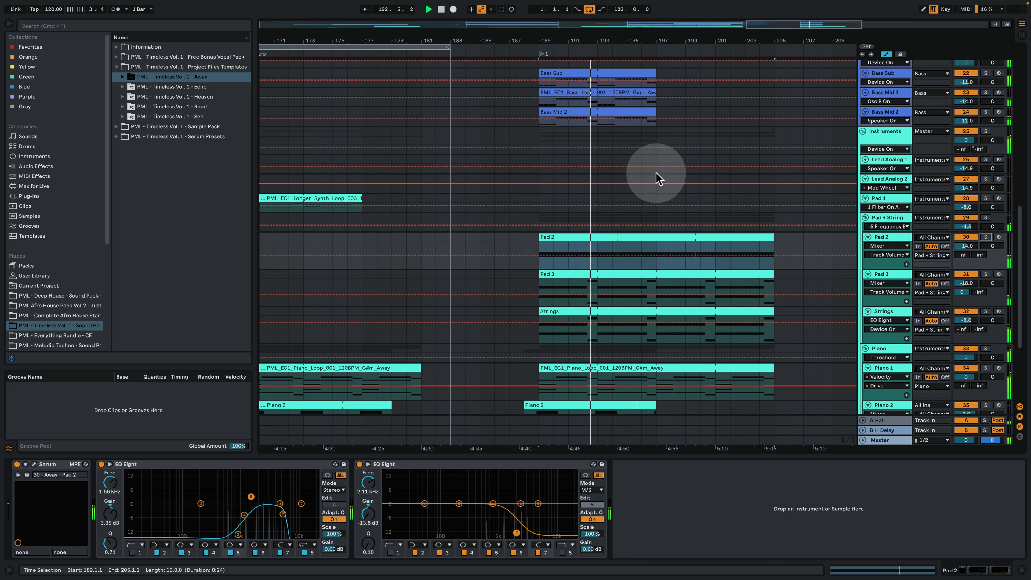
left_click_drag(588, 42, 711, 31)
key("space")
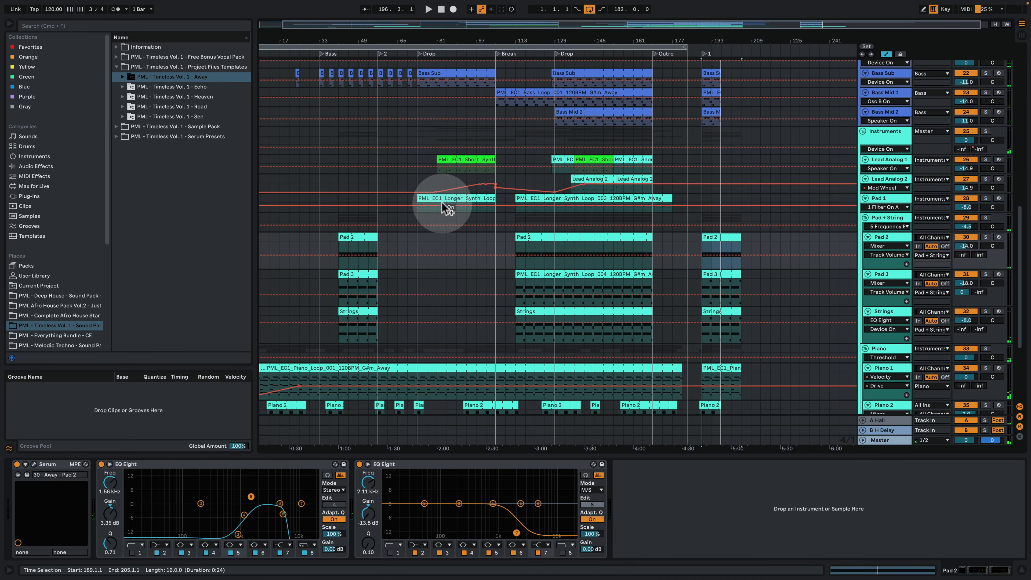
- Copy 16 bars of the Pad 1 clip from bar 113 to bar 189, then solo and enlarge Pad 1
left_click(899, 195)
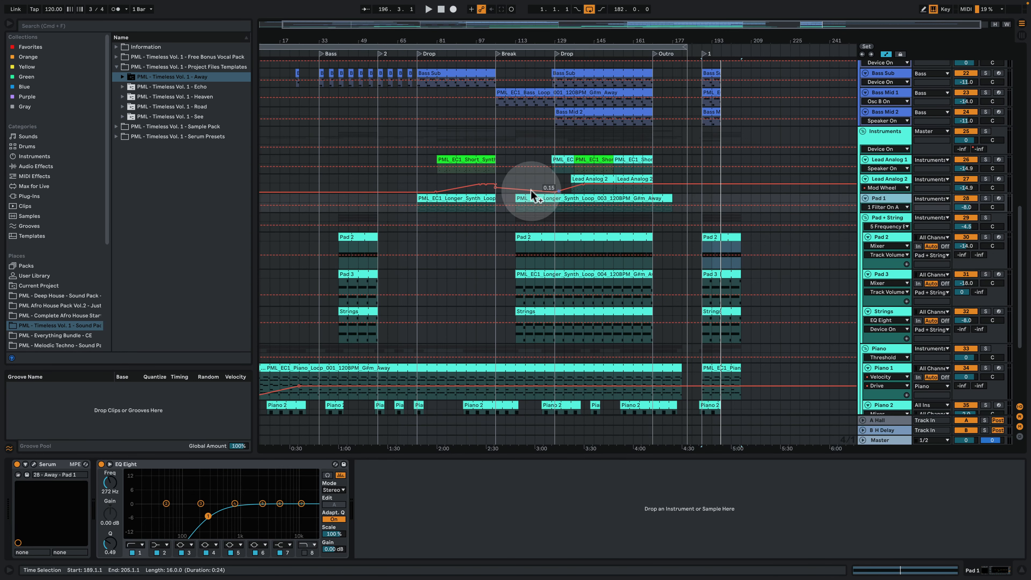
left_click_drag(517, 218, 723, 208)
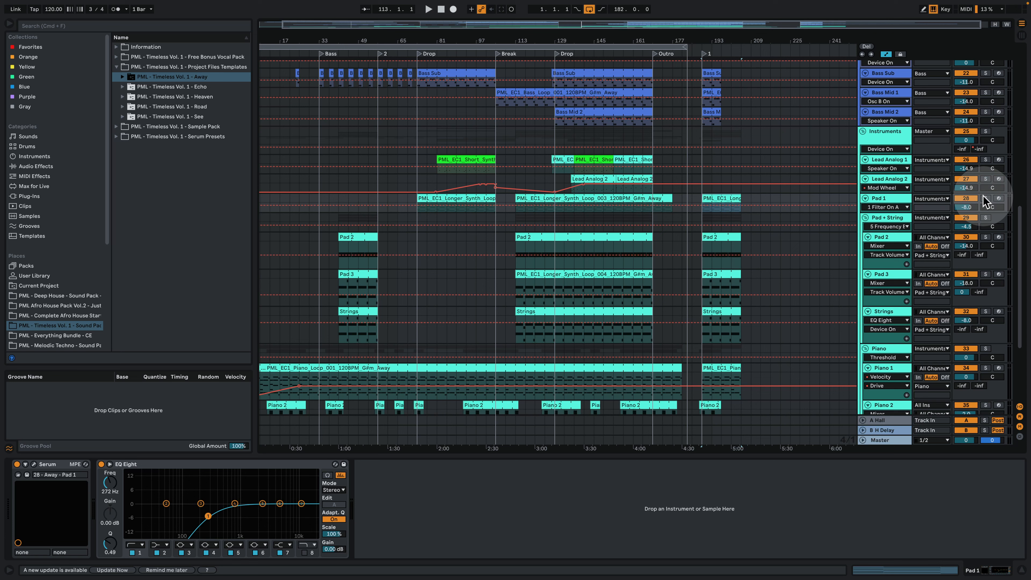
left_click(985, 199)
left_click_drag(874, 211, 874, 255)
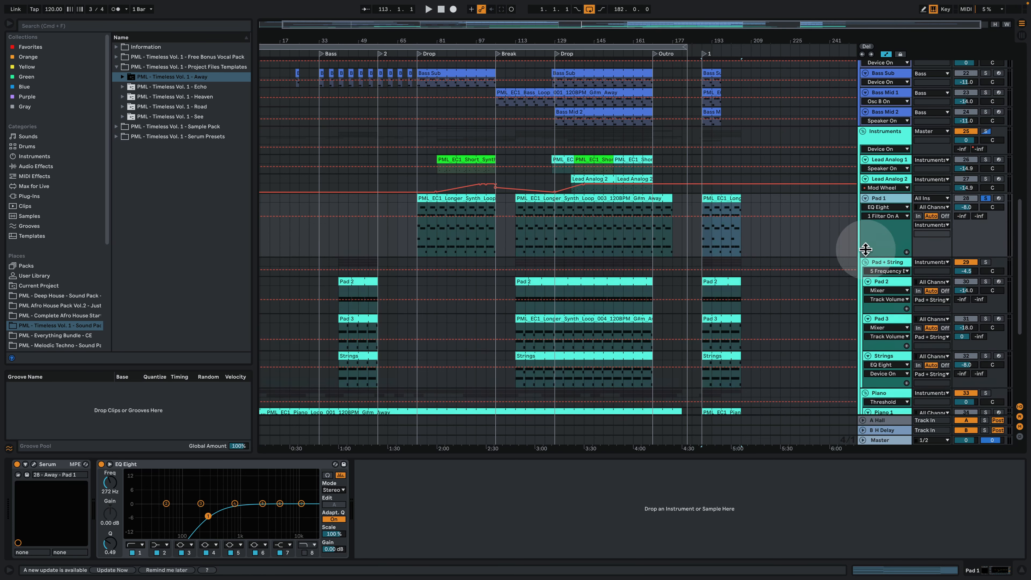
- Play the Pad 1 clip at bar 189 and examine its chord notes, EQ Eight and Serum patch
left_click(715, 199)
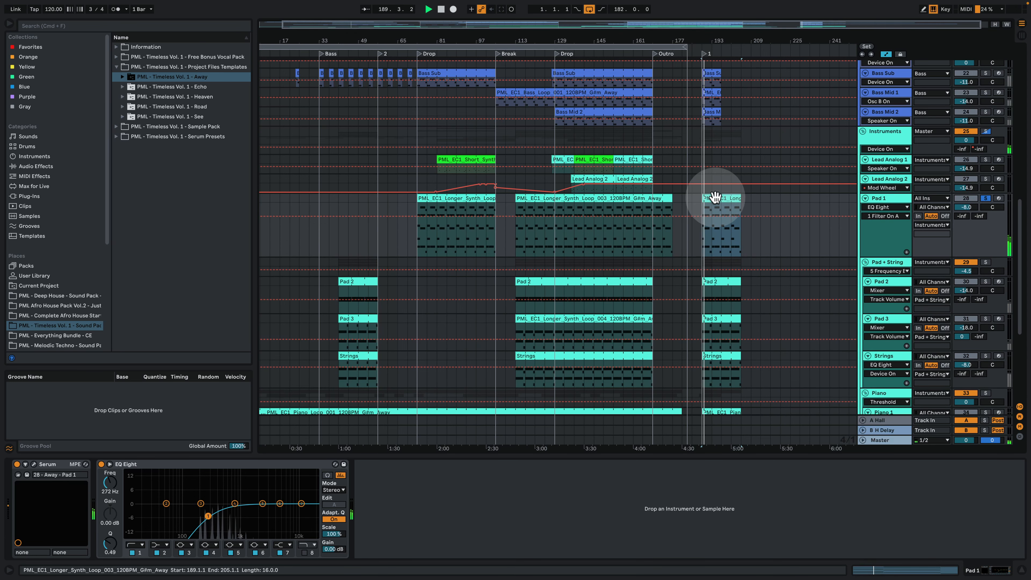
double_click(716, 198)
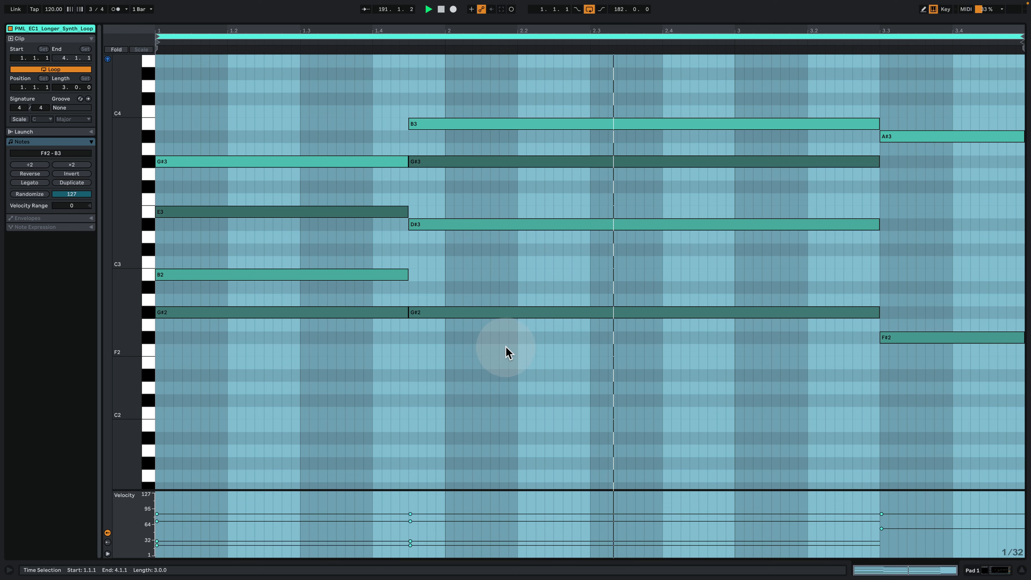
scroll(766, 350, "up", 1)
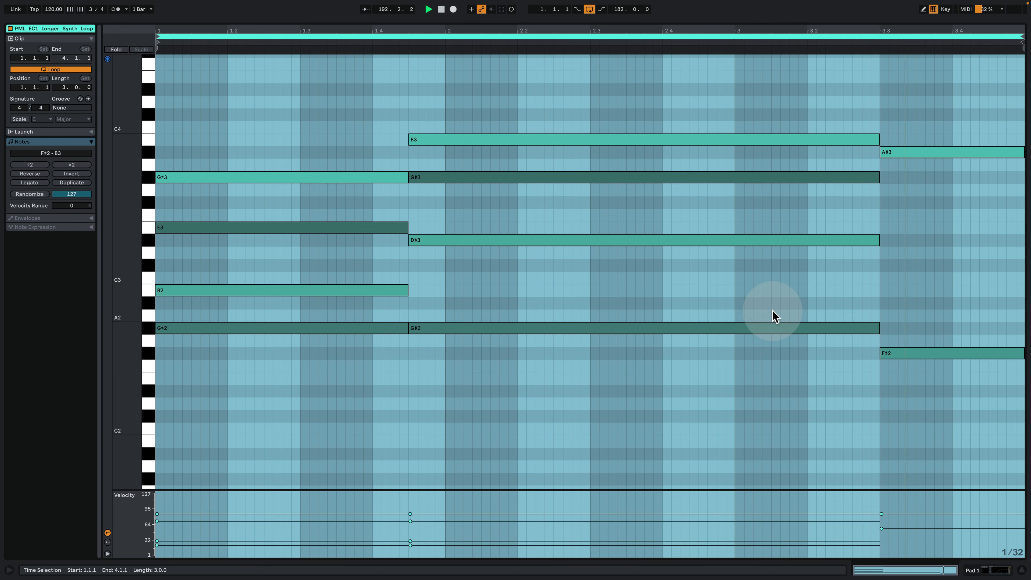
left_click(985, 569)
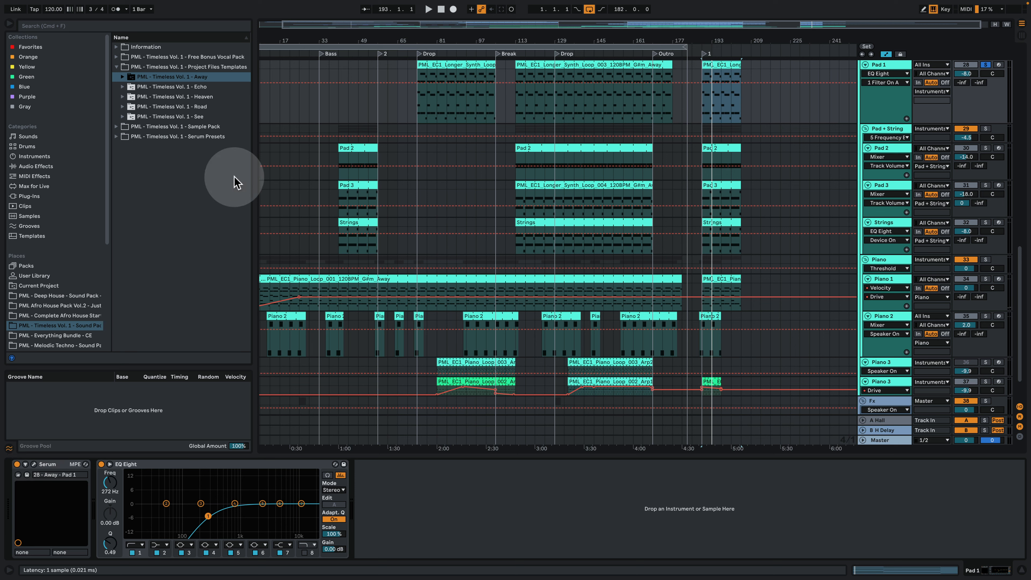
key("super+alt+p")
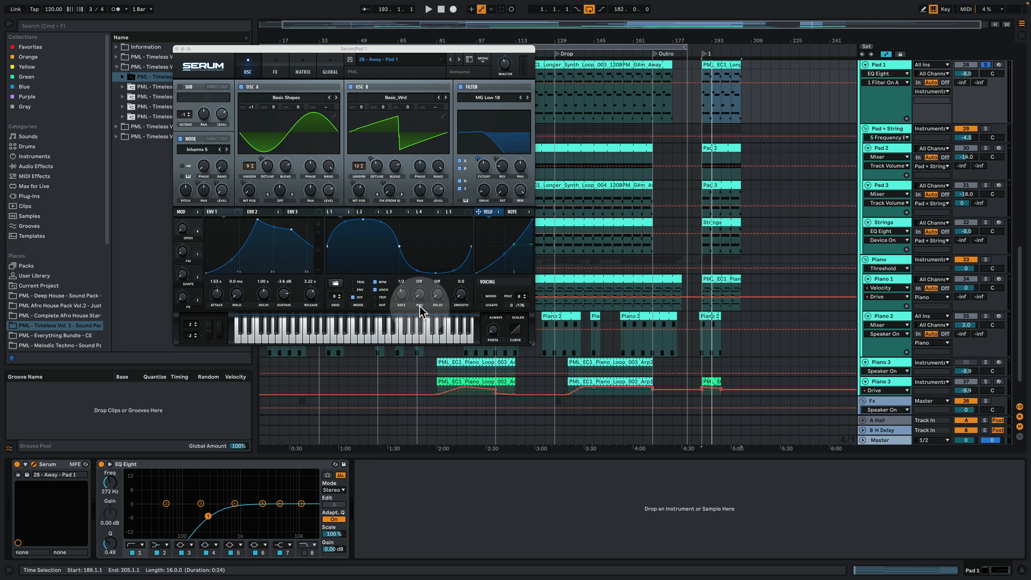
- Solo Piano 1 alongside Pad 1, play them from bar 189, and show LFO 1 in Pad 1's Serum
left_click(986, 279, "super")
left_click_drag(727, 41, 727, 146)
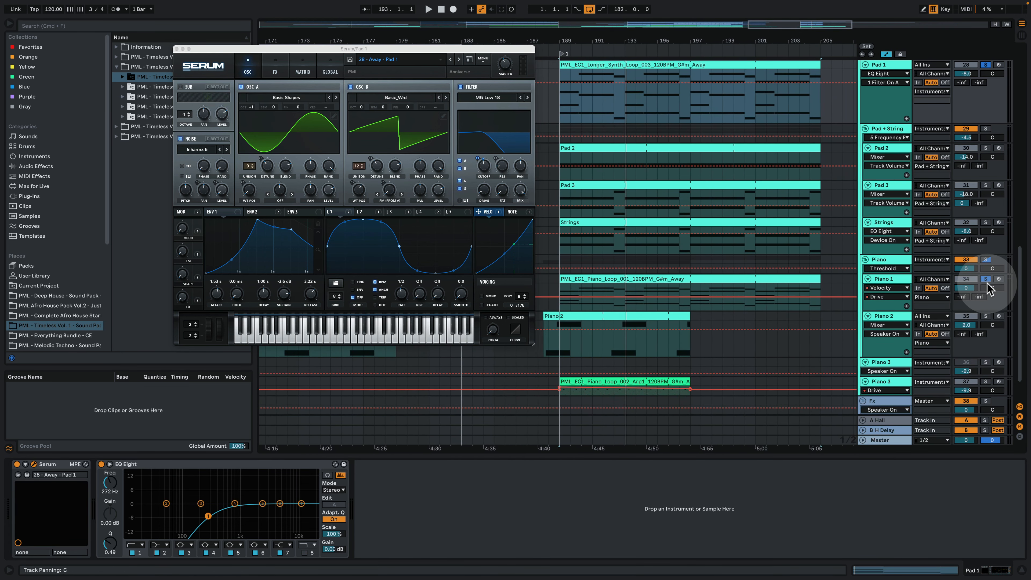
left_click(661, 280)
key("space")
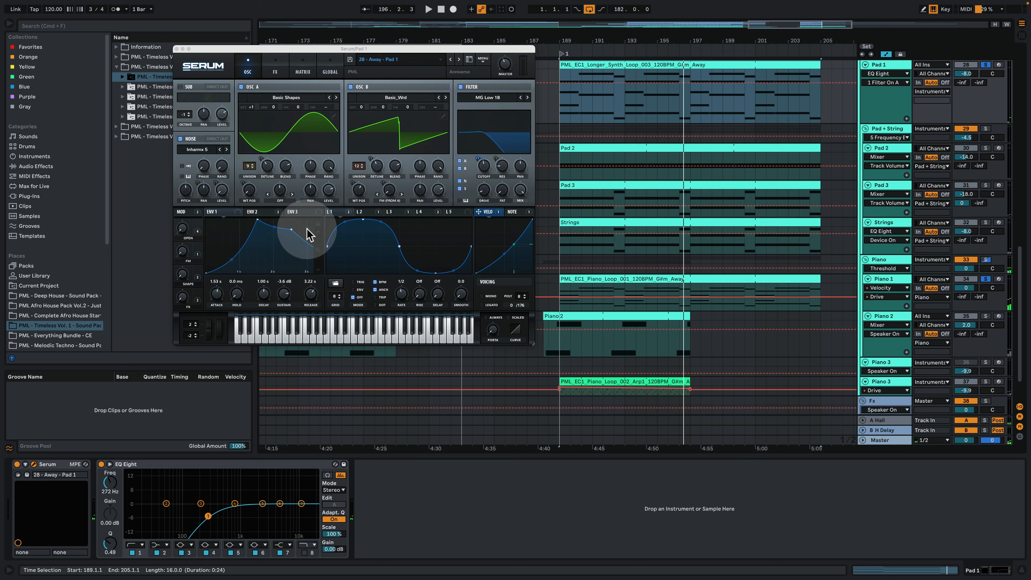
left_click(329, 212)
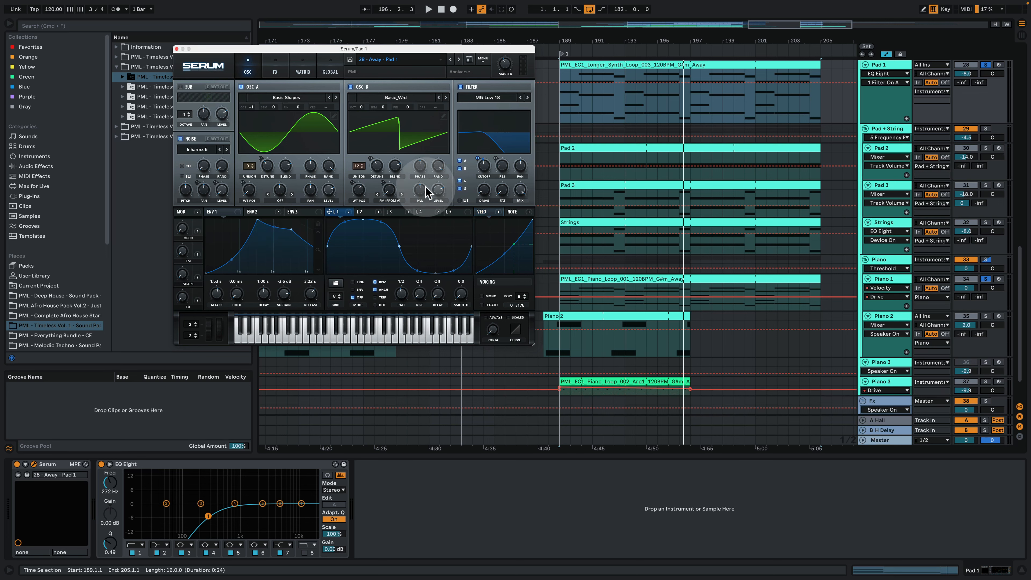
- Show LFO 2 and LFO 1 in Pad 1's Serum, and close the plugin window
left_click(360, 211)
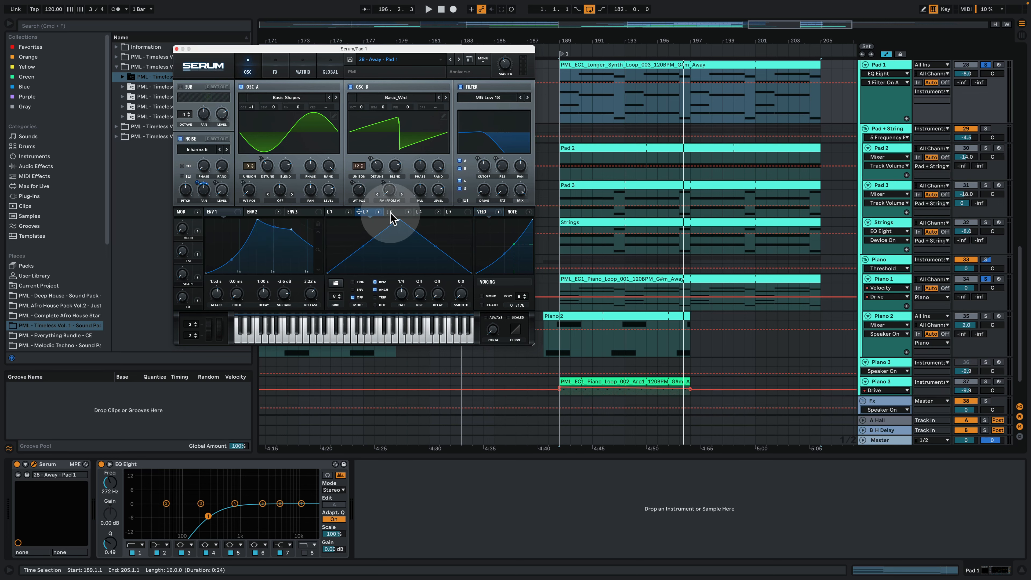
left_click(329, 212)
left_click(176, 49)
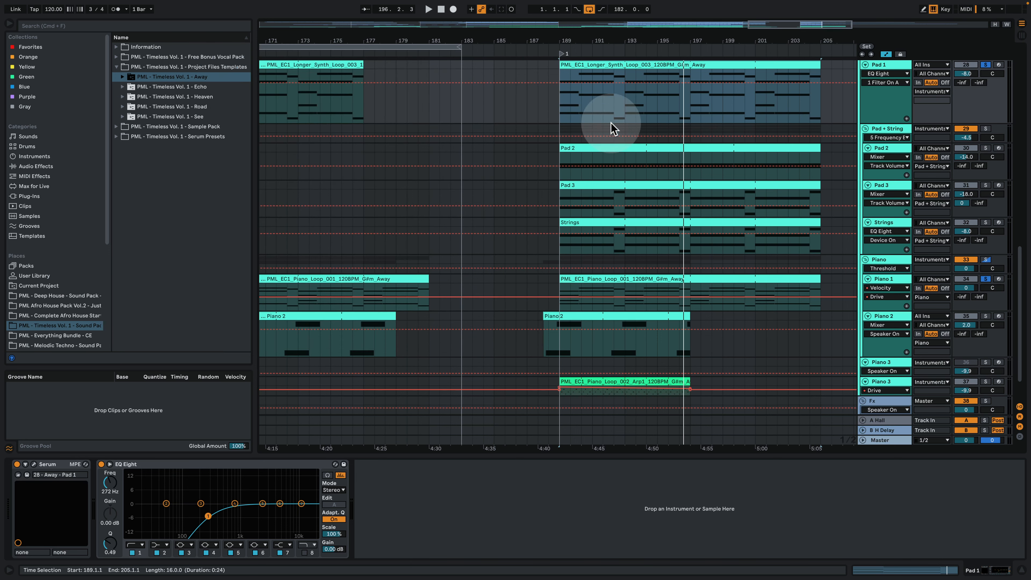
- Solo Tom 1 alongside Pad 1 and Piano 1, and play them together from bar 189
scroll(846, 274, "up", 3)
scroll(846, 274, "up", 15)
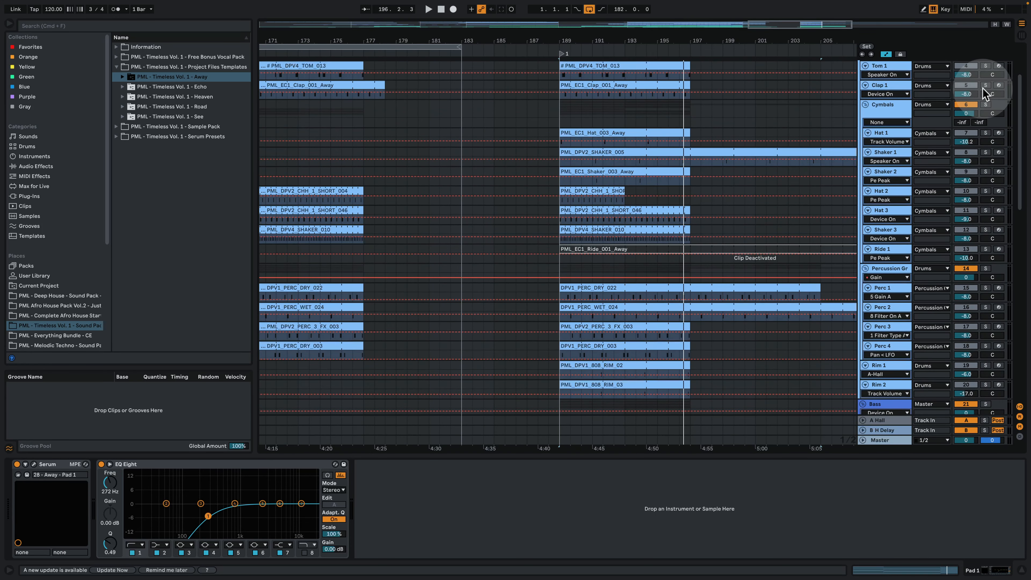
scroll(983, 100, "up", 2)
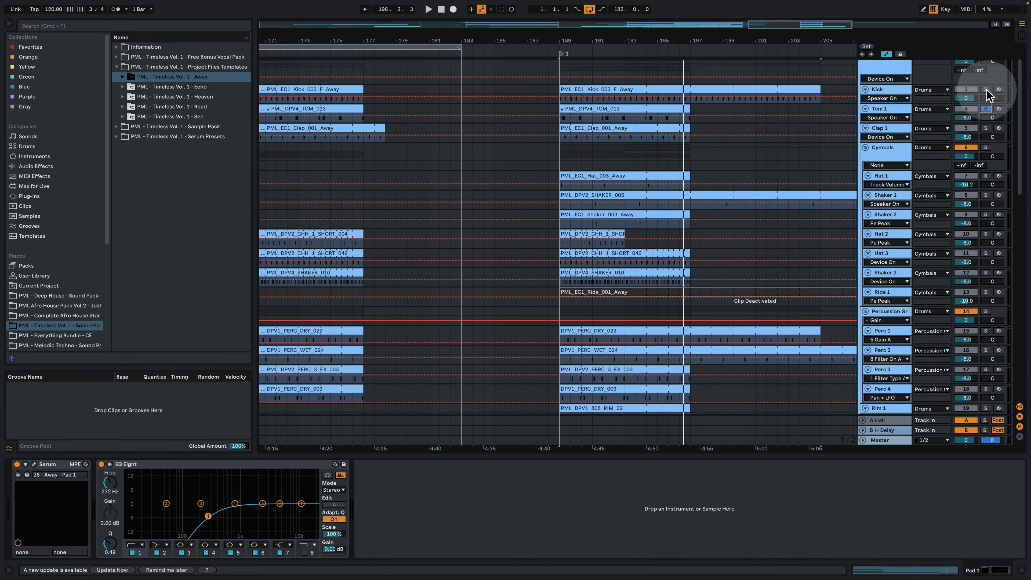
scroll(760, 224, "down", 12)
key("space")
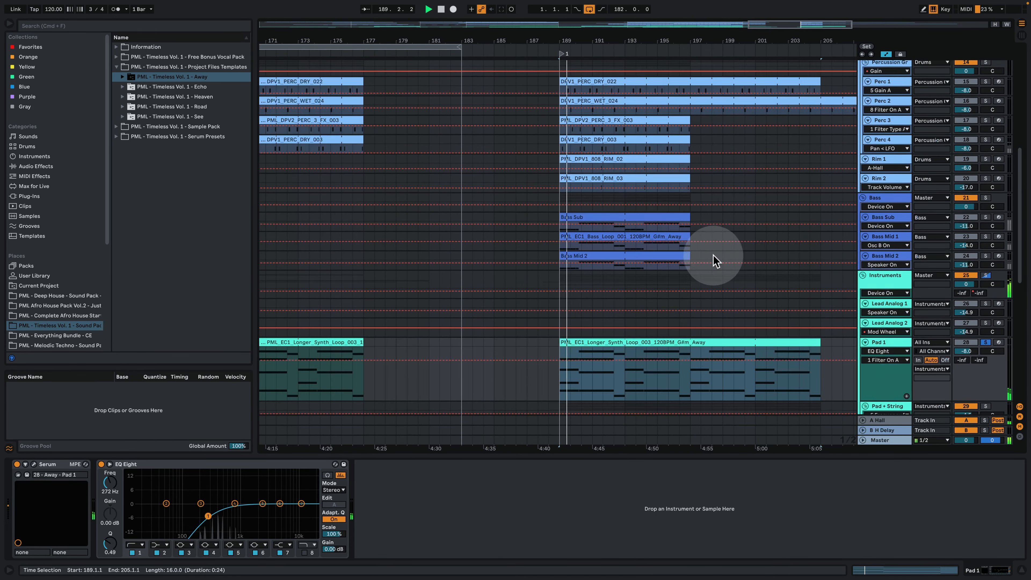
scroll(716, 260, "down", 9)
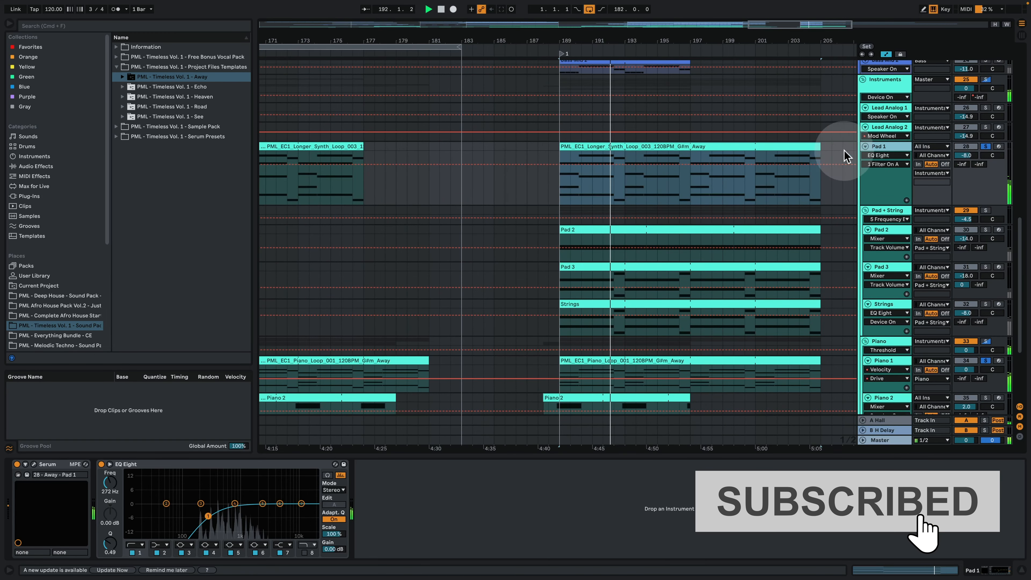
- Examine the effects and oscillator pages of Pad 1's Serum while playing from bar 189, and close the plugin window
left_click(33, 464)
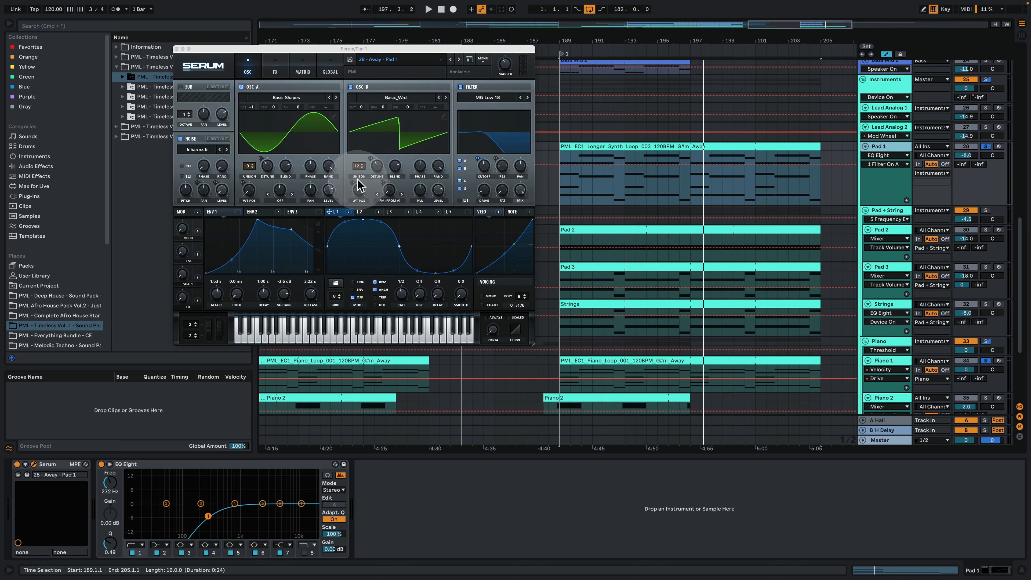
left_click(275, 69)
key("space")
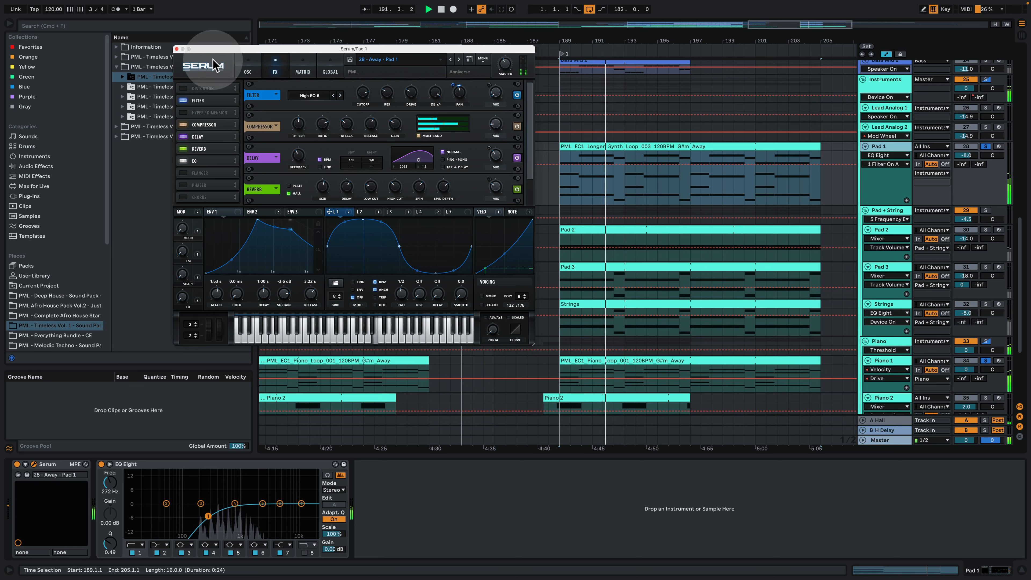
left_click(248, 69)
left_click(177, 49)
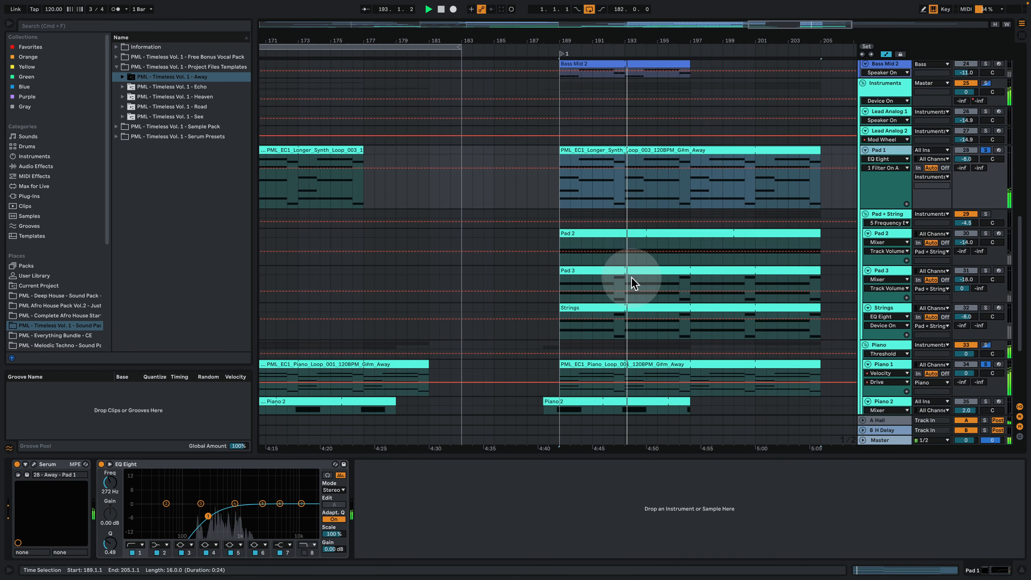
- Stop playback, copy the 16-bar Lead Analog 1 clip from bar 137 to bar 189, and solo that track
scroll(631, 280, "up", 3)
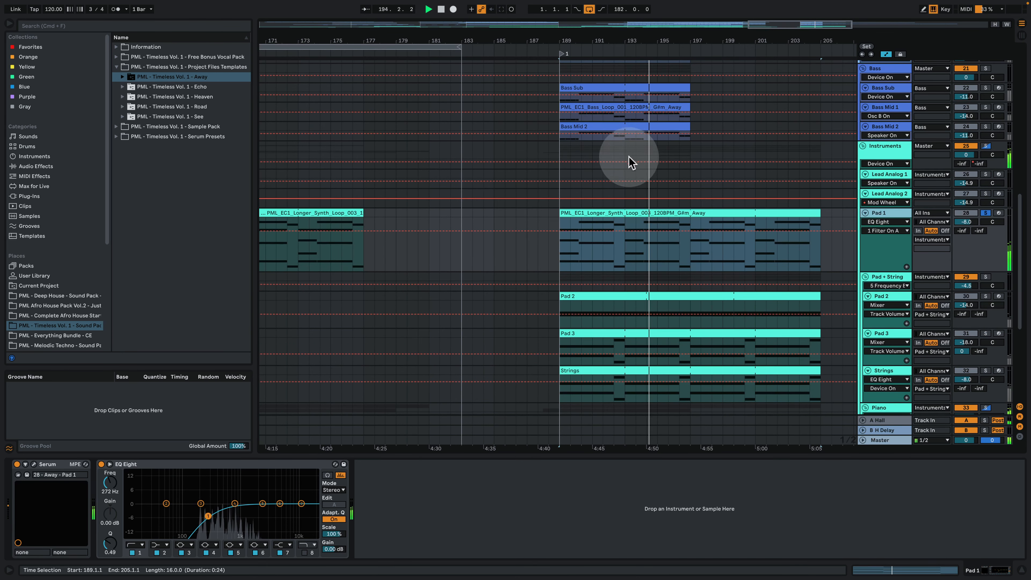
key("space")
left_click_drag(647, 38, 647, 25)
left_click_drag(579, 45, 580, 42)
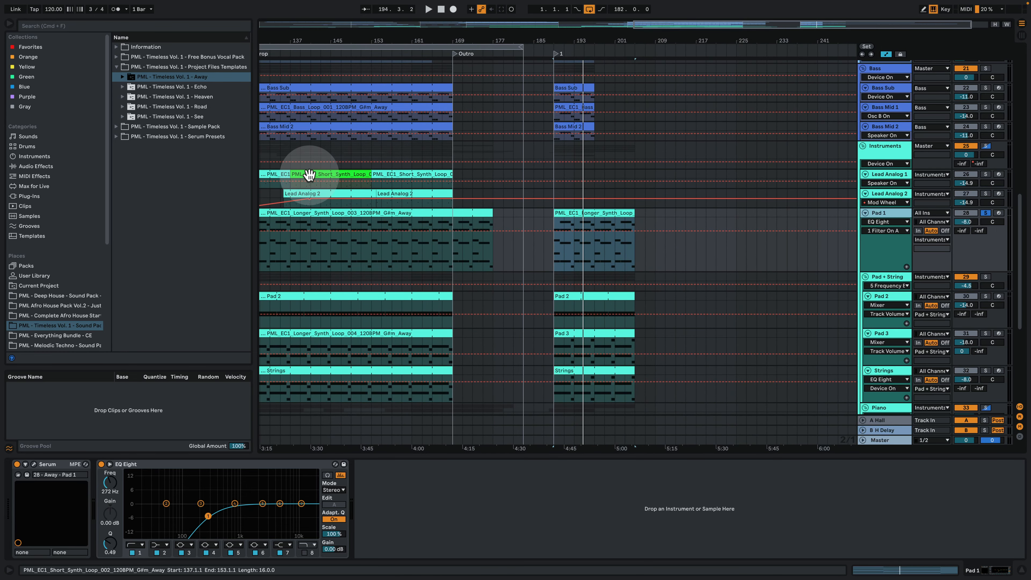
left_click_drag(309, 175, 576, 178)
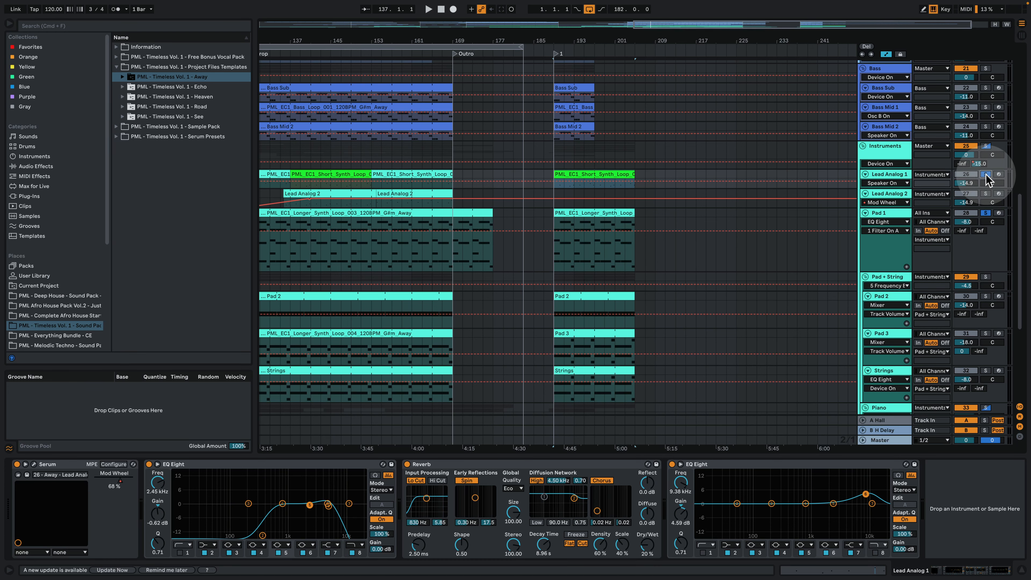
- Play the copied Lead Analog 1 clip from bar 189 and examine its notes in the piano roll
left_click(576, 174)
key("space")
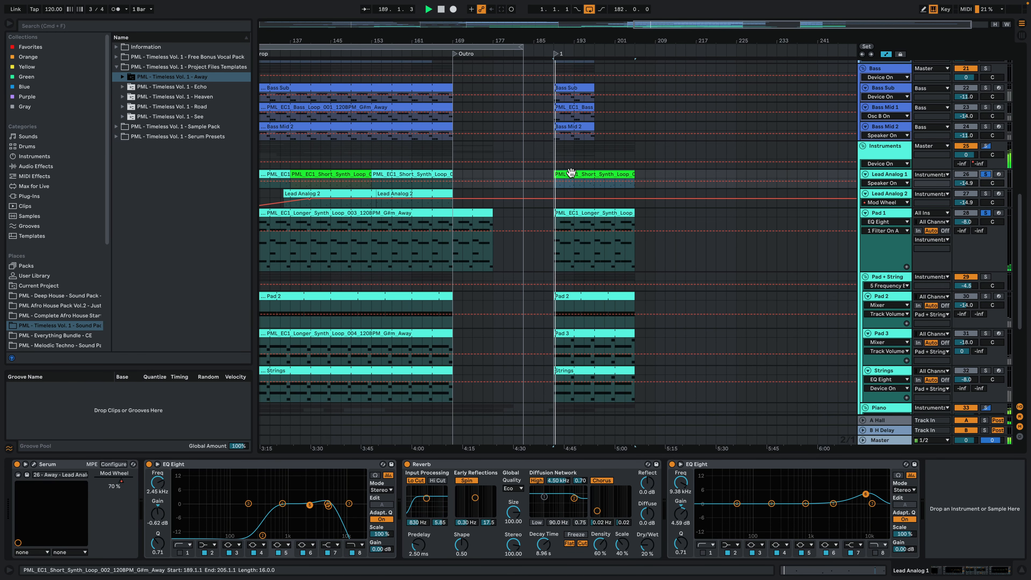
double_click(573, 174)
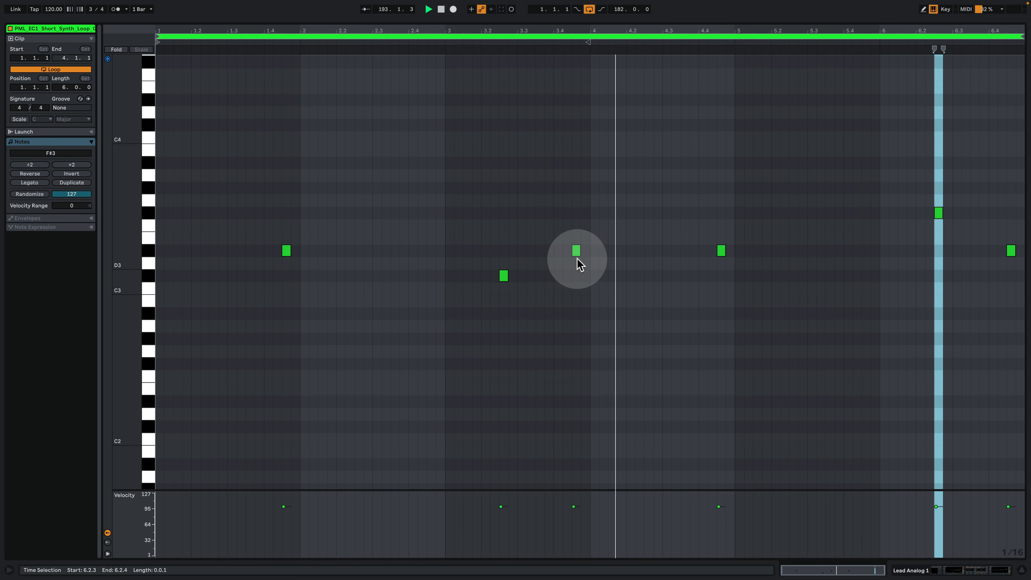
left_click(572, 313)
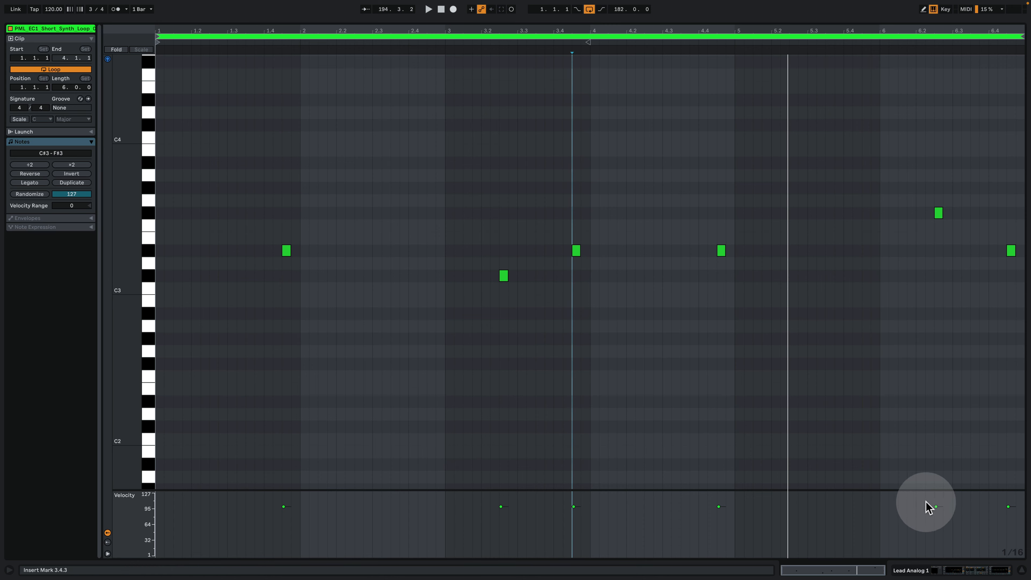
left_click(938, 570)
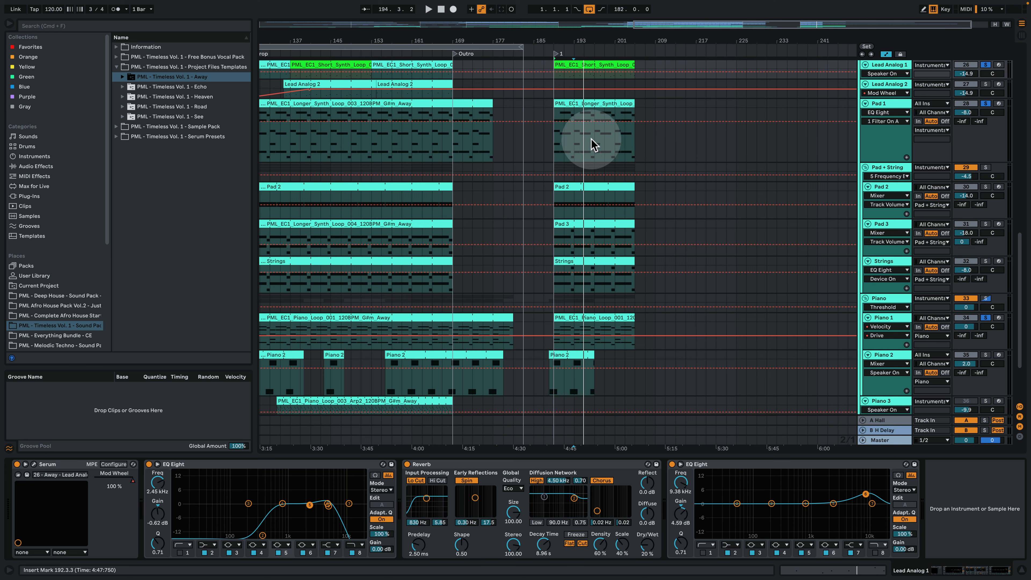
- Reopen the note editor for the Lead Analog 1 clip at bar 189, review the melody, and return to its devices
left_click_drag(571, 49, 593, 175)
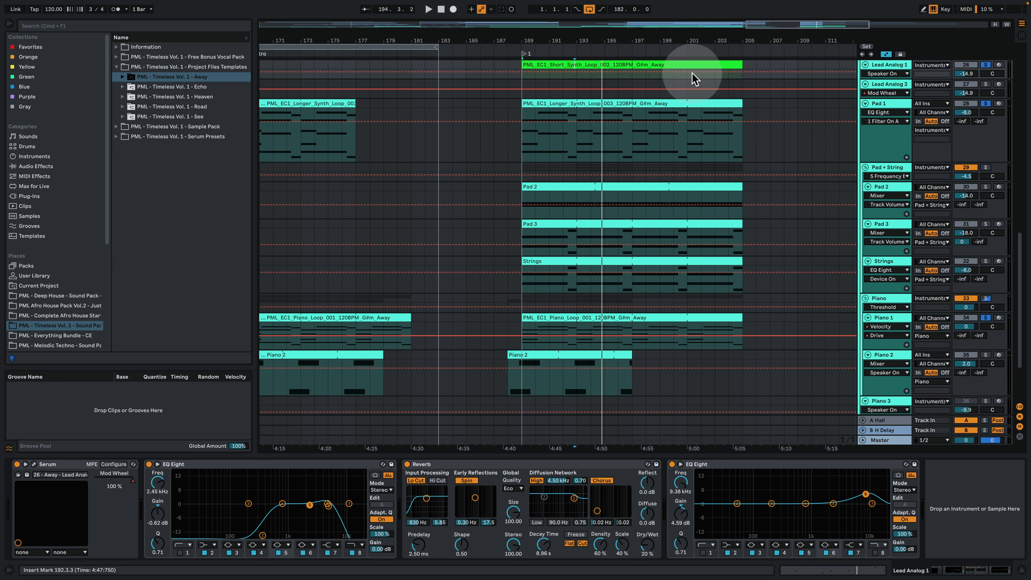
double_click(609, 63)
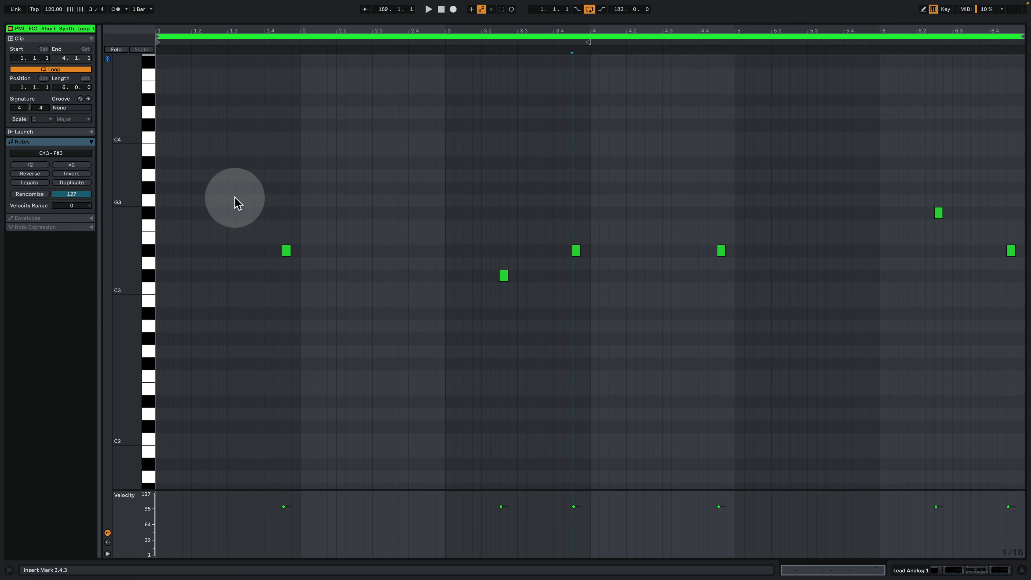
left_click(434, 227)
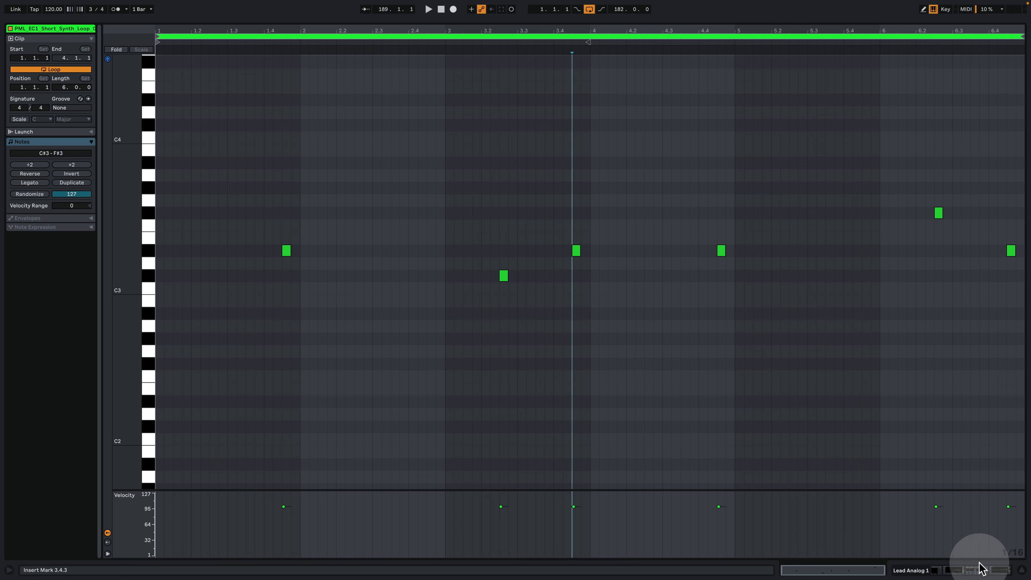
left_click(975, 572)
- Play Lead Analog 1 from bar 189 and examine its Serum patch, including Env 2, the effects and the modulation matrix
scroll(555, 271, "up", 3)
key("space")
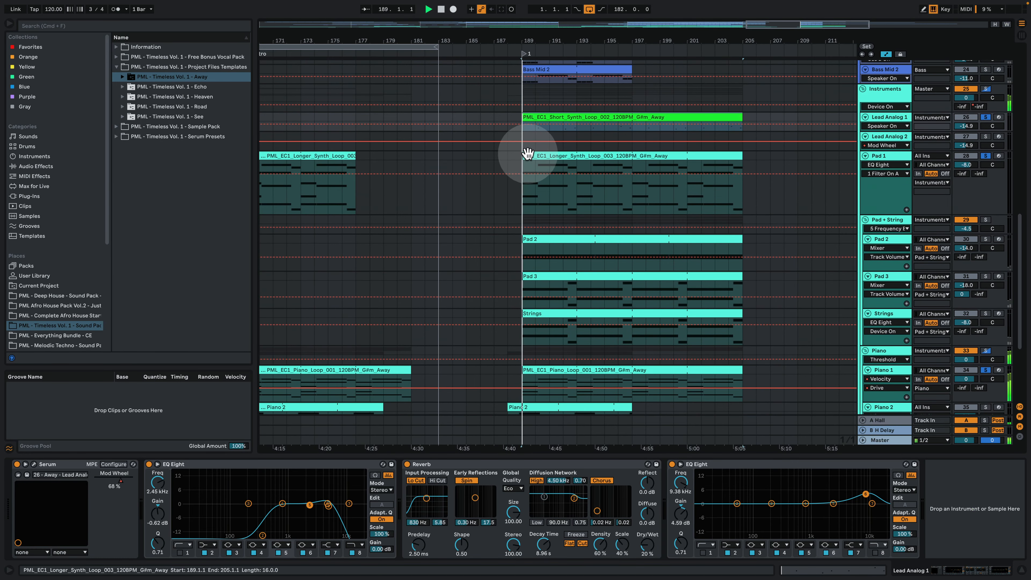
scroll(577, 157, "up", 2)
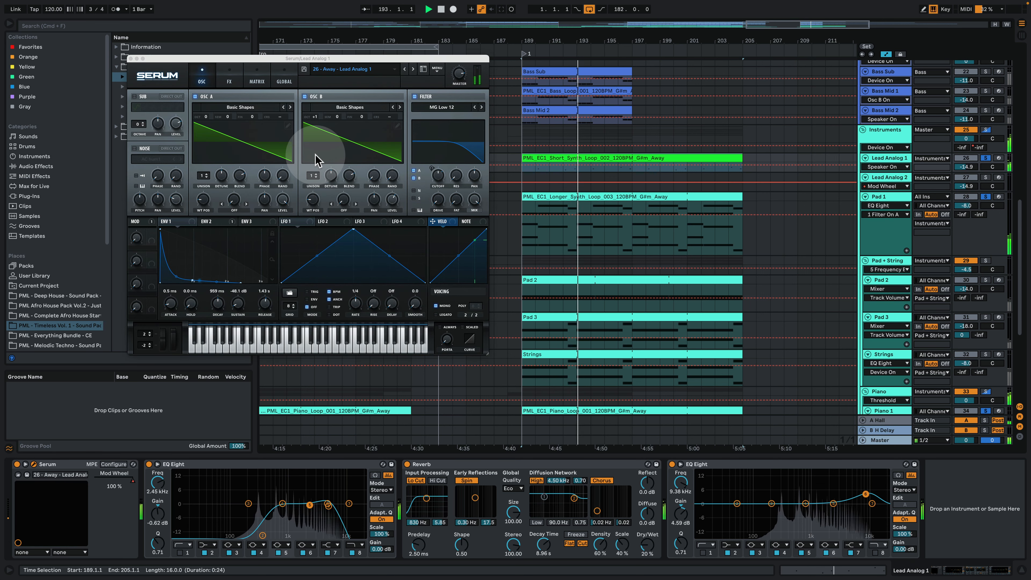
left_click(214, 222)
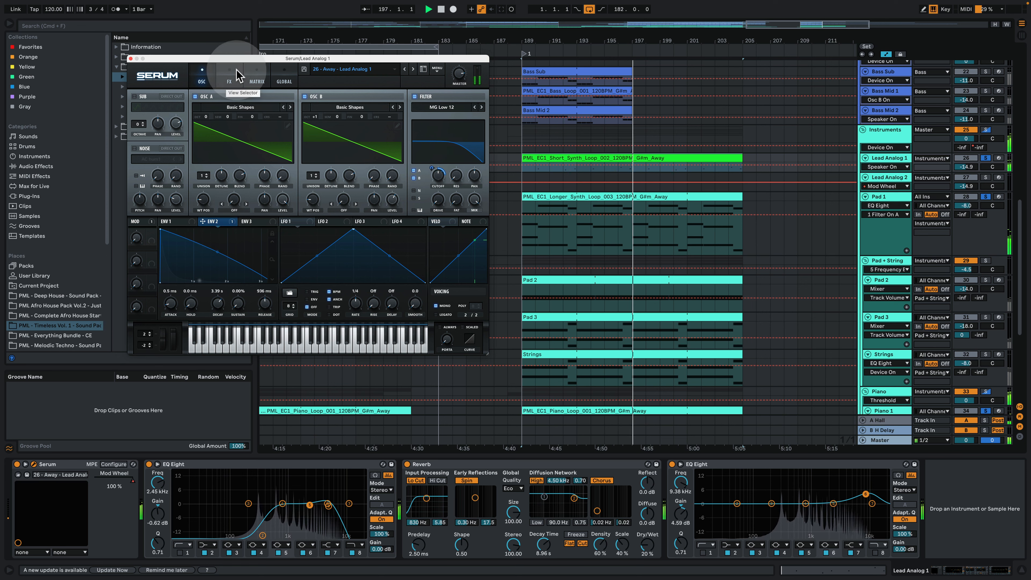
left_click(229, 75)
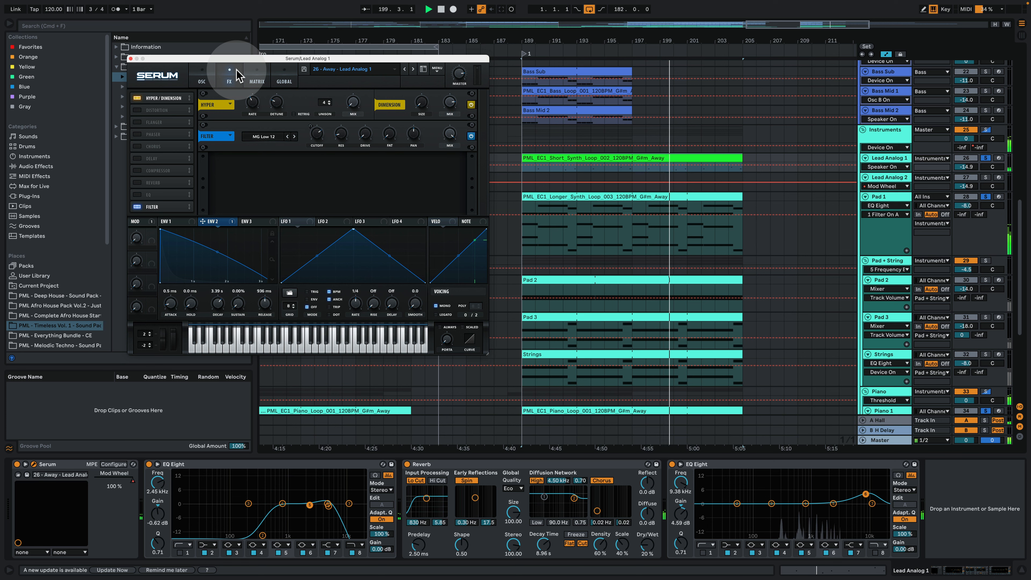
left_click(257, 75)
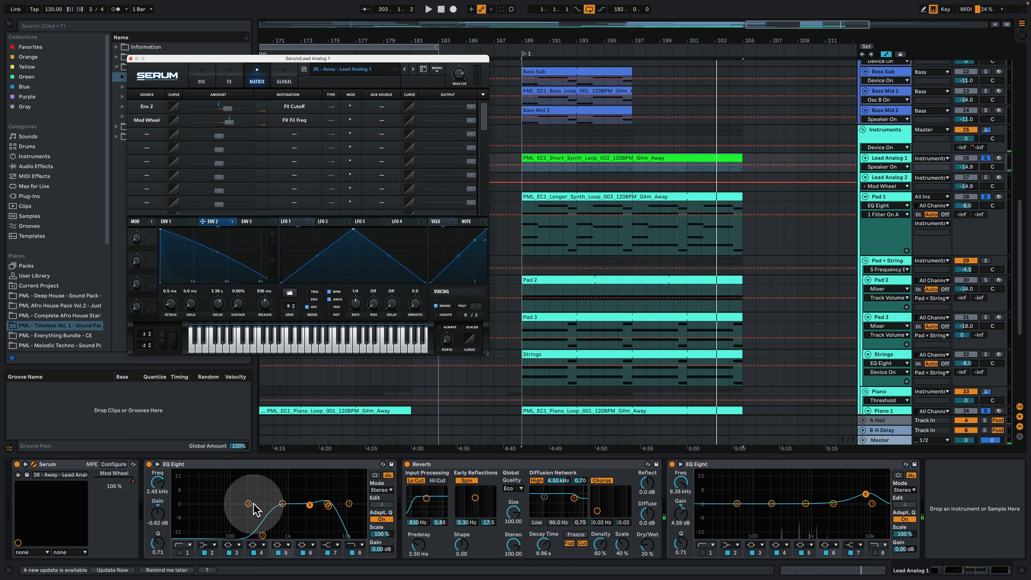
left_click(201, 77)
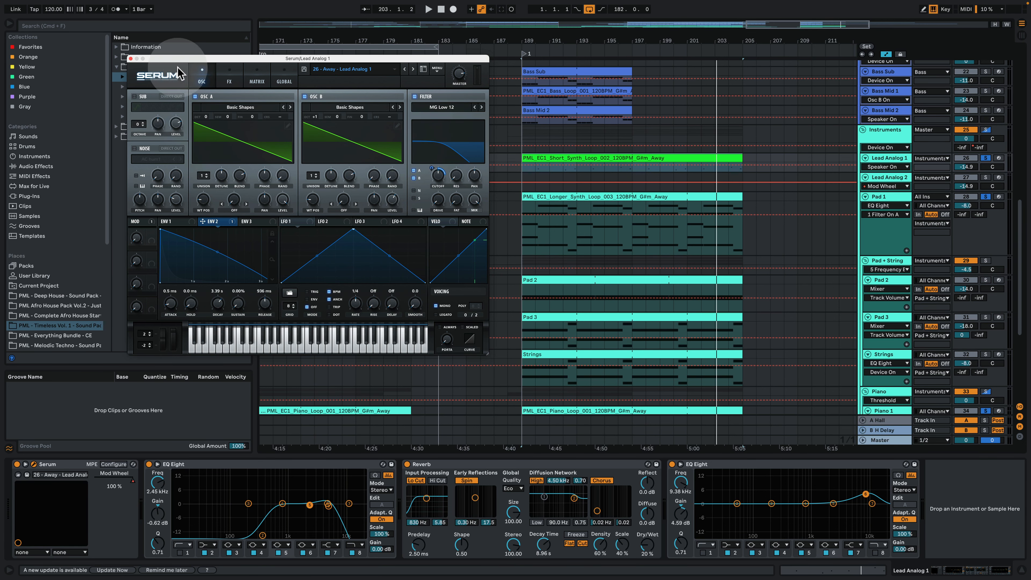
left_click(130, 59)
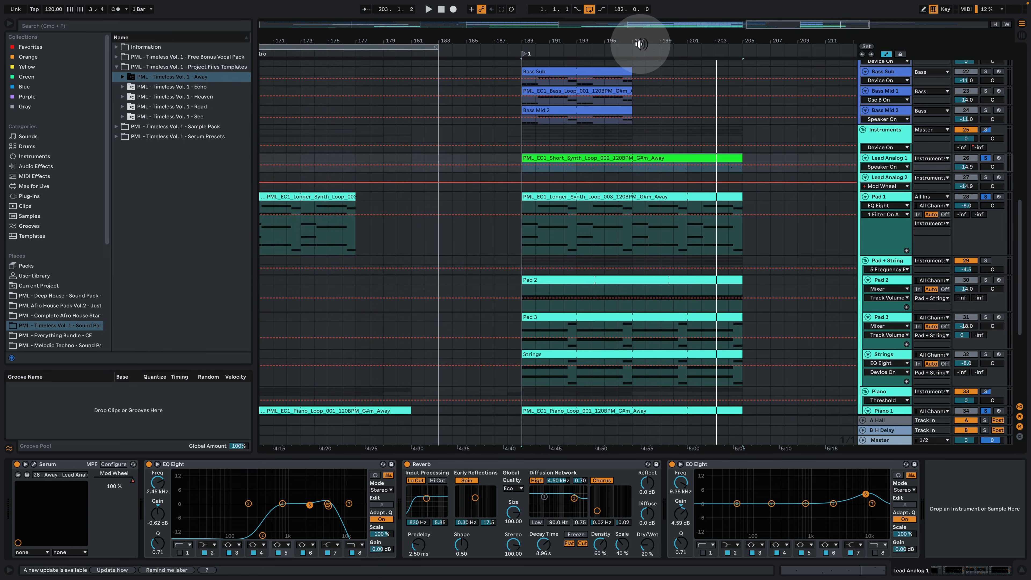
- Enlarge the Lead Analog 2 track, copy 8 bars of its clip from bar 145 to bar 189, and solo it
left_click_drag(635, 39, 644, 42)
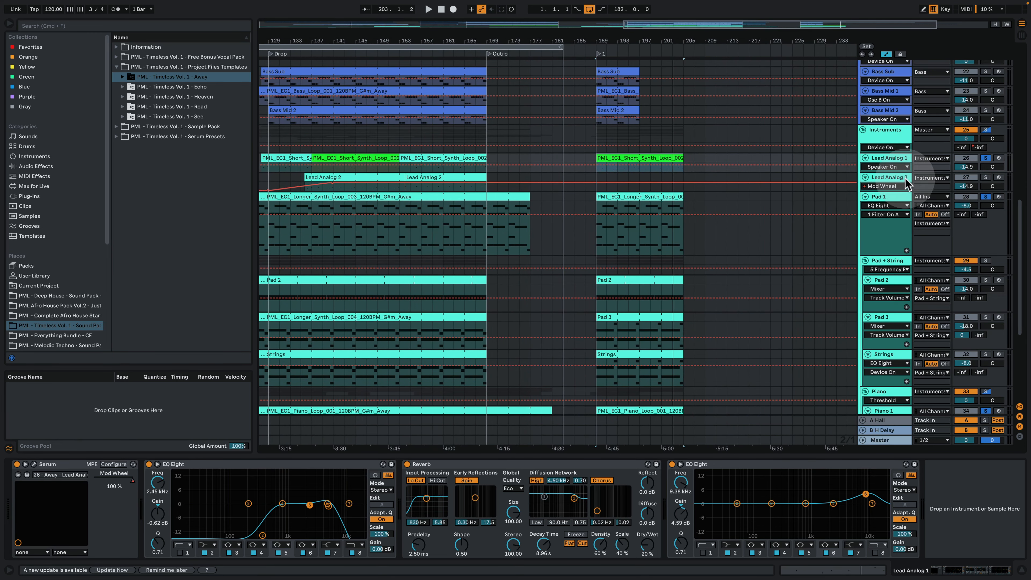
left_click_drag(892, 191, 893, 228)
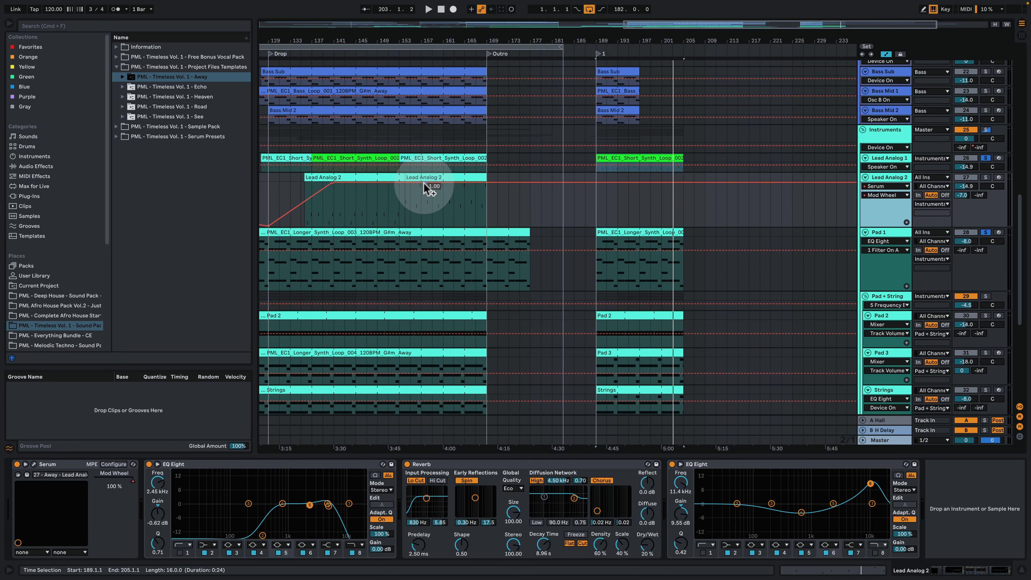
left_click_drag(357, 212, 632, 193)
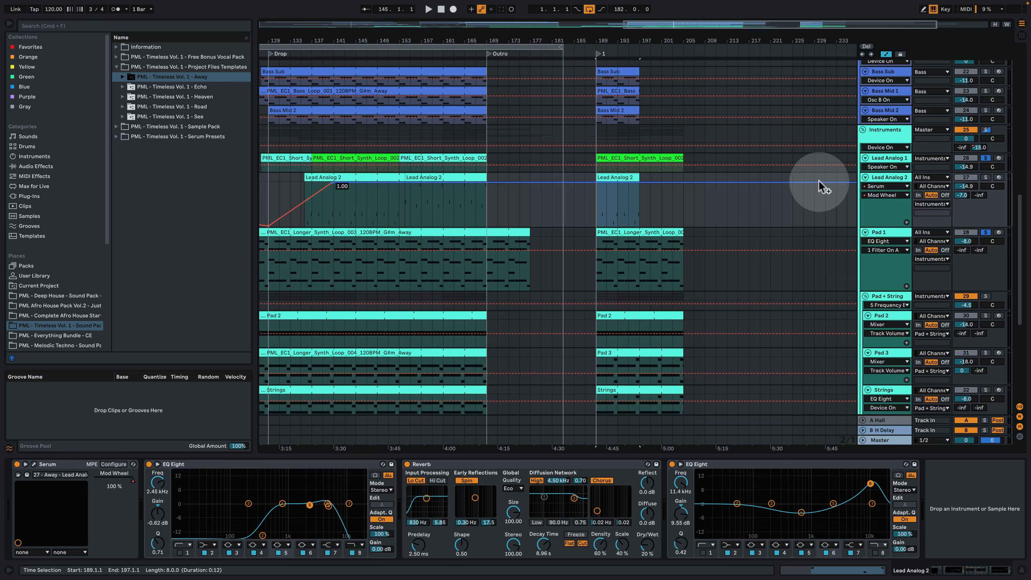
left_click(985, 177)
- Audition the copied Lead Analog 2 clip from bar 189 and from its individual notes around bars 192 and 193
left_click_drag(609, 41, 570, 166)
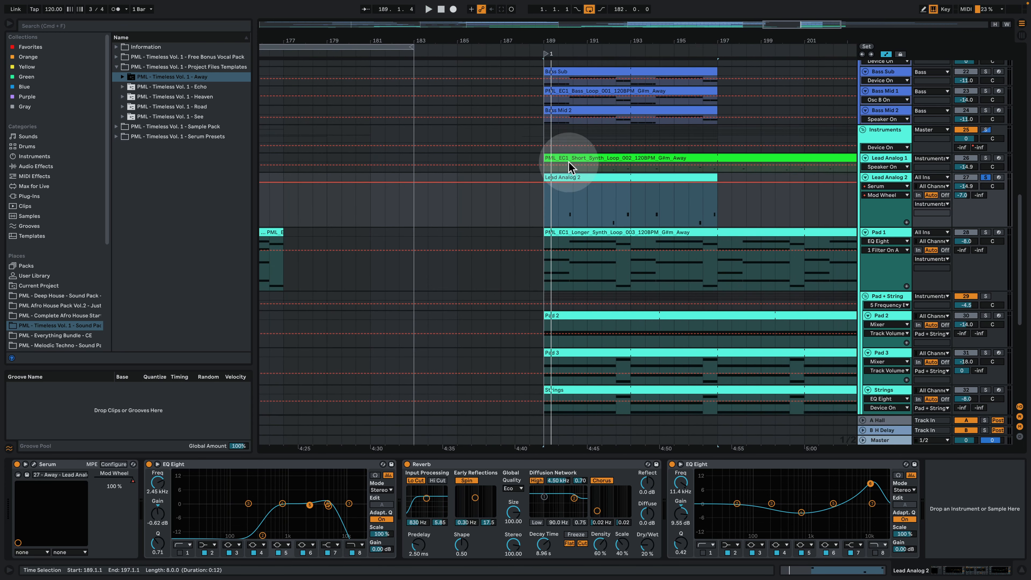
left_click(563, 200)
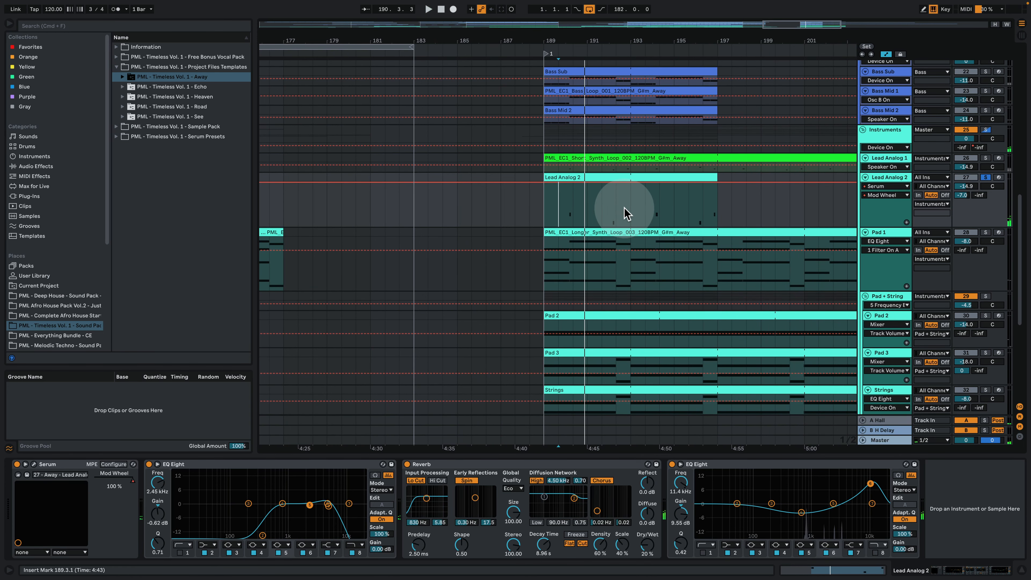
left_click_drag(619, 35, 618, 97)
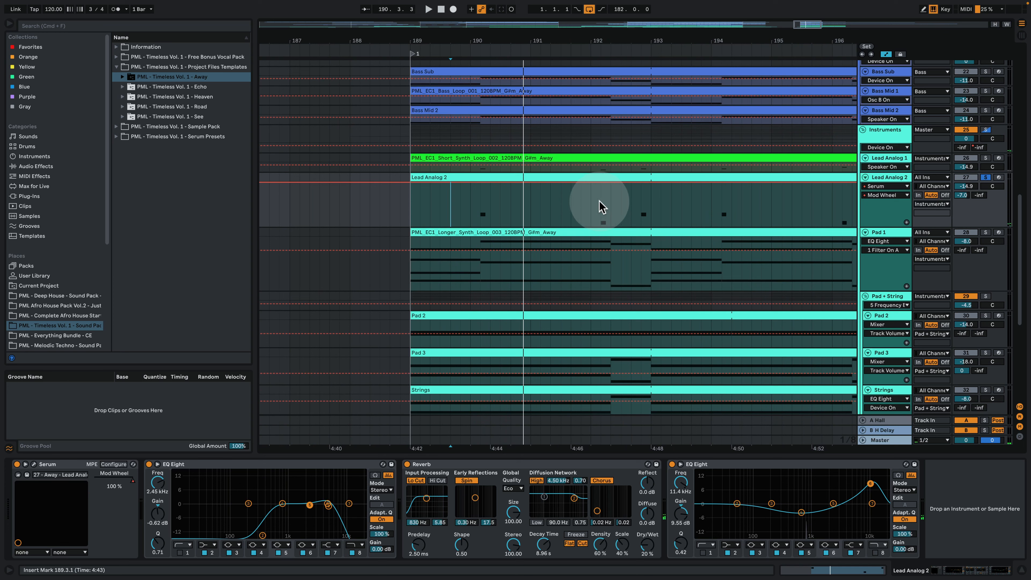
left_click(599, 202)
key("space")
left_click(641, 203)
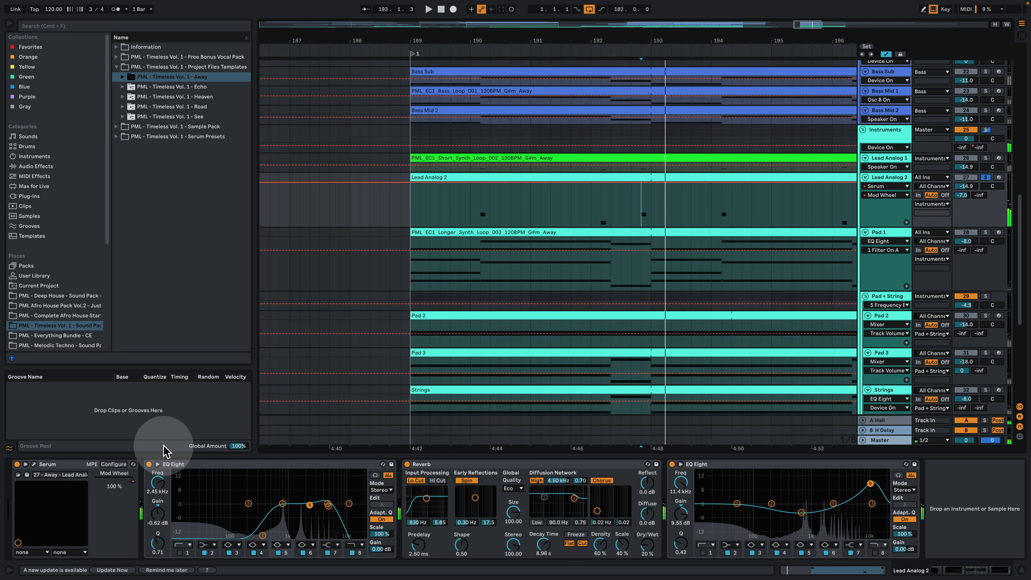
- Examine Lead Analog 2's Serum patch during playback, clear the track's solo, and play it with the other layers
left_click(34, 465)
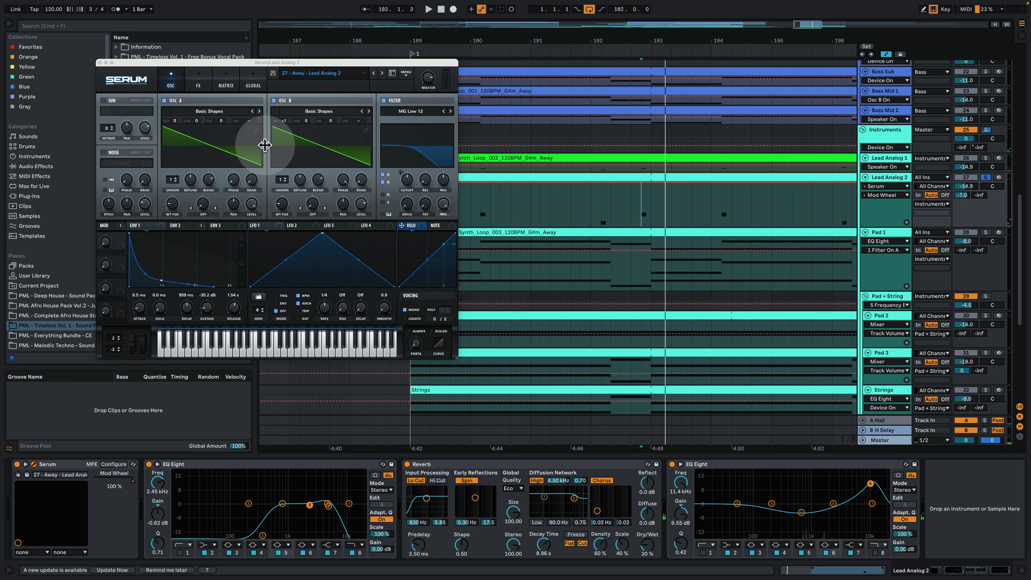
key("space")
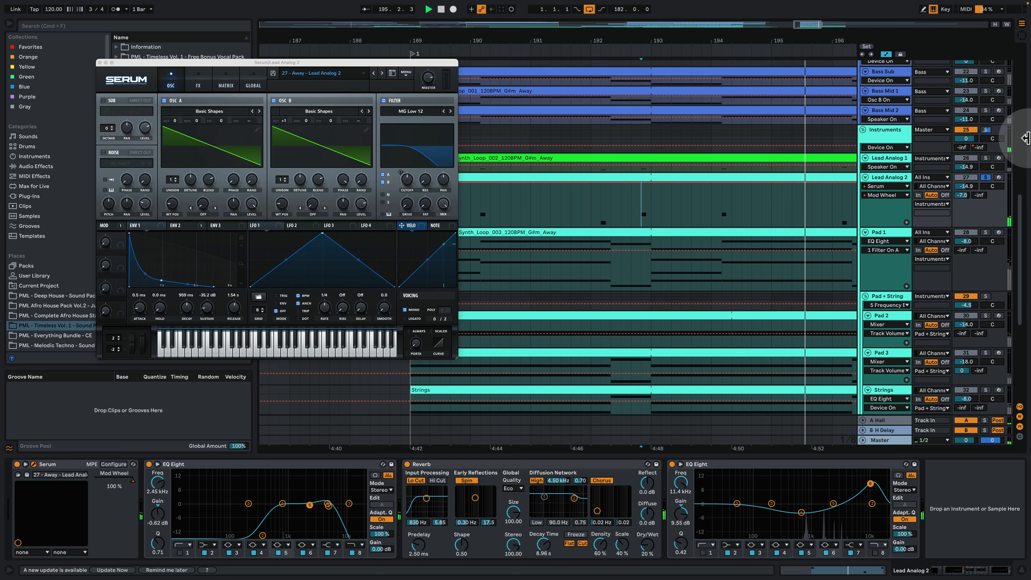
left_click(986, 158)
key("space")
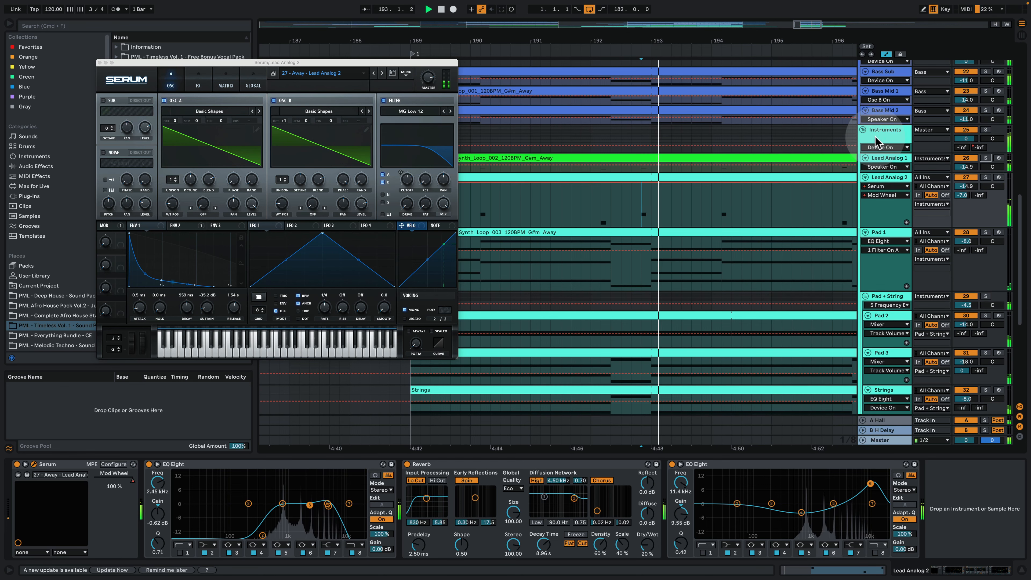
- Close the Serum patch, play all layers from bar 189, and review the arrangement down to the Fx tracks
left_click(100, 62)
left_click_drag(551, 37, 398, 37)
key("space")
key("space")
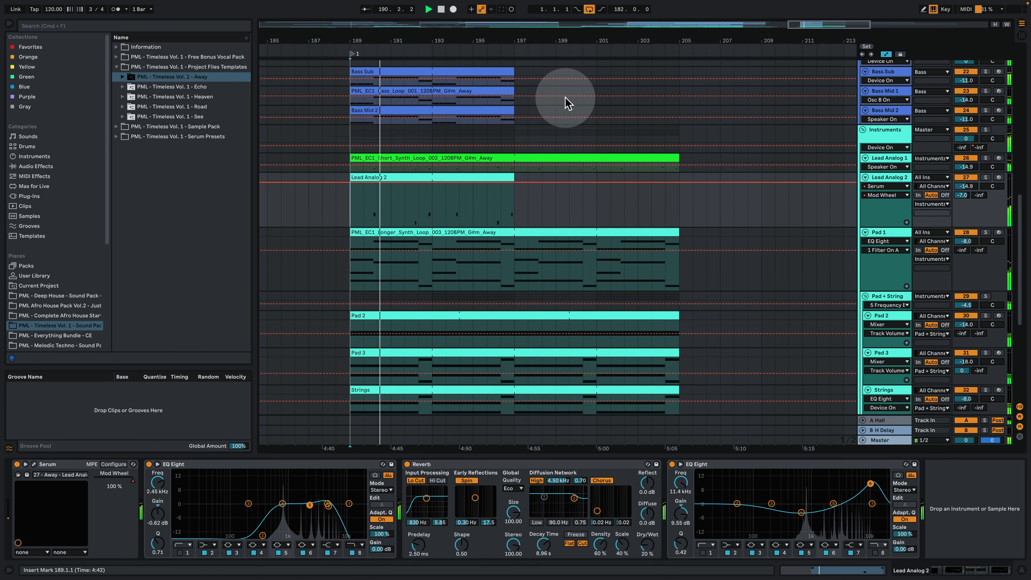
left_click_drag(422, 39, 621, 18)
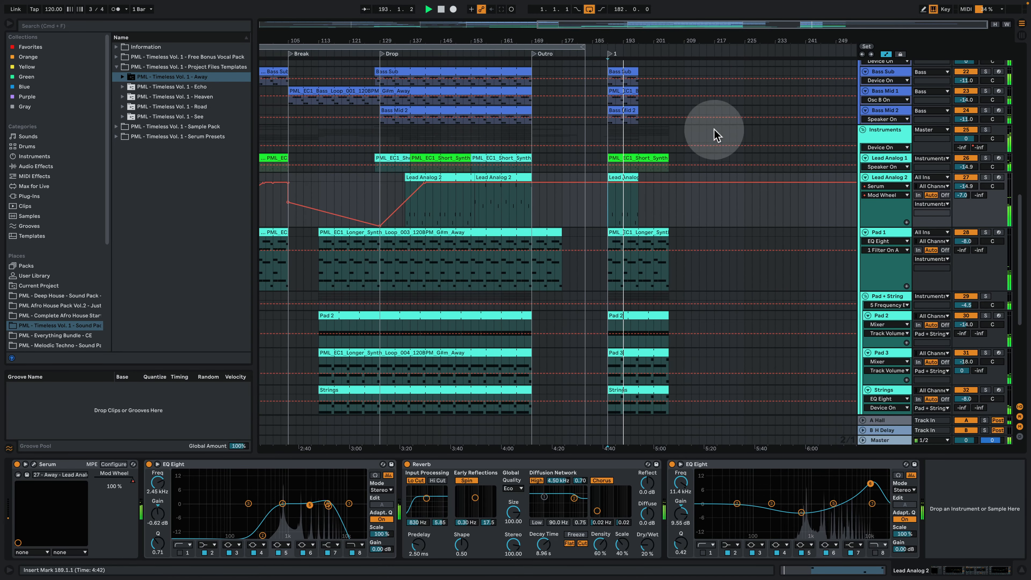
scroll(640, 265, "down", 5)
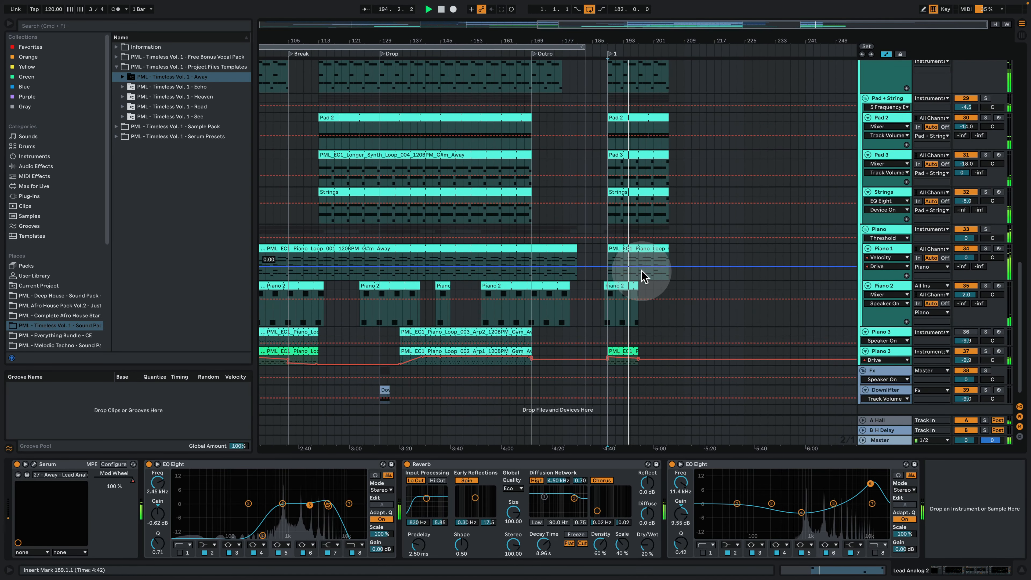
scroll(643, 293, "up", 3)
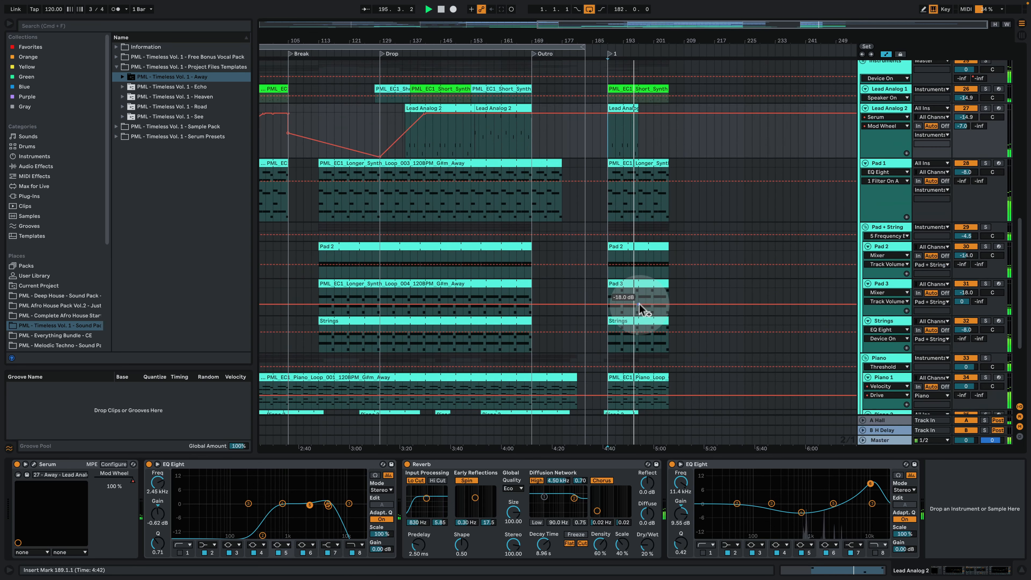
scroll(679, 296, "down", 3)
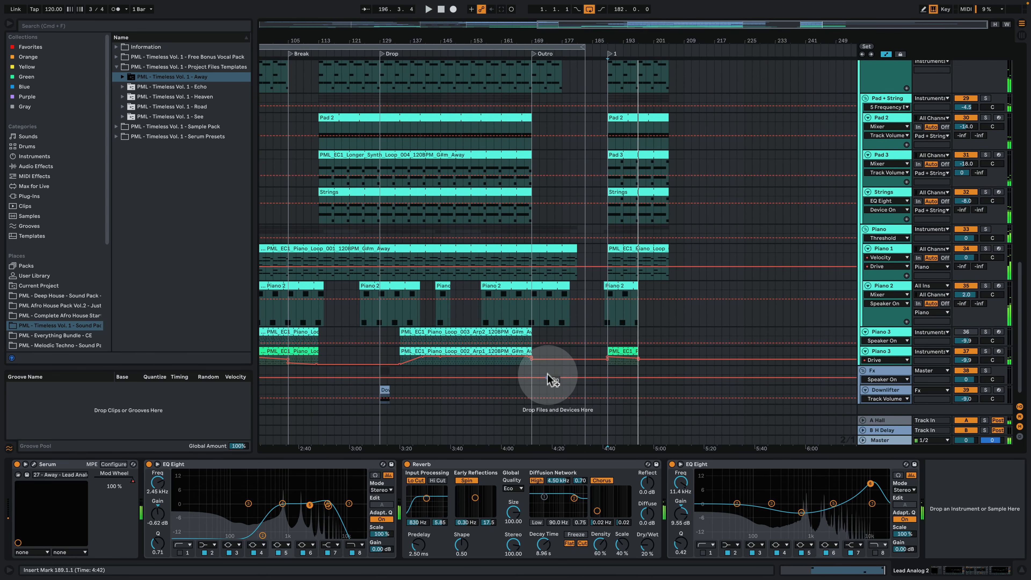
- Audition the Downlifter clip at bar 129 and play that section within the full arrangement
left_click(386, 393)
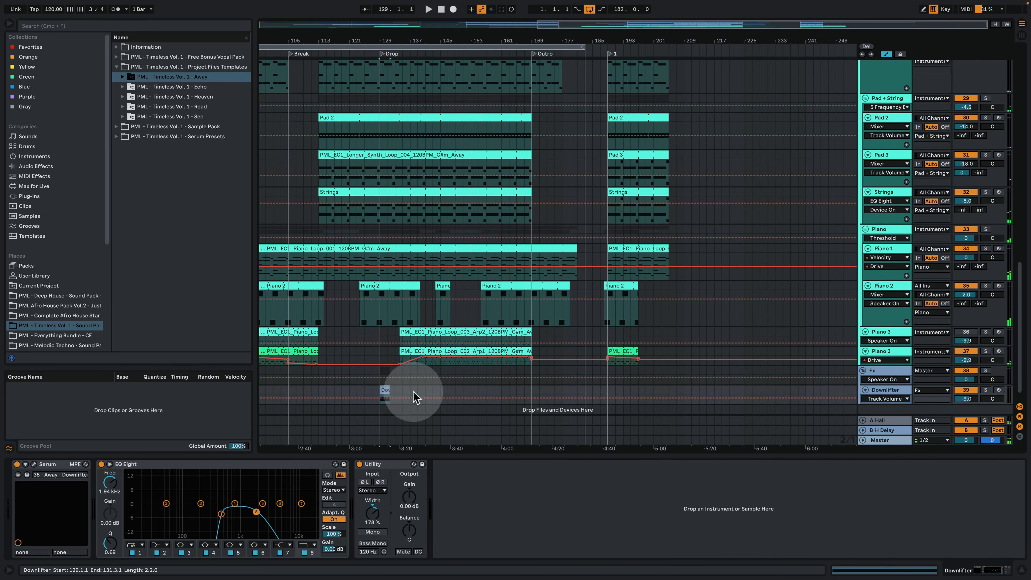
left_click(986, 391)
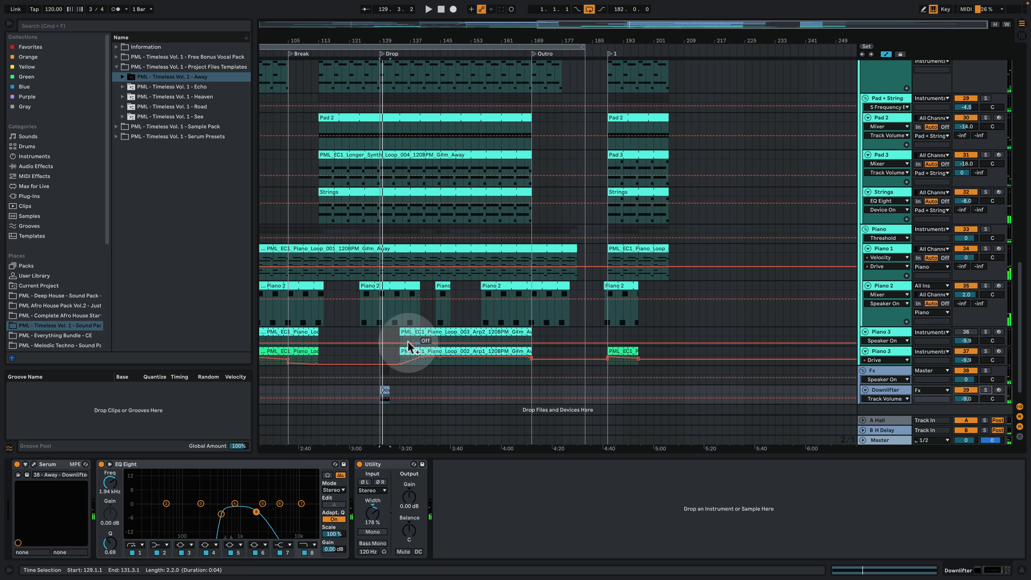
left_click(382, 316)
key("space")
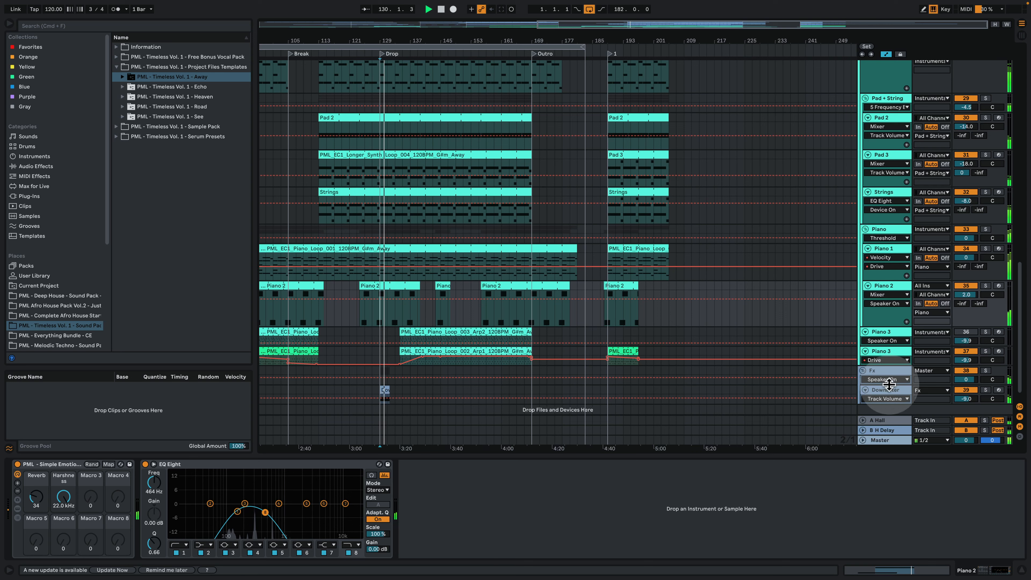
- Examine the Downlifter track's Serum patch, including its noise source and effects, and close it
left_click(889, 386)
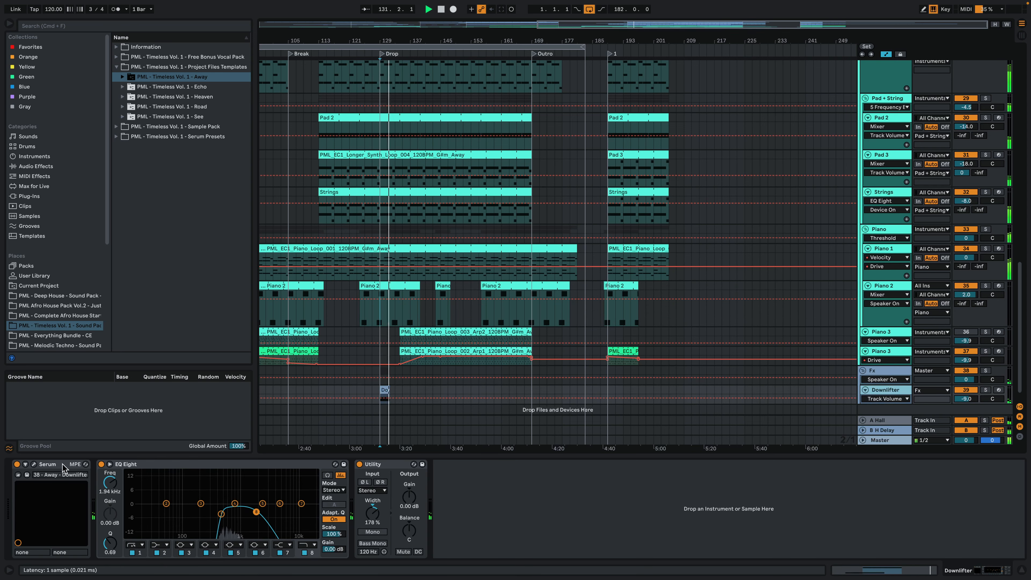
left_click(33, 464)
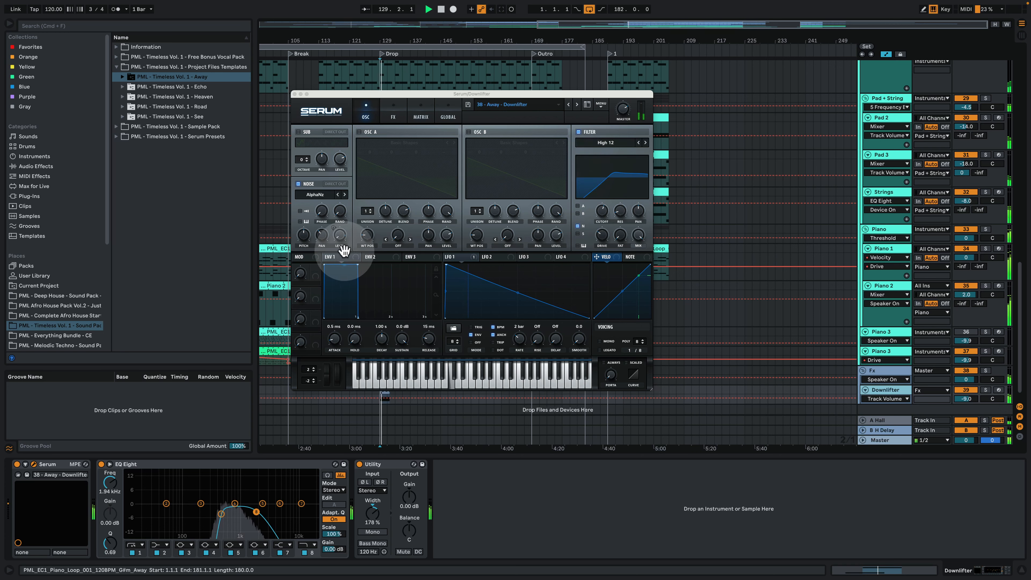
left_click(394, 108)
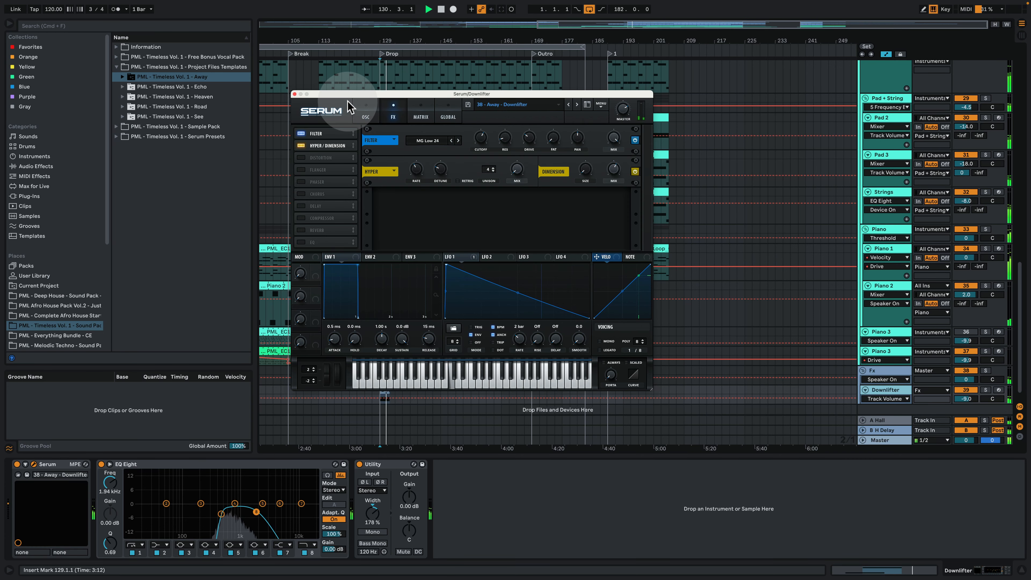
left_click(294, 94)
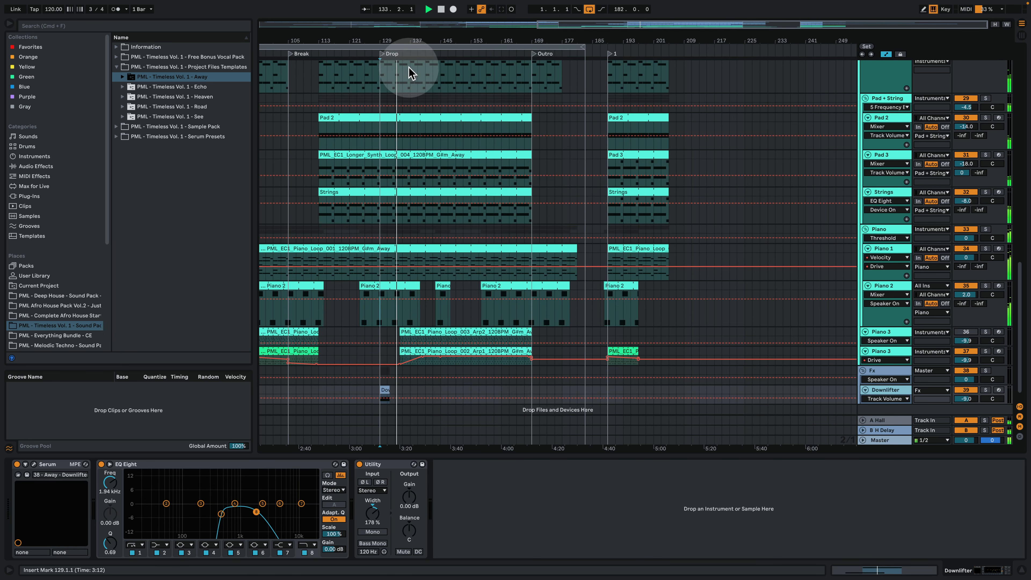
- Solo Tom 1 alongside the Kick, play both from bar 189, and show Tom 1's devices
left_click_drag(396, 39, 641, 49)
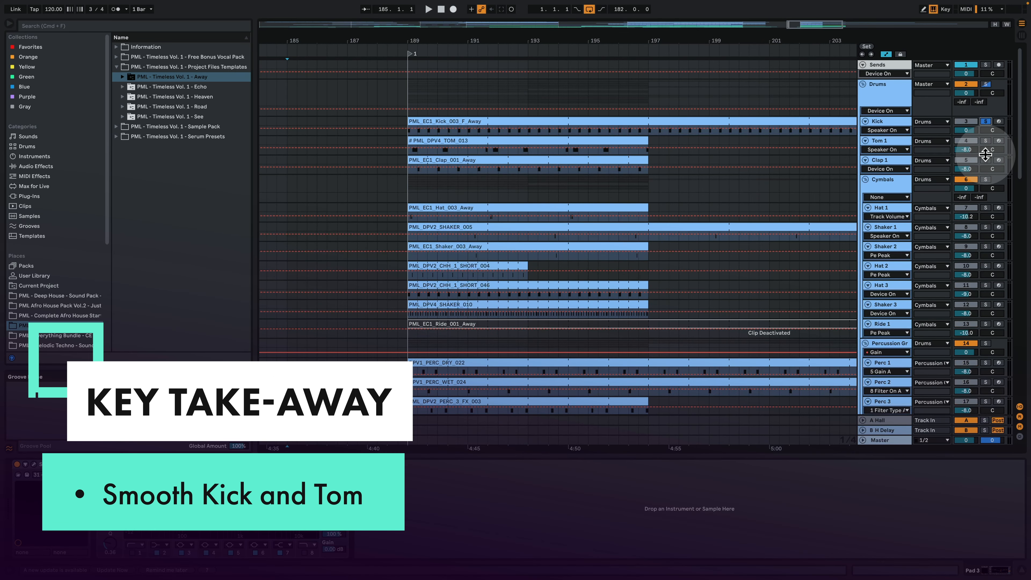
left_click(985, 140)
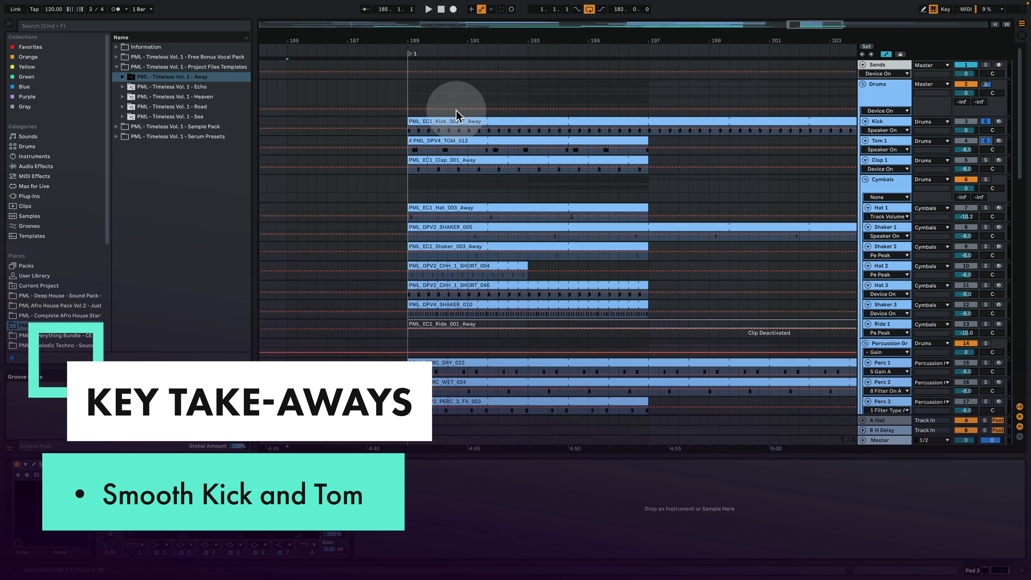
left_click(409, 132)
key("space")
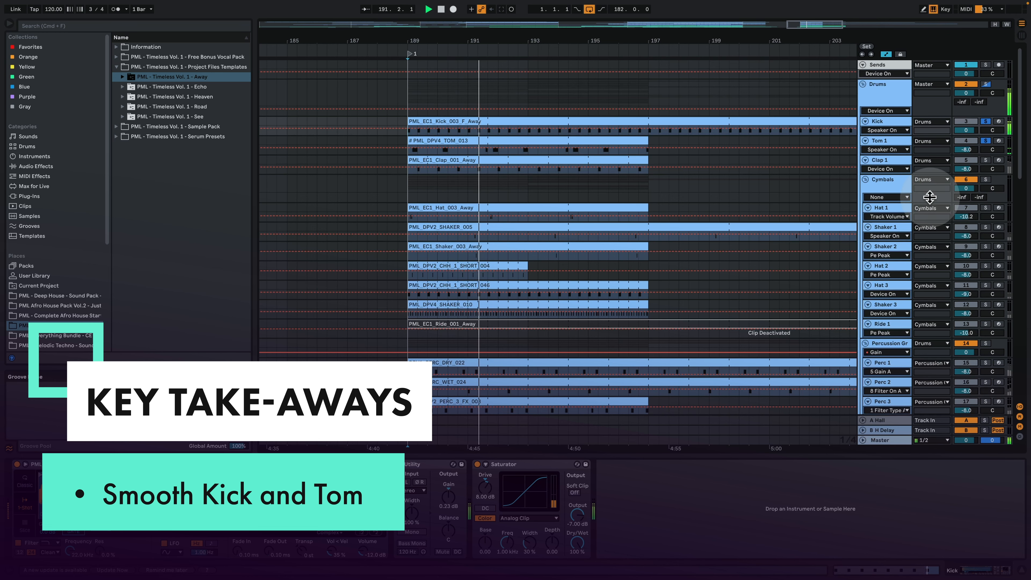
mouse_move(462, 44)
left_mouse_down()
mouse_move(461, 77)
mouse_move(461, 61)
left_mouse_up()
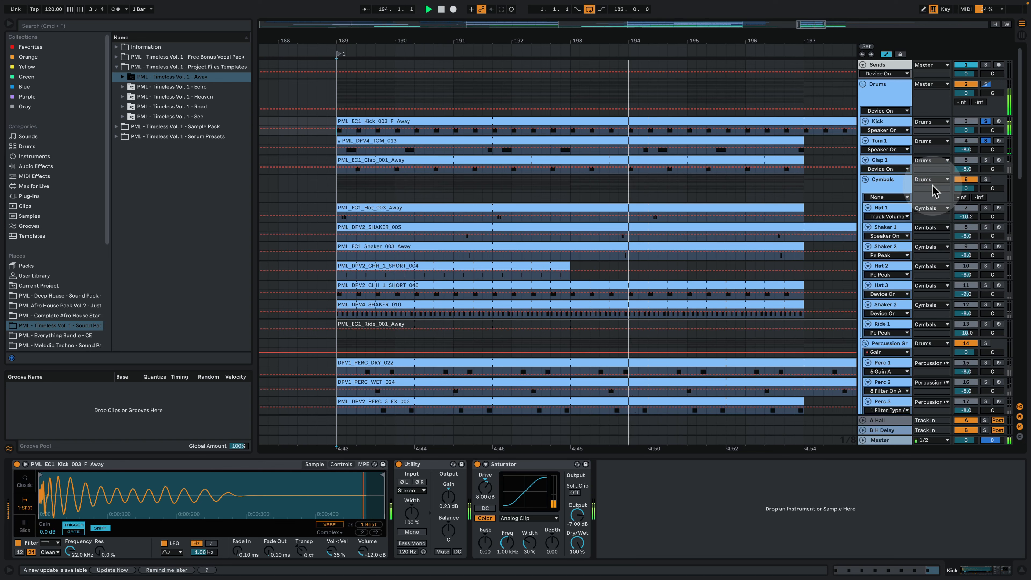
key("space")
left_click(895, 140)
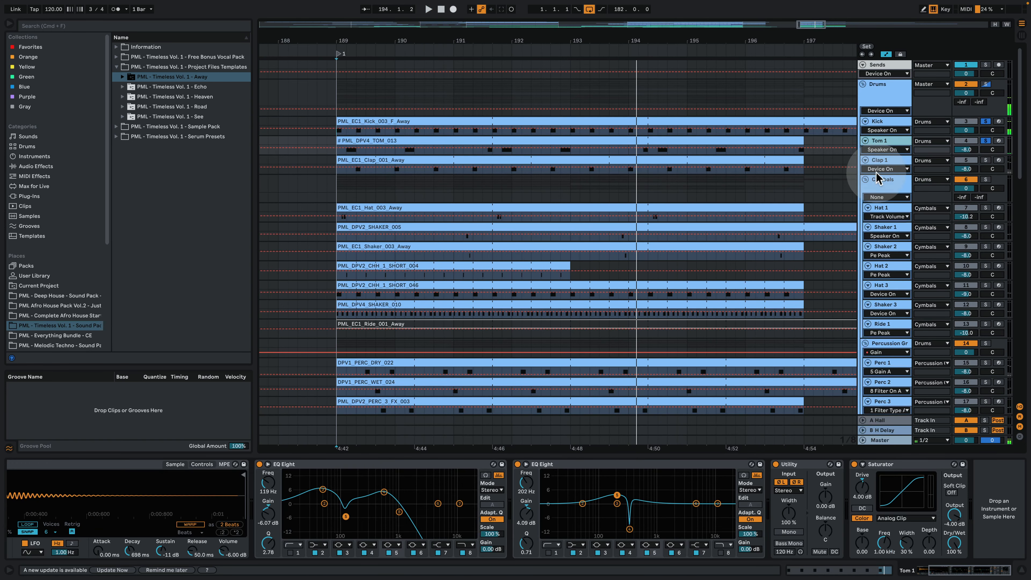
- Solo the Percussion Group with the Kick and Tom 1, play from bar 189, and view the Perc 1 and Perc 4 devices
left_click(906, 342)
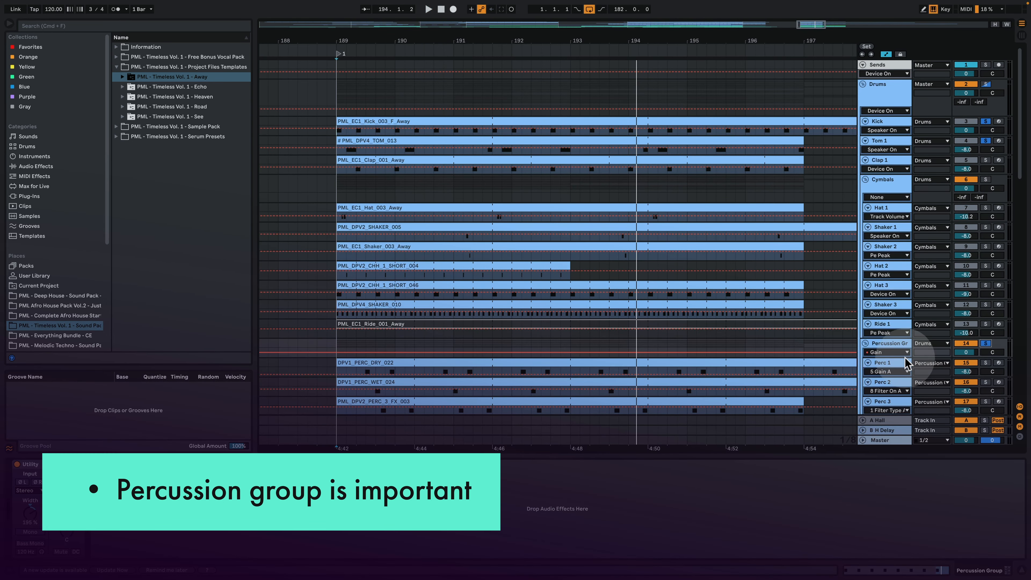
scroll(905, 364, "down", 3)
left_click(881, 326)
key("space")
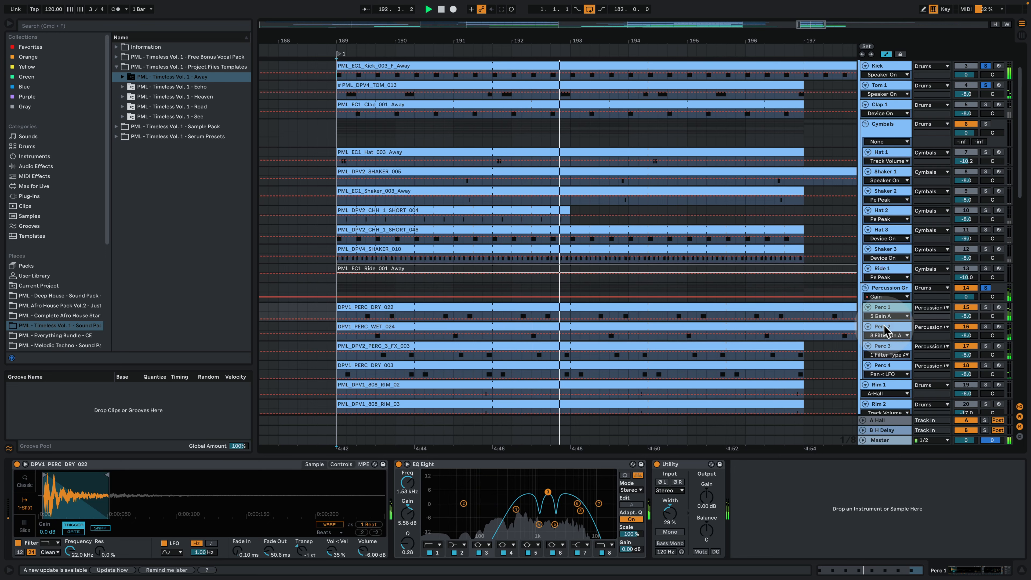
left_click(893, 365)
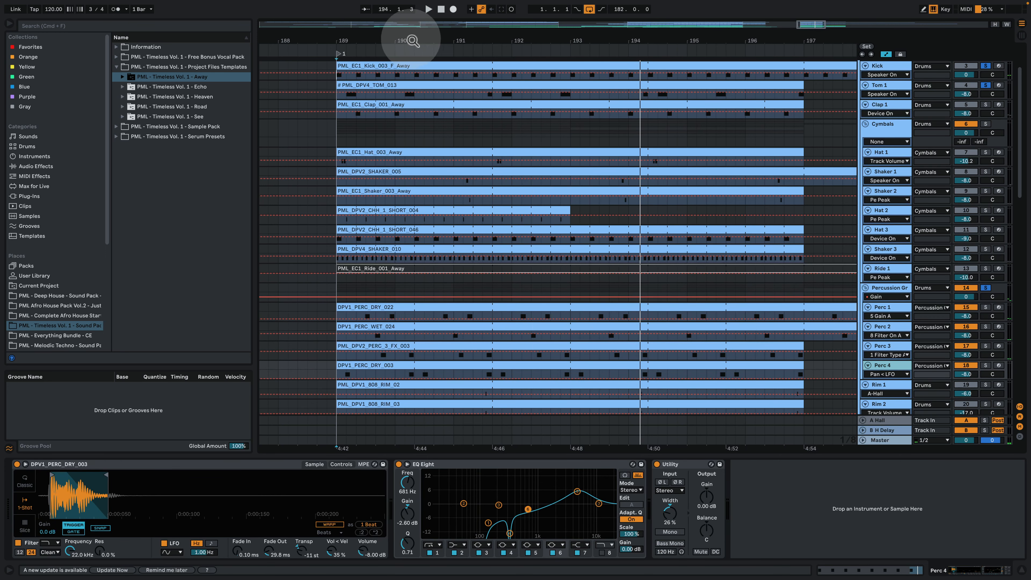
- Examine the note placement in the Perc 1 and Perc 4 clips, returning to the devices after each
left_click_drag(409, 39, 405, 67)
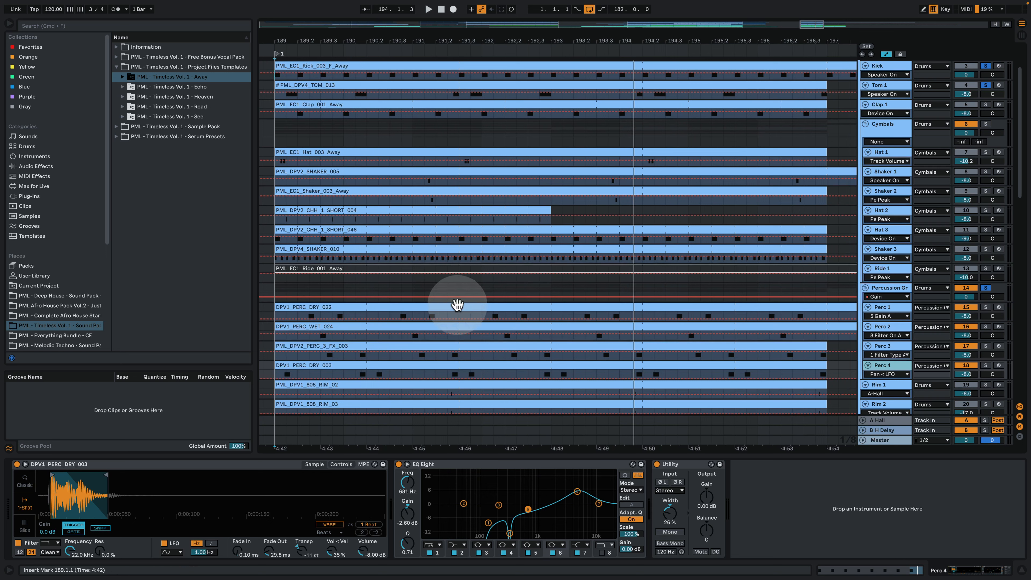
left_click(340, 334)
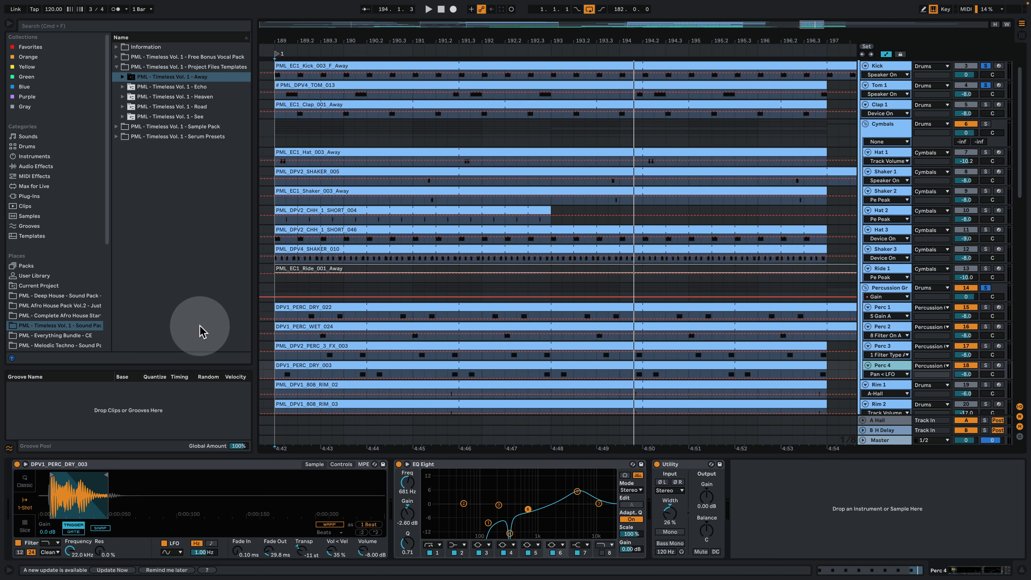
double_click(329, 307)
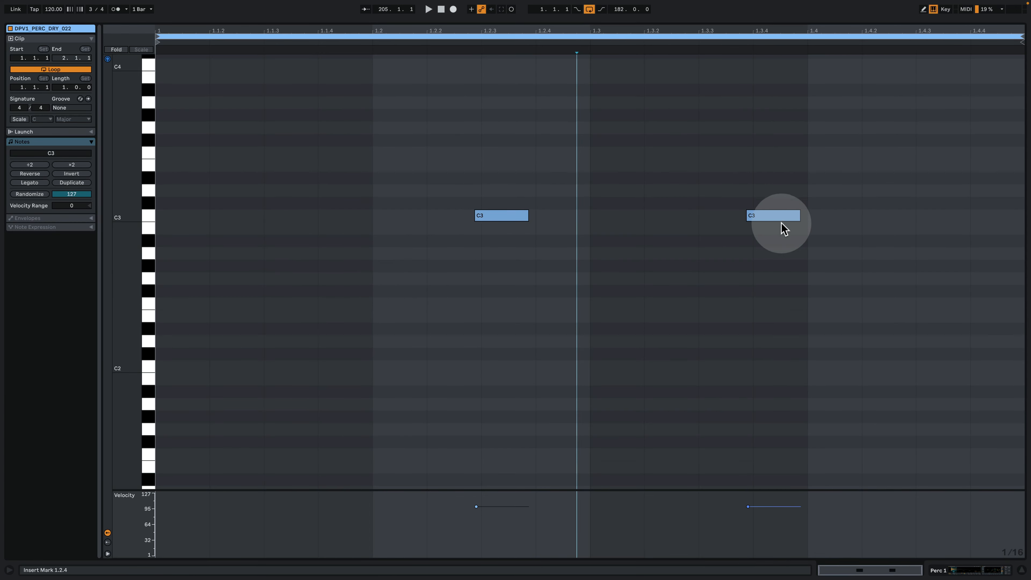
left_click(967, 572)
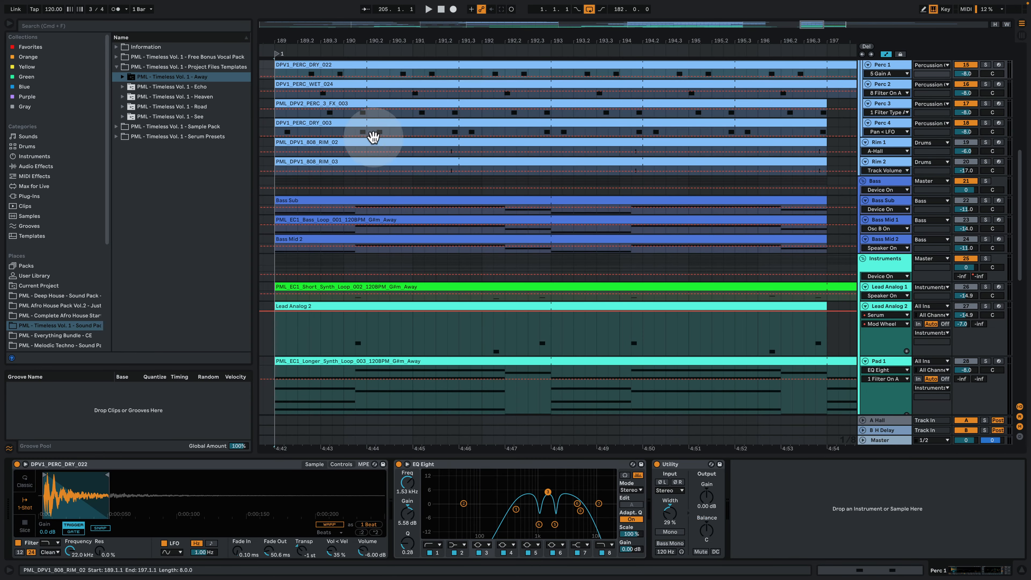
double_click(368, 125)
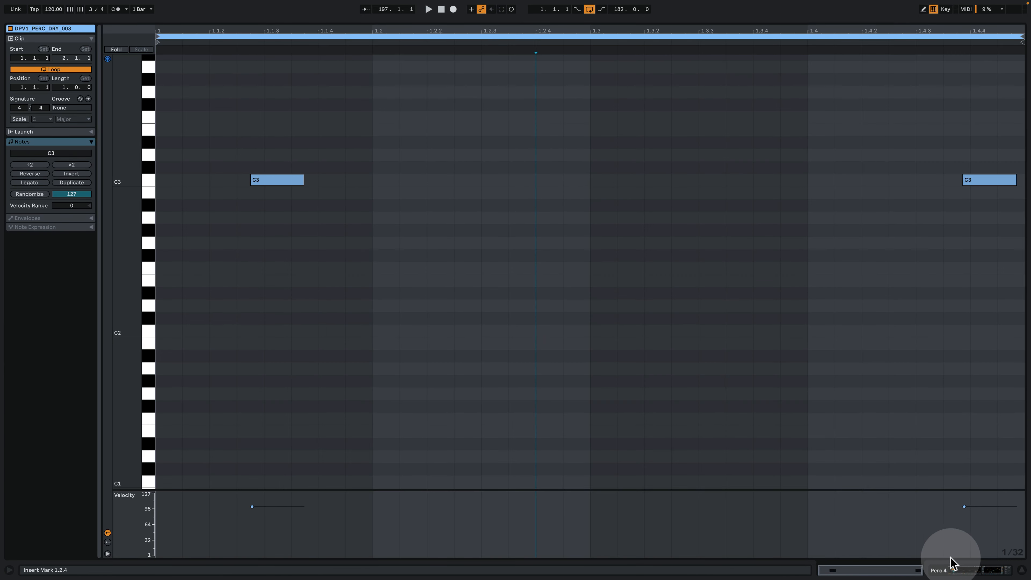
left_click(953, 570)
- Play the soloed Kick, Tom 1 and Percussion Group together from bar 189
scroll(706, 339, "up", 5)
key("space")
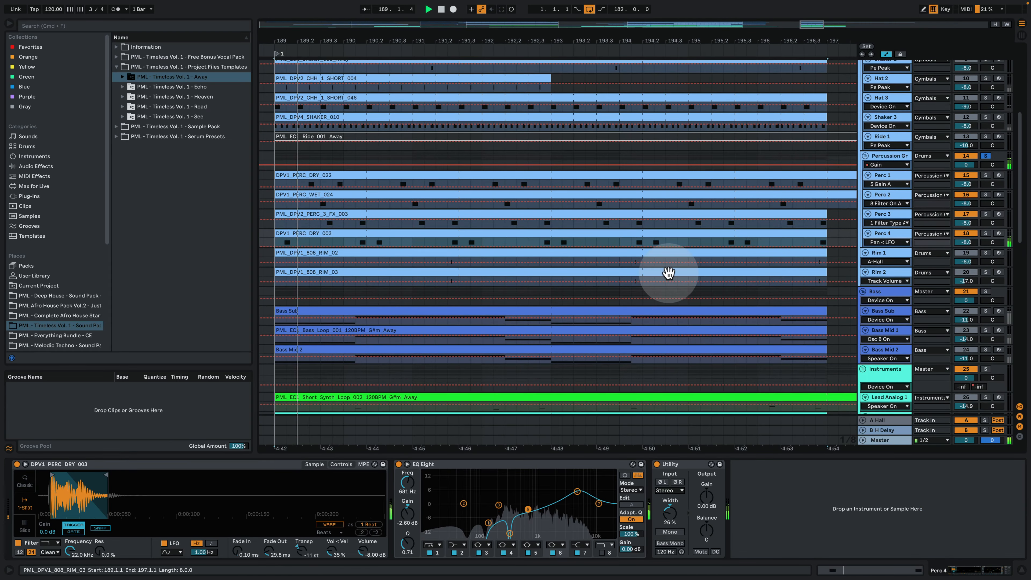
scroll(675, 287, "up", 1)
scroll(892, 201, "up", 2)
scroll(886, 226, "up", 2)
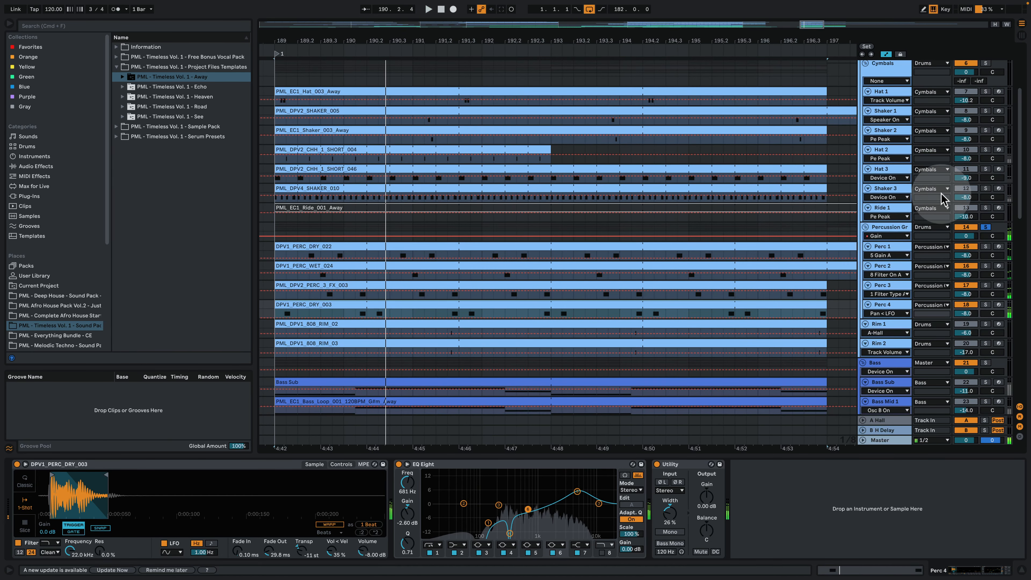
- Add Shaker 3, Shaker 2, Shaker 1 and Hat 1 to the soloed tracks while auditioning the groove
left_click(985, 188)
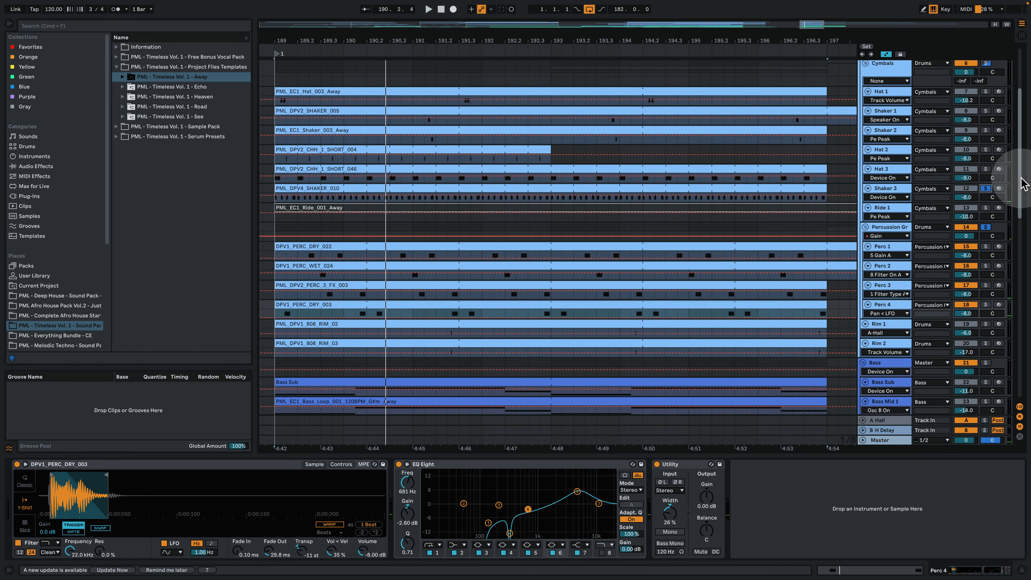
scroll(632, 204, "up", 1)
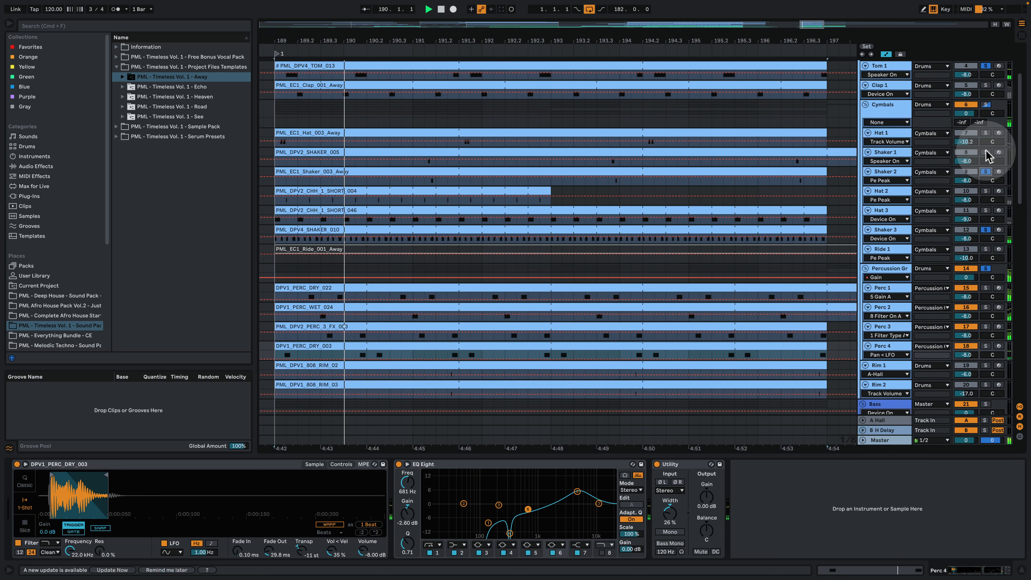
left_click(986, 152)
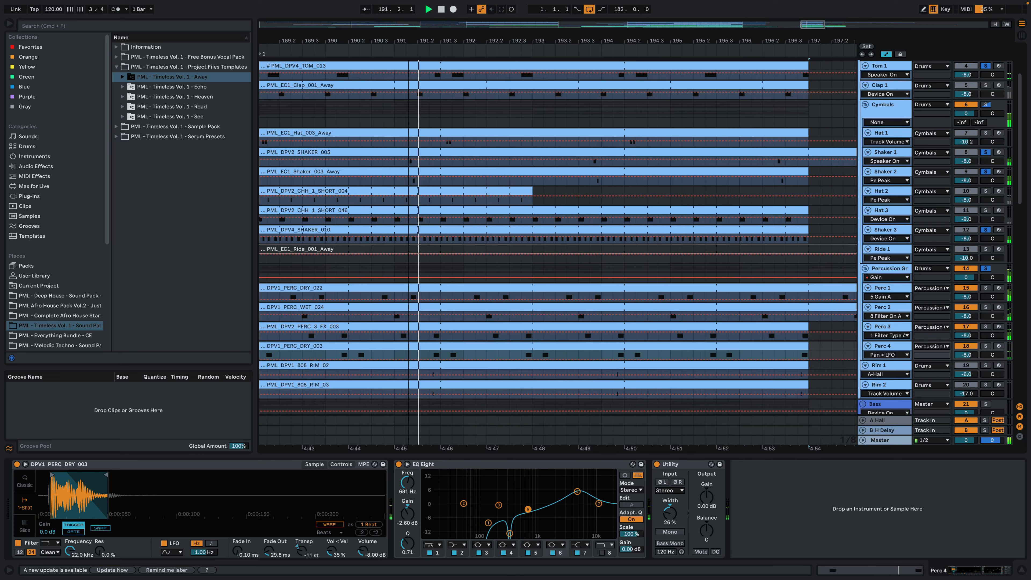
left_click_drag(409, 39, 407, 42)
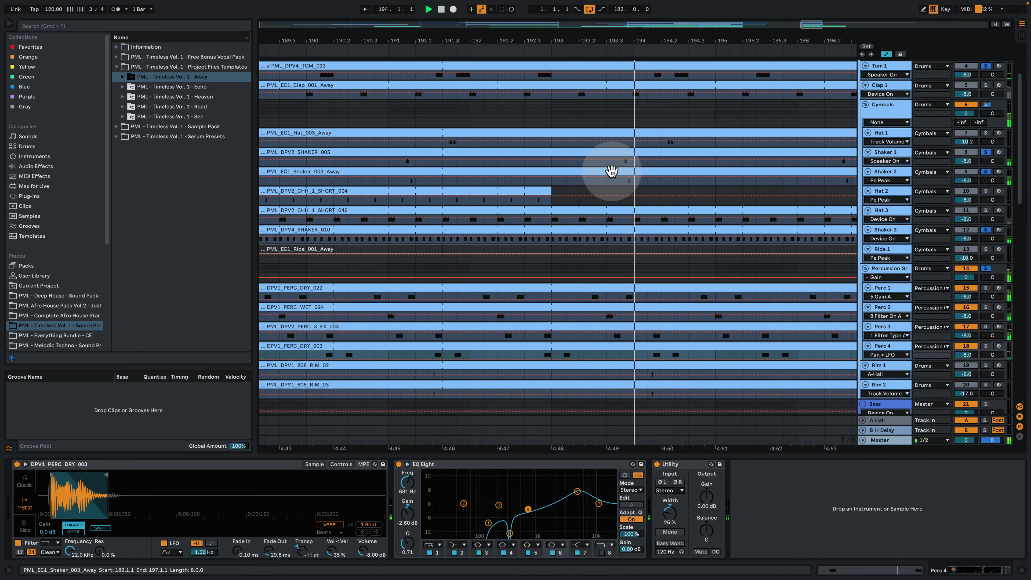
left_click(985, 133)
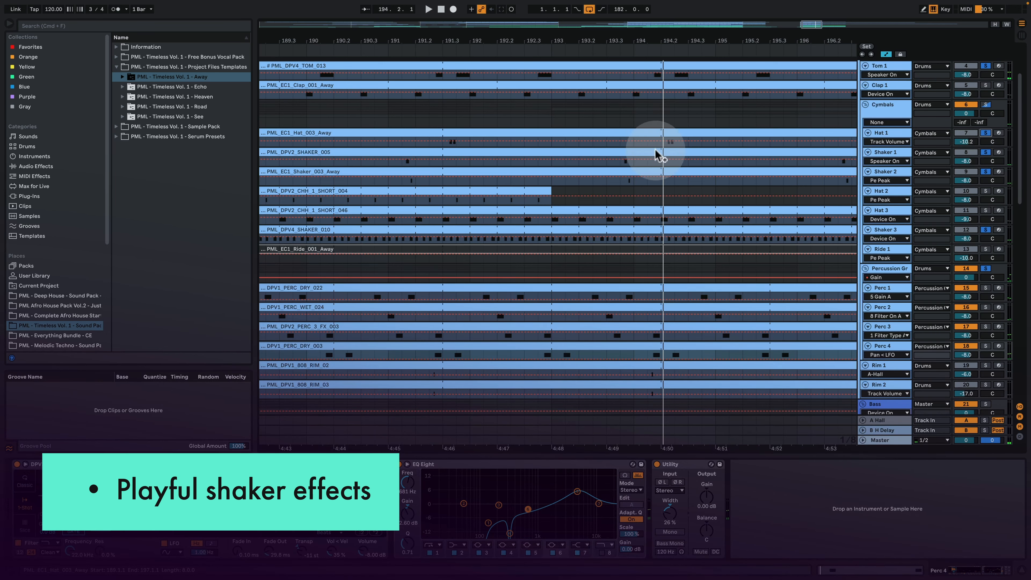
- Play the soloed groove from bar 193.3.1 to hear the Hat 1, Shaker 1 and Shaker 2 hits up close
left_click_drag(655, 40, 655, 95)
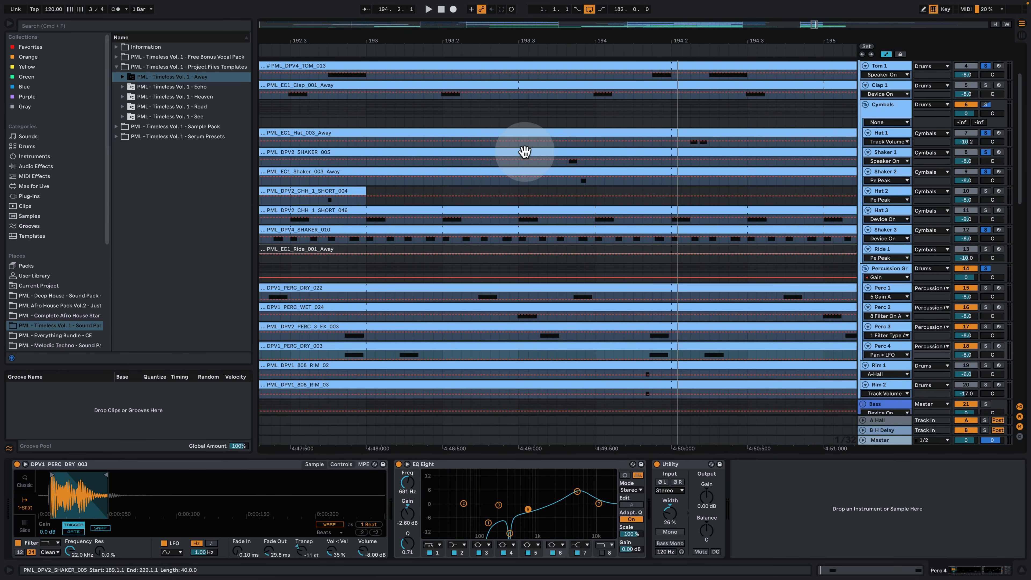
left_click(518, 145)
key("space")
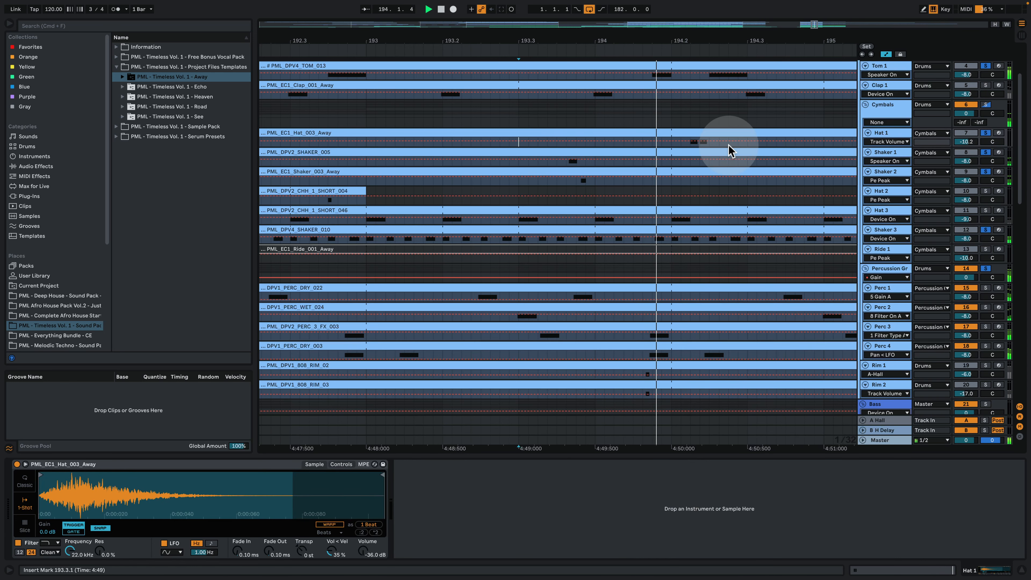
left_click_drag(657, 41, 630, 4)
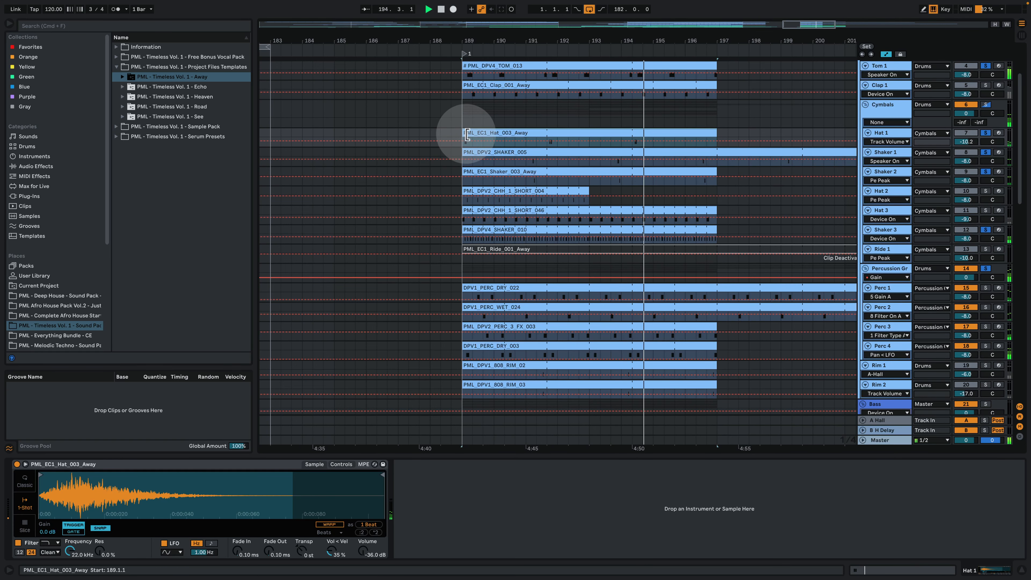
- Hide the automation lanes and play the soloed groove, including Rim 1 and Rim 2, from bar 191.2.3
scroll(518, 224, "down", 6)
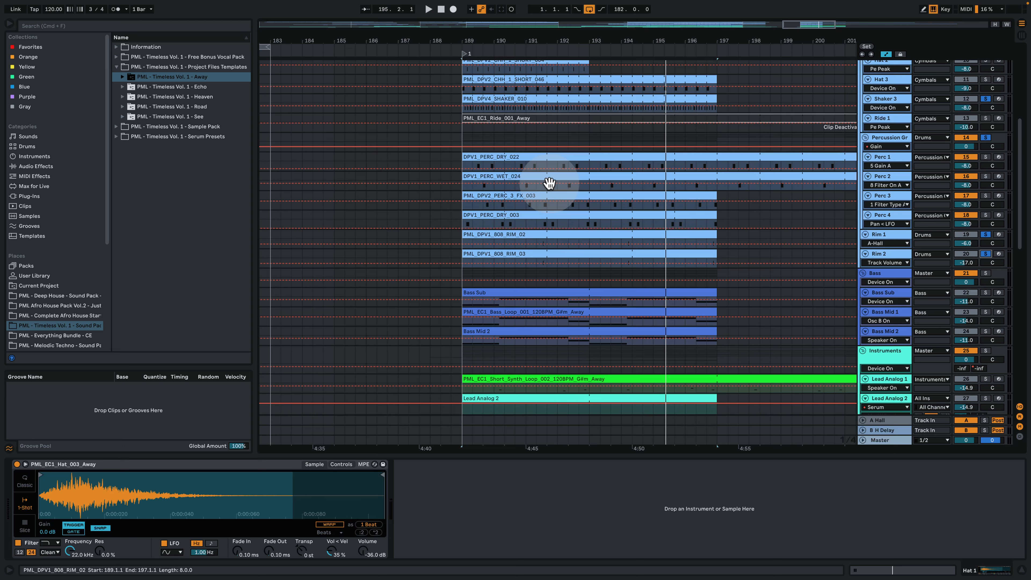
left_click_drag(528, 39, 595, 35)
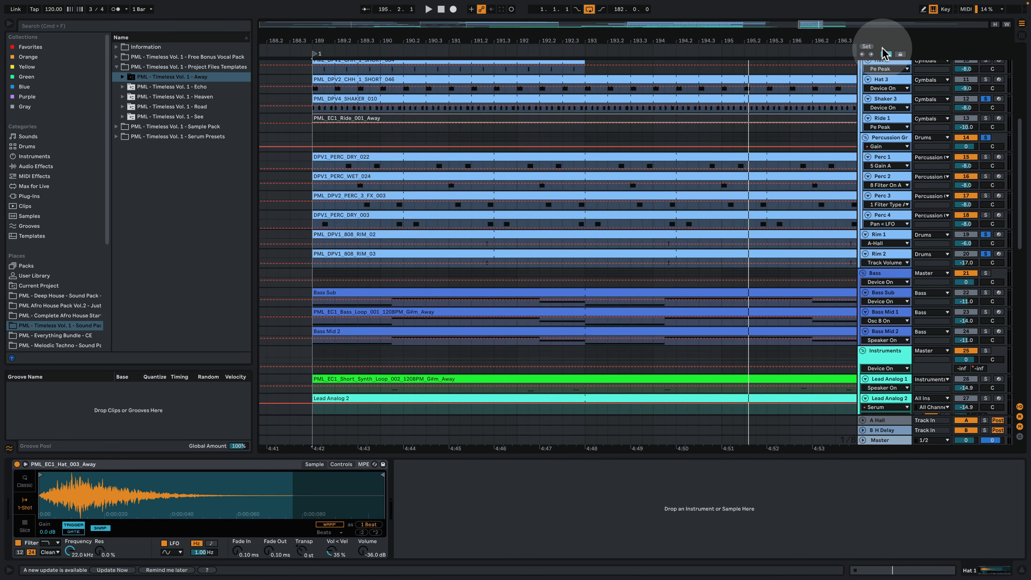
left_click(886, 54)
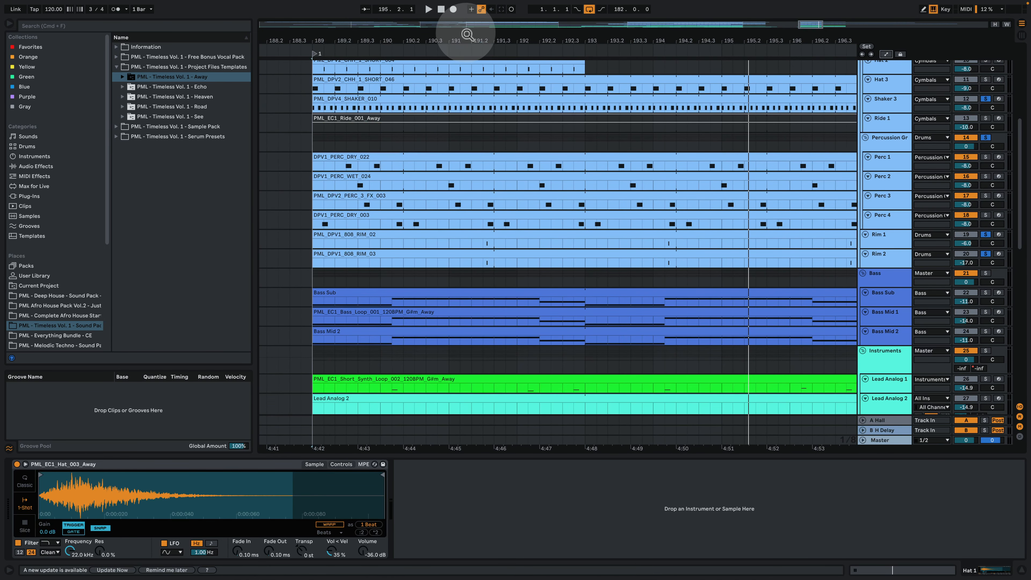
left_click_drag(465, 32, 428, 42)
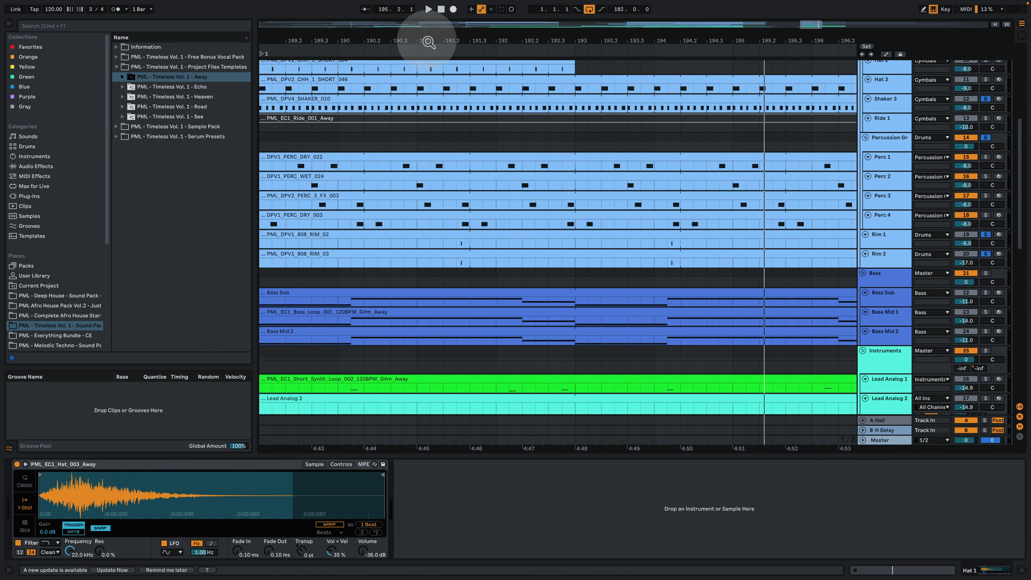
left_click(440, 248)
key("space")
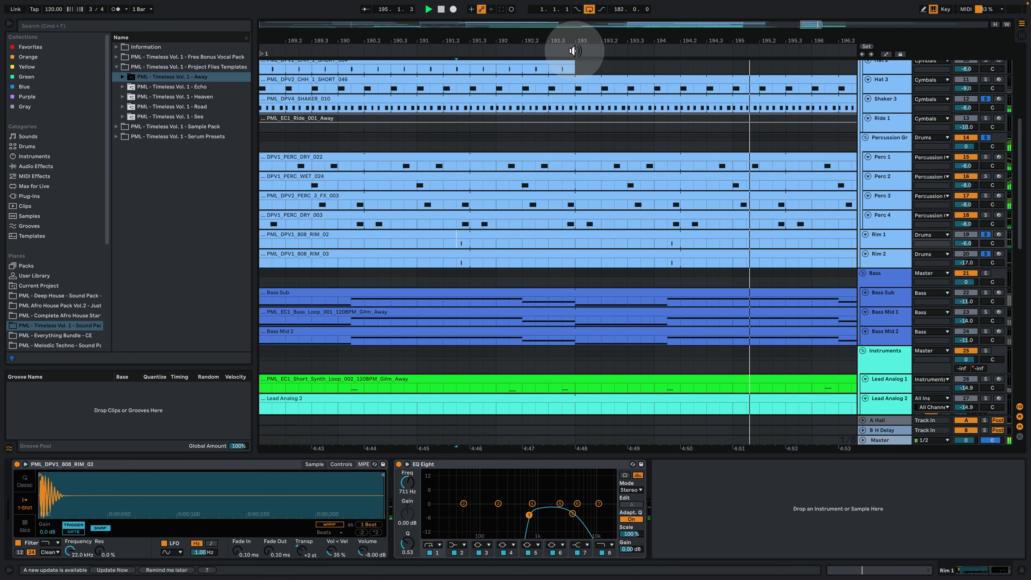
left_click_drag(577, 37, 490, 25)
key("space")
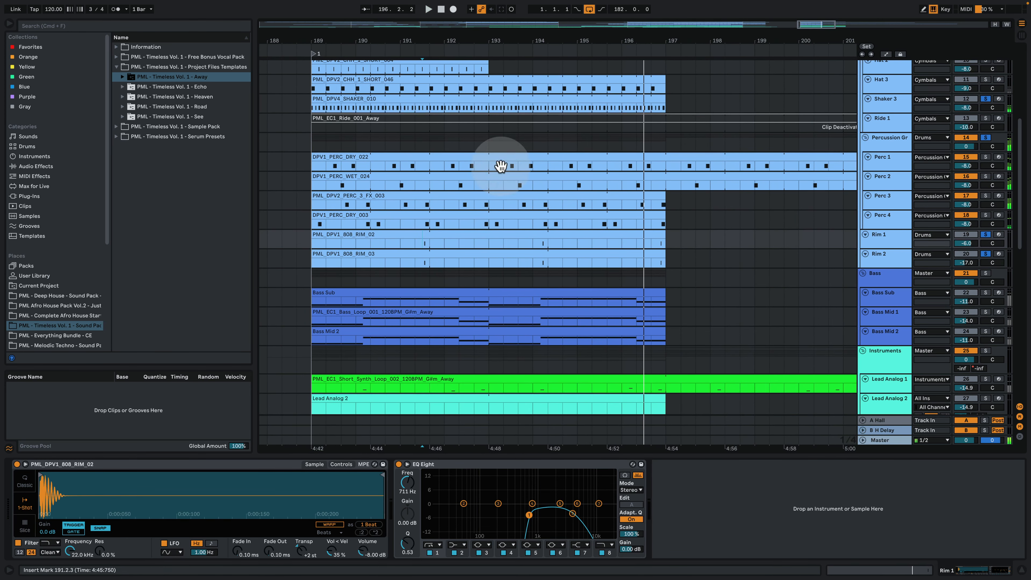
- Extend the Hat 2 clip to end at bar 197
scroll(475, 268, "up", 3)
scroll(492, 254, "up", 2)
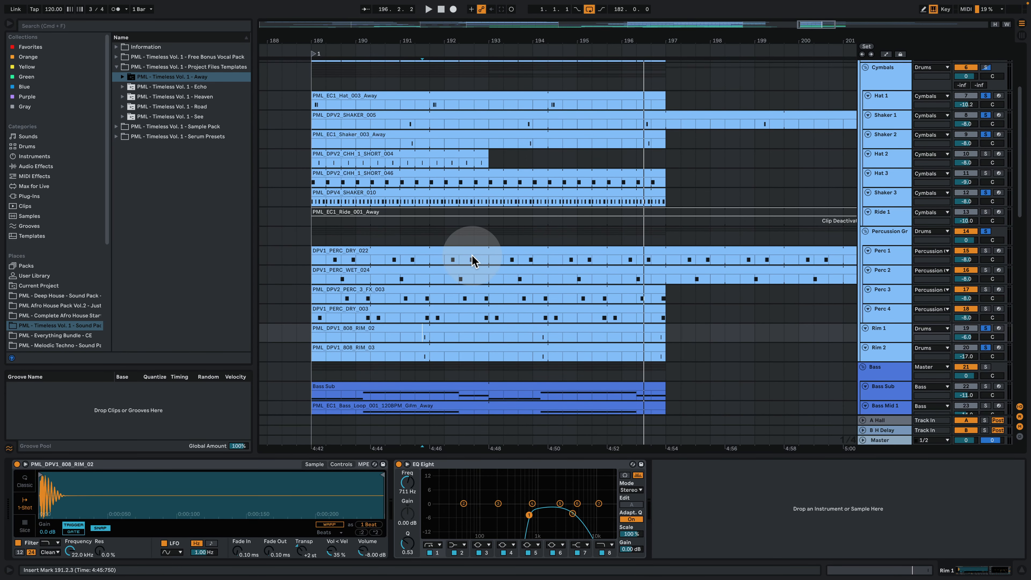
scroll(472, 271, "up", 1)
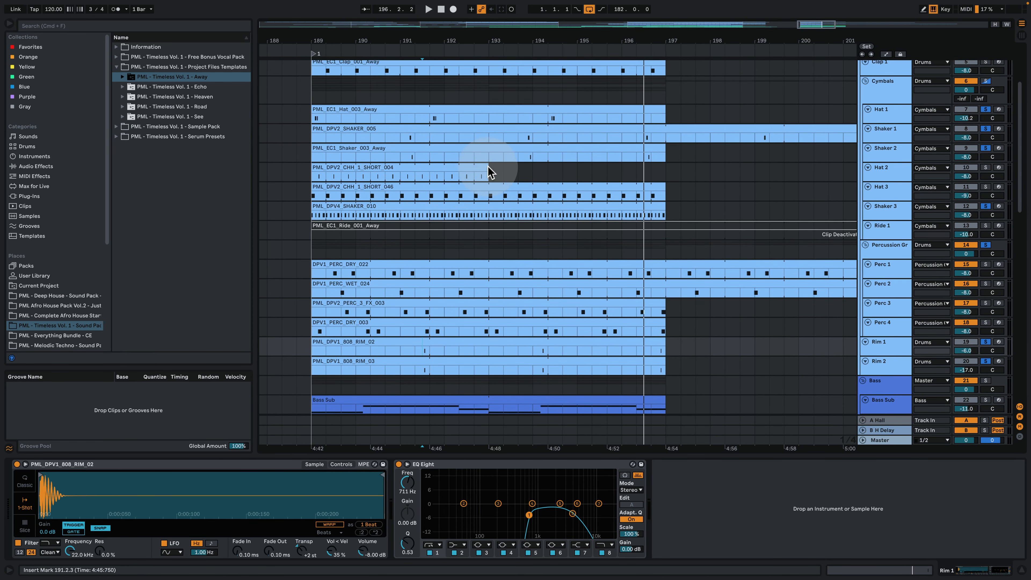
left_click_drag(489, 168, 666, 167)
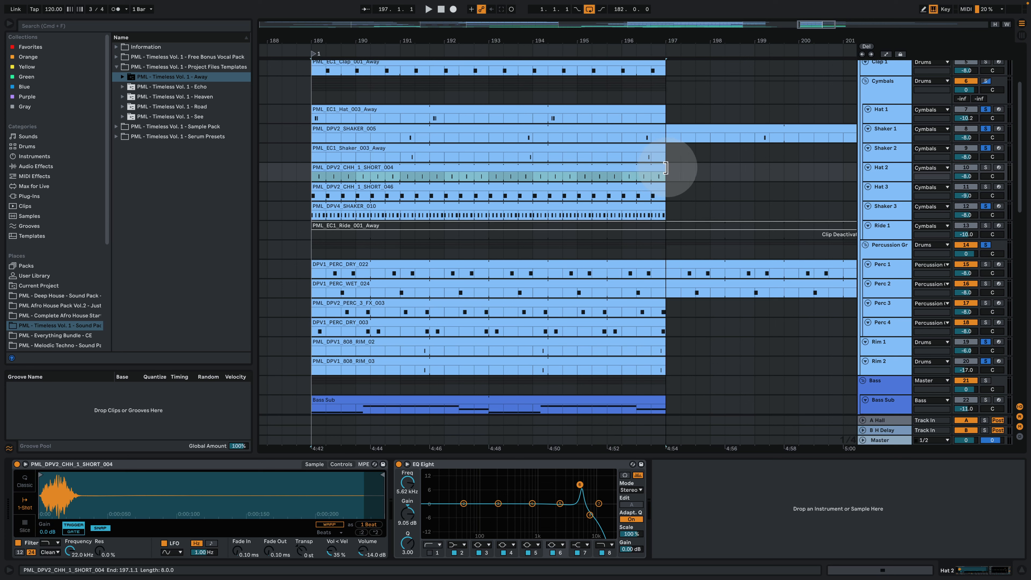
- Add Hat 2 and Hat 3 to the soloed tracks and audition their clips with the groove
left_click(985, 167)
left_click(986, 187)
left_click(312, 191)
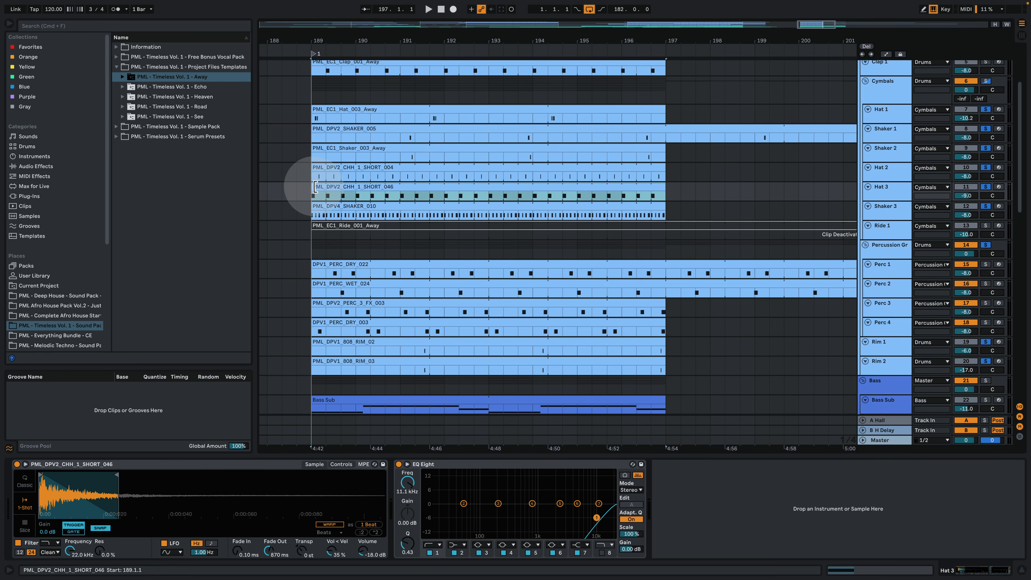
left_click(408, 165)
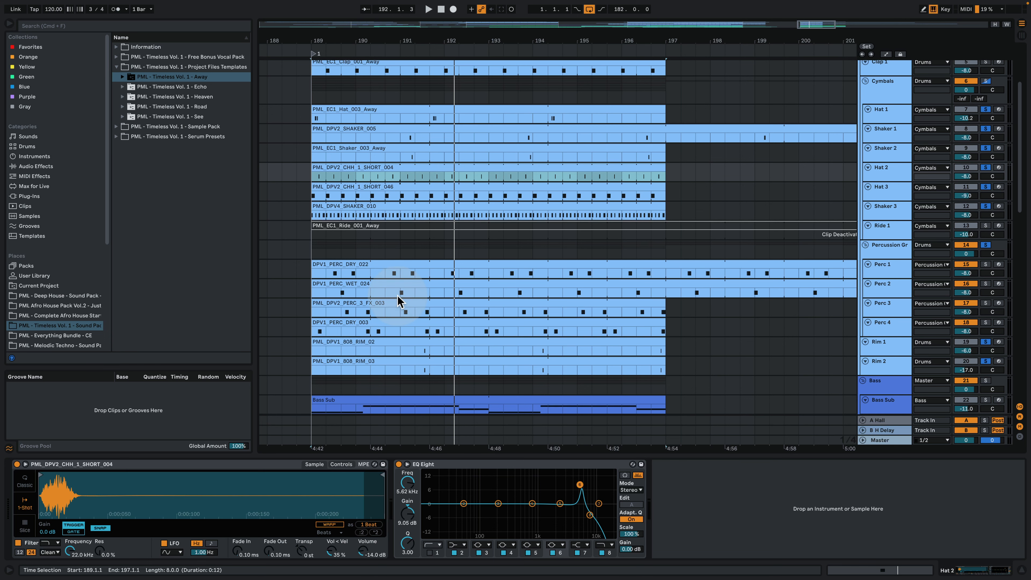
- Play the soloed kick, tom, cymbal and percussion tracks together from around bar 191
scroll(422, 296, "up", 1)
scroll(418, 297, "up", 4)
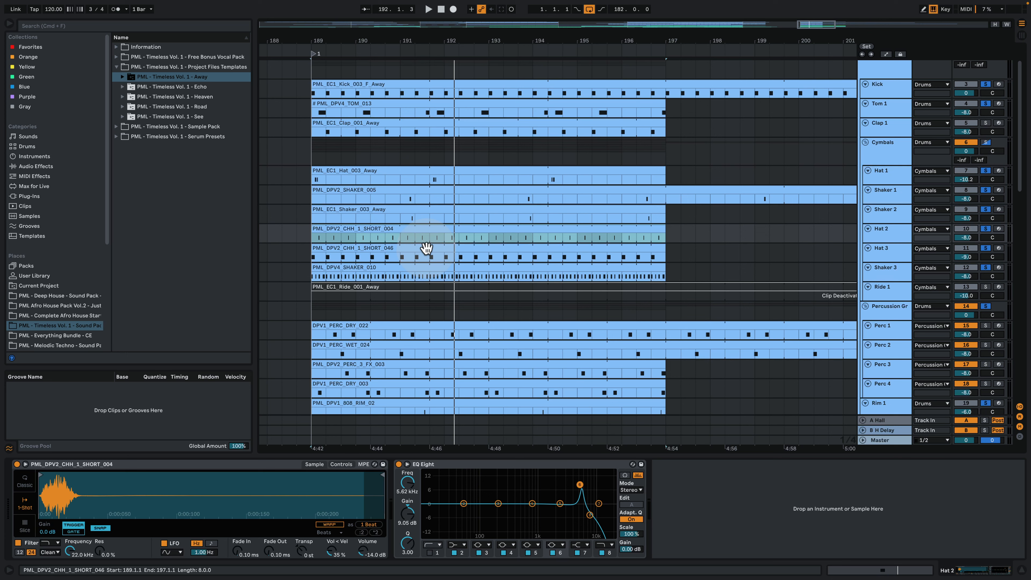
left_click_drag(415, 38, 437, 49)
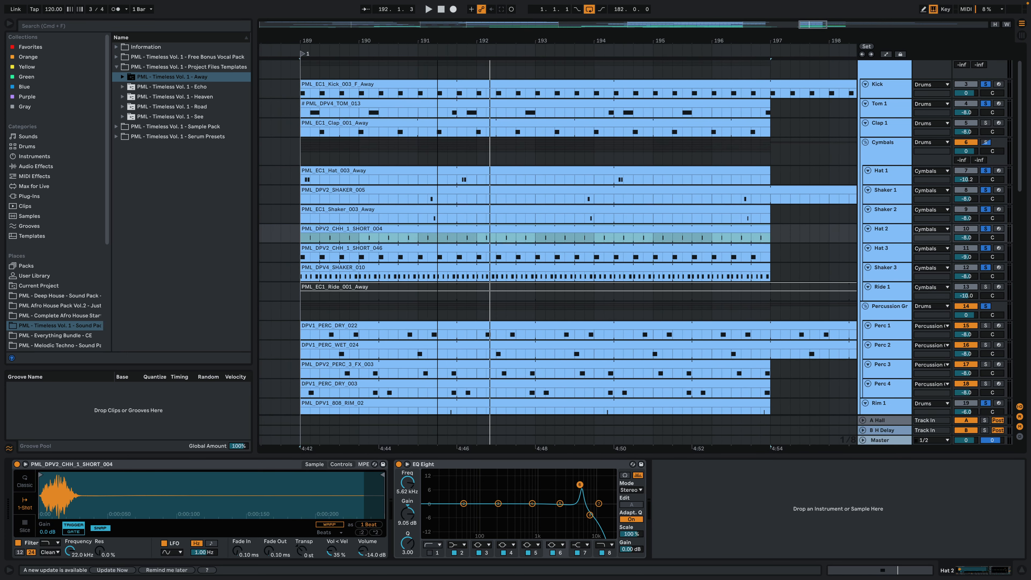
left_click(446, 148)
key("space")
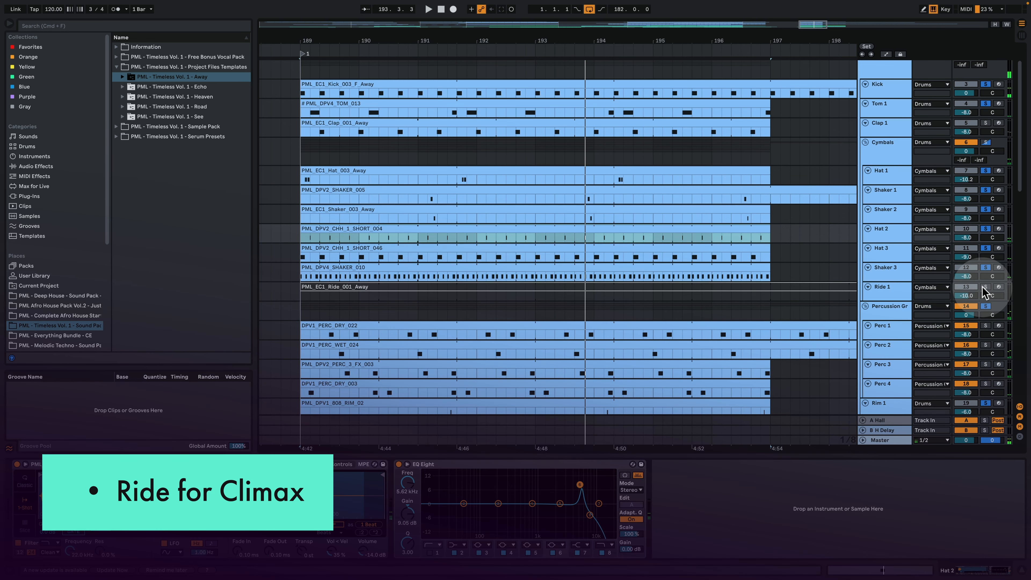
- Activate the Ride 1 clip, play it with the soloed drums from bar 189, and examine its notes before returning to the devices
left_click(675, 286)
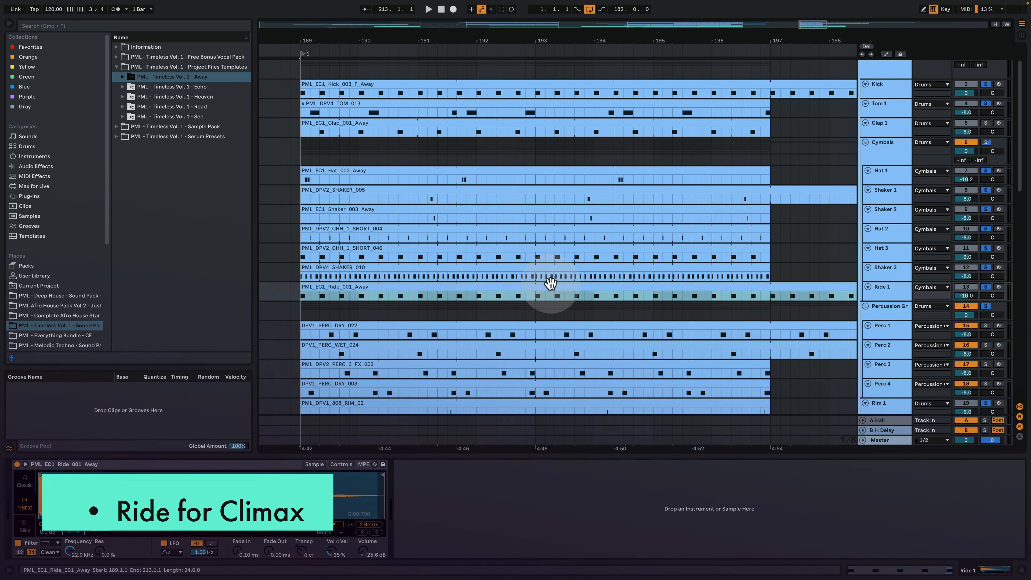
key("space")
double_click(332, 286)
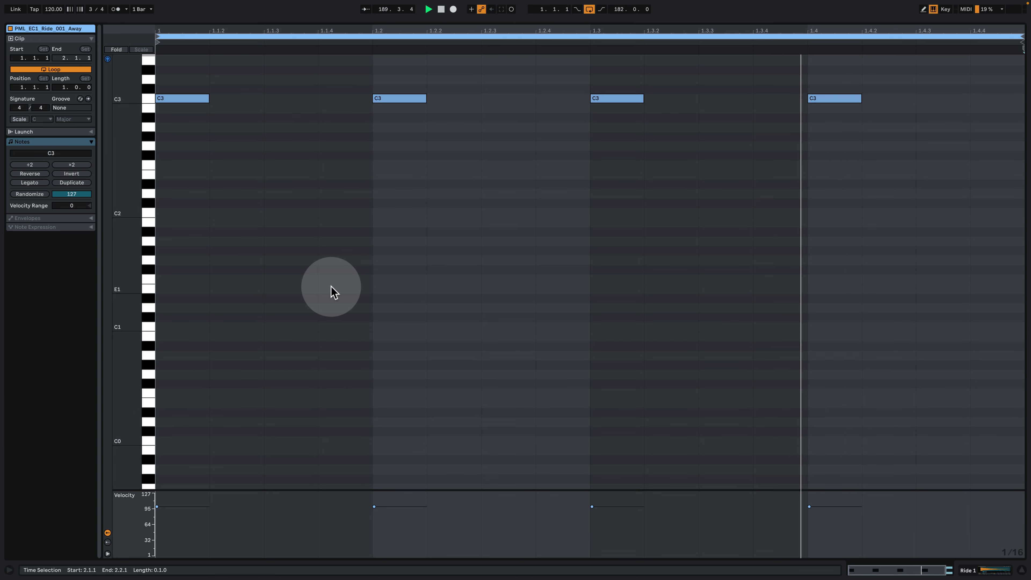
scroll(486, 279, "up", 5)
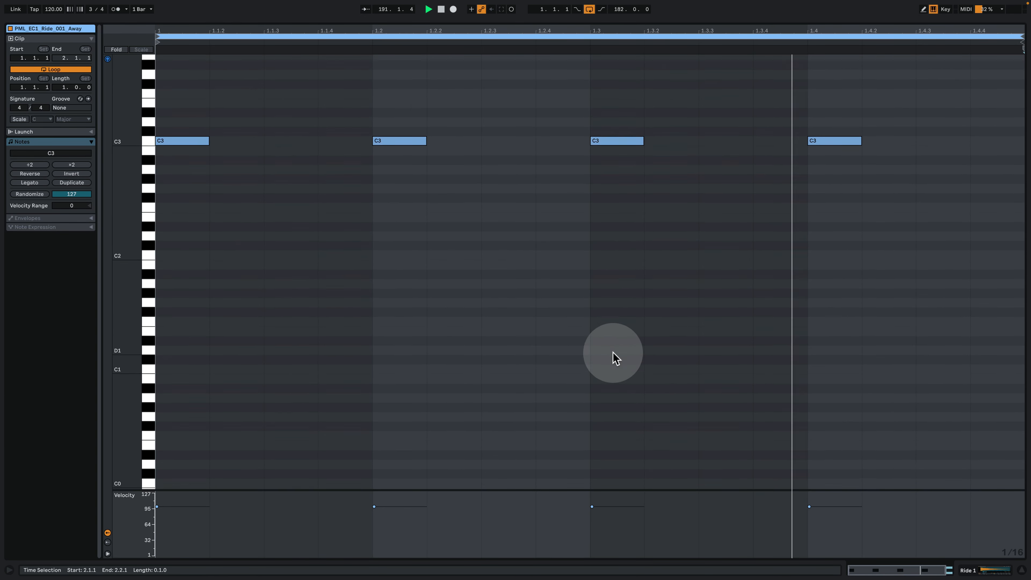
left_click(976, 570)
scroll(544, 239, "up", 3)
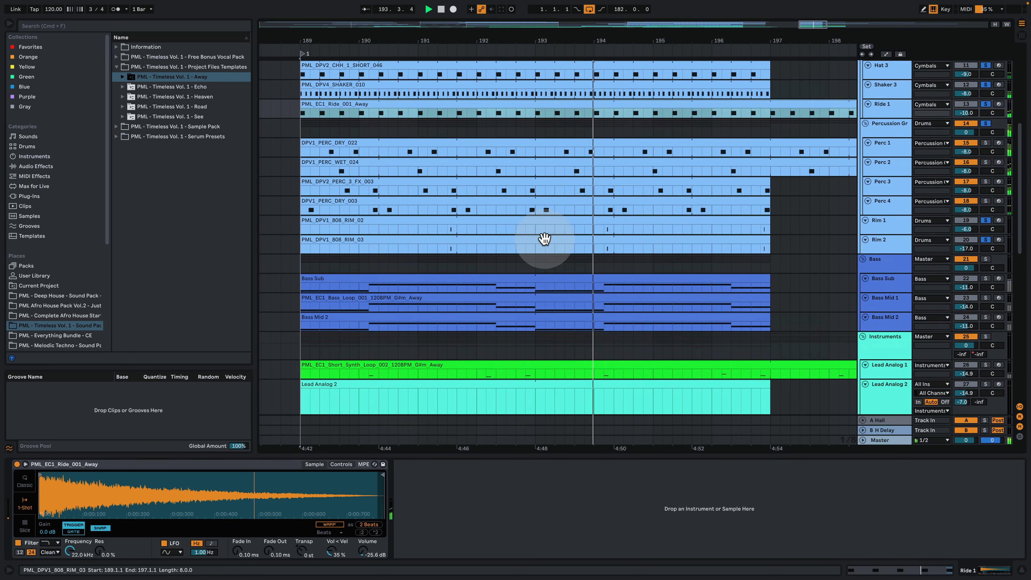
key("space")
- Solo only Hat 1 and play its double hit just before bar 192
scroll(568, 203, "up", 3)
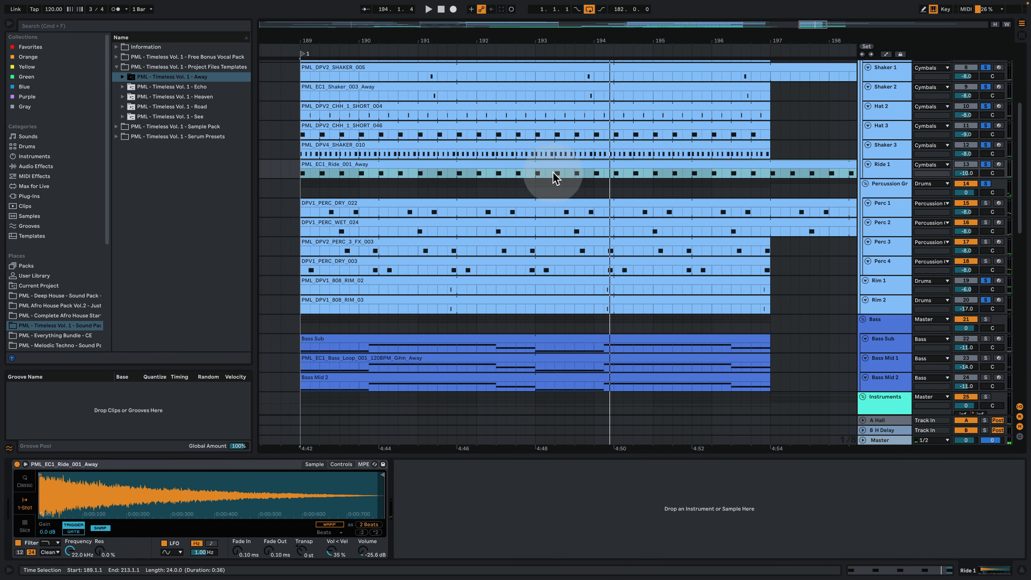
scroll(409, 176, "up", 1)
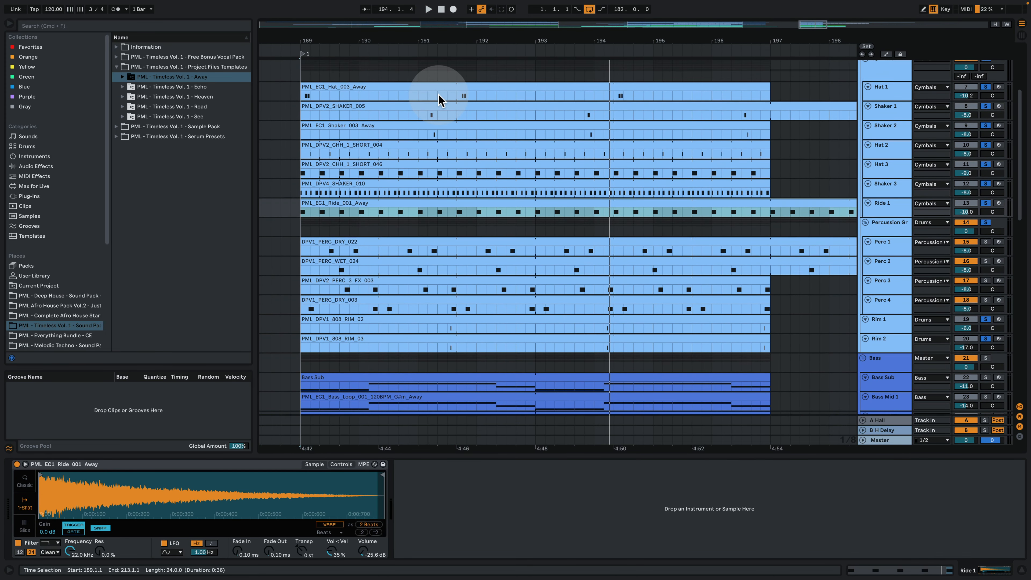
left_click(458, 102)
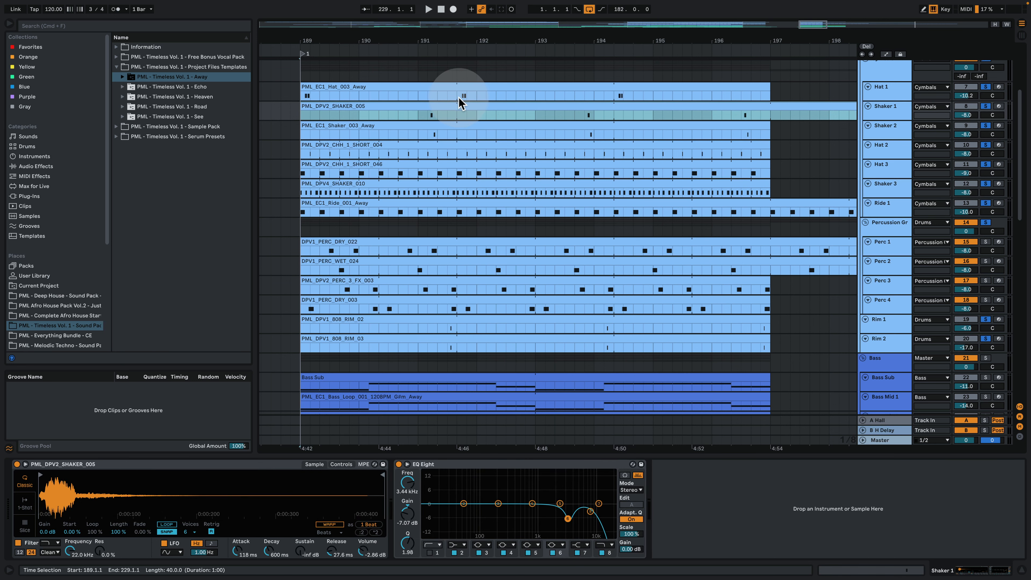
left_click(985, 87)
key("space")
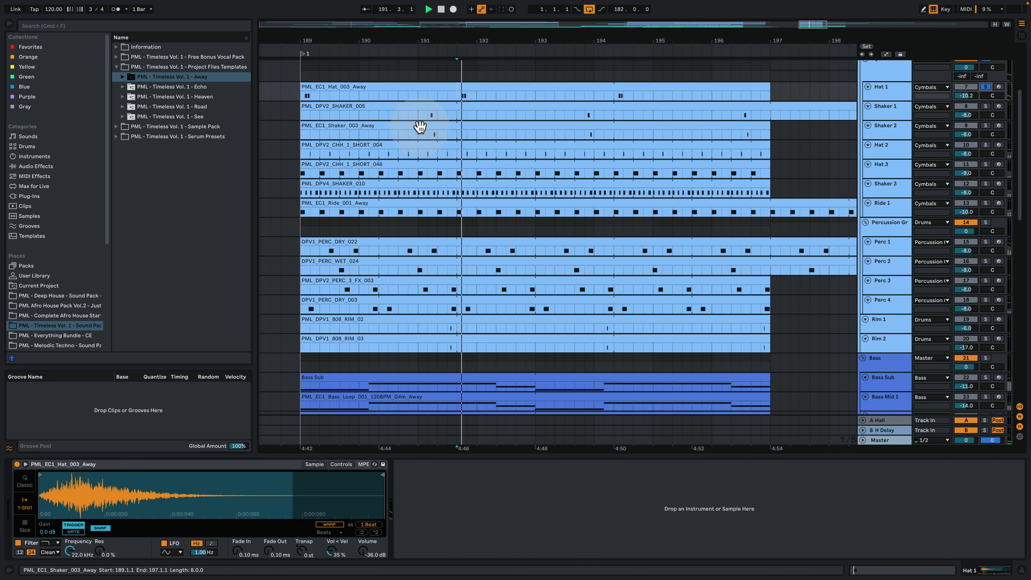
- Audition Shaker 2 and Shaker 1 soloed with Hat 1 from bar 191.1.3, and clear the solos
left_click(430, 132)
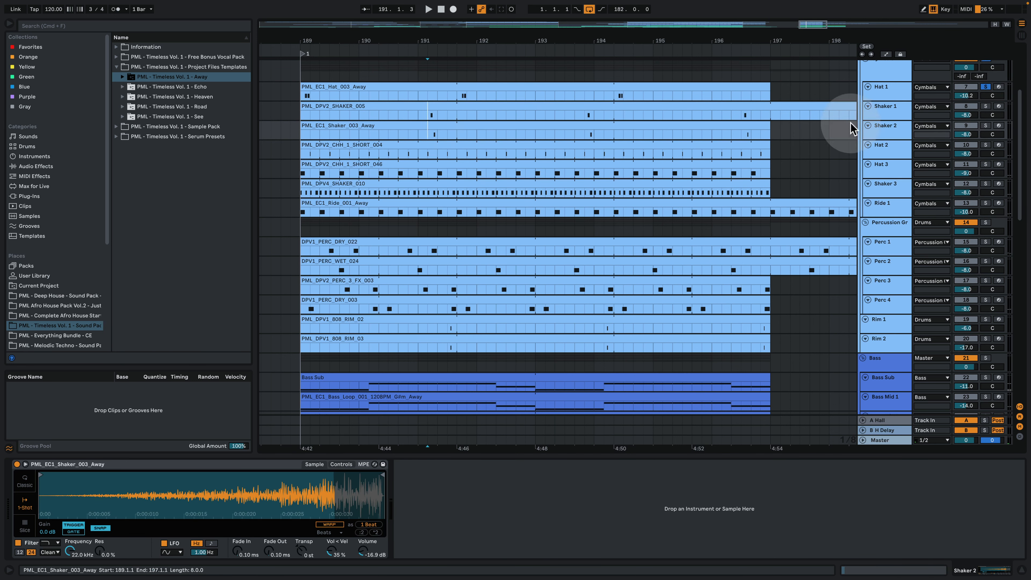
left_click(985, 125, "super")
left_click(985, 107, "super")
key("space")
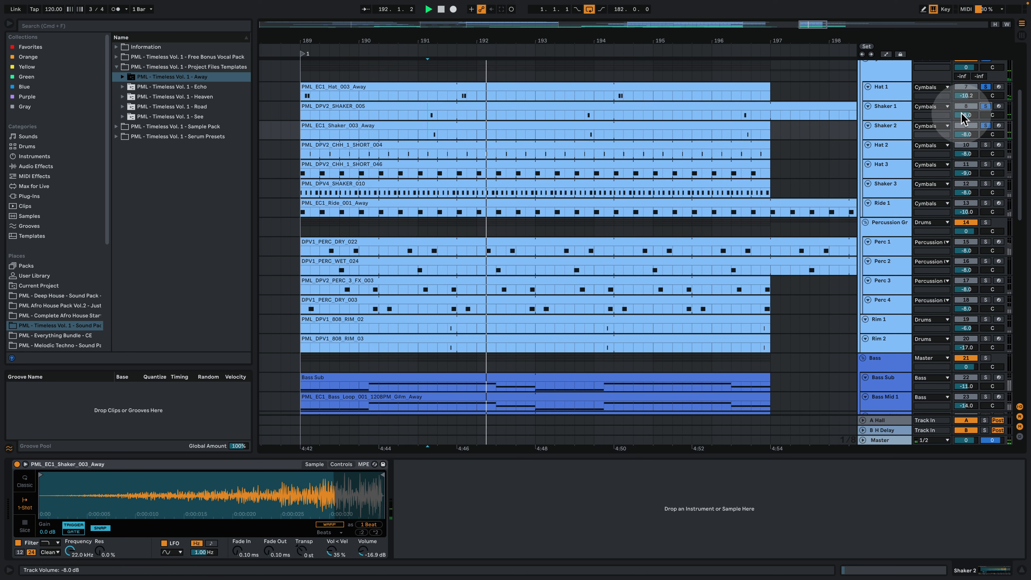
left_click(985, 106)
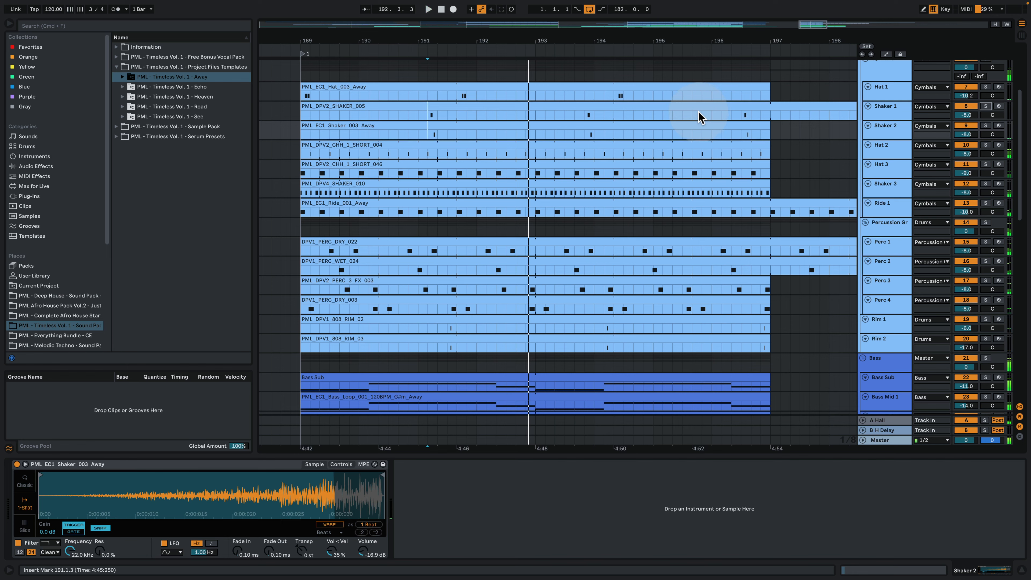
- Solo the Bass group and play it from bar 189
scroll(570, 294, "down", 10)
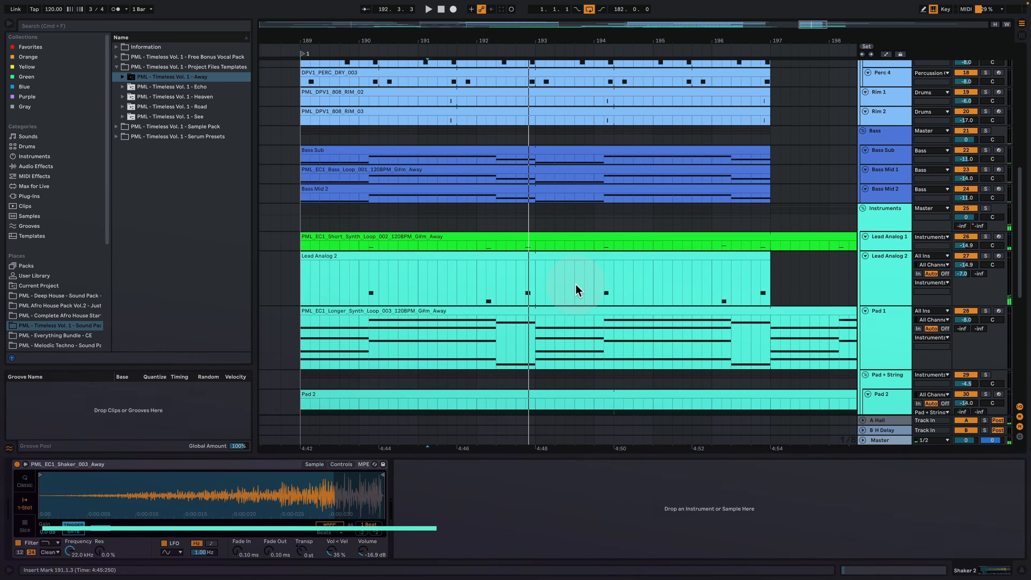
scroll(783, 276, "up", 2)
left_click(985, 171)
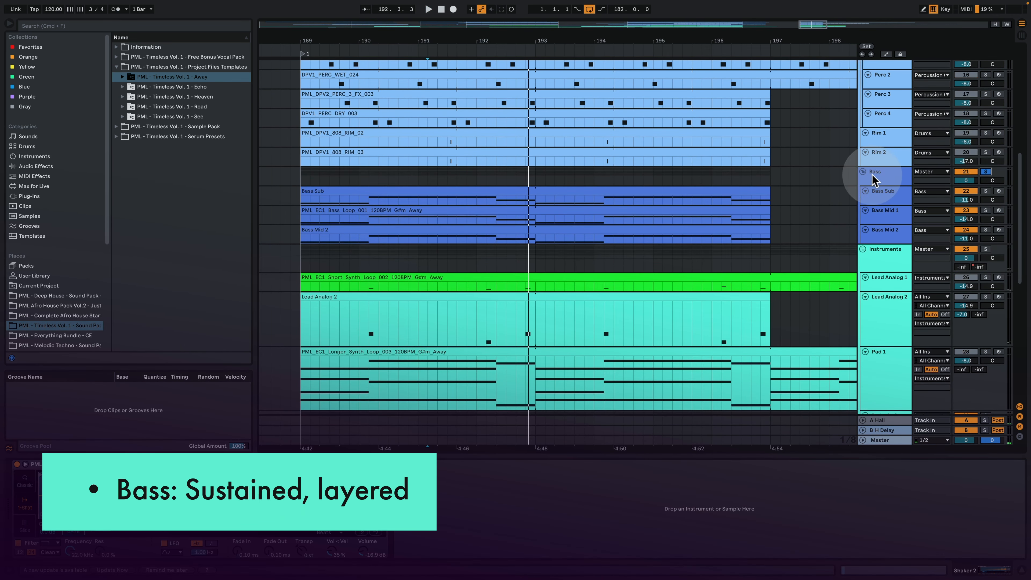
left_click(309, 191)
key("space")
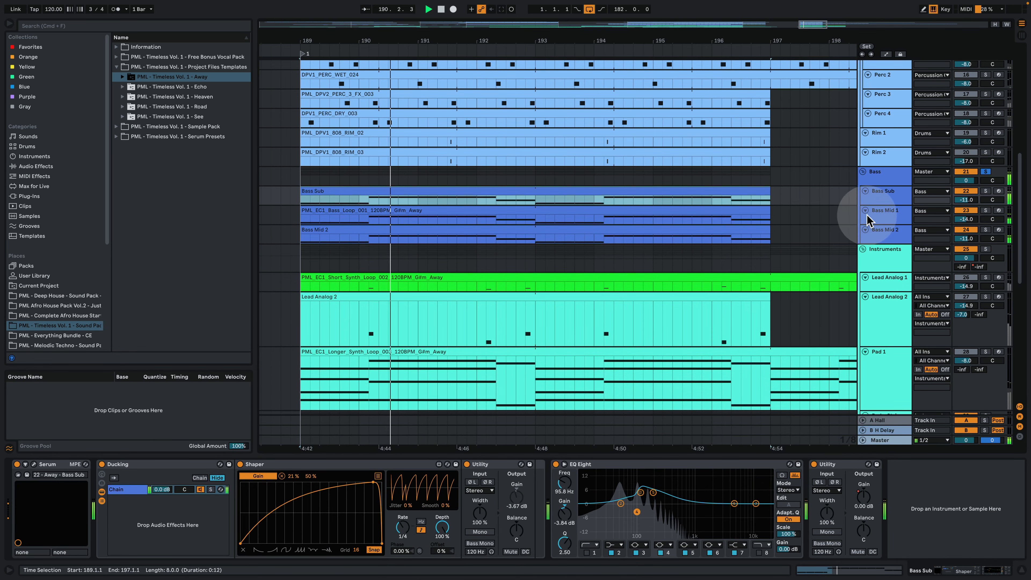
- Mute Bass Mid 1 and Bass Mid 2 and play the Bass Sub alone from bar 189
left_click(968, 210)
left_click(973, 230)
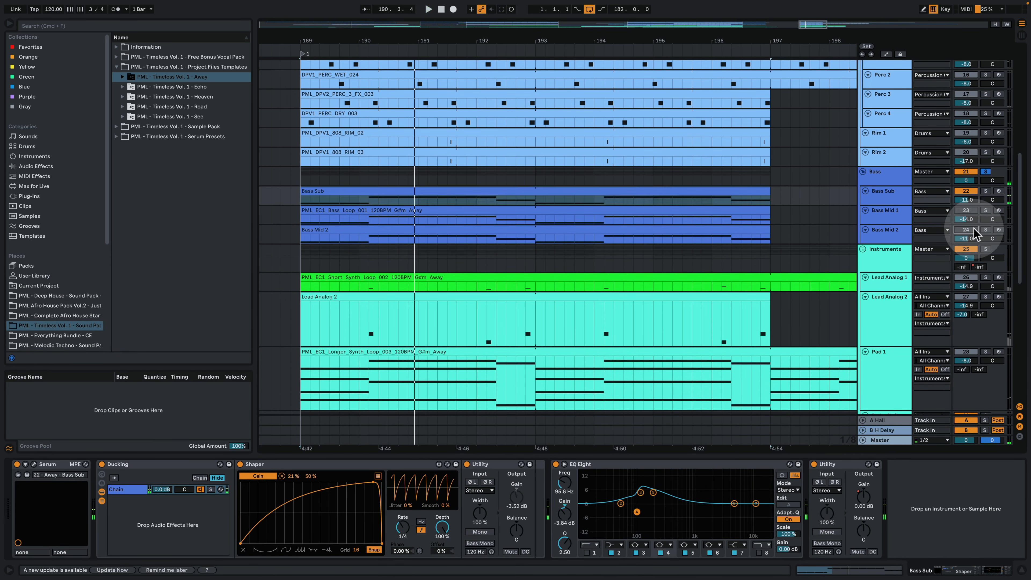
left_click(896, 235)
key("space")
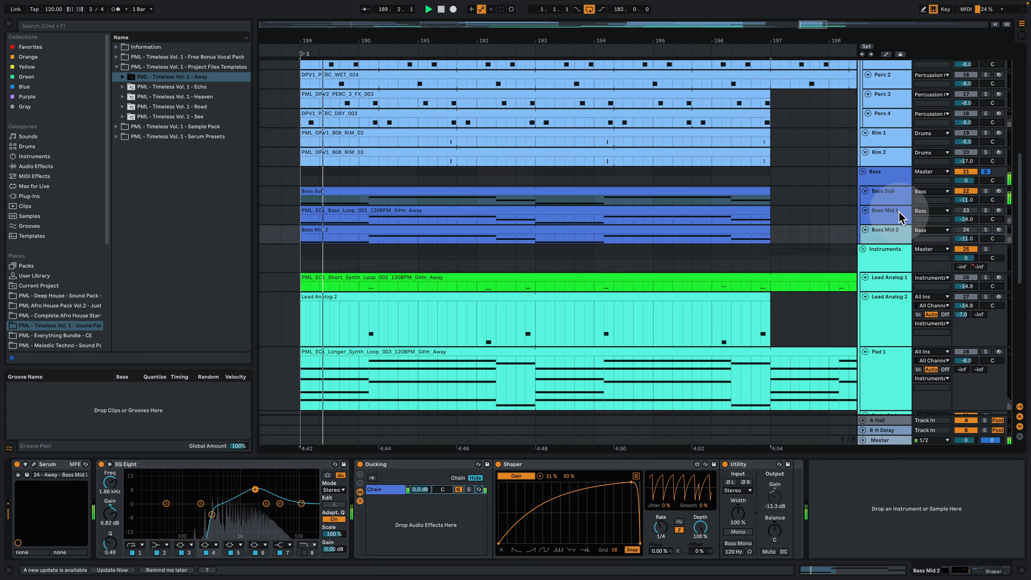
- Unmute Bass Mid 1 and Bass Mid 2 one after the other during playback to hear the layers build up
left_click(965, 211)
left_click(972, 228)
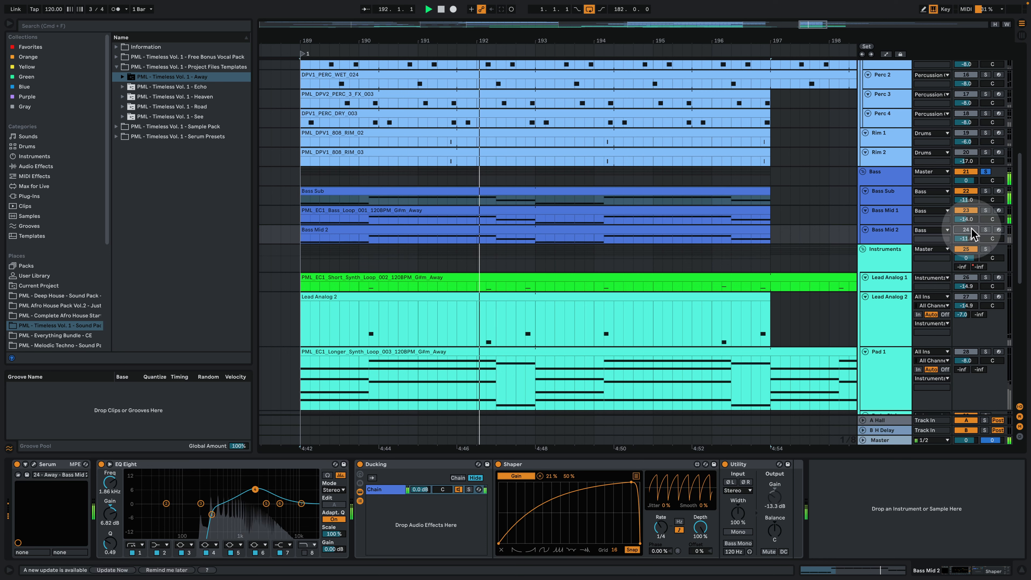
left_click(972, 229)
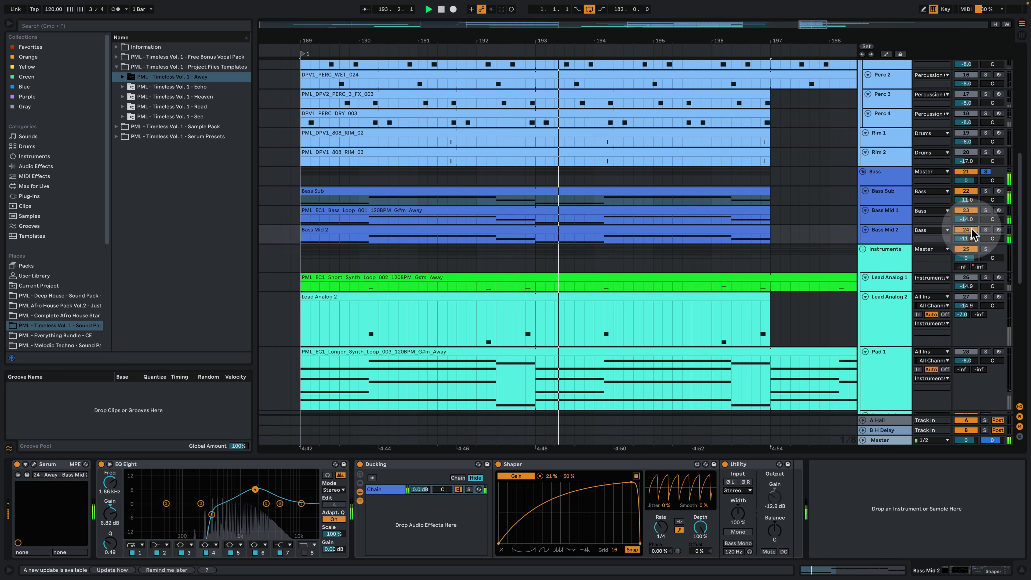
- Clear the Bass group's solo and unfold the selected B H Delay return track to show it with its devices
left_click(985, 172)
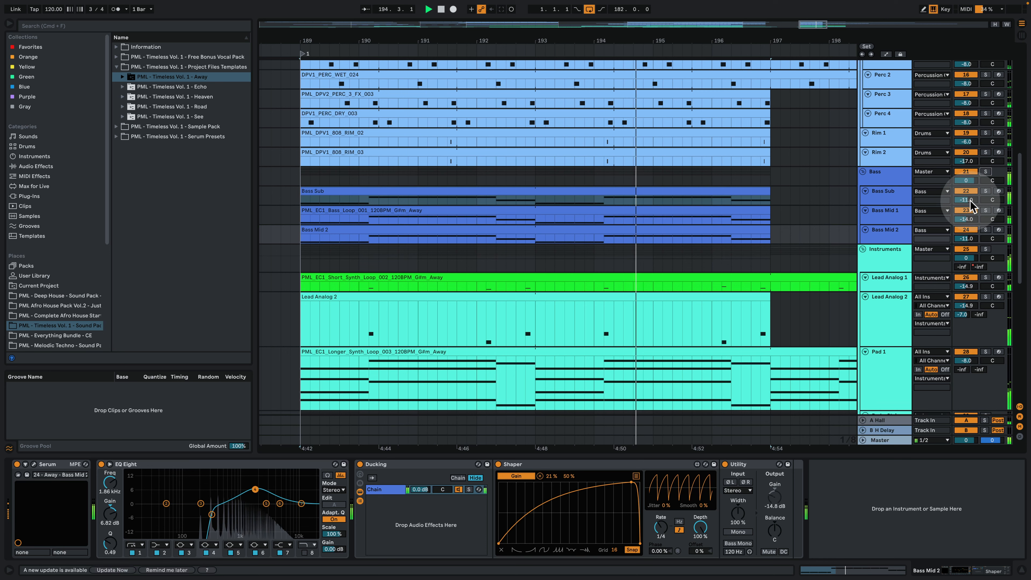
left_click_drag(440, 40, 407, 42)
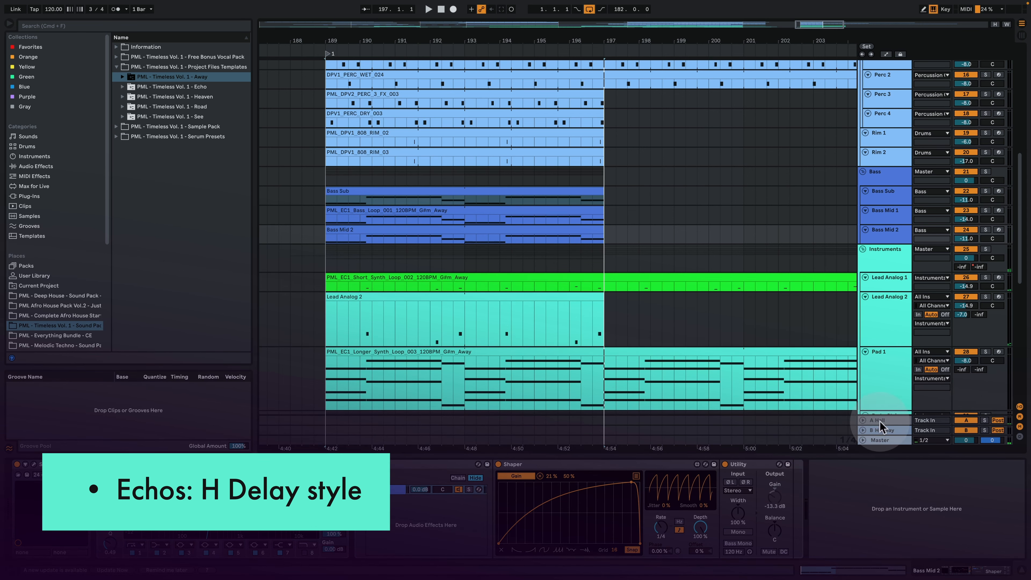
left_click(878, 433)
left_click_drag(542, 43, 568, 14)
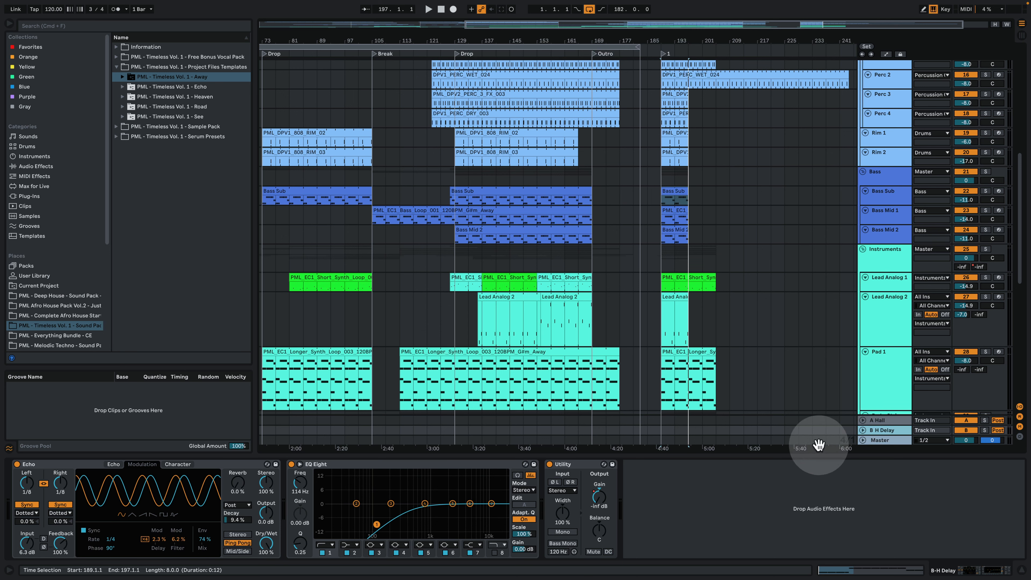
left_click(862, 430)
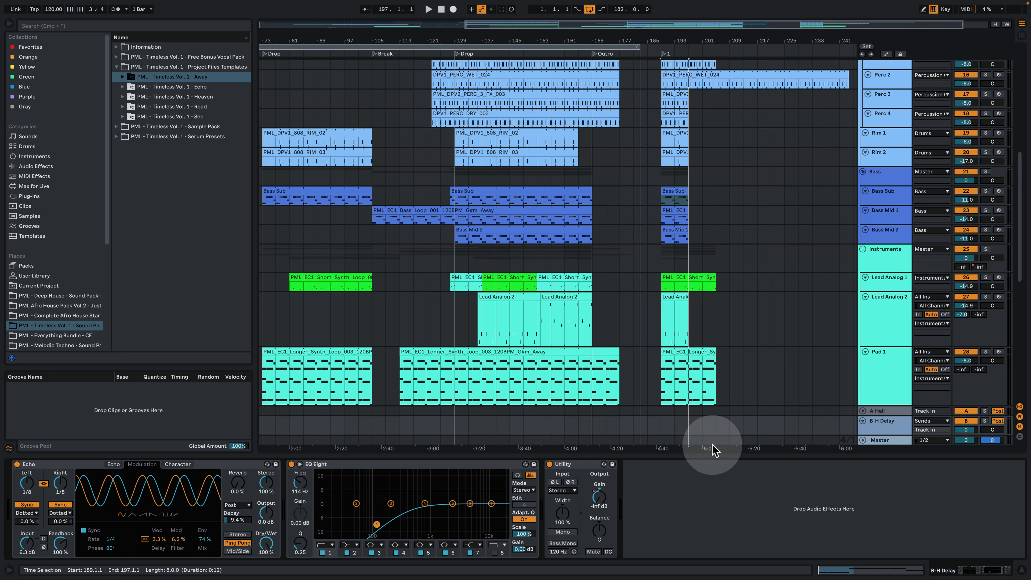
- Show the Utility gain automation of the H Delay return in an enlarged lane and play the arrangement from bar 125
right_click(601, 504)
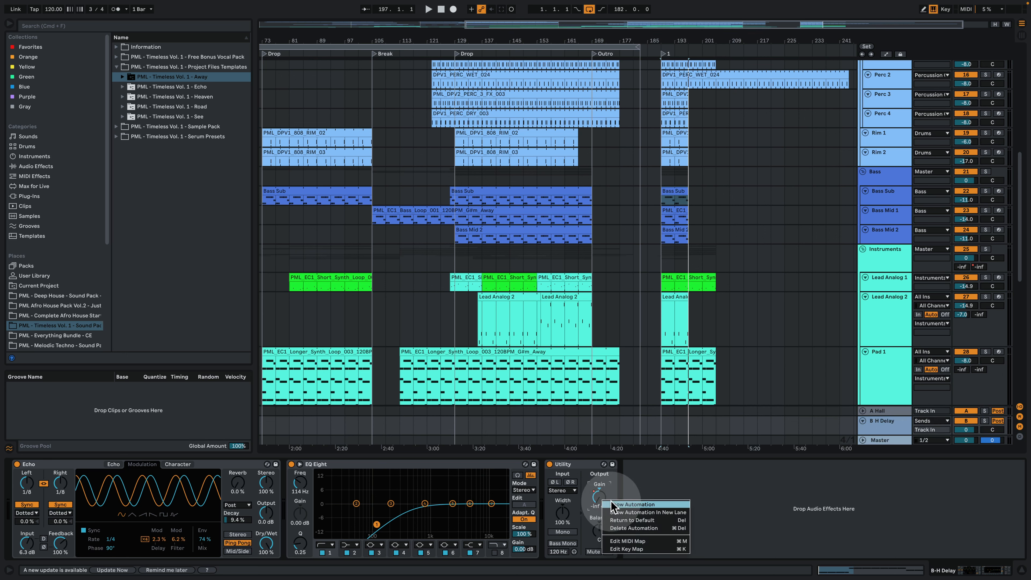
left_click(615, 509)
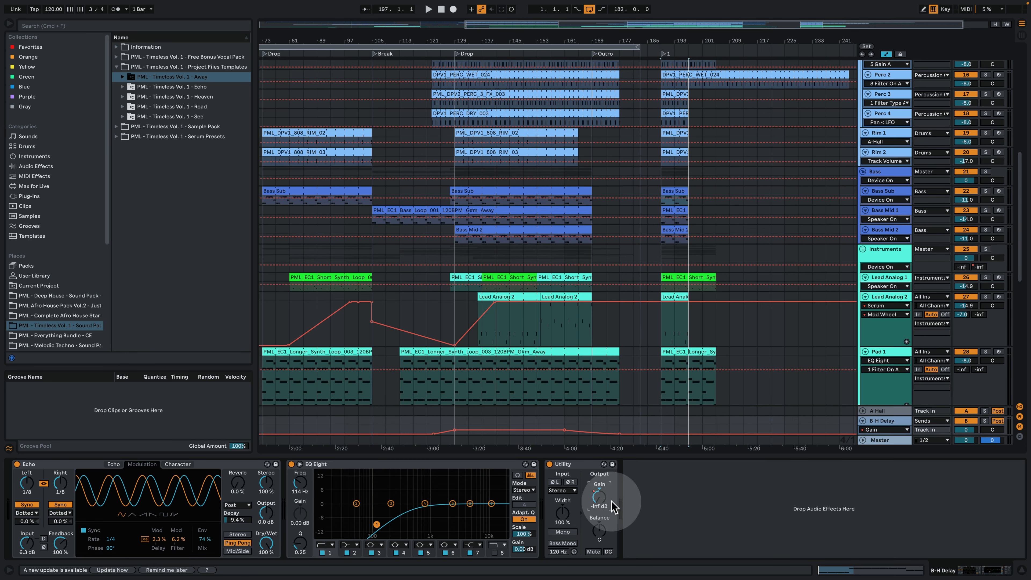
left_click(440, 411)
key("space")
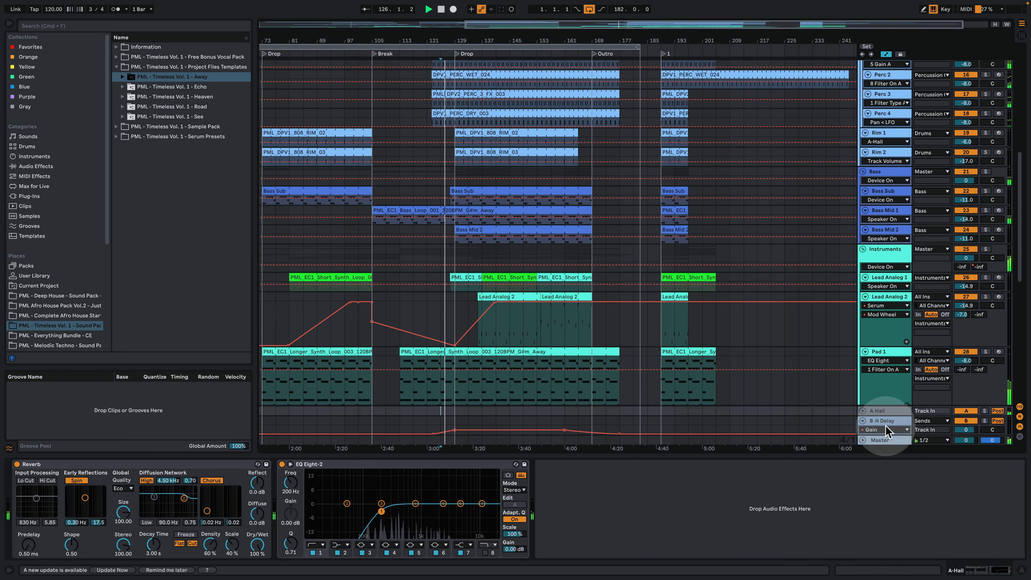
left_click_drag(885, 416, 897, 358)
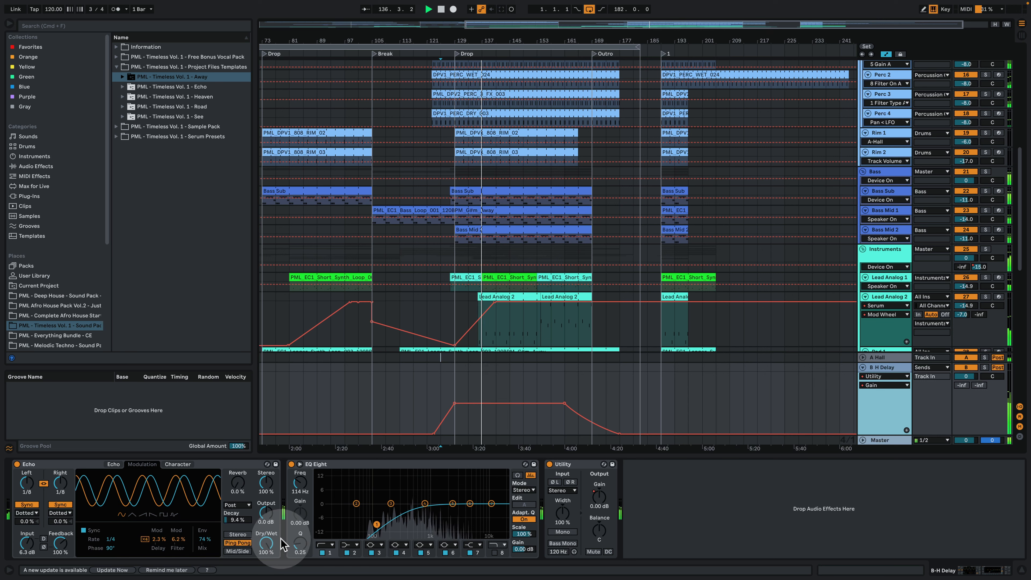
- Listen to the H Delay return soloed, and clear the solo to play the full mix from bar 145
left_click(985, 367)
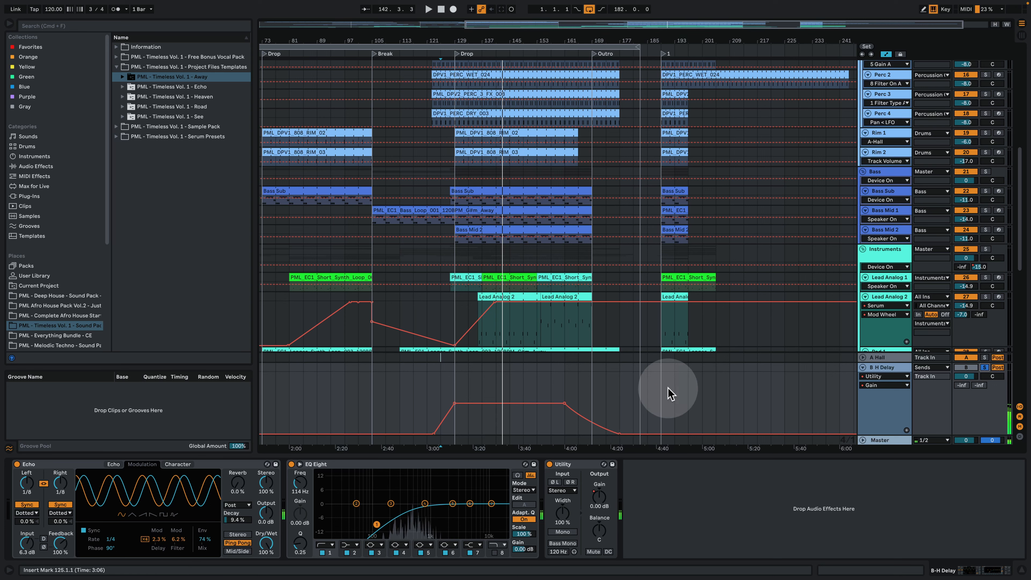
left_click(985, 367)
left_click(509, 377)
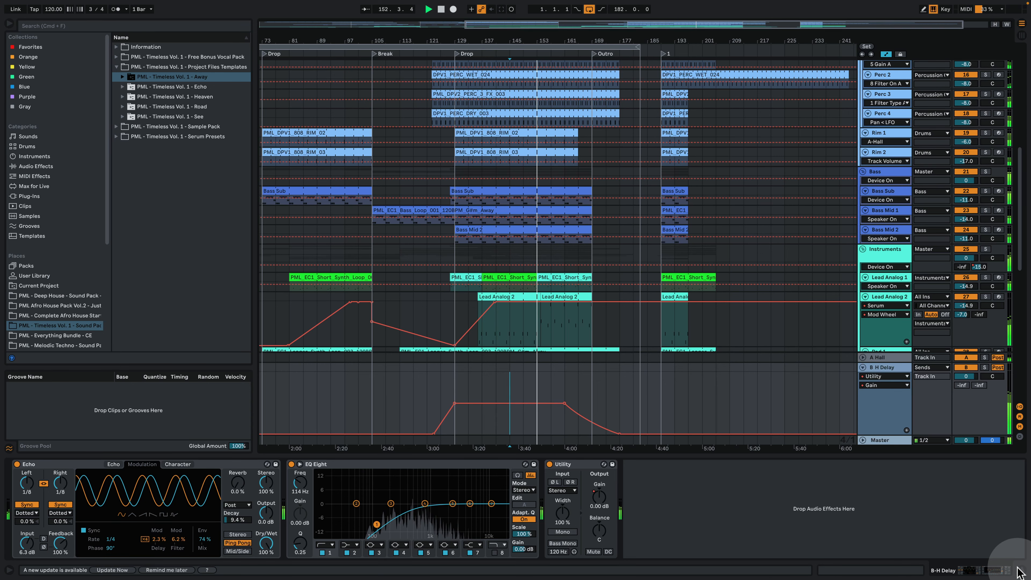
- Hide the device view and play Piano 1 soloed from bar 189
key("super+alt+l")
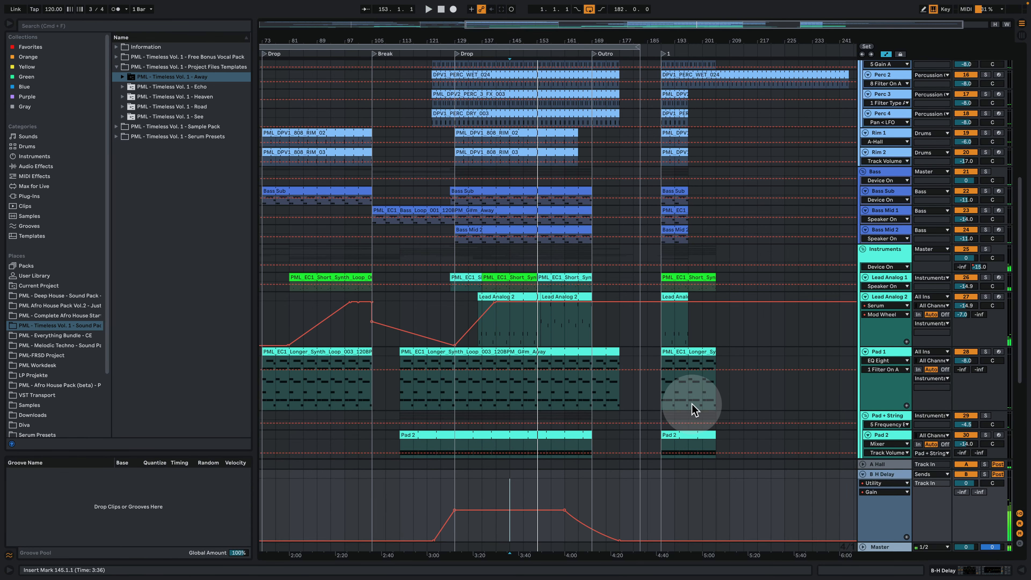
scroll(686, 410, "down", 8)
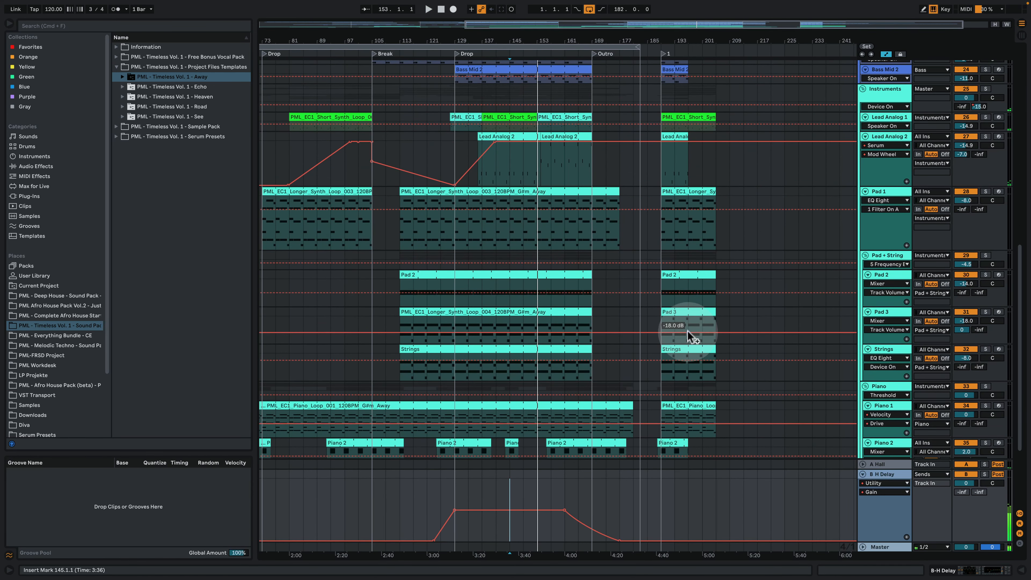
scroll(698, 341, "down", 4)
scroll(704, 386, "down", 3)
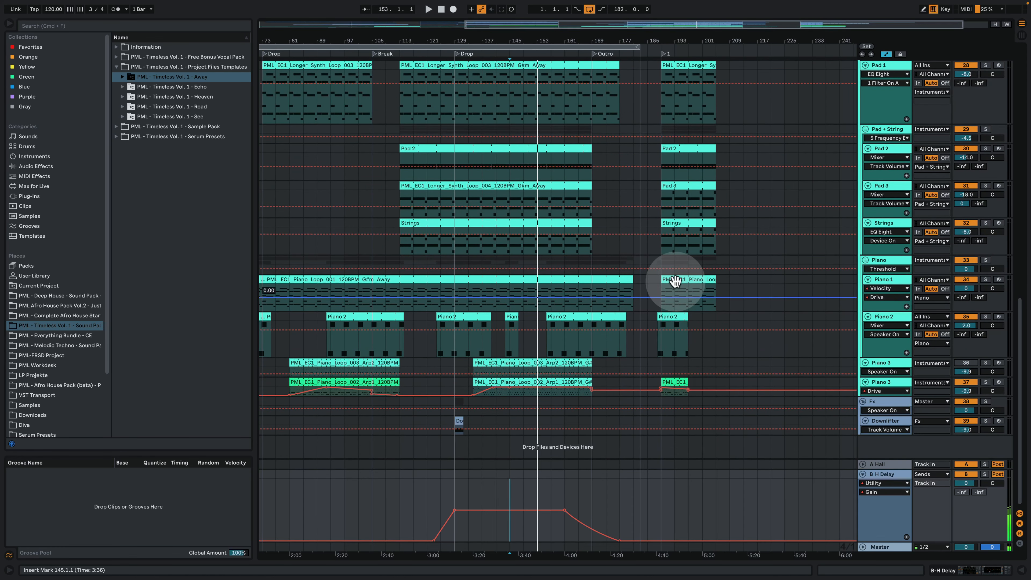
left_click(886, 280)
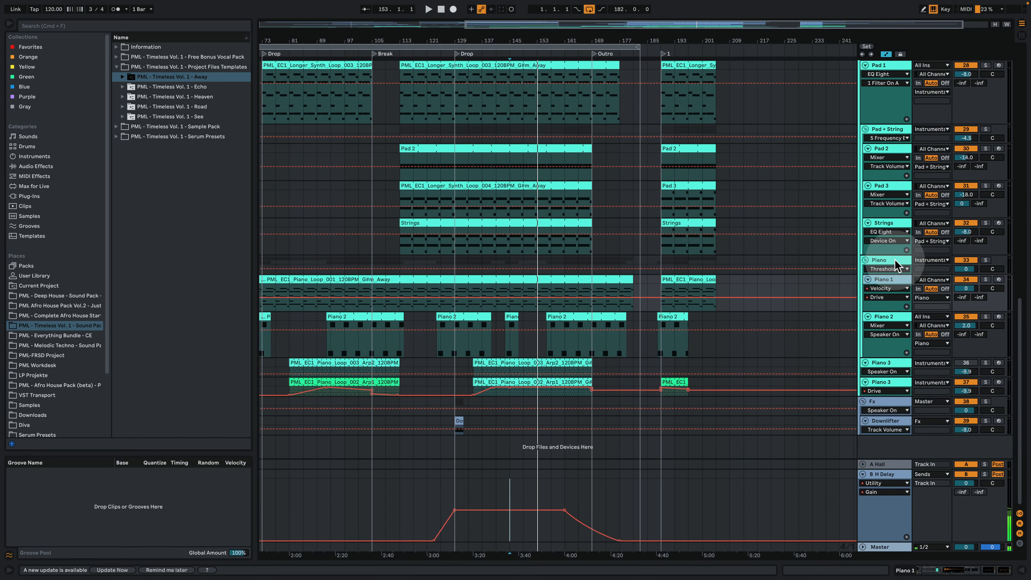
left_click(667, 280)
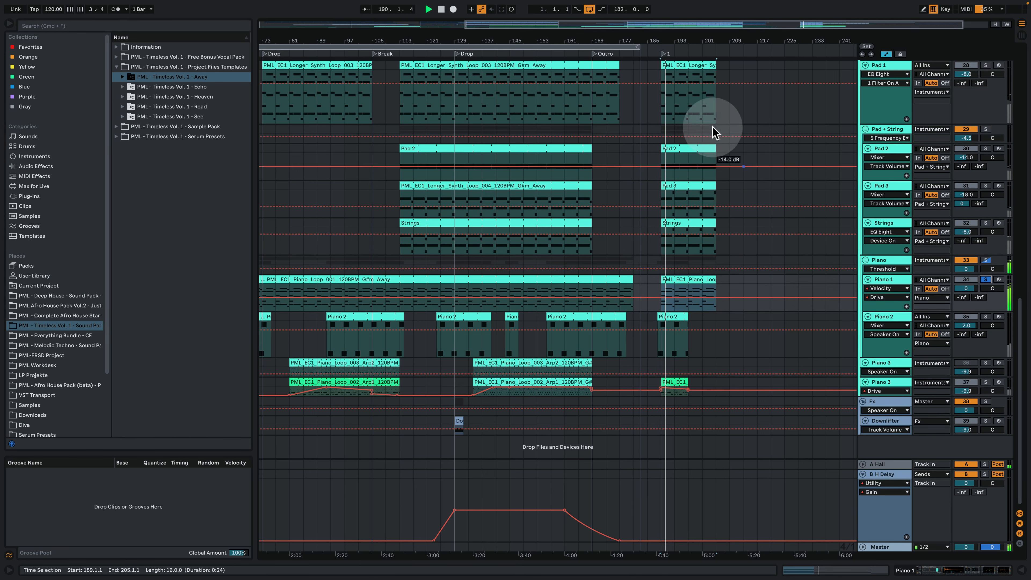
- Solo the Pad + String group together with Piano 1 and play both from bar 189
left_click_drag(684, 39, 526, 76)
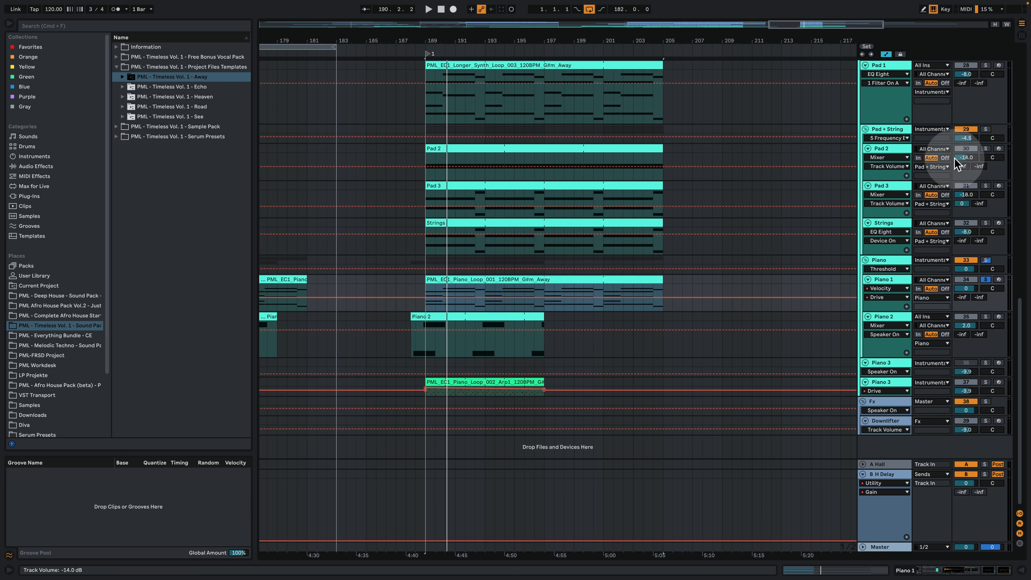
left_click(987, 130)
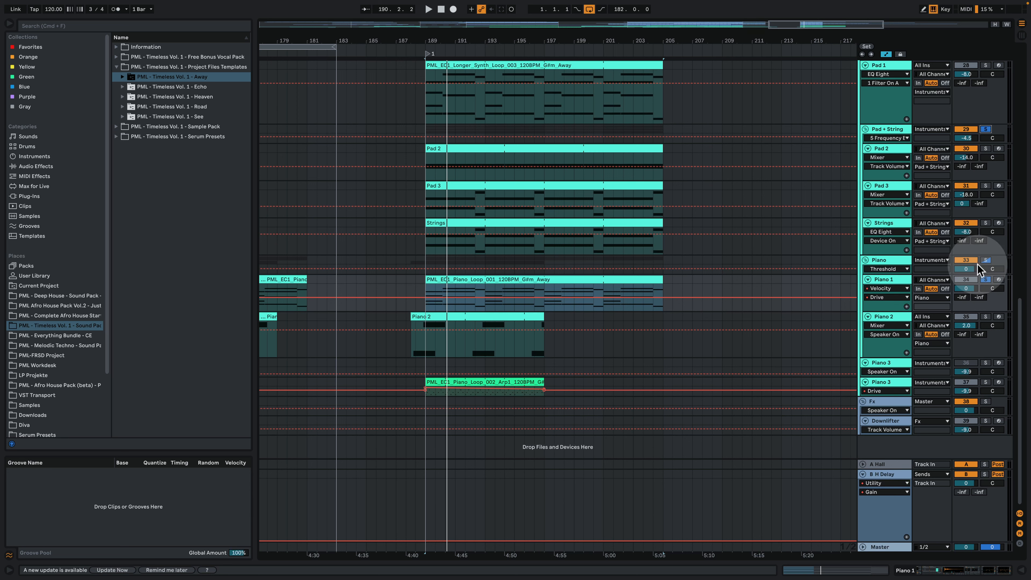
key("space")
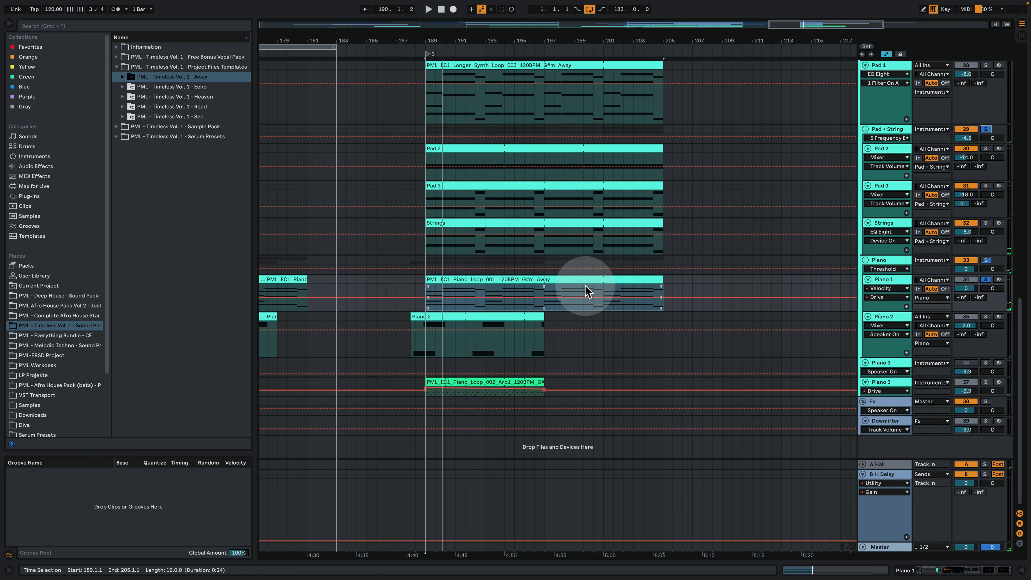
- Clear the solos and play all tracks together from bar 189
scroll(569, 323, "up", 3)
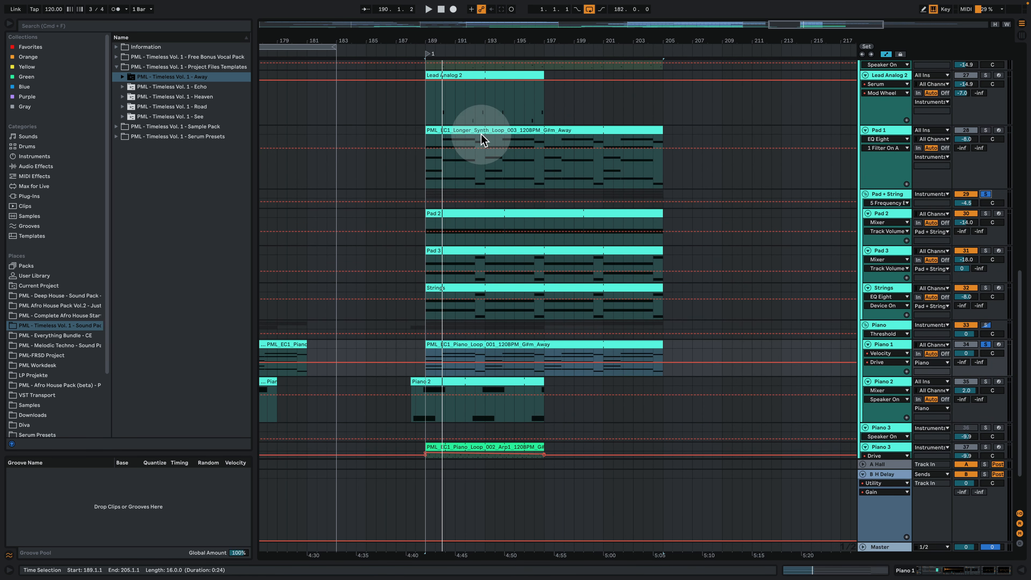
scroll(558, 341, "up", 2)
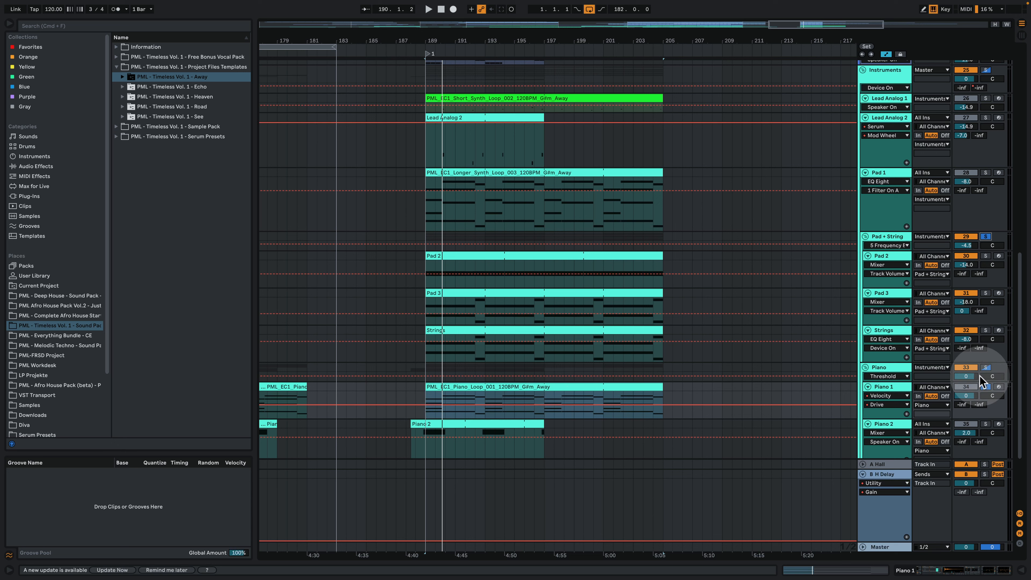
left_click(426, 222)
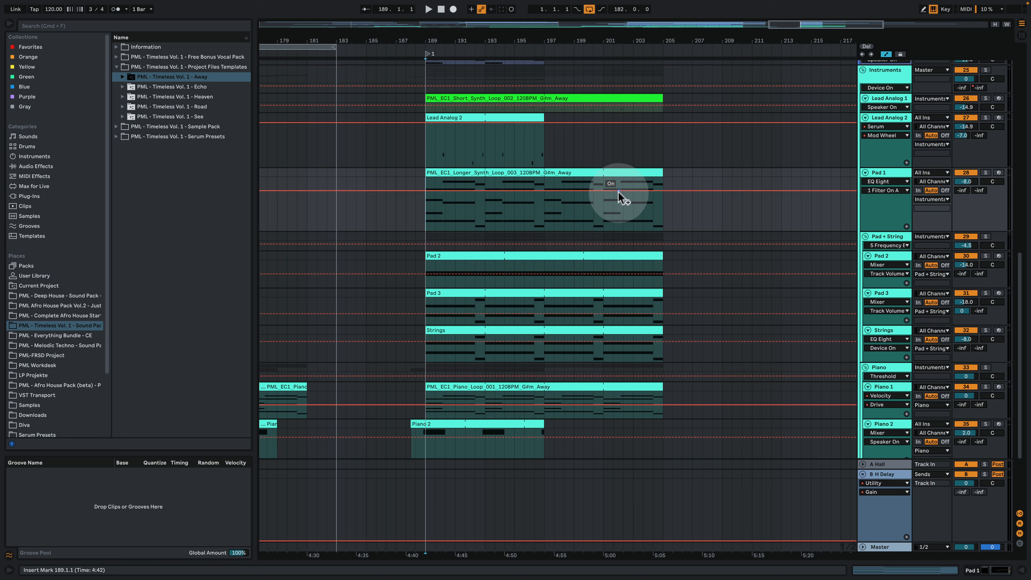
key("space")
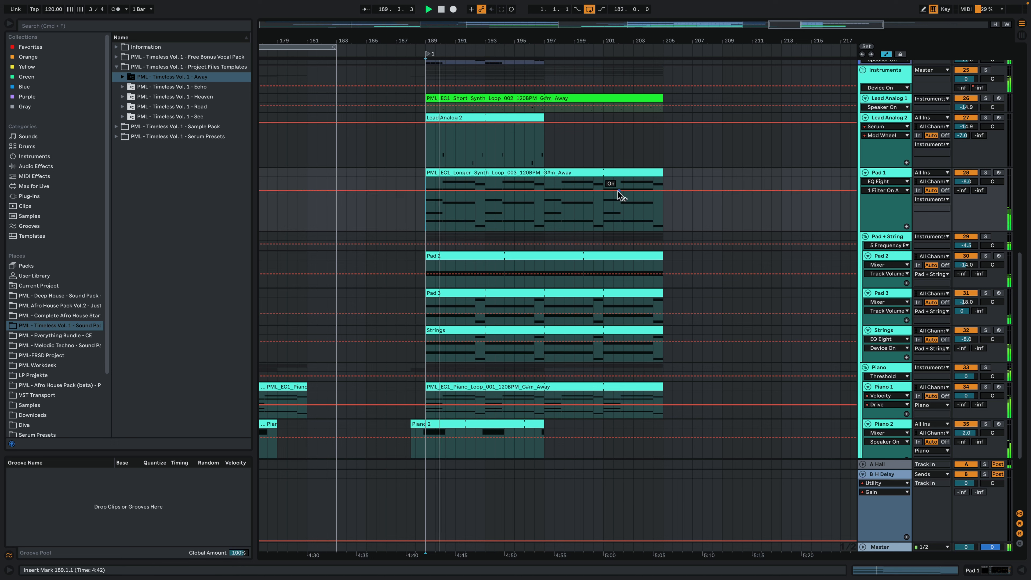
left_click(608, 194)
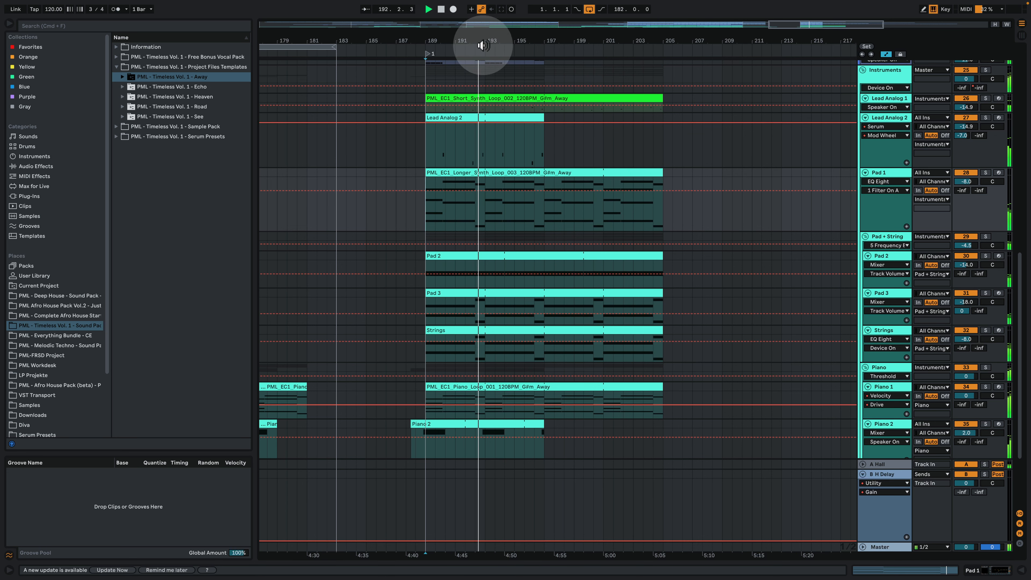
left_click_drag(481, 42, 454, 71)
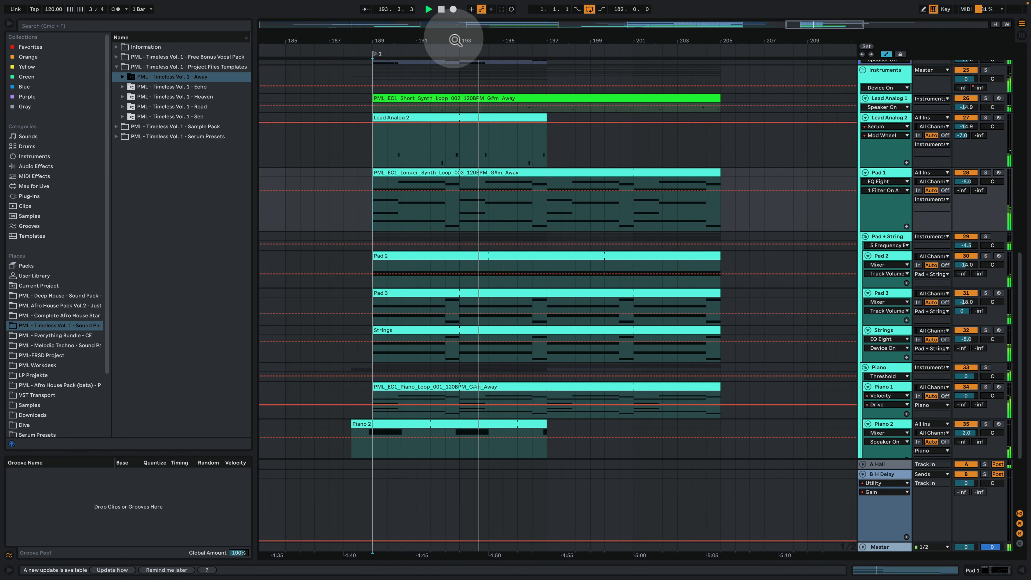
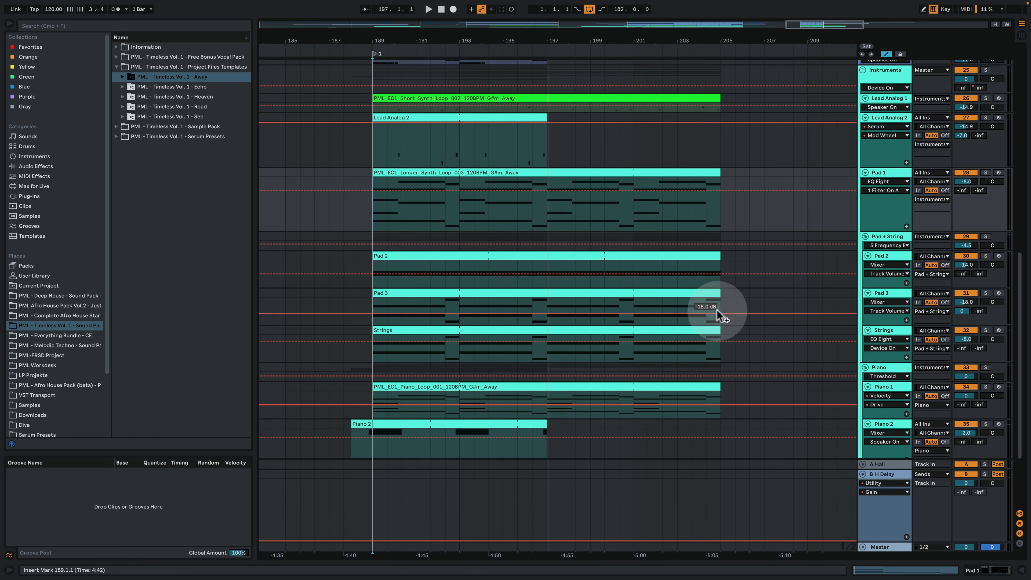
left_click(627, 341)
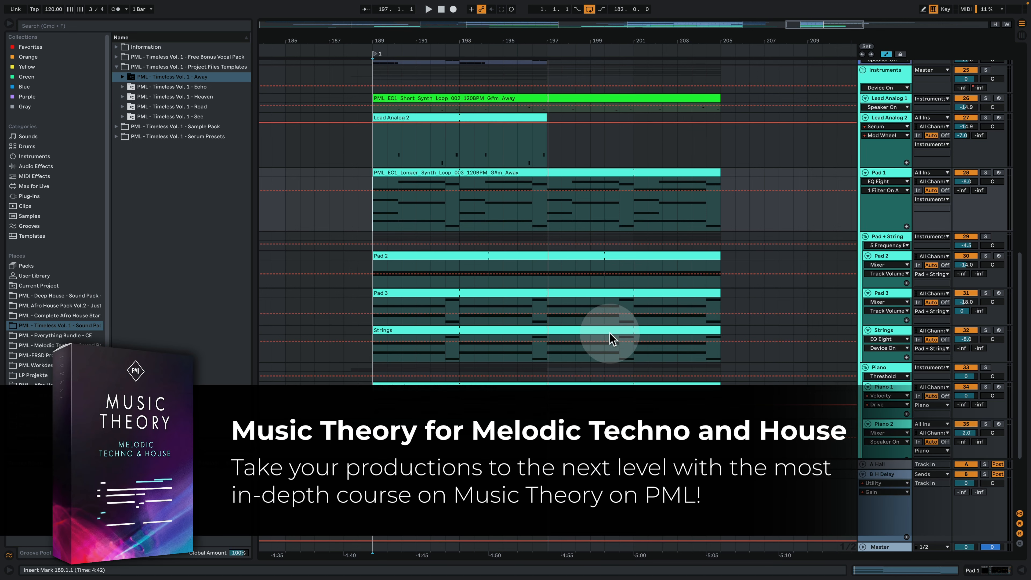
- Open the PML - Everything Bundle - CE place in the browser and expand its PML - Sample Packs folder
left_click(77, 335)
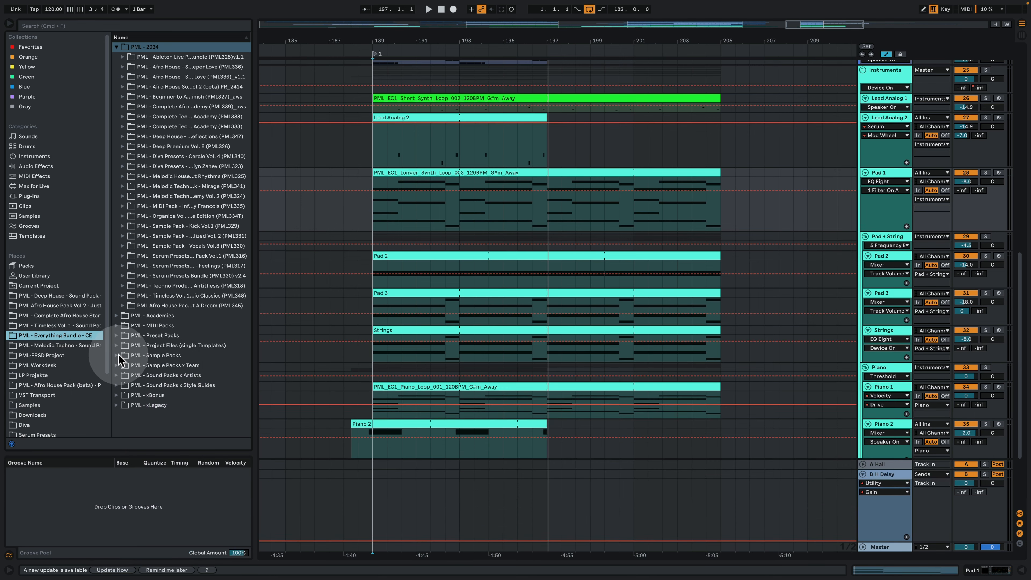
left_click(120, 356)
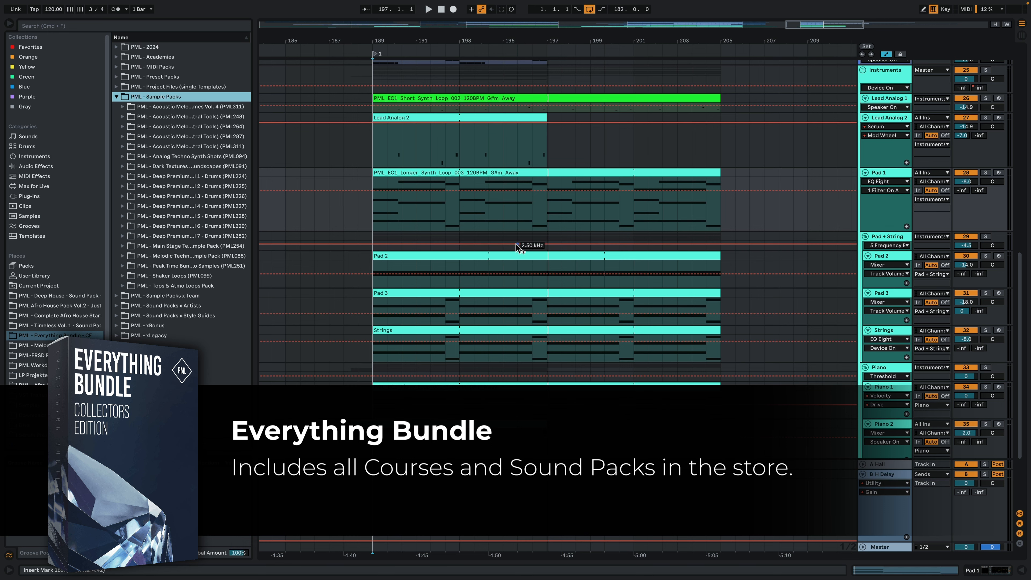
- Show the whole arrangement and play it from the start at bar 1.1.1
mouse_move(465, 35)
left_mouse_down()
mouse_move(465, 59)
mouse_move(465, 47)
left_mouse_up()
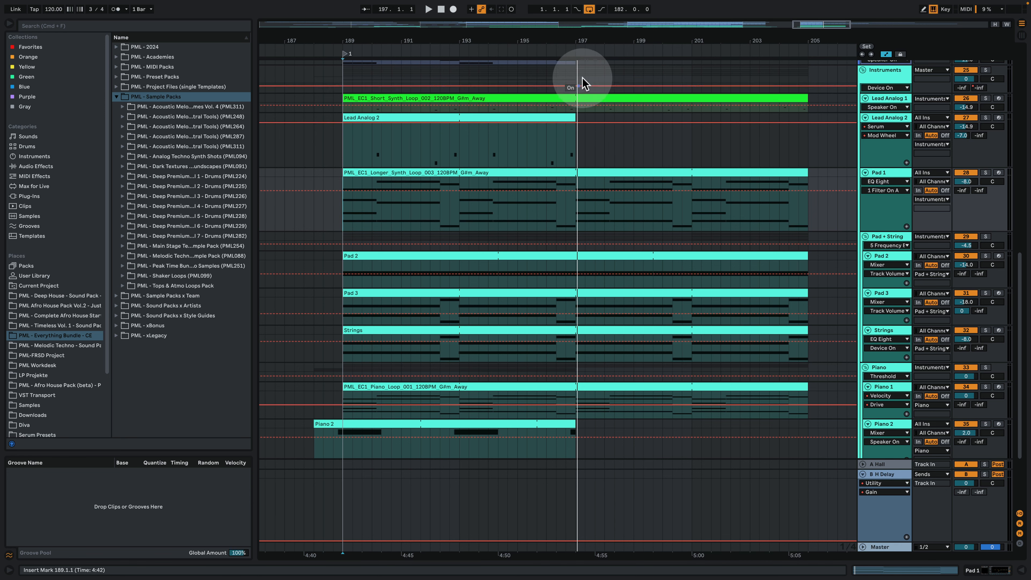
left_click_drag(591, 39, 592, 4)
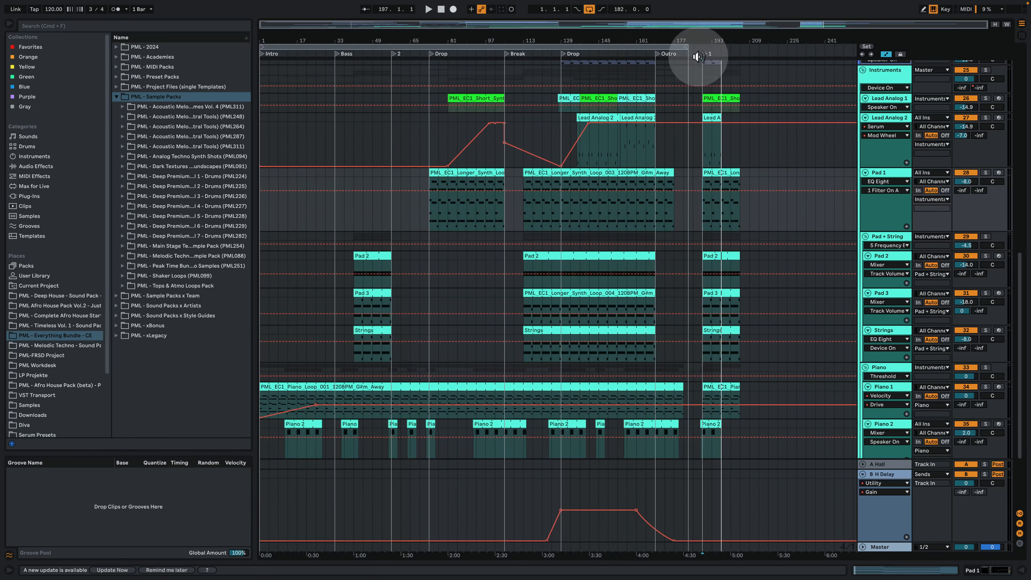
left_click(264, 132)
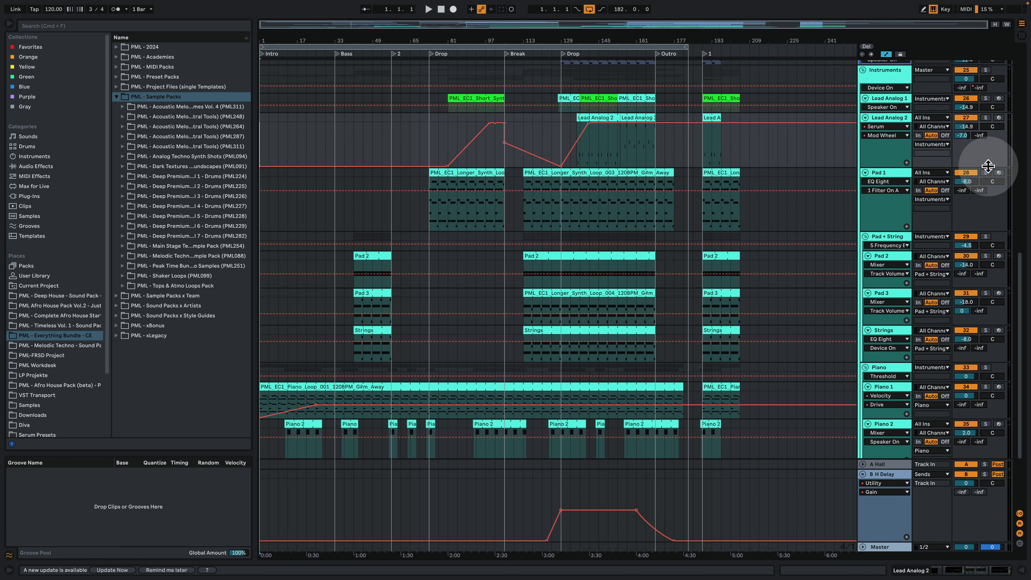
left_click(986, 172)
key("space")
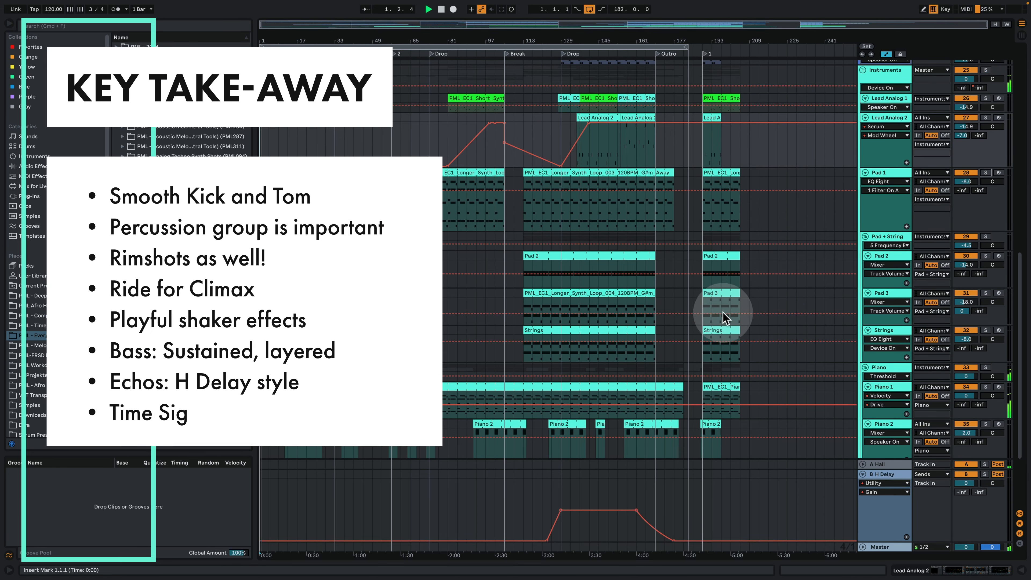
- Hide the automation lanes in the arrangement and unfold the Bass group during playback
scroll(726, 342, "up", 5)
scroll(726, 349, "up", 10)
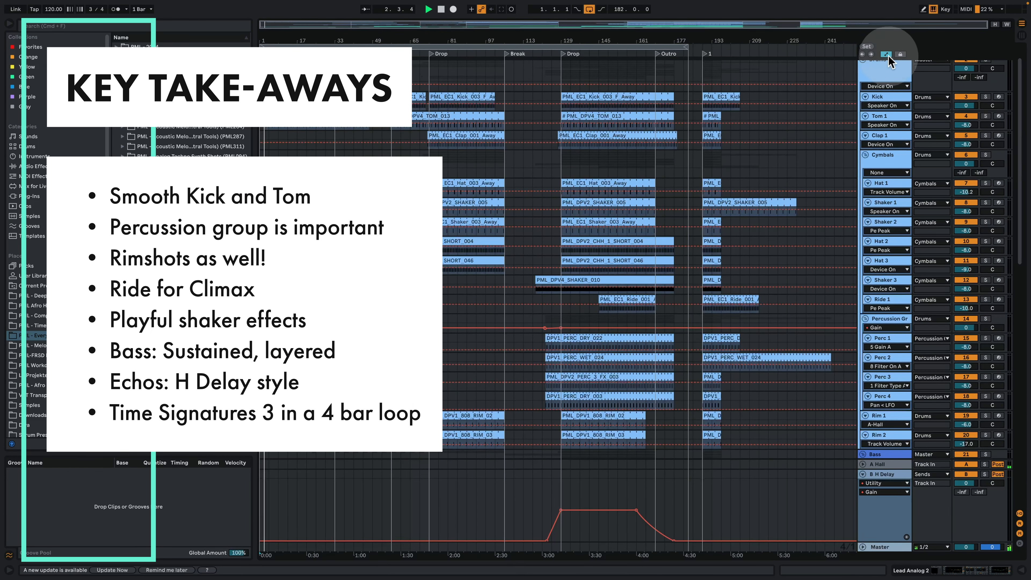
left_click(886, 54)
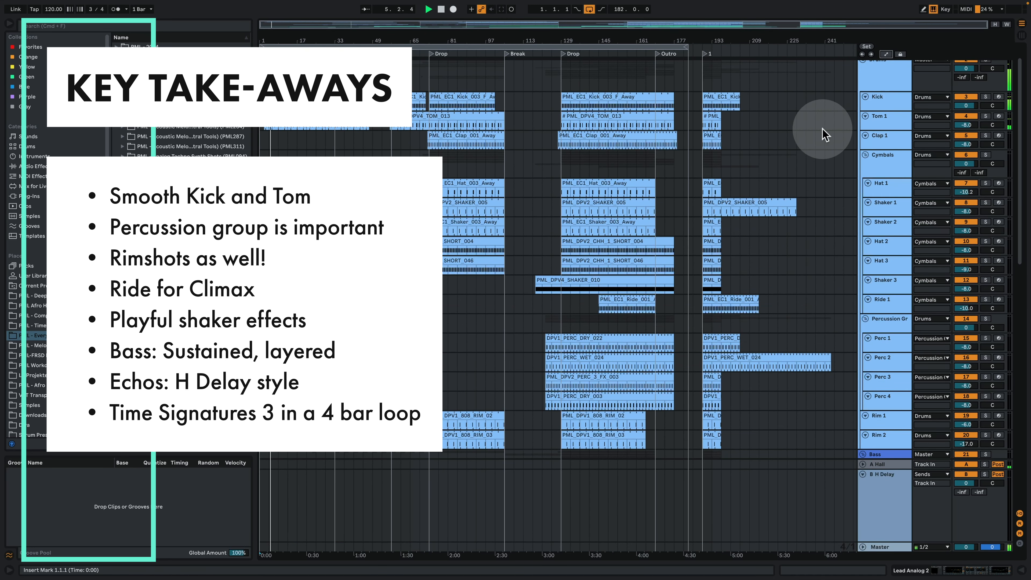
left_click(863, 454)
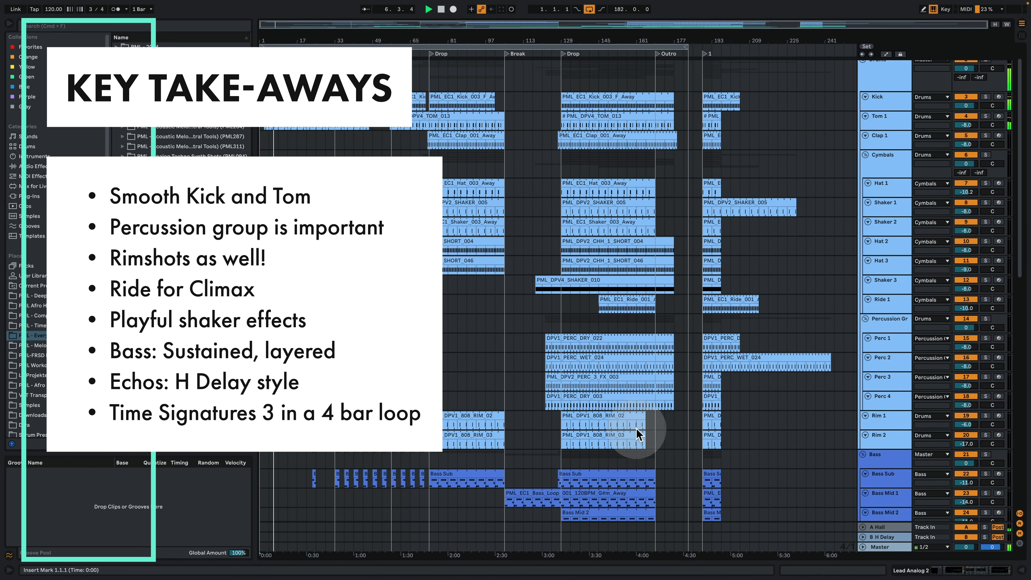
- Fold the Drums group and optimize the track heights so the instrument tracks fit in the arrangement
scroll(600, 422, "up", 1)
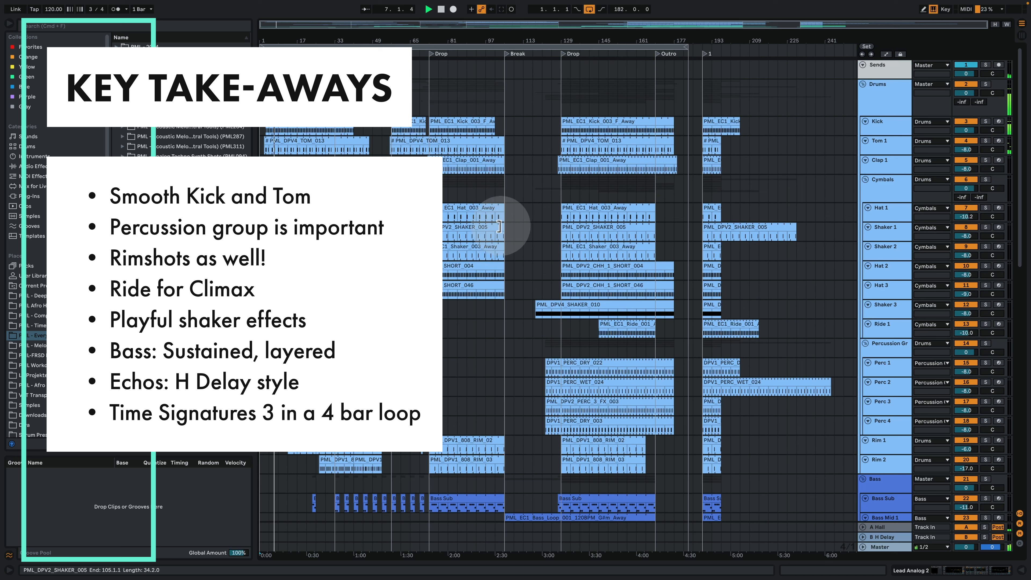
left_click(863, 65)
left_click_drag(886, 106, 886, 98)
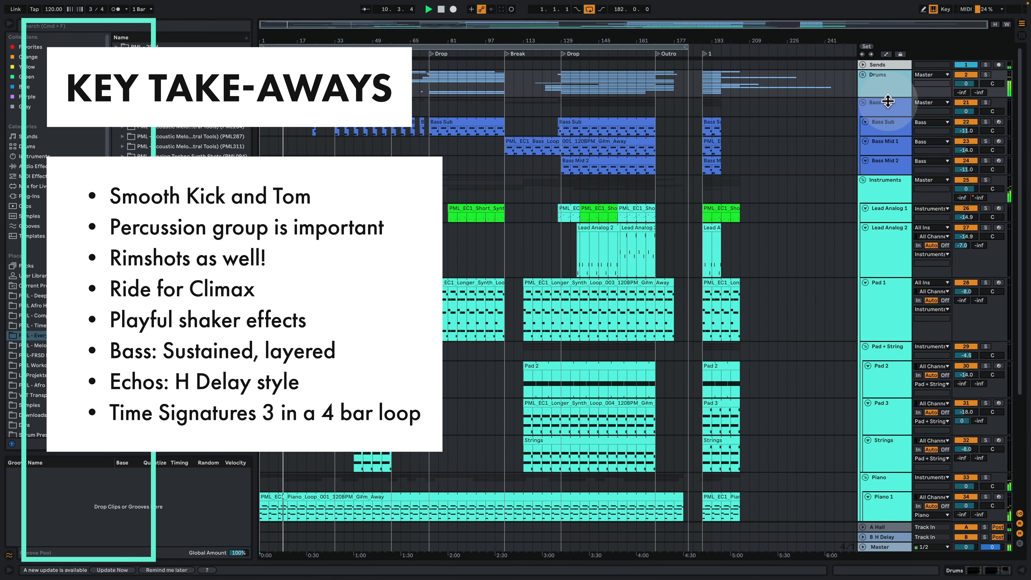
left_click(882, 381)
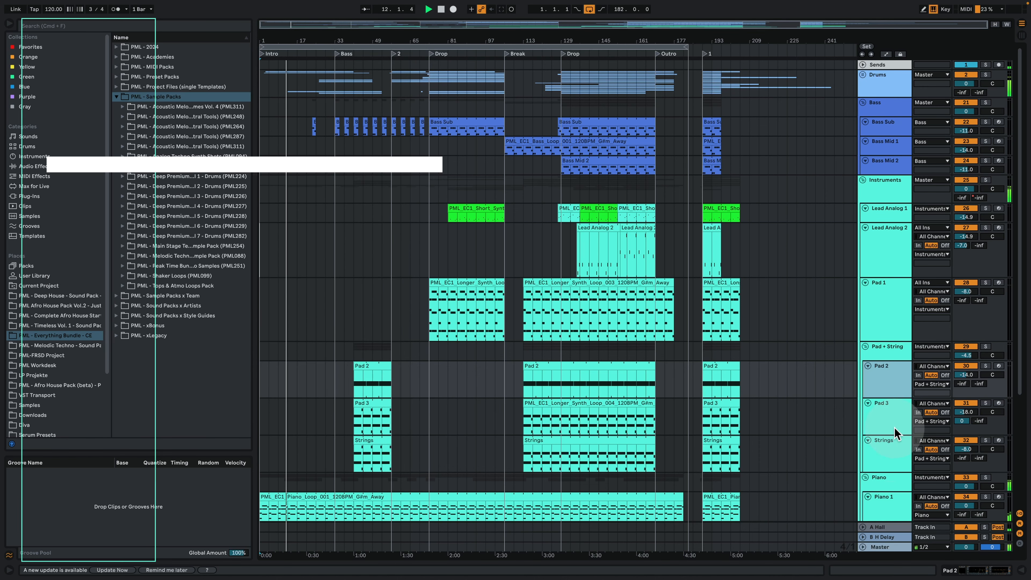
left_click(896, 443, "shift")
left_click(994, 24)
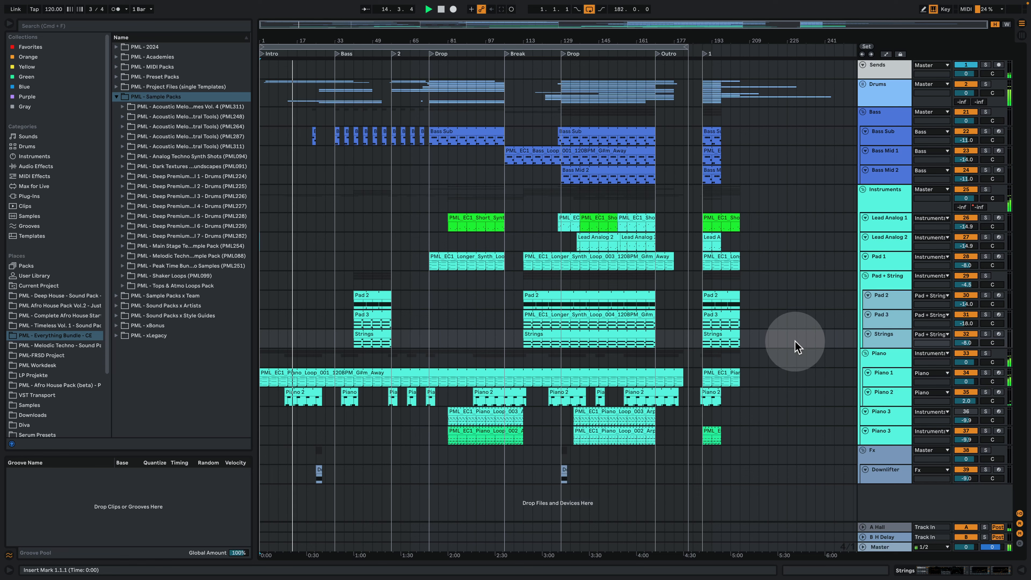
- Unfold the Drums group, inspect the notes of the first PML_DPV1_808_RIM_02 clip, and show the Rim 1 devices
left_click(862, 85)
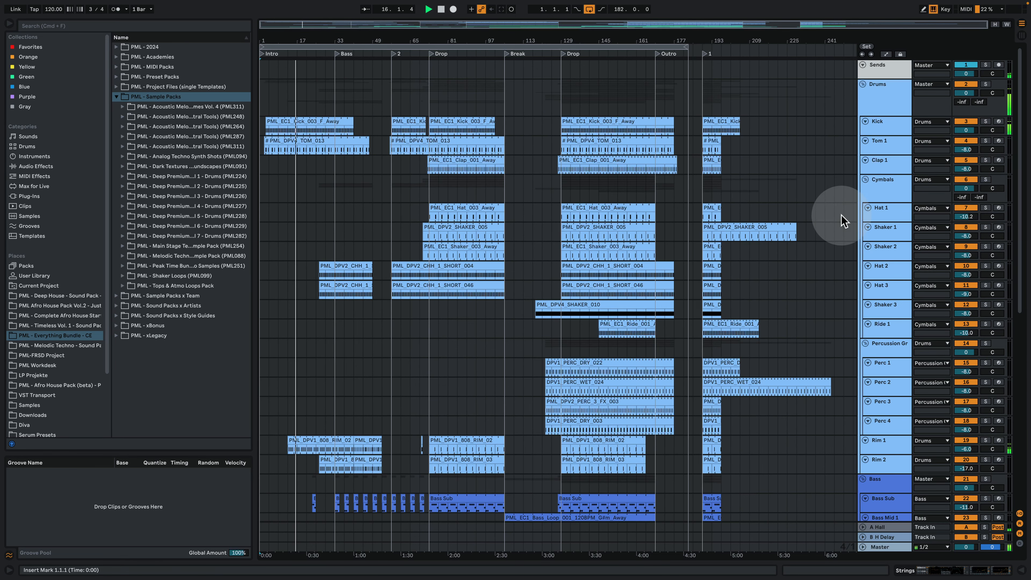
double_click(311, 443)
left_click(494, 299)
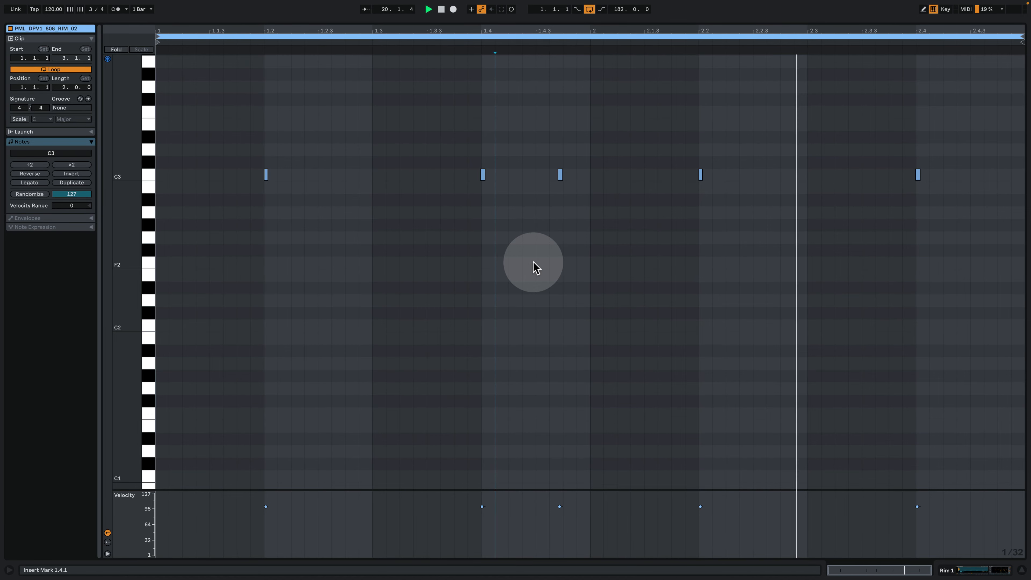
left_click(969, 568)
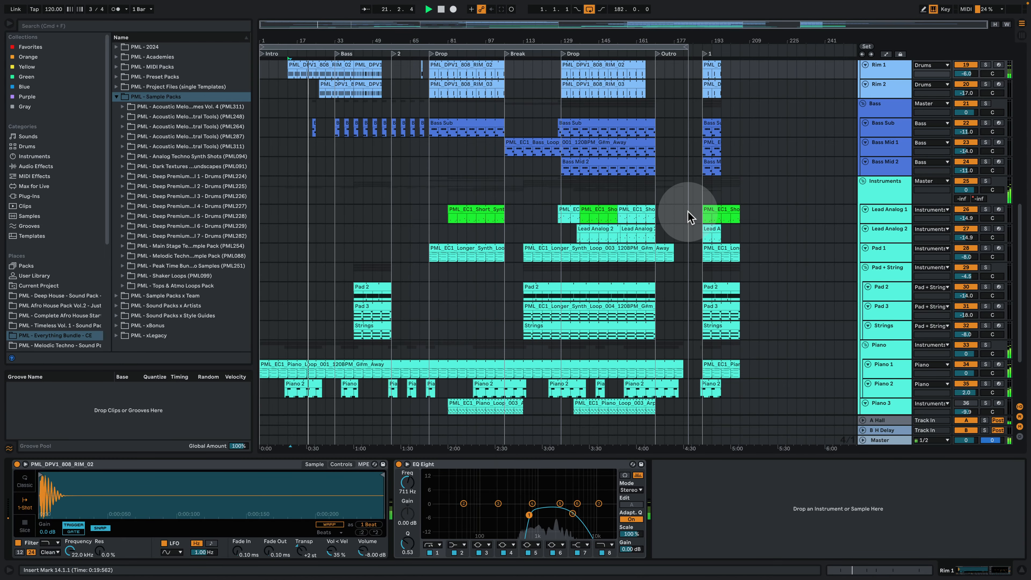
- Look through the arrangement and show the devices of the Hat 2 track from its first clip
scroll(597, 236, "up", 2)
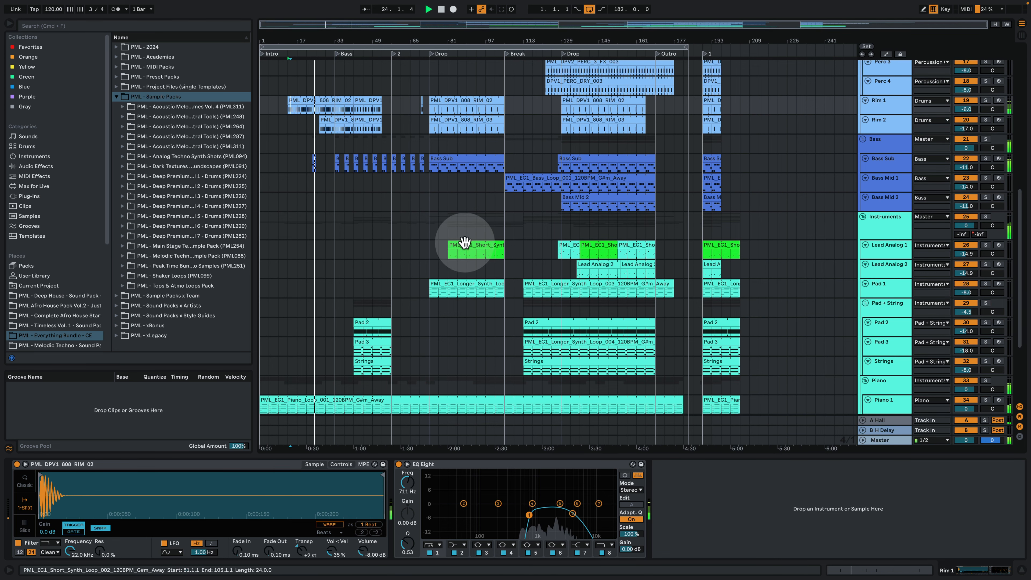
scroll(353, 248, "up", 5)
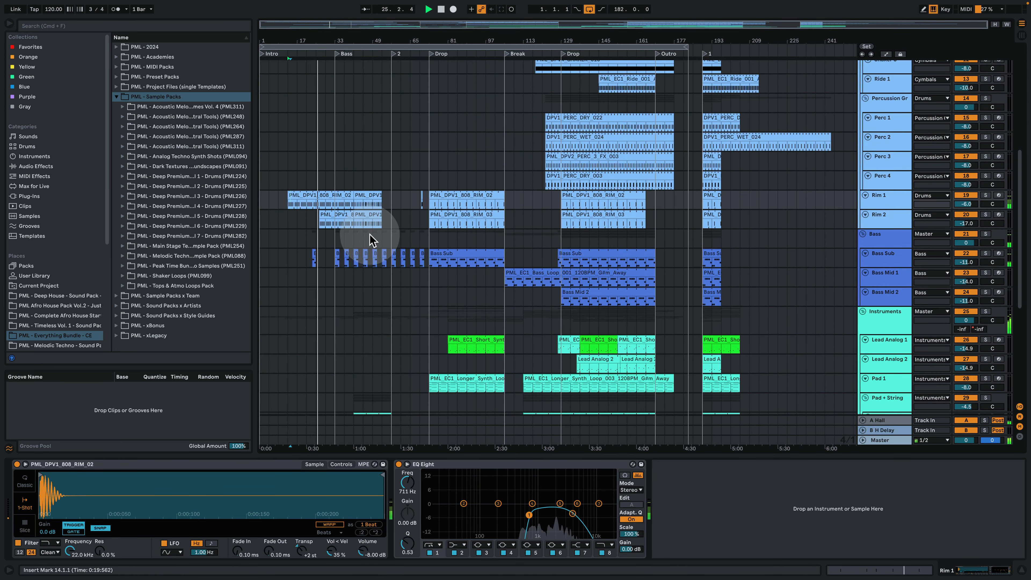
scroll(370, 260, "down", 10)
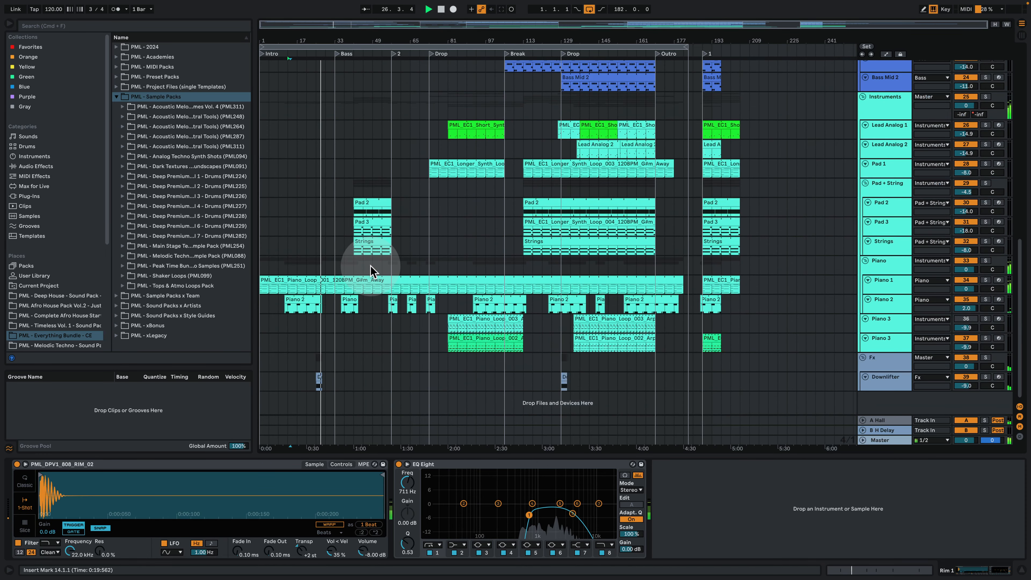
scroll(370, 269, "up", 18)
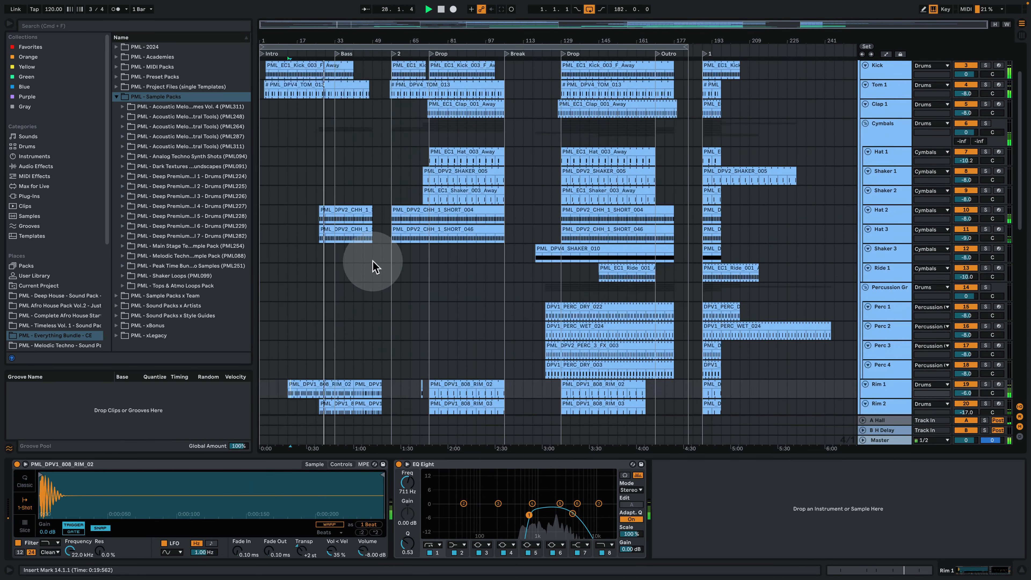
left_click(357, 211)
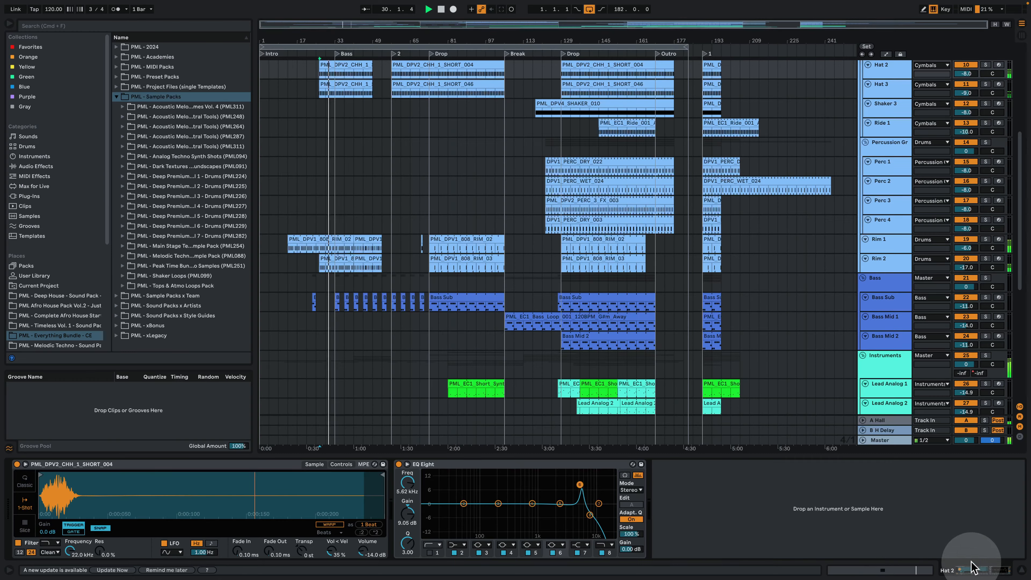
scroll(483, 337, "up", 6)
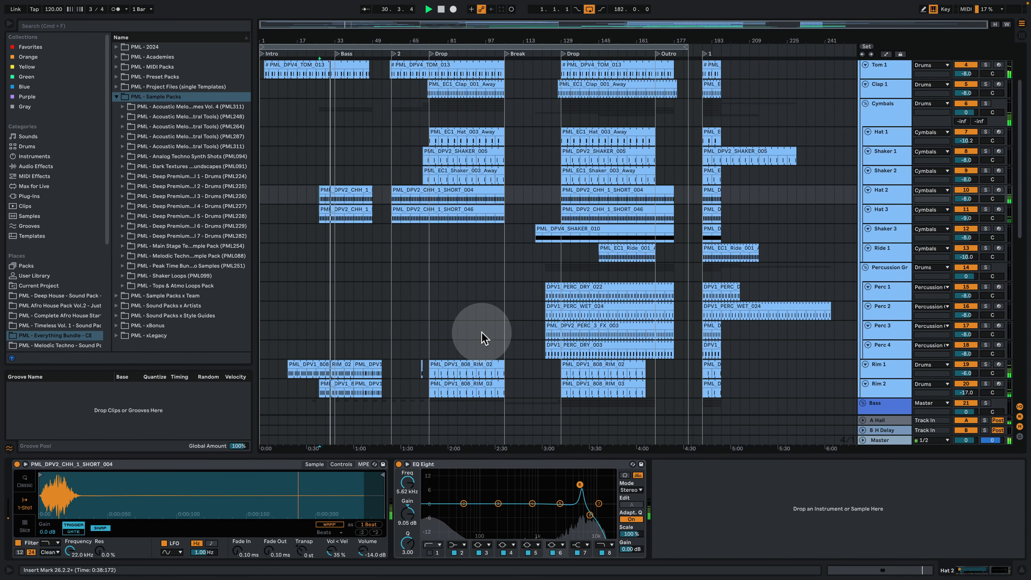
- Examine the Rim 1 clip's note timing around beat 1.4 up close, then return to the Rim 1 device chain
double_click(337, 367)
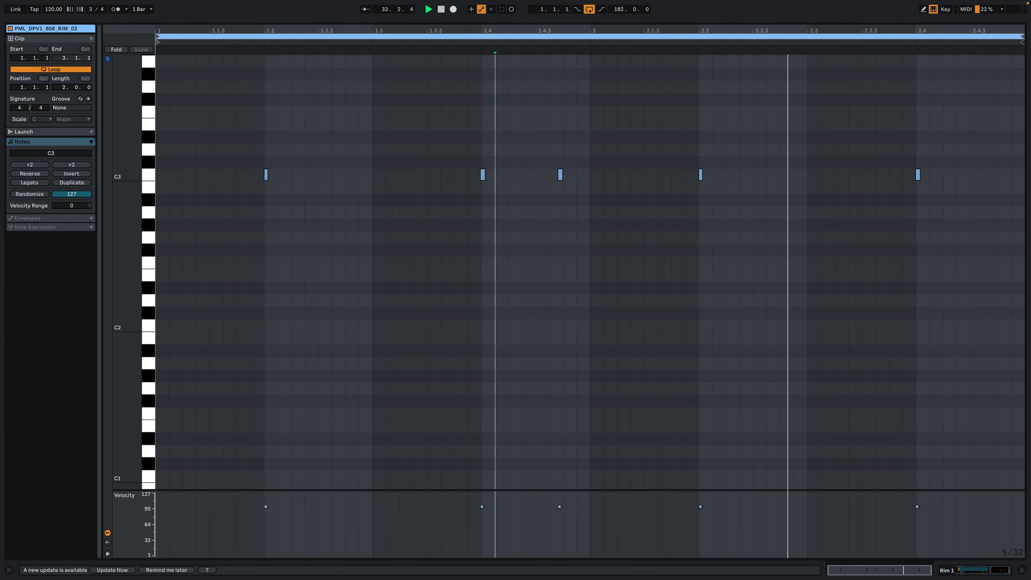
left_click_drag(483, 31, 481, 122)
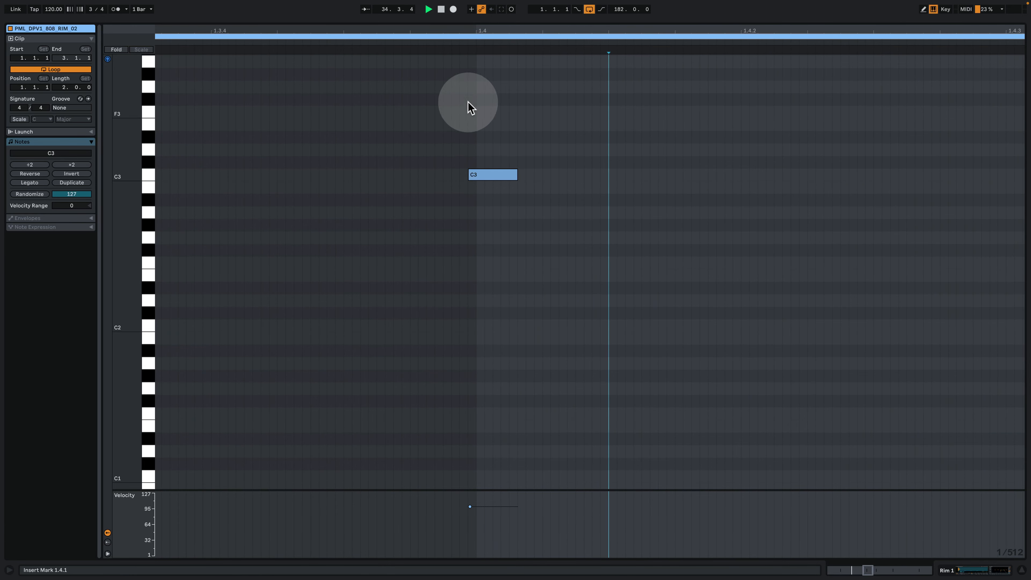
left_click_drag(476, 32, 560, 97)
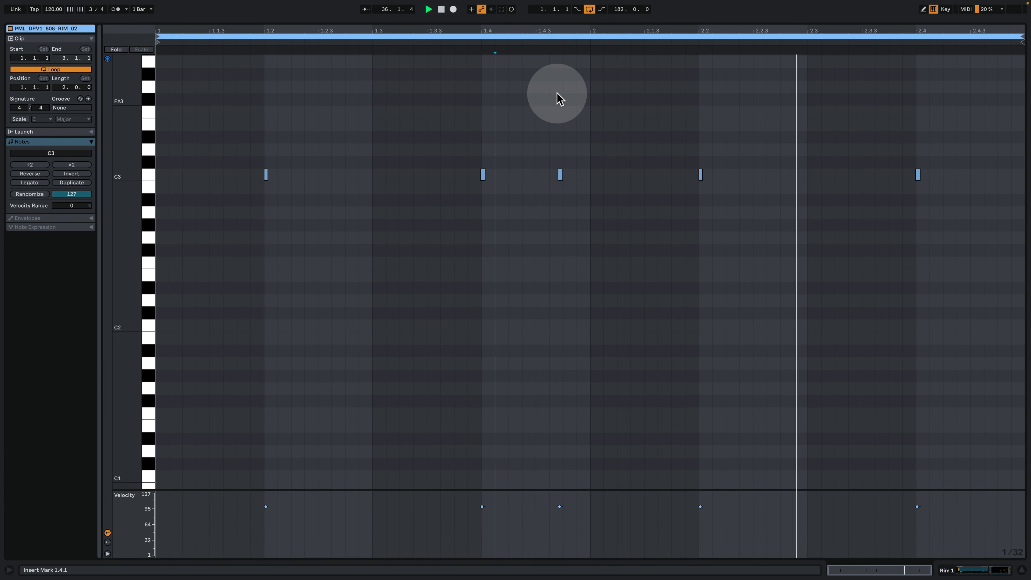
left_click(972, 570)
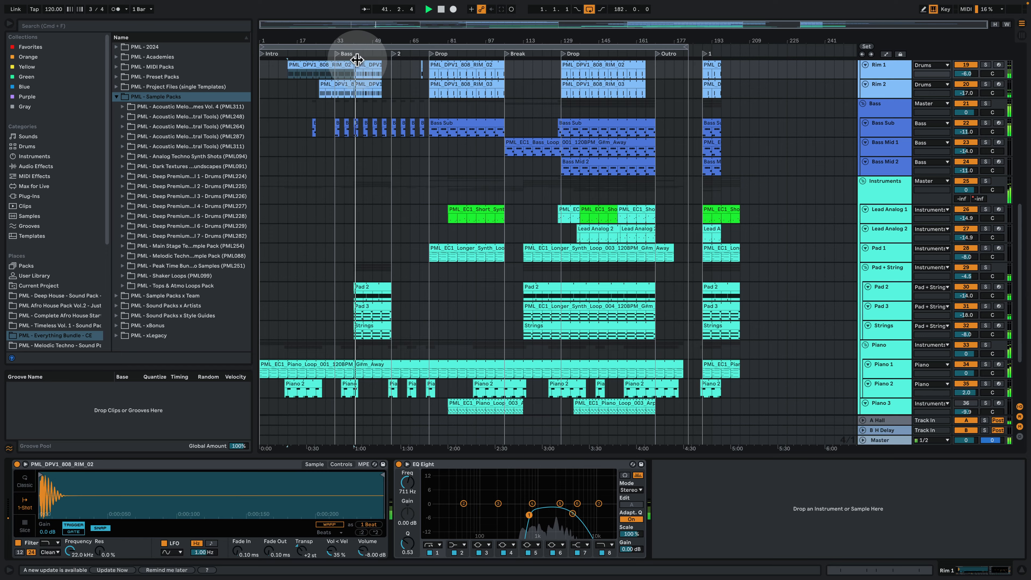
- Open the PML - Timeless Vol. 1 sound pack place in the browser, narrow the browser slightly, and frame the arrangement from Intro to Outro
scroll(334, 253, "up", 15)
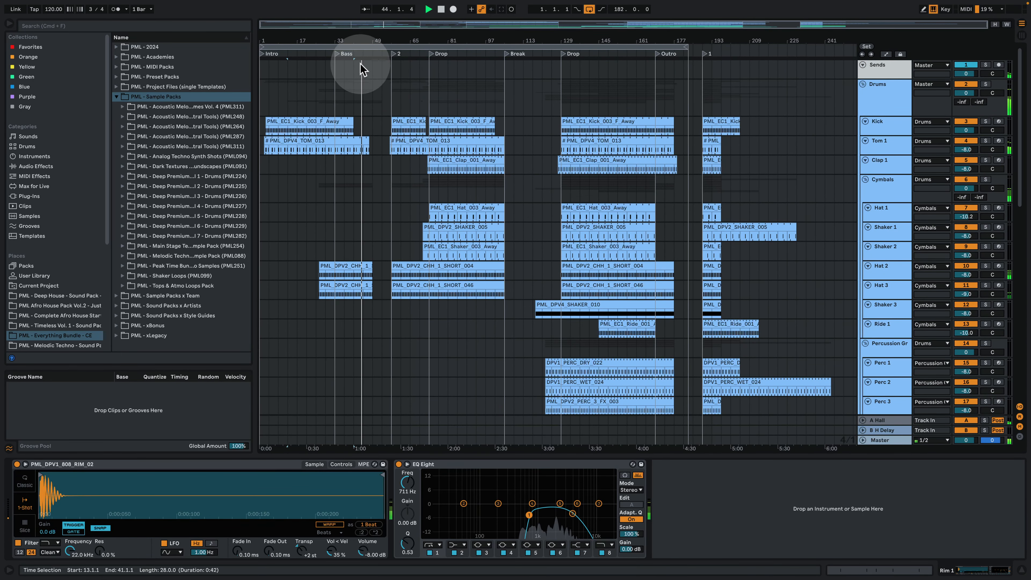
left_click_drag(361, 40, 369, 59)
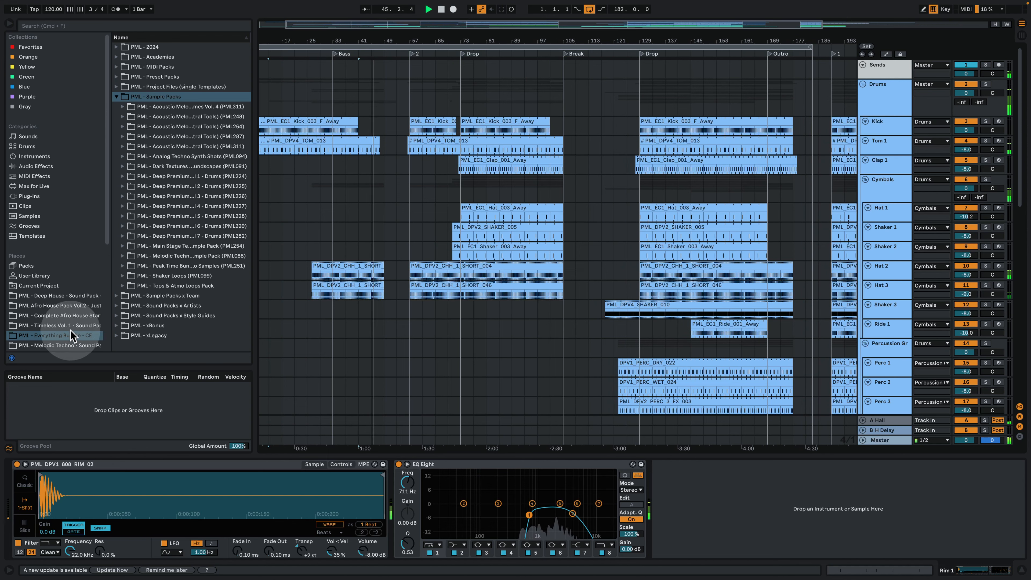
left_click(63, 326)
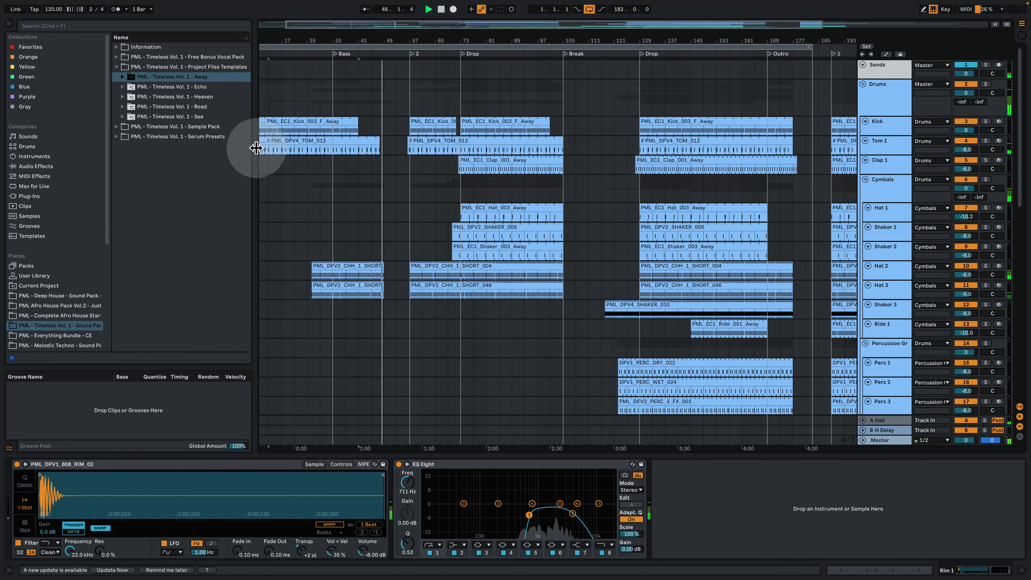
left_click_drag(256, 148, 244, 149)
left_click_drag(424, 36, 455, 47)
- Show the automation lanes, display the Gain automation of the Pad + String group's first Utility, and hide the device view
scroll(487, 276, "down", 12)
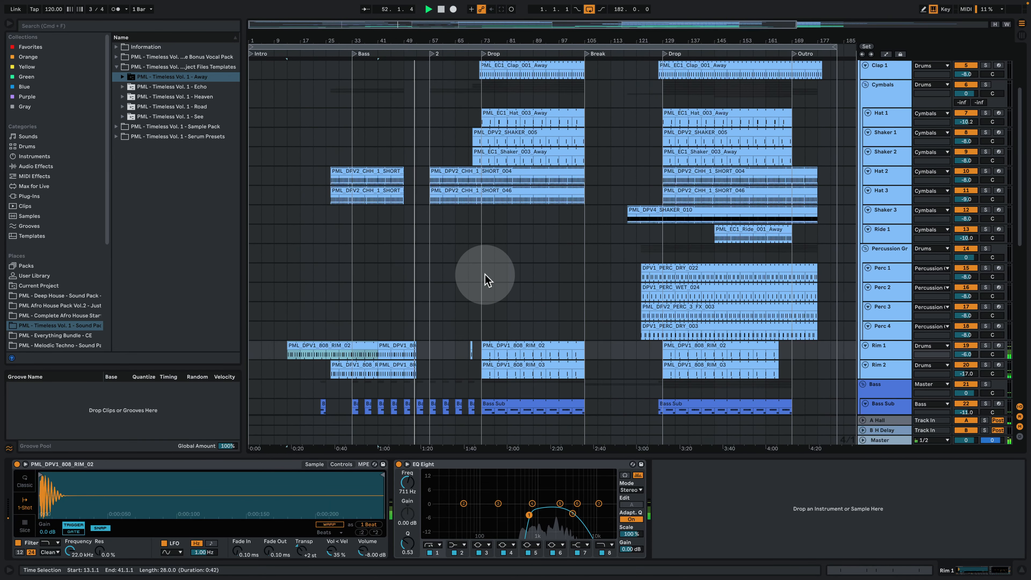
scroll(486, 278, "down", 5)
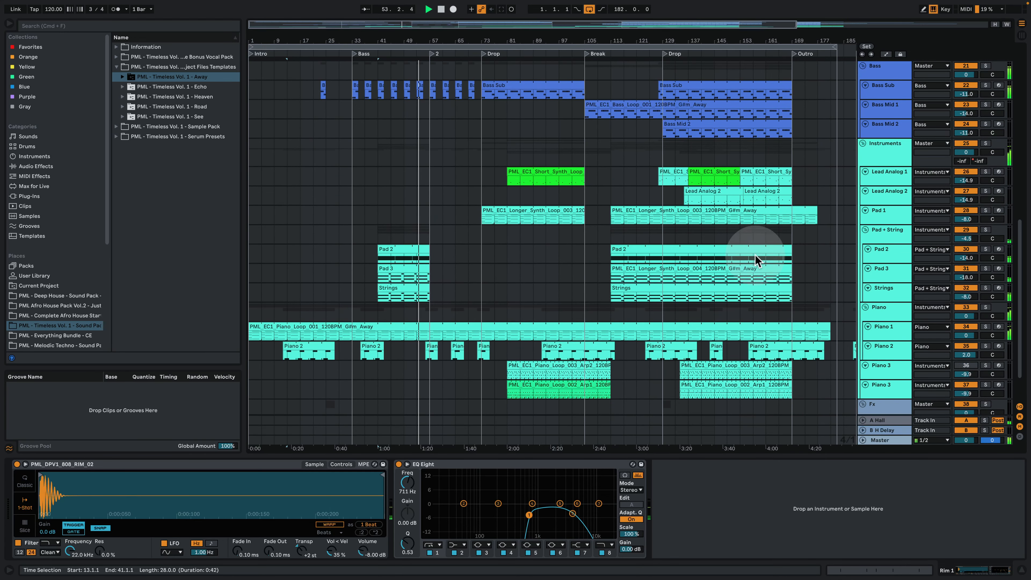
left_click(884, 55)
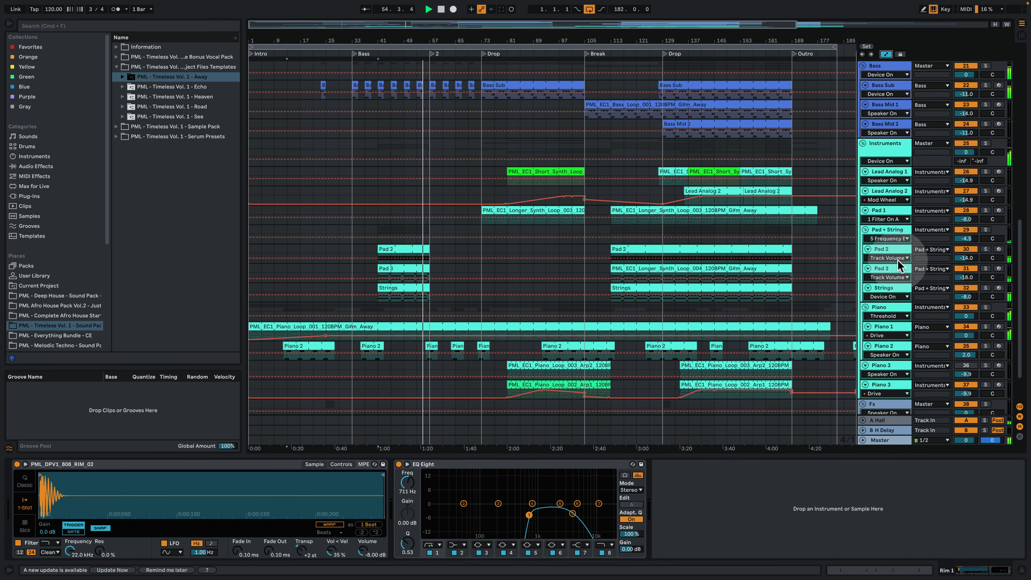
left_click(890, 234)
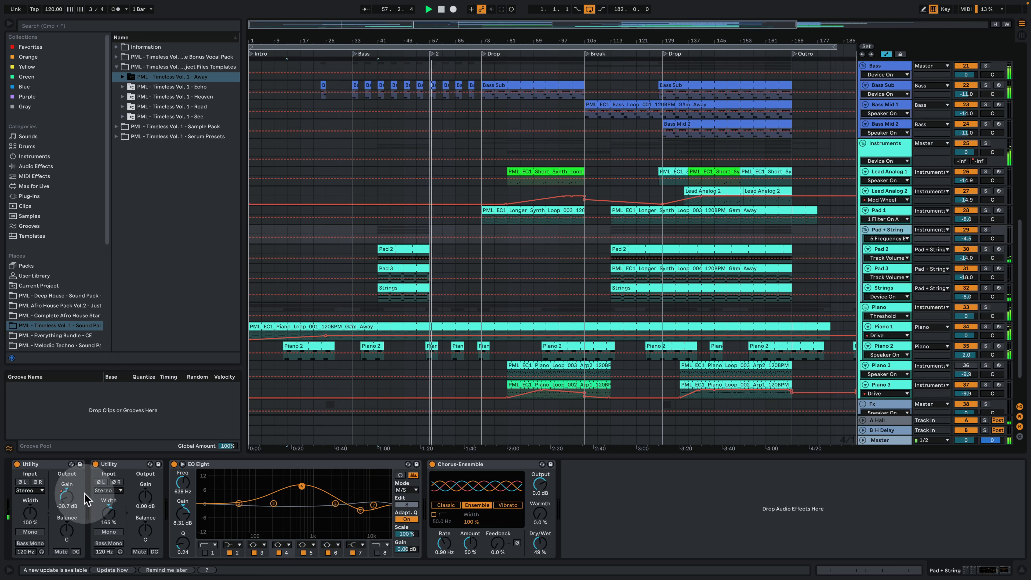
left_click(66, 497)
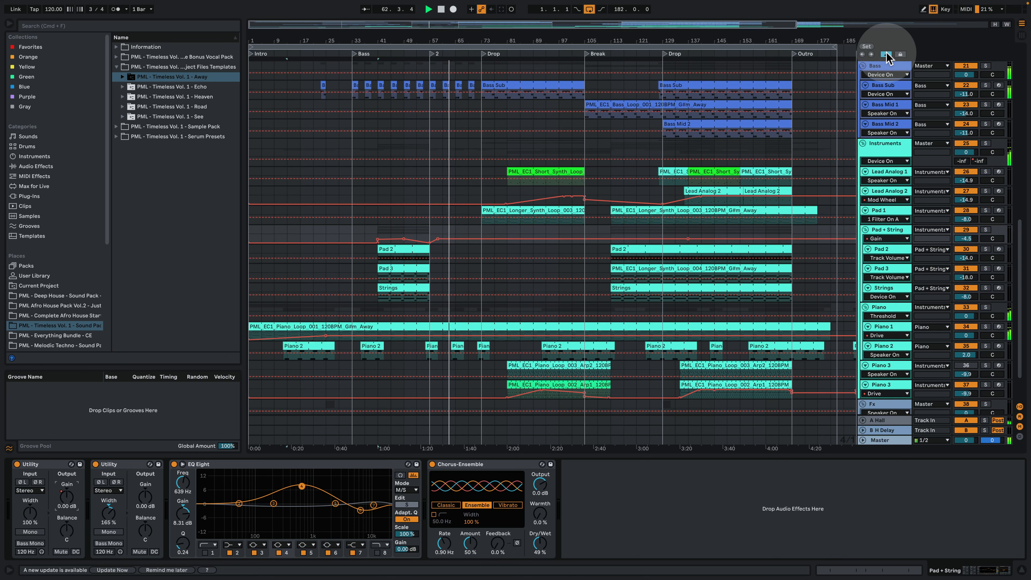
left_click(1021, 570)
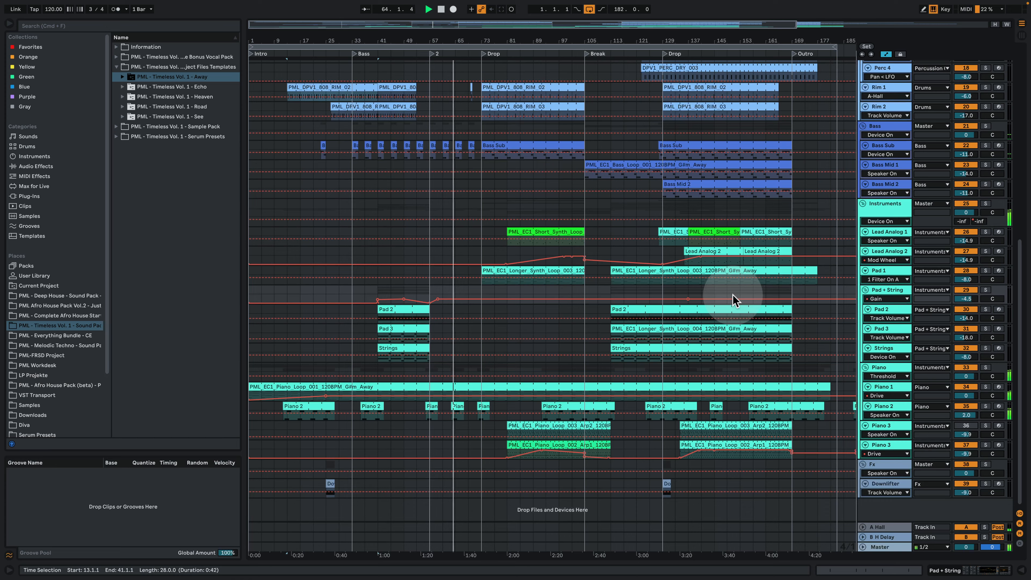
- Inspect the notes of the last short Bass Sub clip before the first drop and the Bass Sub device chain
scroll(695, 299, "up", 10)
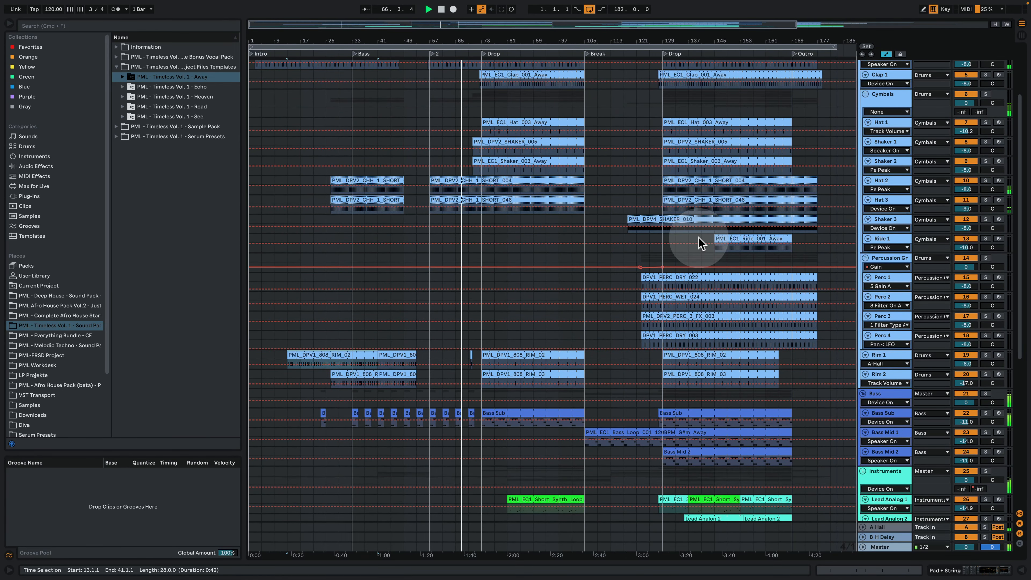
scroll(666, 248, "up", 4)
scroll(663, 271, "down", 5)
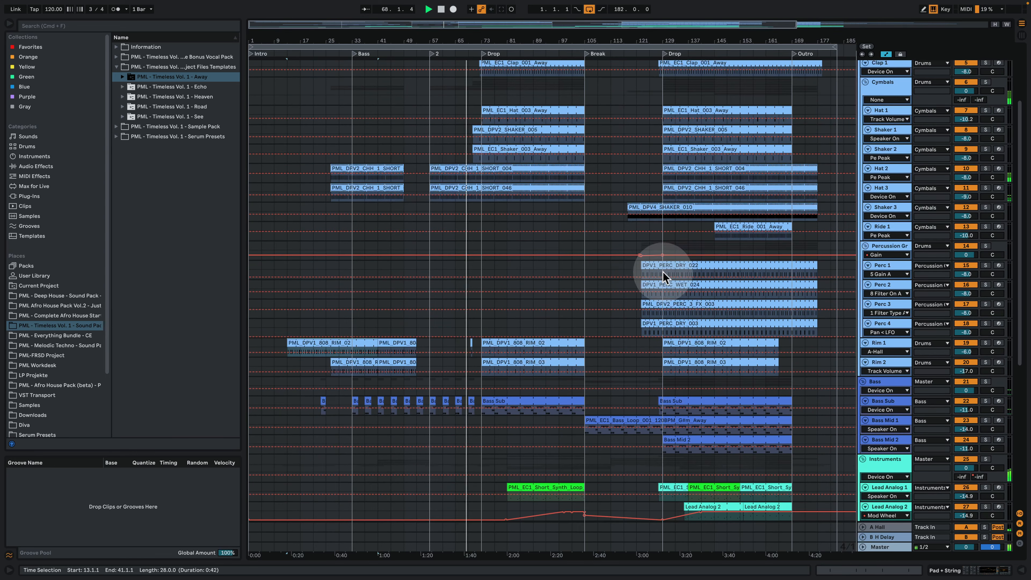
double_click(470, 397)
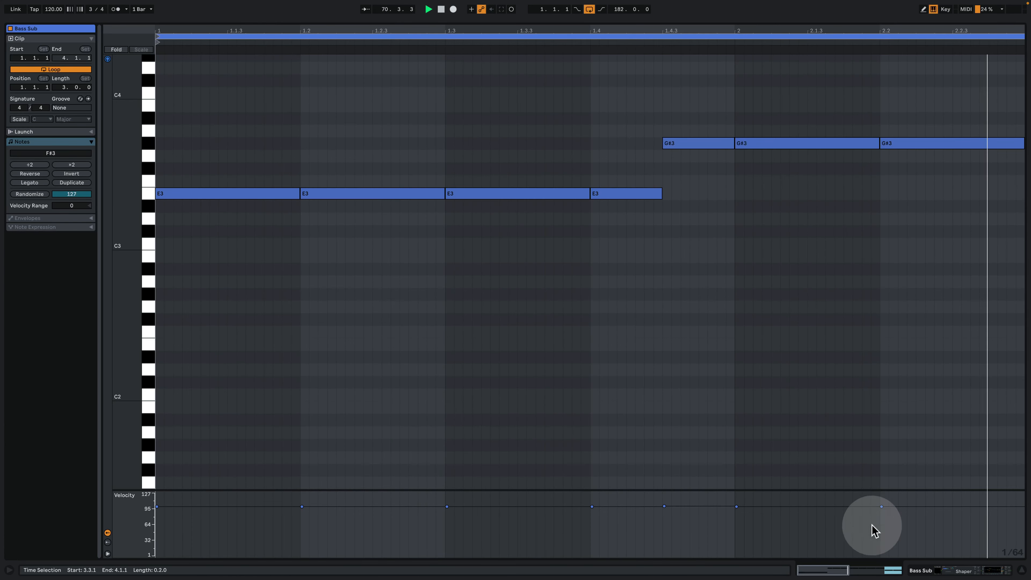
left_click(983, 570)
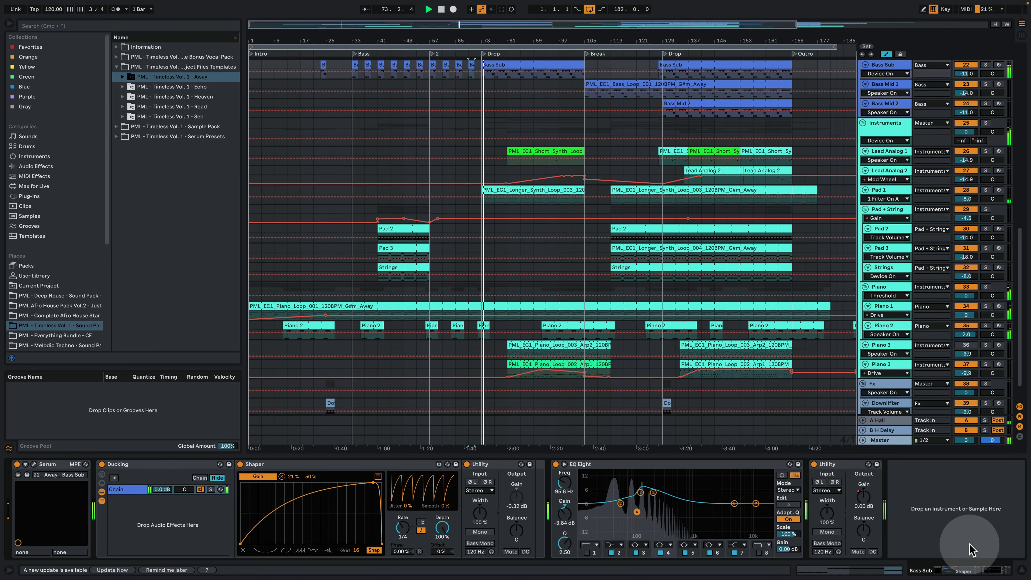
left_click(1021, 570)
- Inspect the notes of the first PML_EC1_Piano_Loop_002_Arp1 clip on Piano 3 and reveal the devices inside its instrument rack
scroll(594, 292, "up", 10)
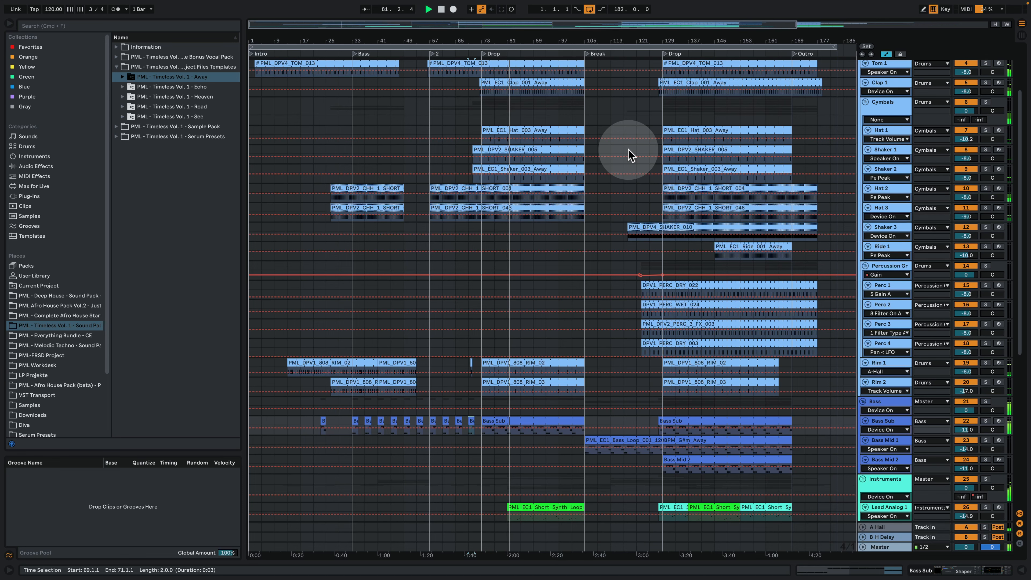
scroll(615, 276, "down", 4)
scroll(600, 361, "down", 12)
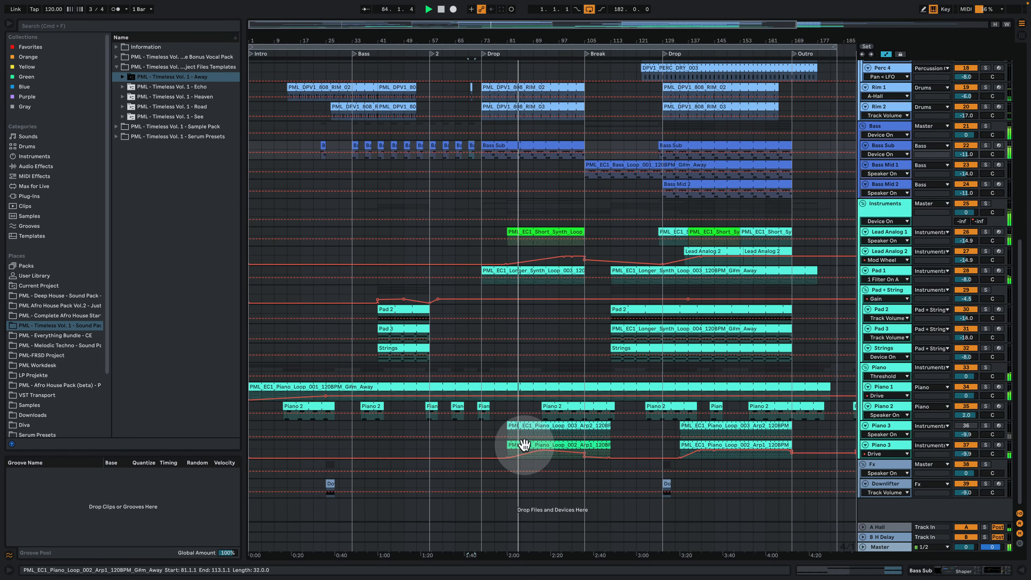
double_click(524, 444)
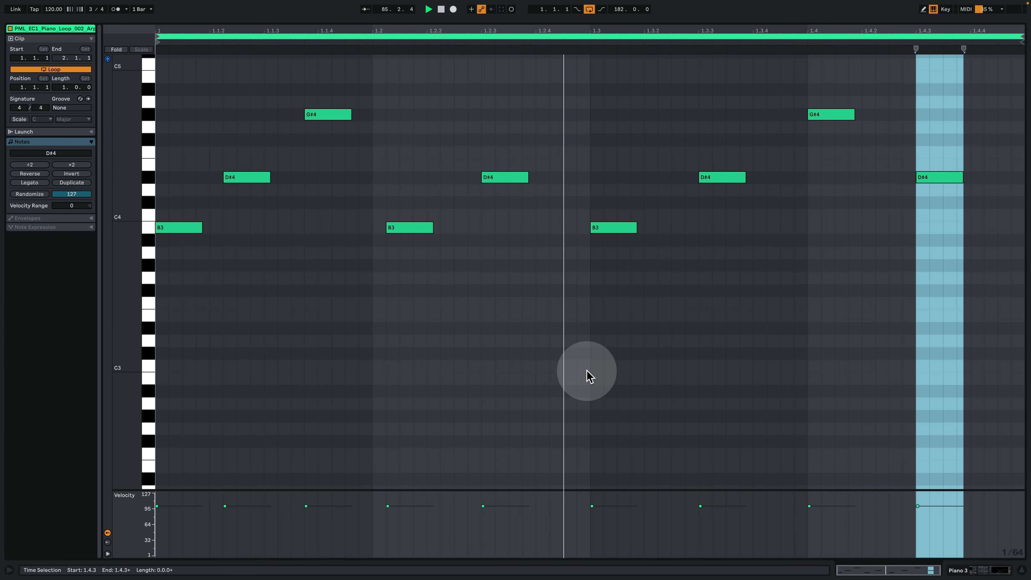
left_click(960, 569)
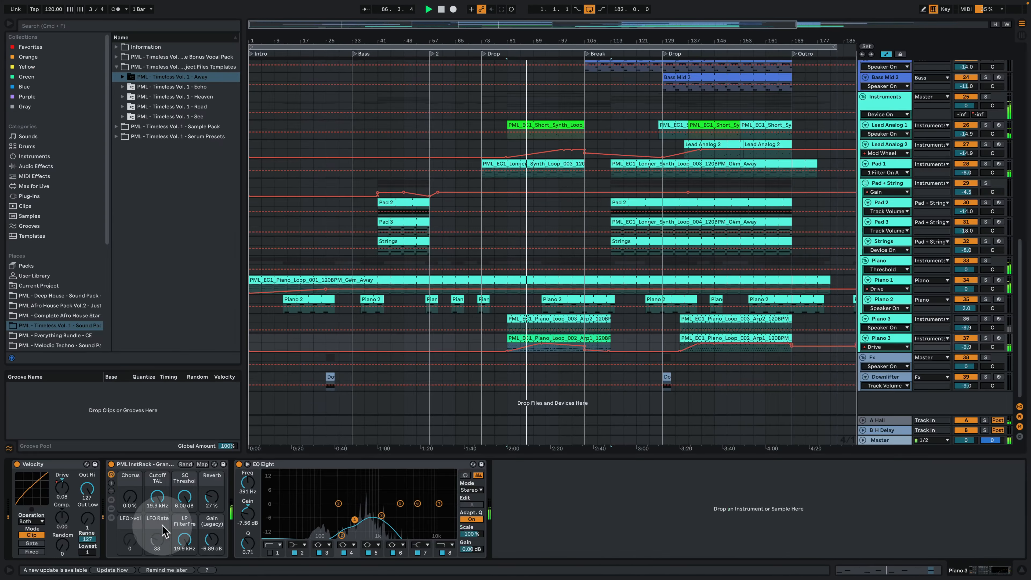
left_click(111, 517)
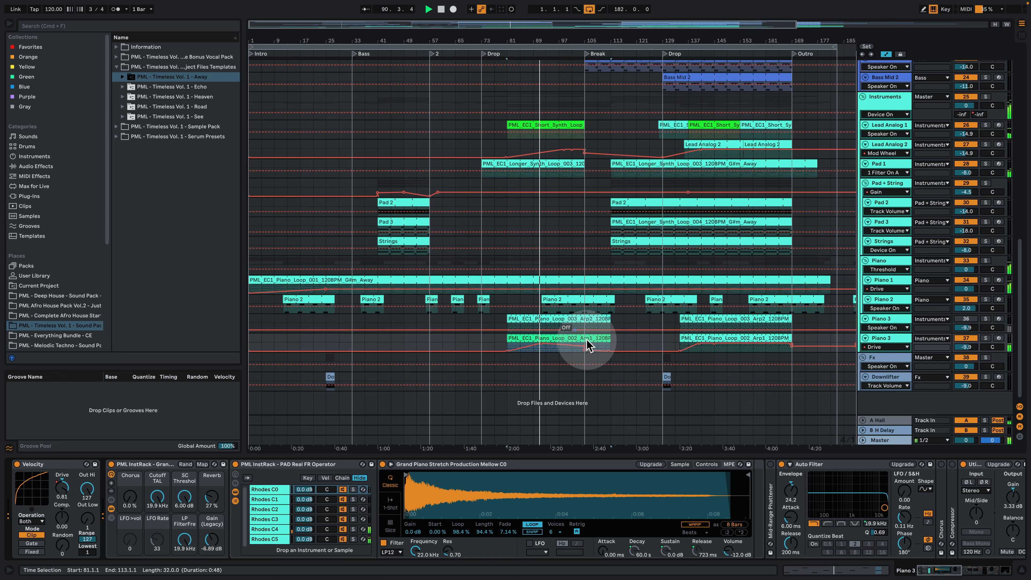
- Hide the devices inside Piano 3's instrument rack and close the device view
left_click_drag(936, 571, 796, 578)
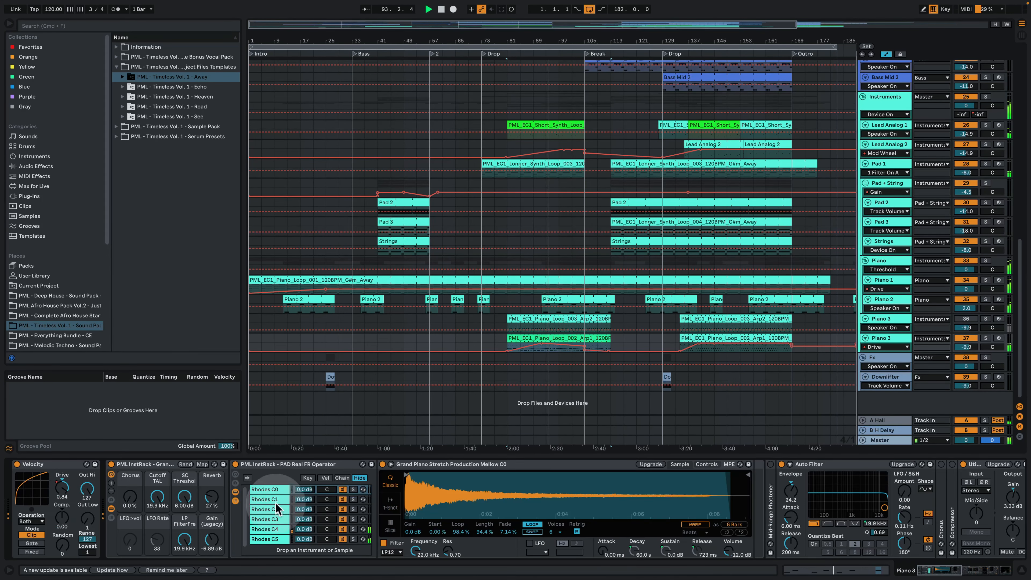
left_click(111, 510)
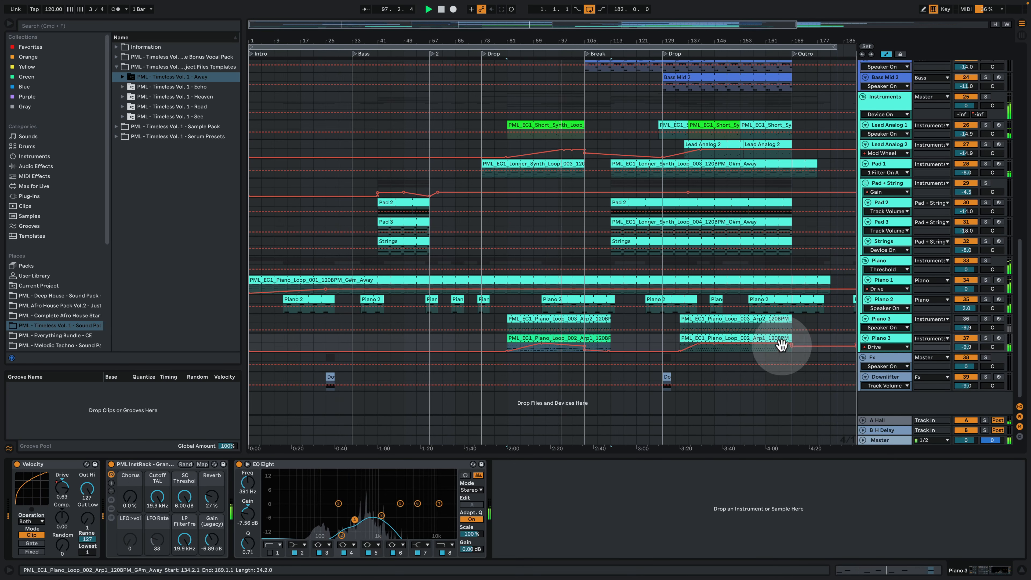
left_click(1019, 572)
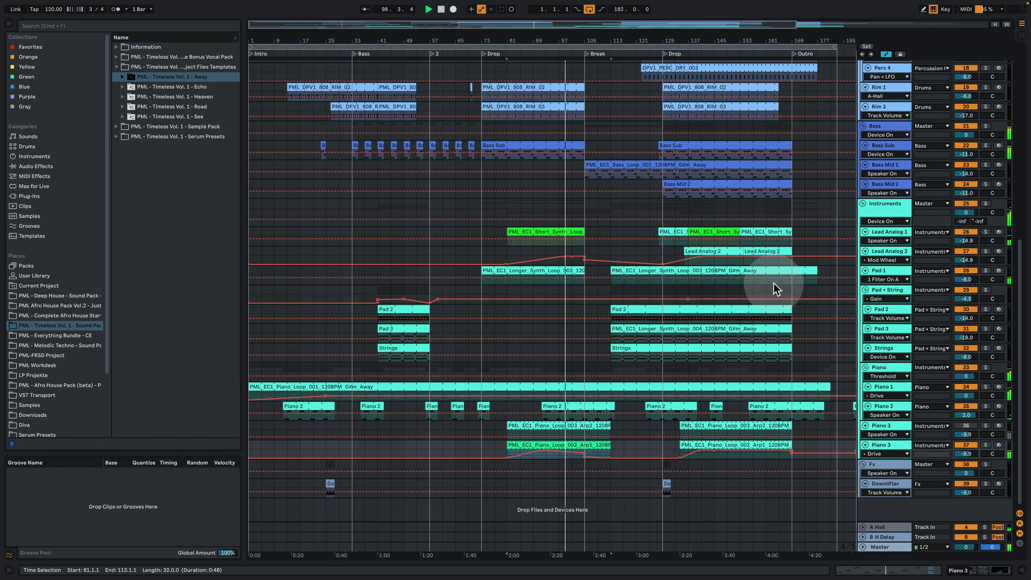
- Inspect the notes of the first short synth loop clip on Lead Analog 1 and the track's device chain
double_click(573, 230)
left_click(662, 315)
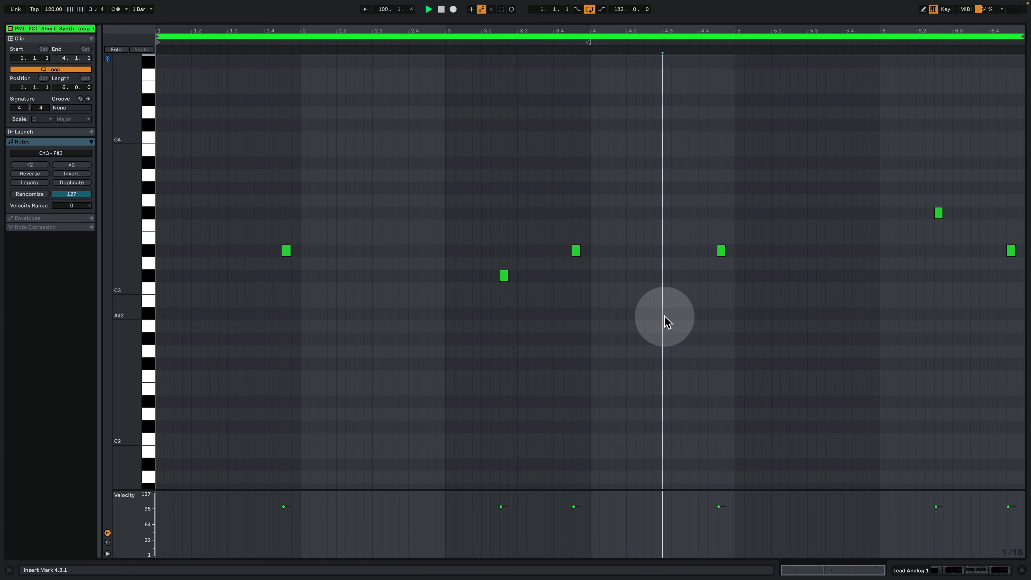
left_click(969, 569)
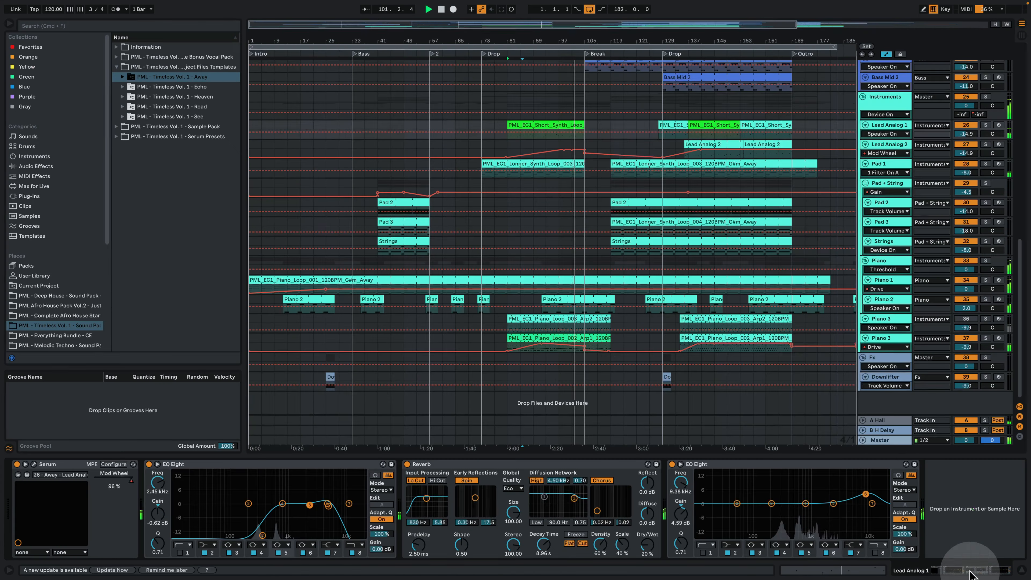
- Inspect the notes of the PML_DPV4_SHAKER_010 clip on Shaker 3 and the track's device chain, closing the device view when done
scroll(722, 212, "up", 3)
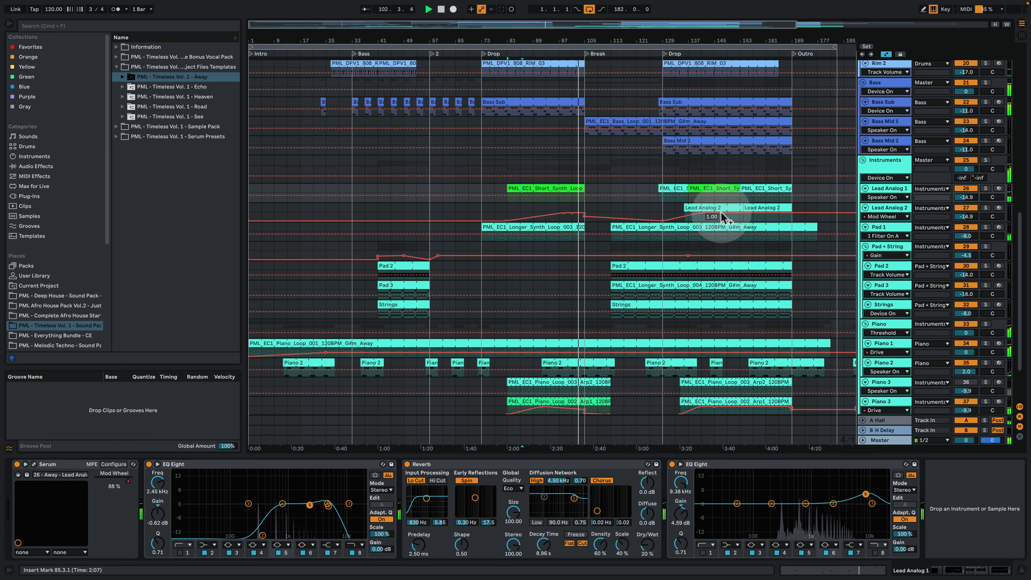
scroll(721, 212, "up", 2)
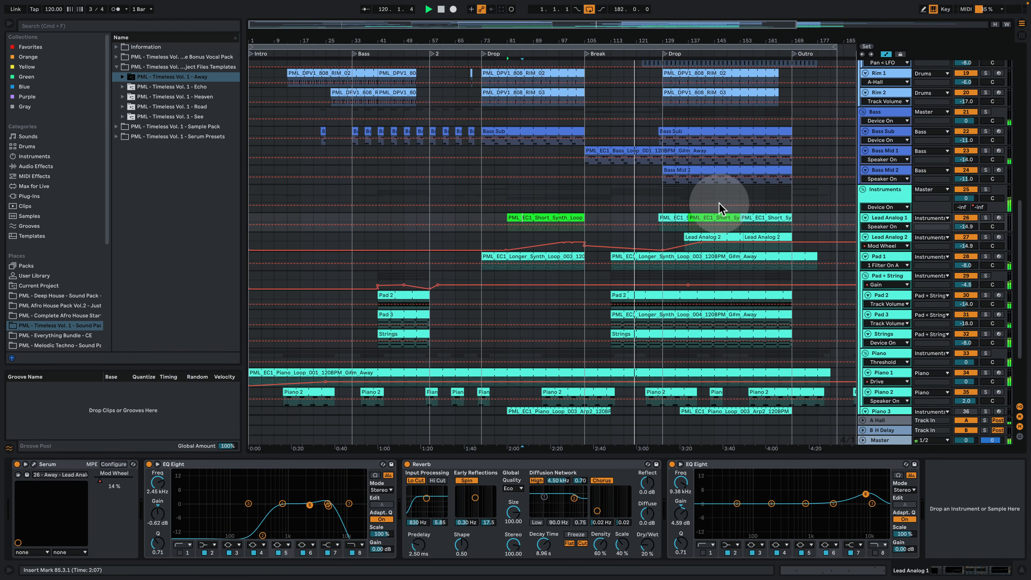
scroll(683, 173, "up", 10)
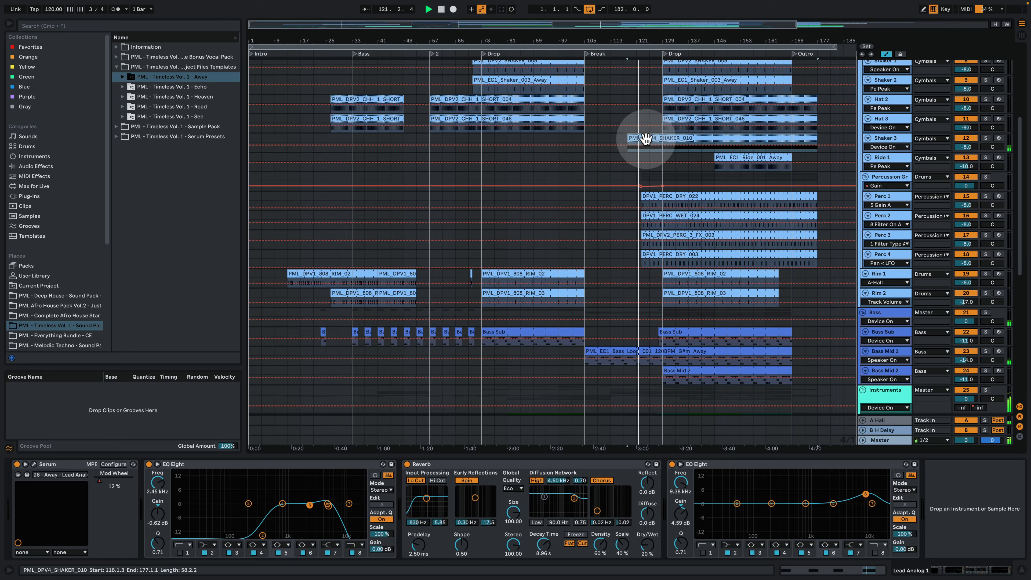
double_click(646, 138)
left_click(467, 207)
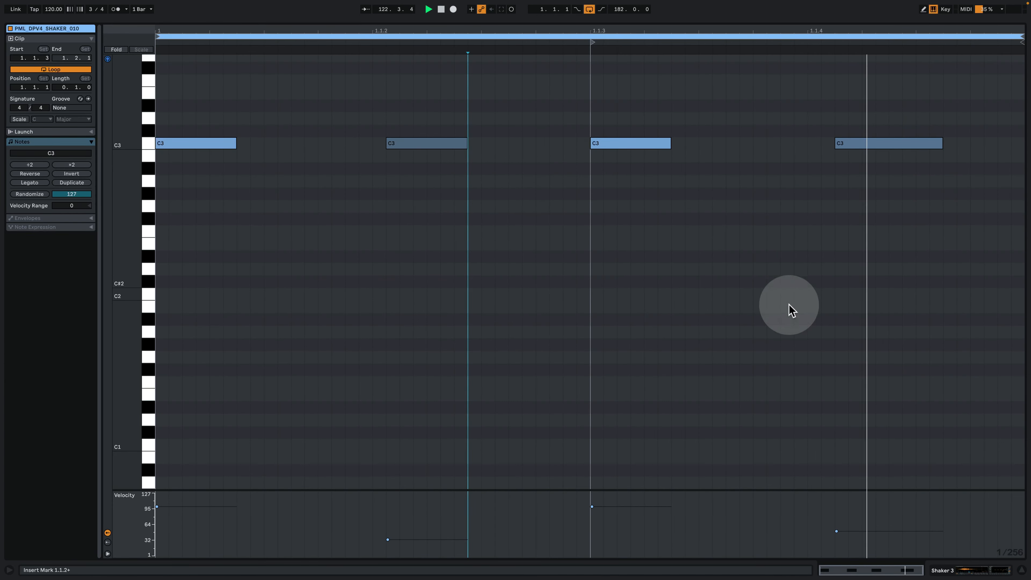
left_click(956, 570)
scroll(792, 260, "up", 3)
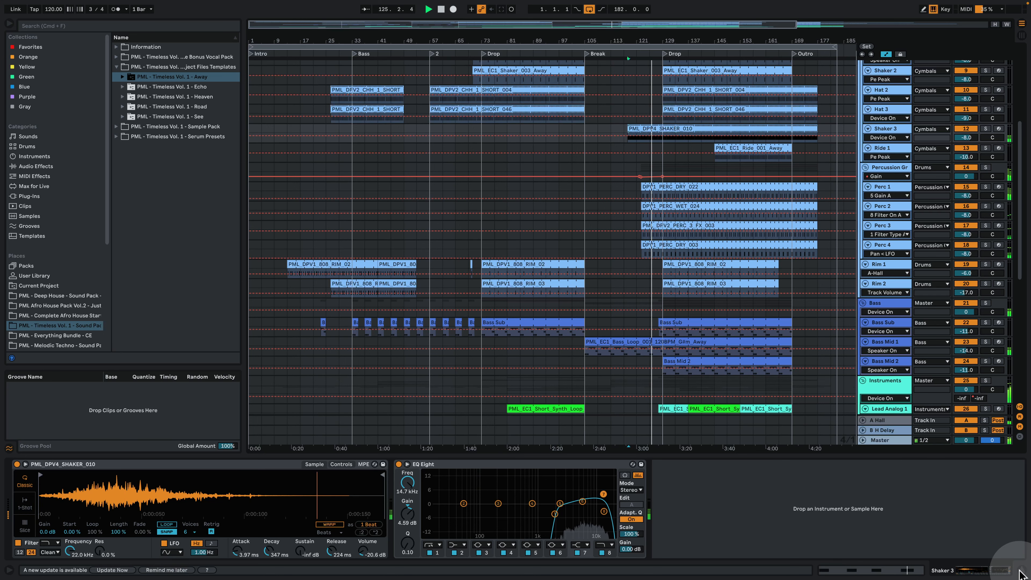
left_click(1020, 573)
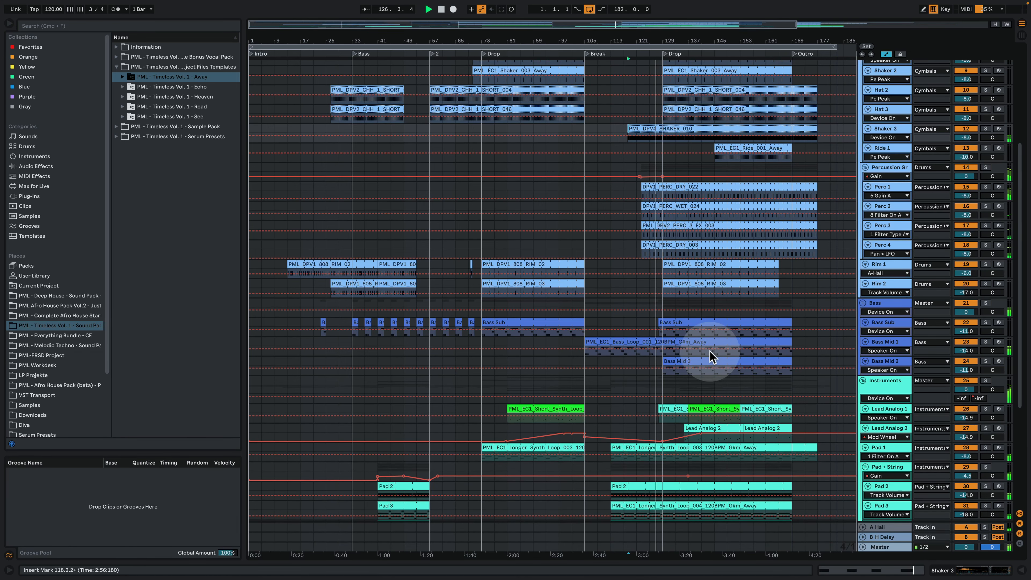
- Inspect the Bass Mid 1 device chain and the Bass group's Saturator, and close the device view
double_click(885, 343)
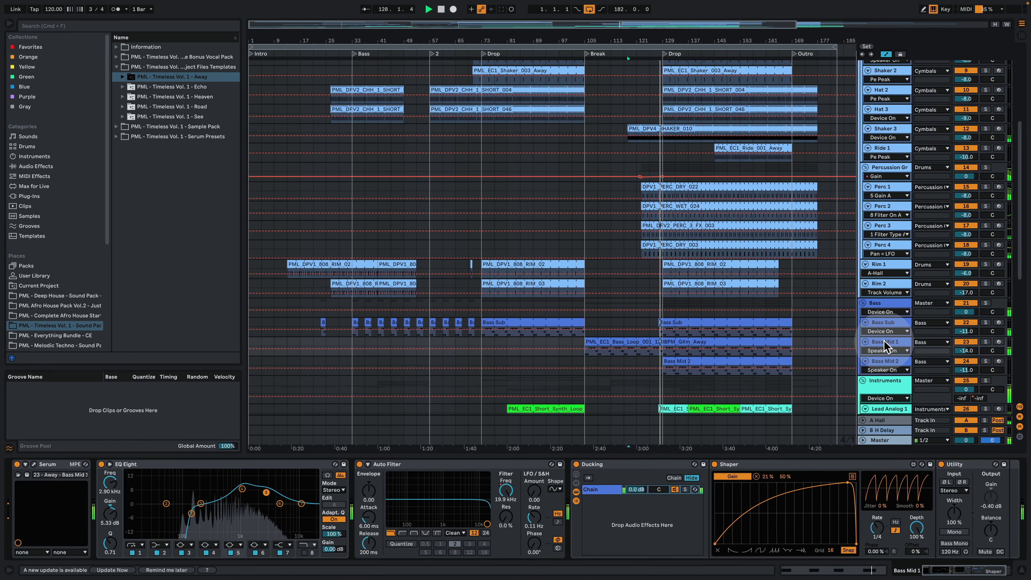
left_click(974, 573)
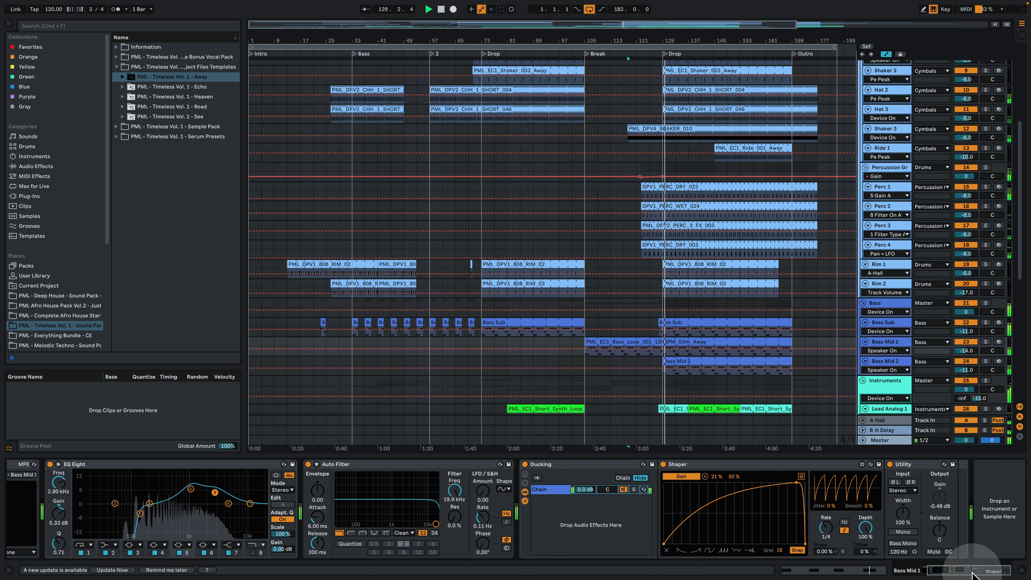
left_click_drag(972, 573, 898, 568)
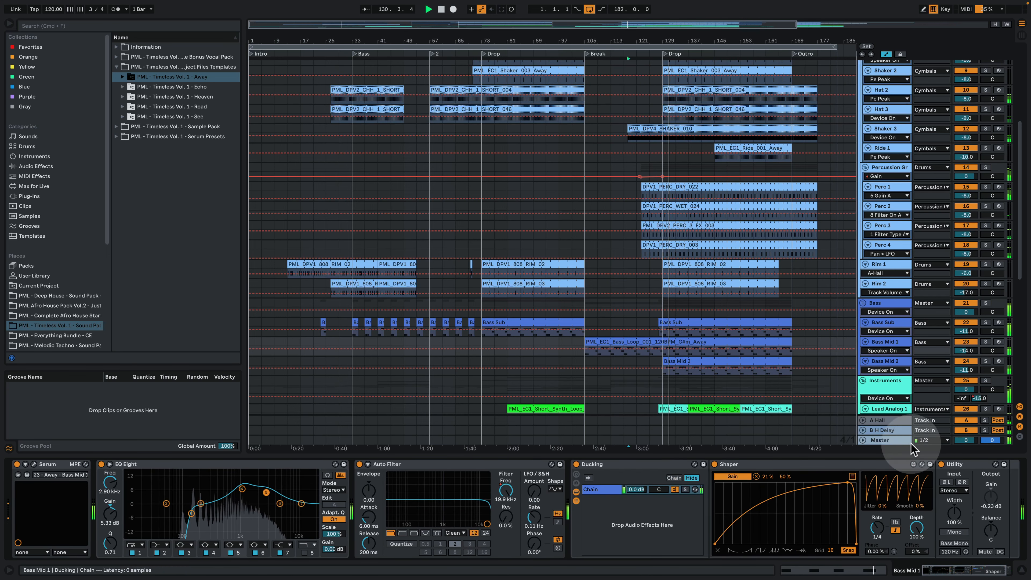
left_click(874, 305)
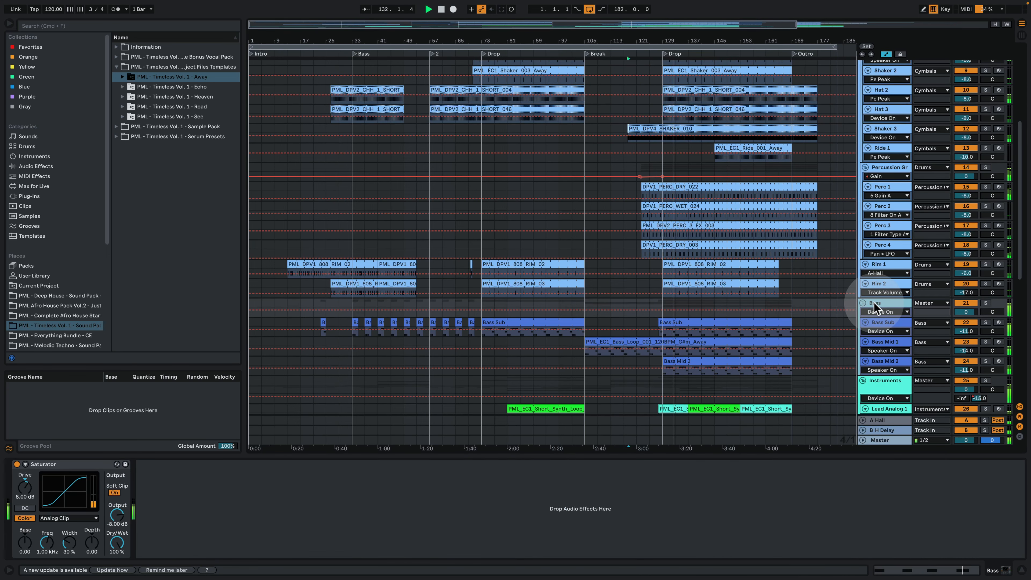
left_click(887, 343)
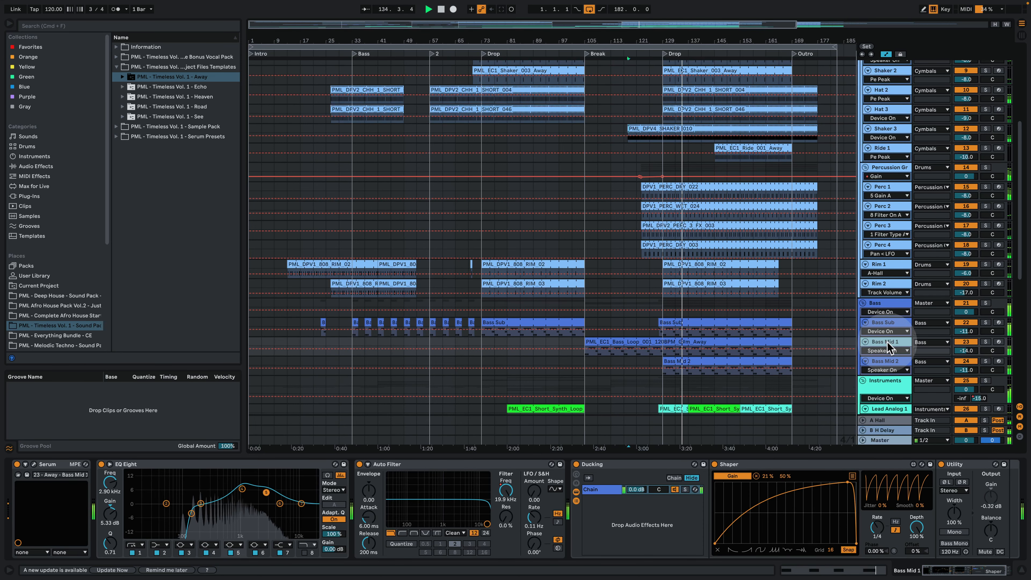
left_click(1020, 570)
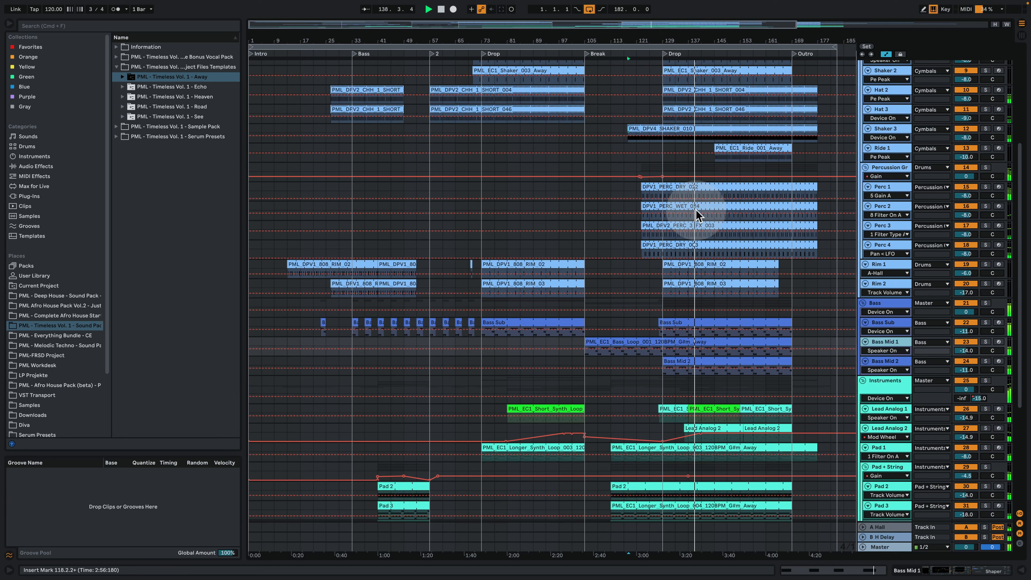
- Browse the Sample Pack's Loops folder, looking into the Melodic, Kick, Hihat, Clap, and Shaker & Tamb Loops subfolders
scroll(746, 260, "up", 1)
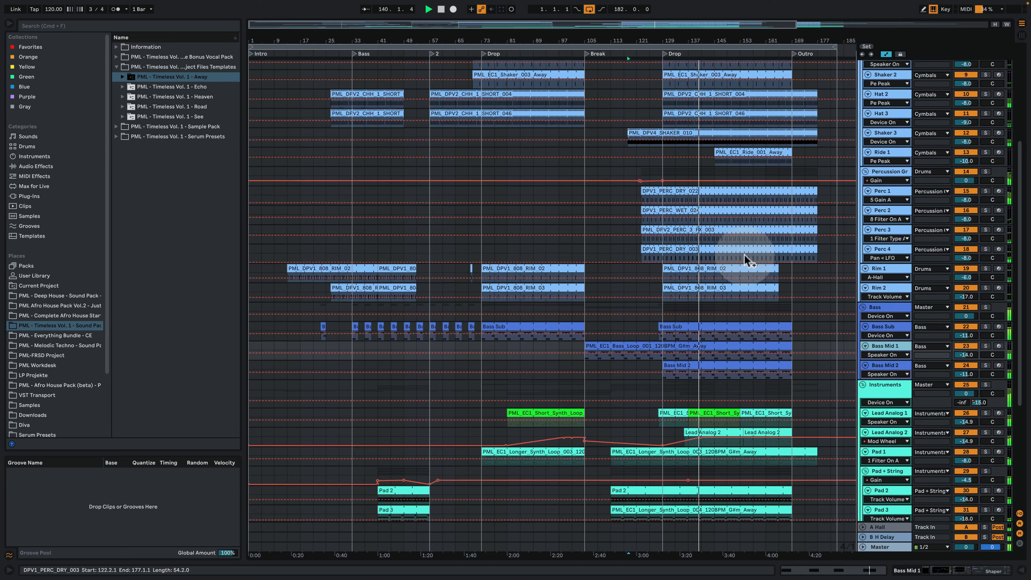
scroll(745, 260, "up", 6)
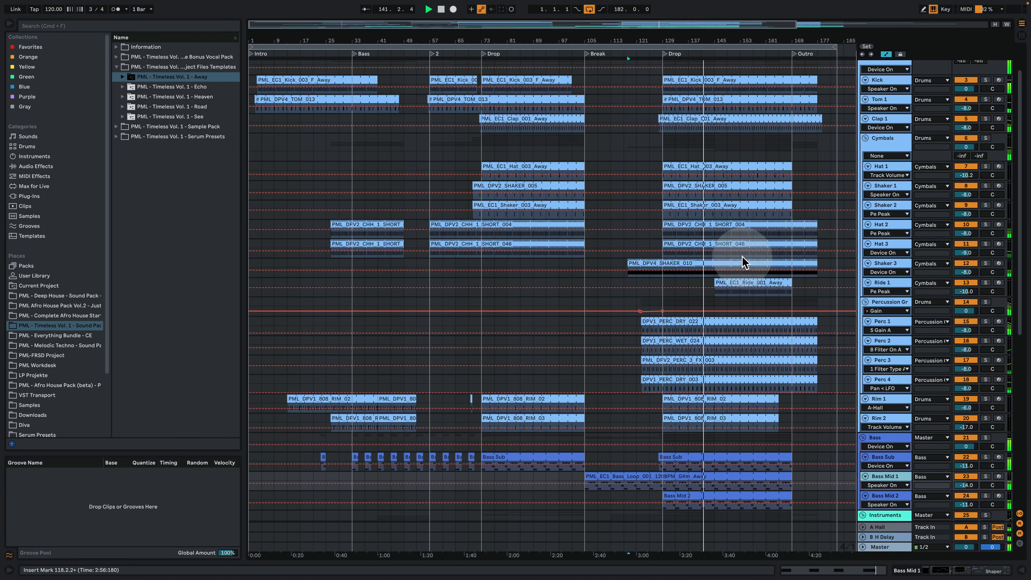
left_click(118, 127)
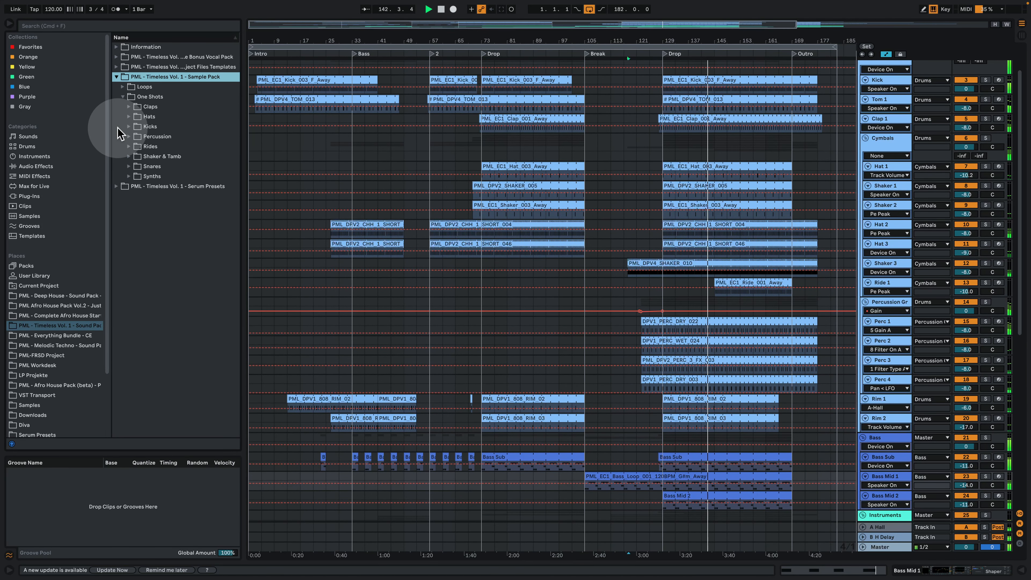
left_click(122, 87)
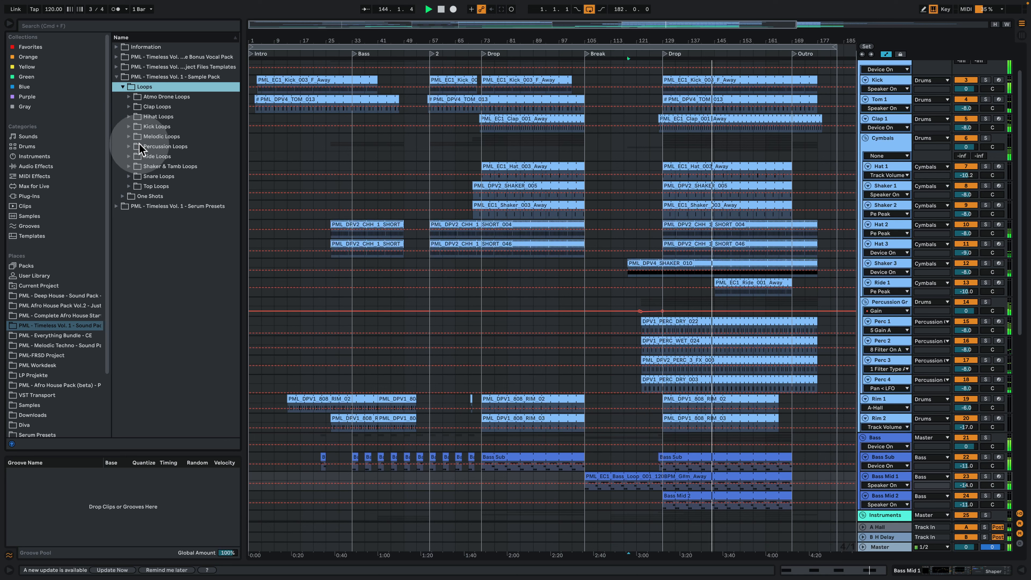
left_click(128, 147)
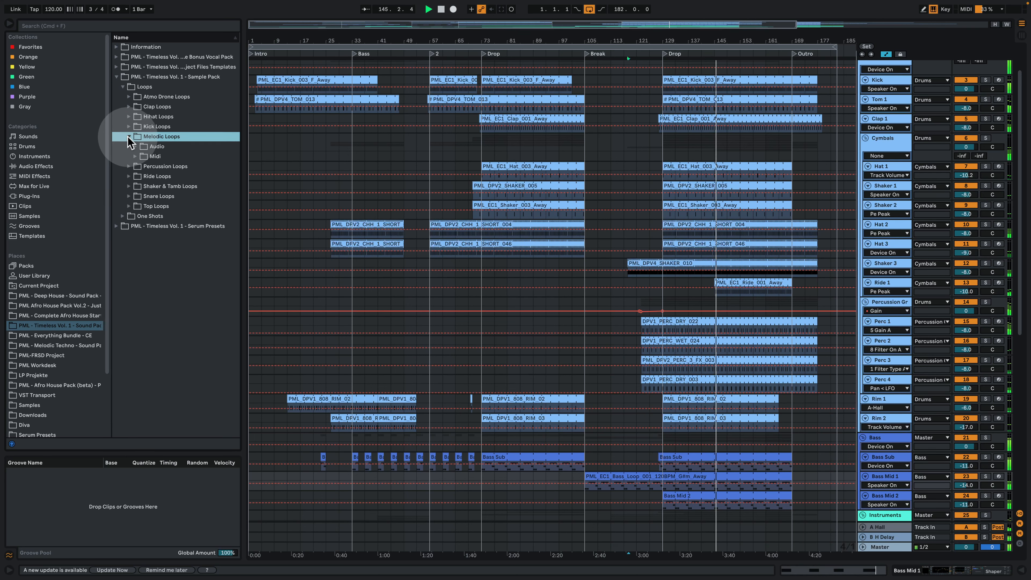
left_click(129, 127)
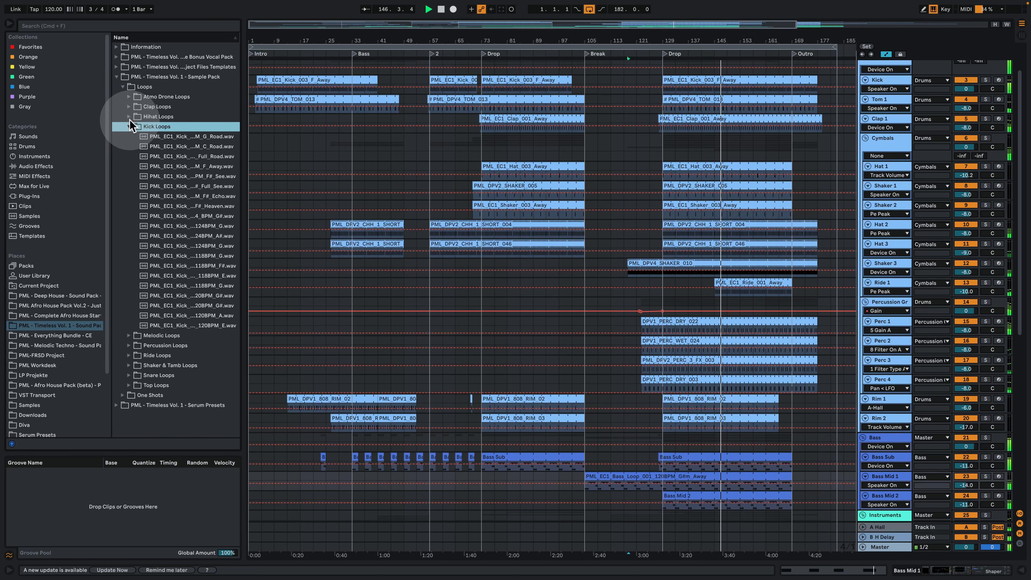
left_click(129, 117)
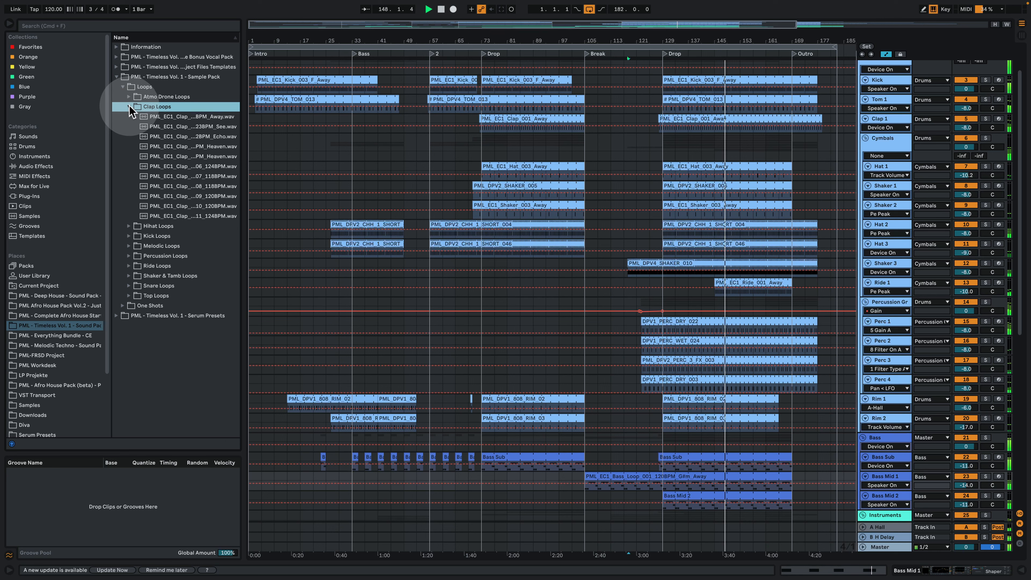
left_click(128, 106)
left_click(129, 276)
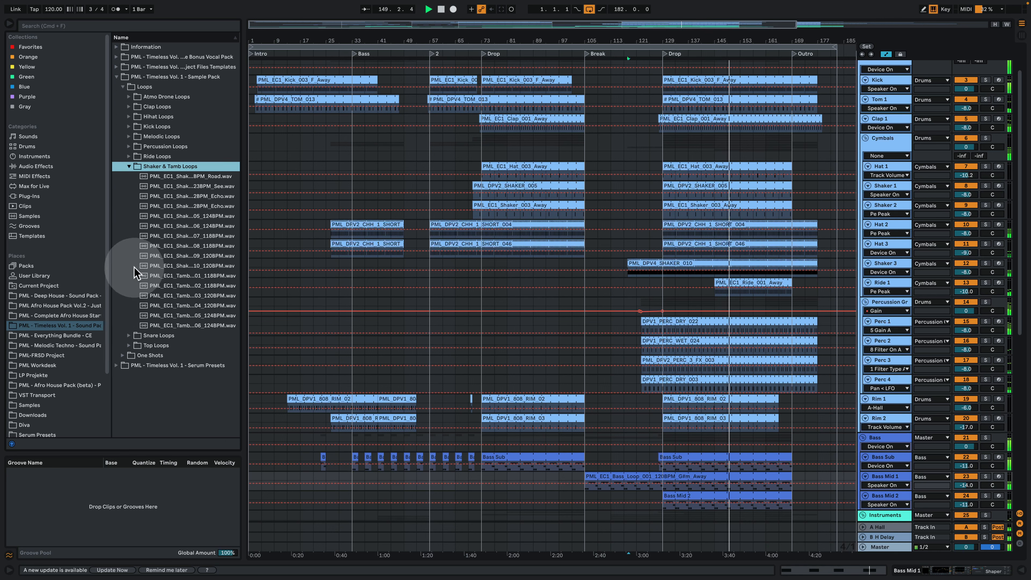
- Browse the Kicks and Hats subfolders of the Sample Pack's One Shots folder, and collapse the Sample Pack folder
left_click(124, 87)
left_click(123, 97)
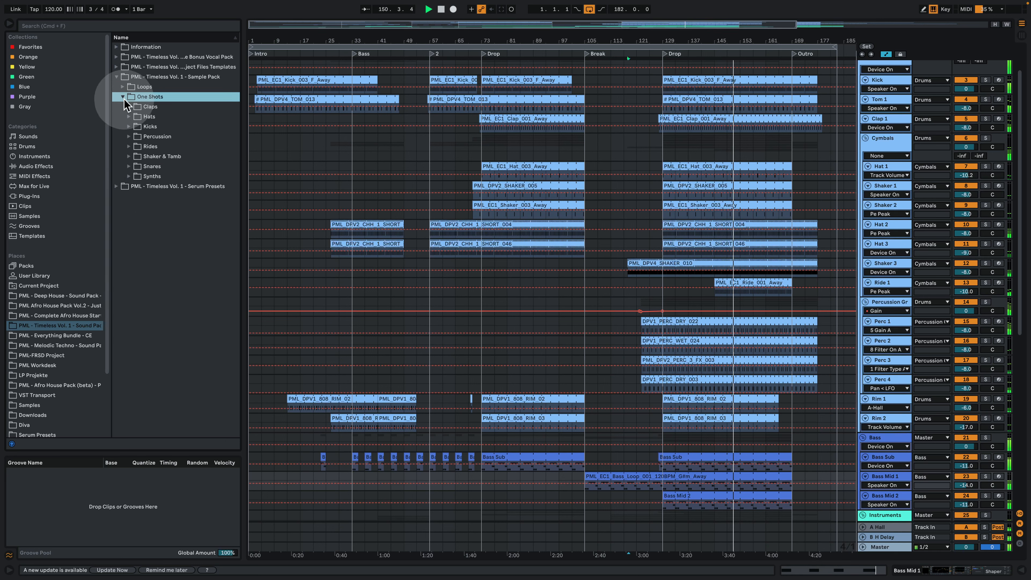
left_click(128, 126)
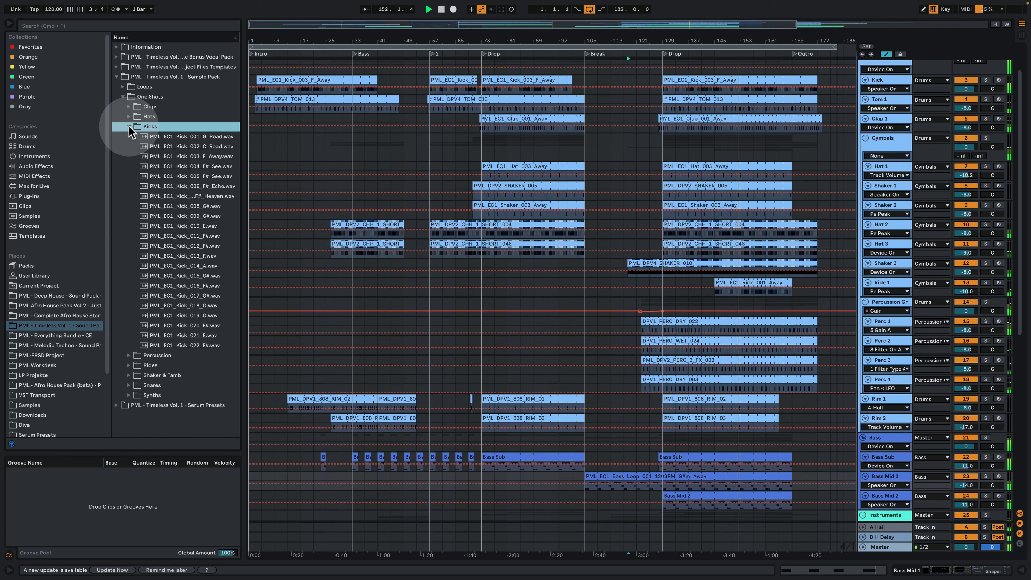
left_click(128, 117)
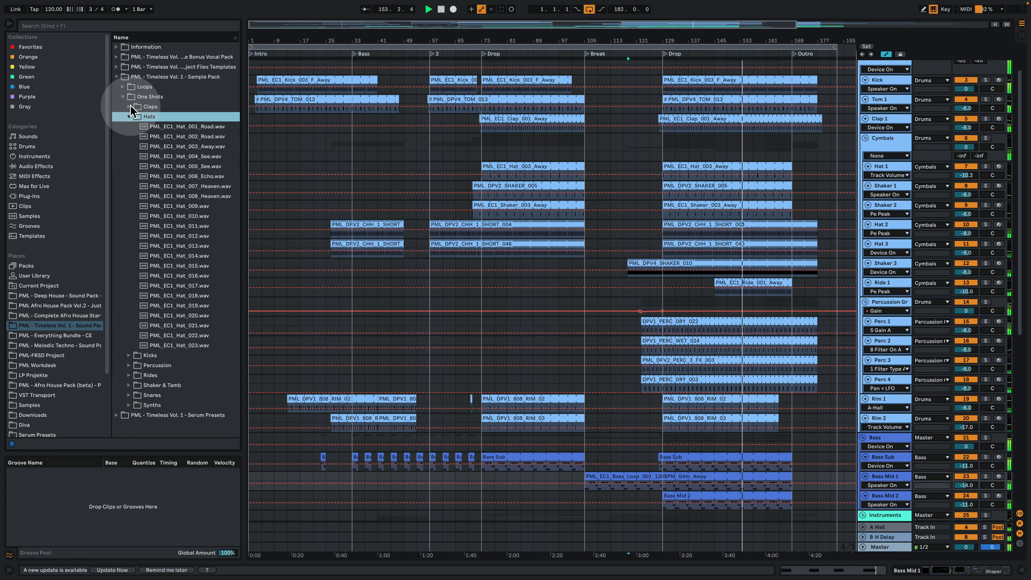
left_click(116, 77)
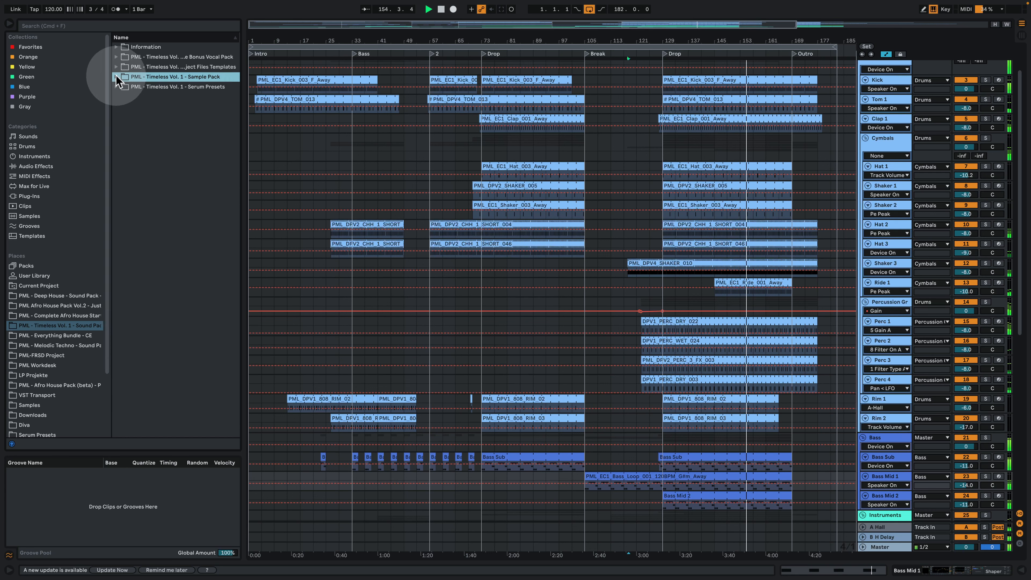
- Look into the Previews WAV and Midi folders of the Timeless Vol. 1 Serum Presets, and expand the Project Files Templates folder
left_click(116, 86)
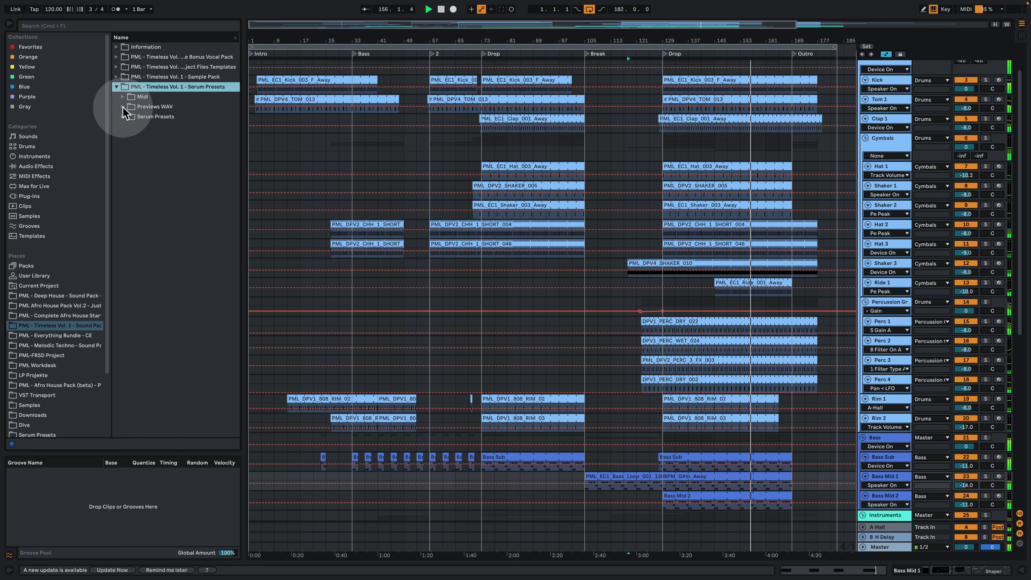
left_click(123, 106)
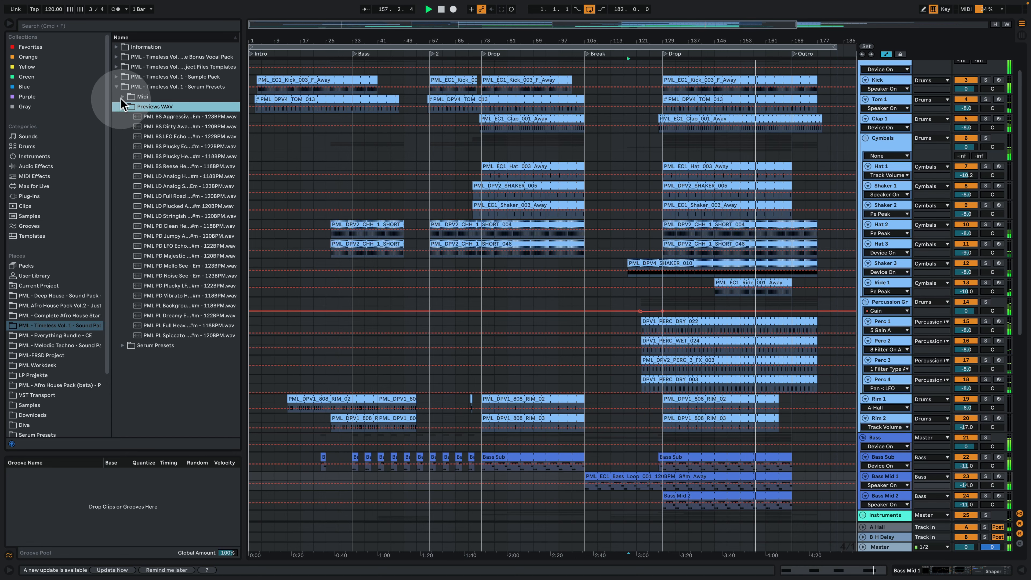
left_click(122, 98)
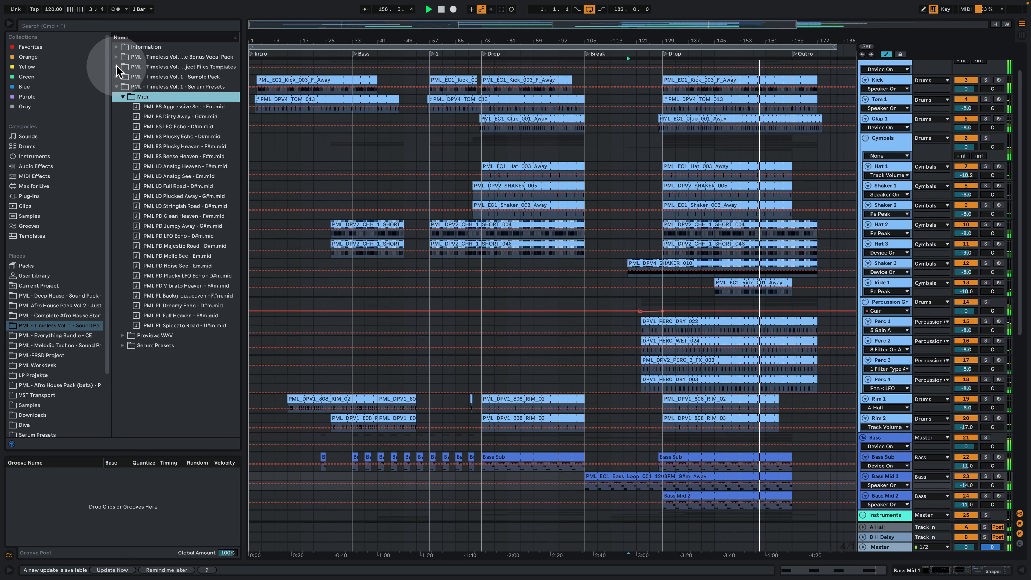
left_click(117, 67)
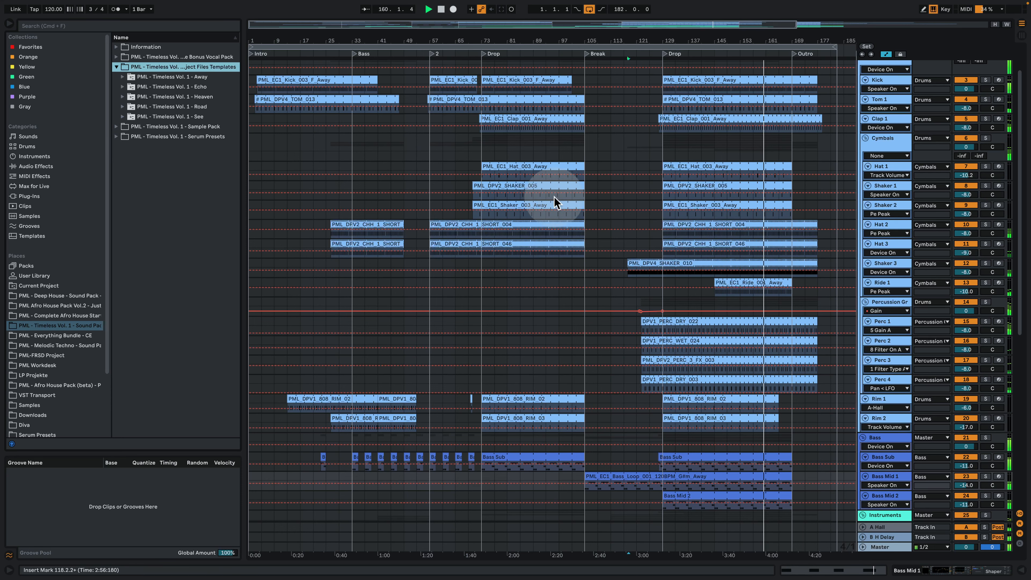
- Fold the Drums group in the arrangement
scroll(690, 216, "up", 2)
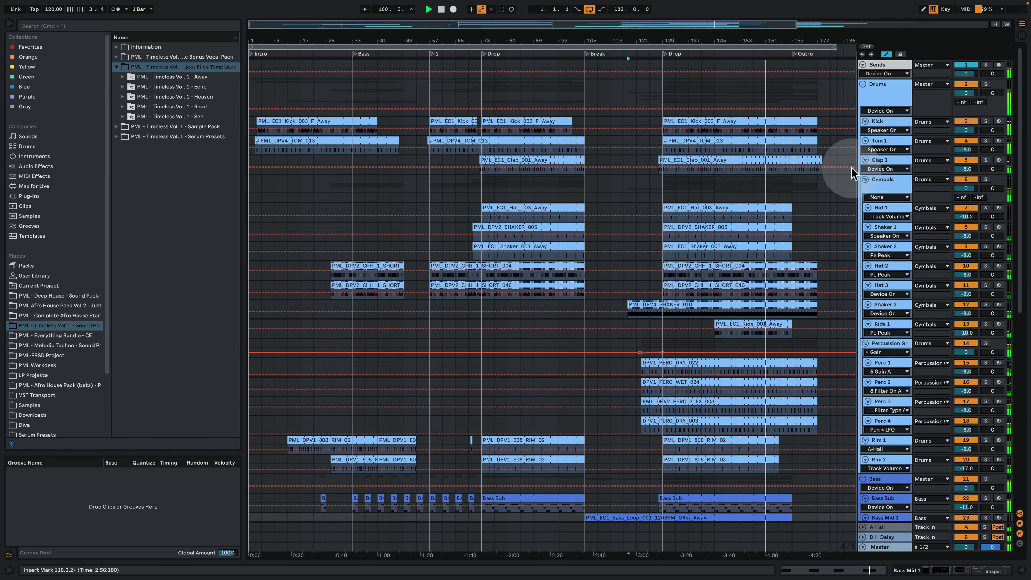
left_click(862, 85)
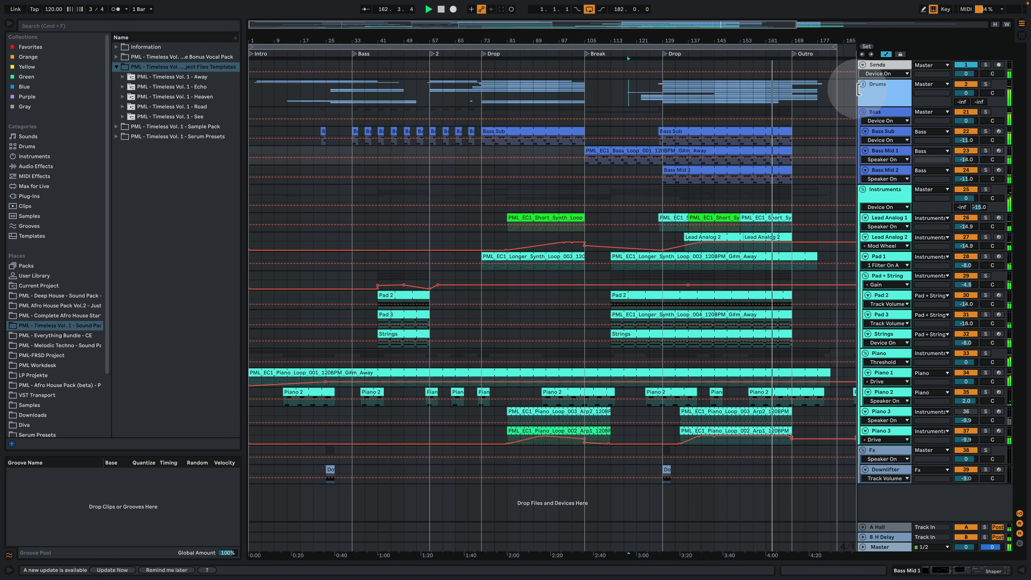